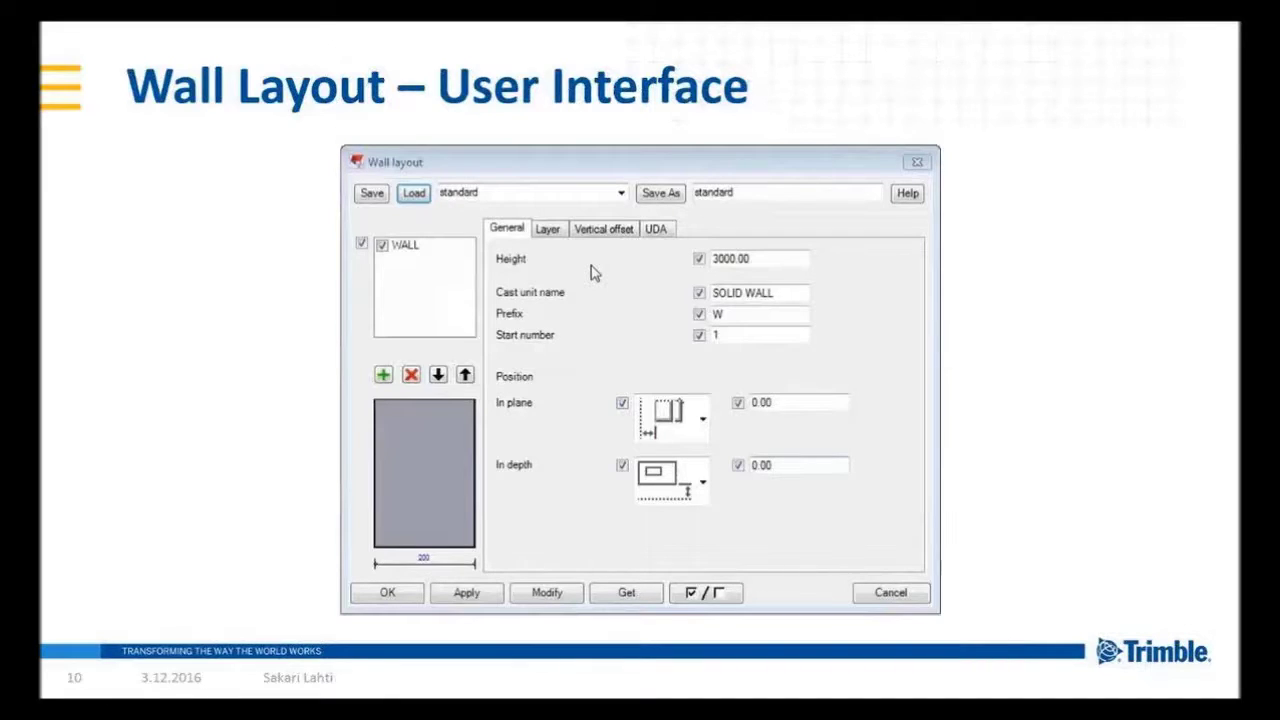
pyautogui.moveTo(368, 603)
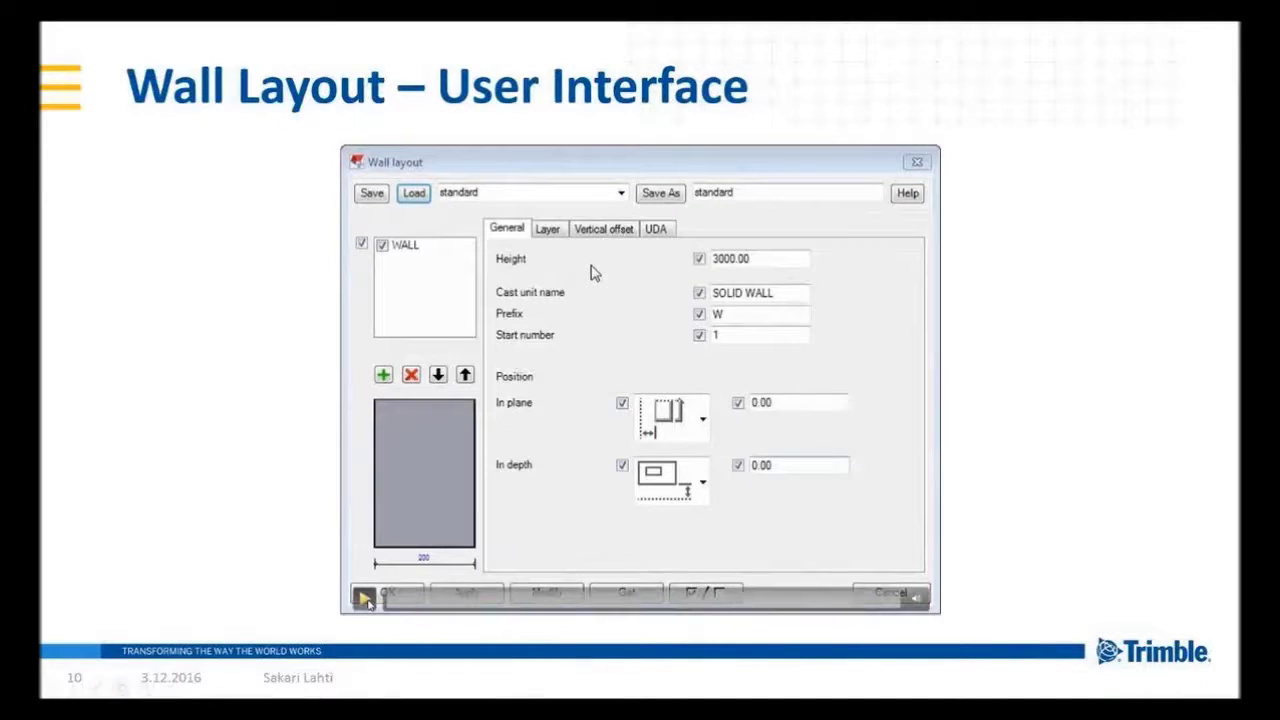
pyautogui.click(363, 598)
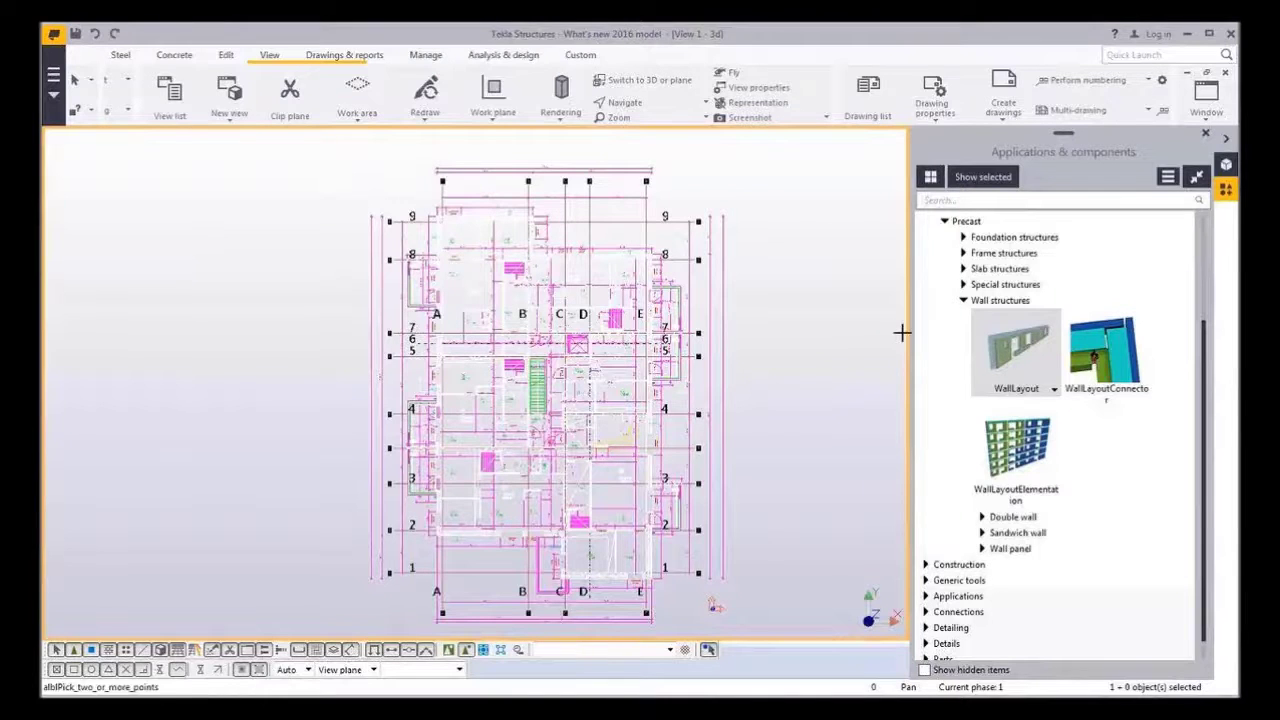
# Start a wall layout at the corner of grid lines 1 and E and run it along line 1 to line C
pyautogui.scroll(6, 636, 584)
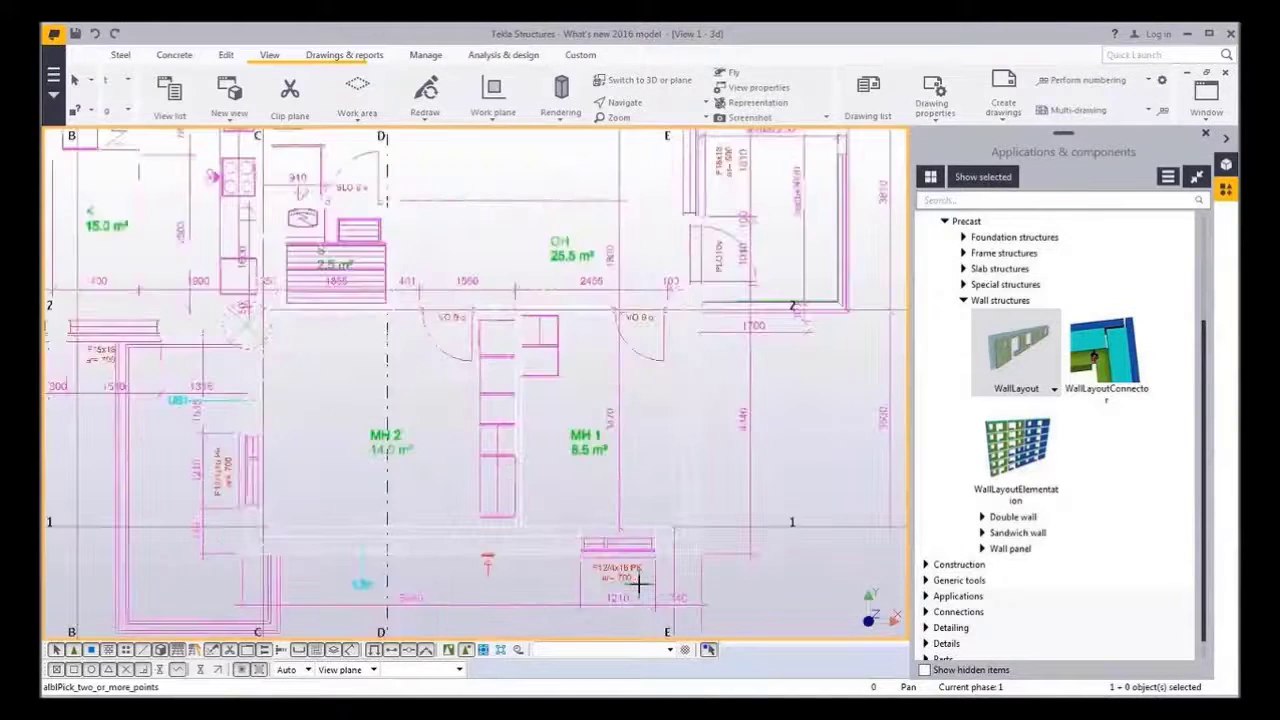
pyautogui.scroll(6, 691, 509)
pyautogui.scroll(-3, 700, 487)
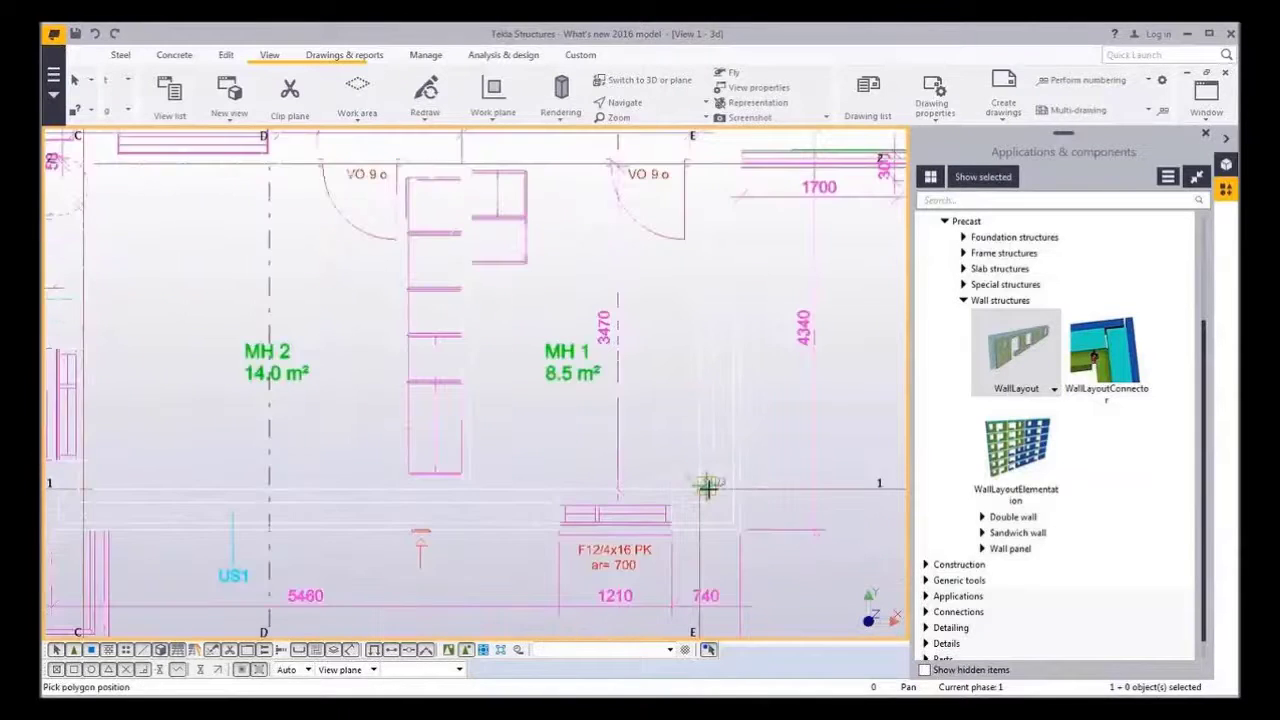
pyautogui.click(707, 487)
pyautogui.moveTo(114, 474); pyautogui.dragTo(306, 474, button='middle')
pyautogui.scroll(5, 300, 477)
pyautogui.click(318, 493)
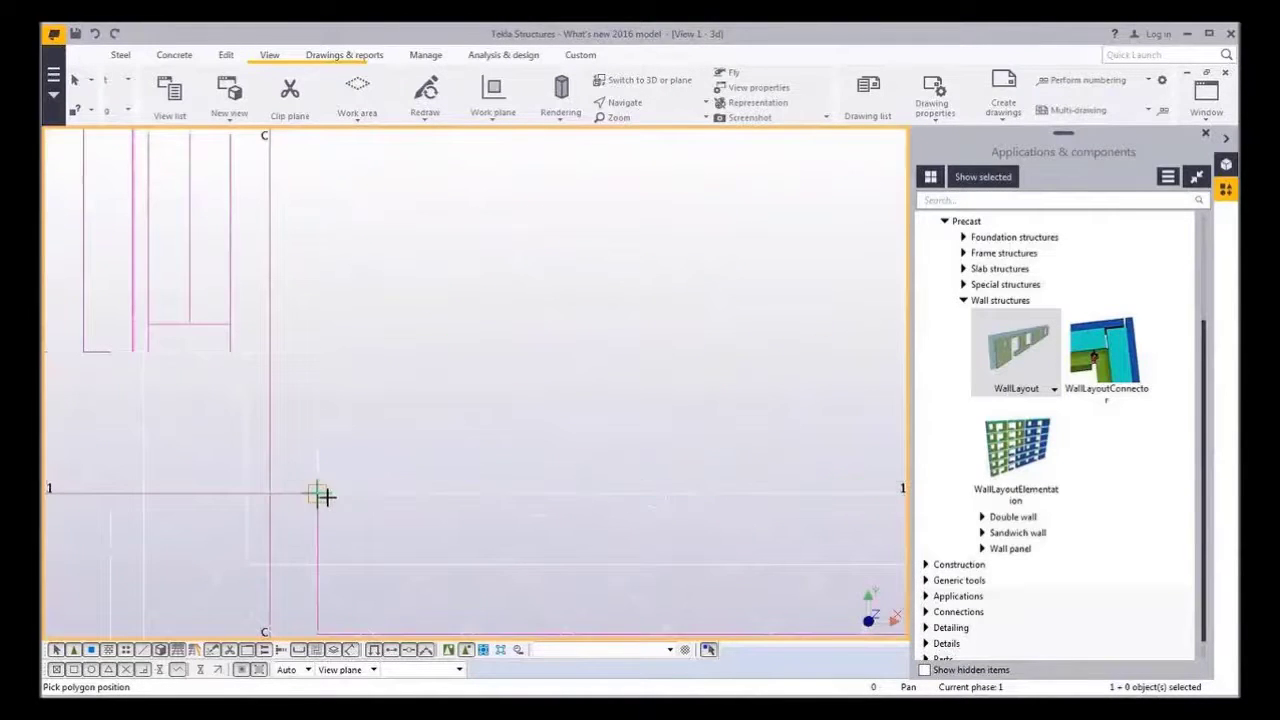
# Continue the wall layout 3500 mm along line C to line 2 and 10200 mm along line 2 to line A, and complete it
pyautogui.scroll(-5, 328, 503)
pyautogui.moveTo(318, 200); pyautogui.dragTo(325, 430, button='middle')
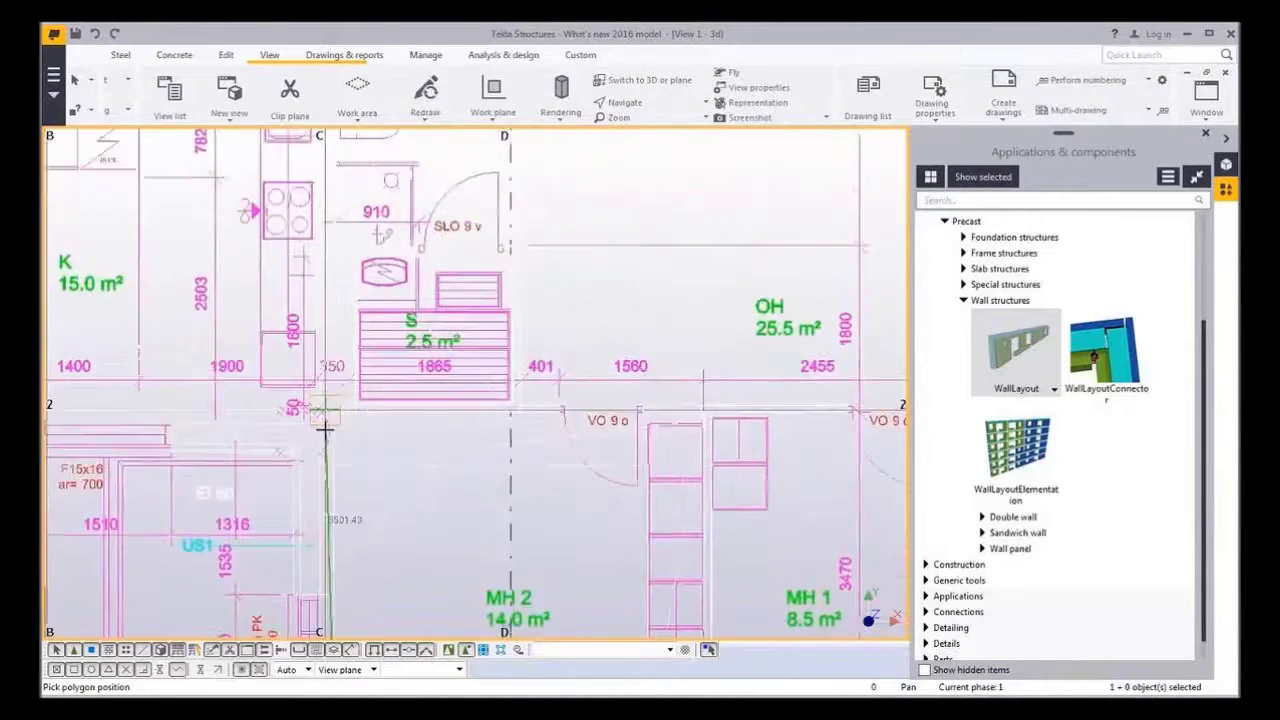
pyautogui.scroll(5, 324, 428)
pyautogui.click(368, 381)
pyautogui.scroll(-5, 531, 420)
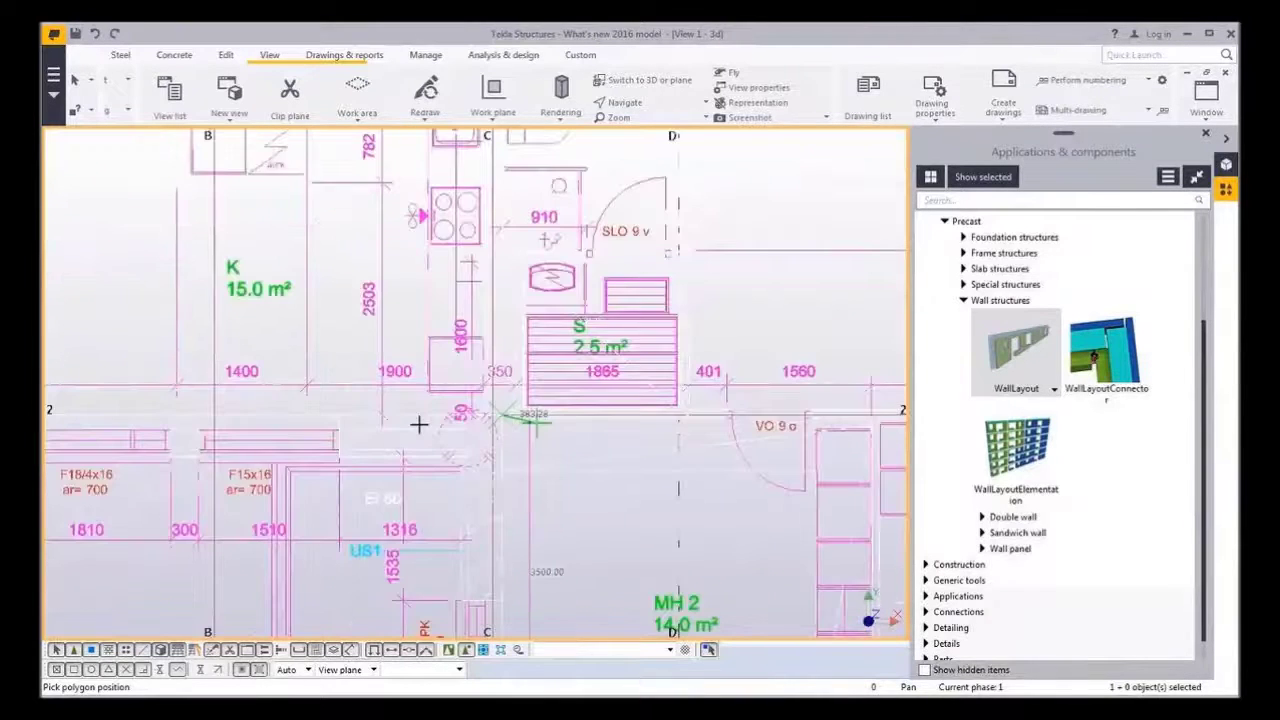
pyautogui.scroll(6, 420, 420)
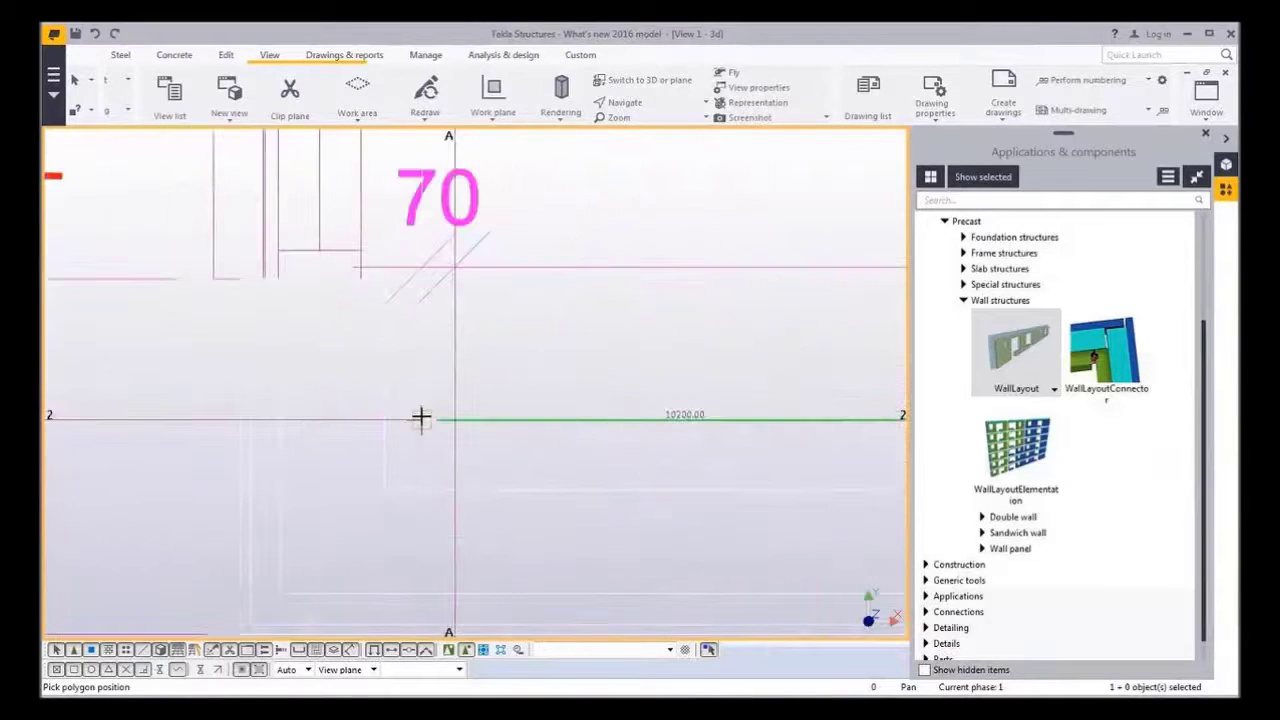
pyautogui.click(420, 418)
pyautogui.scroll(-6, 420, 418)
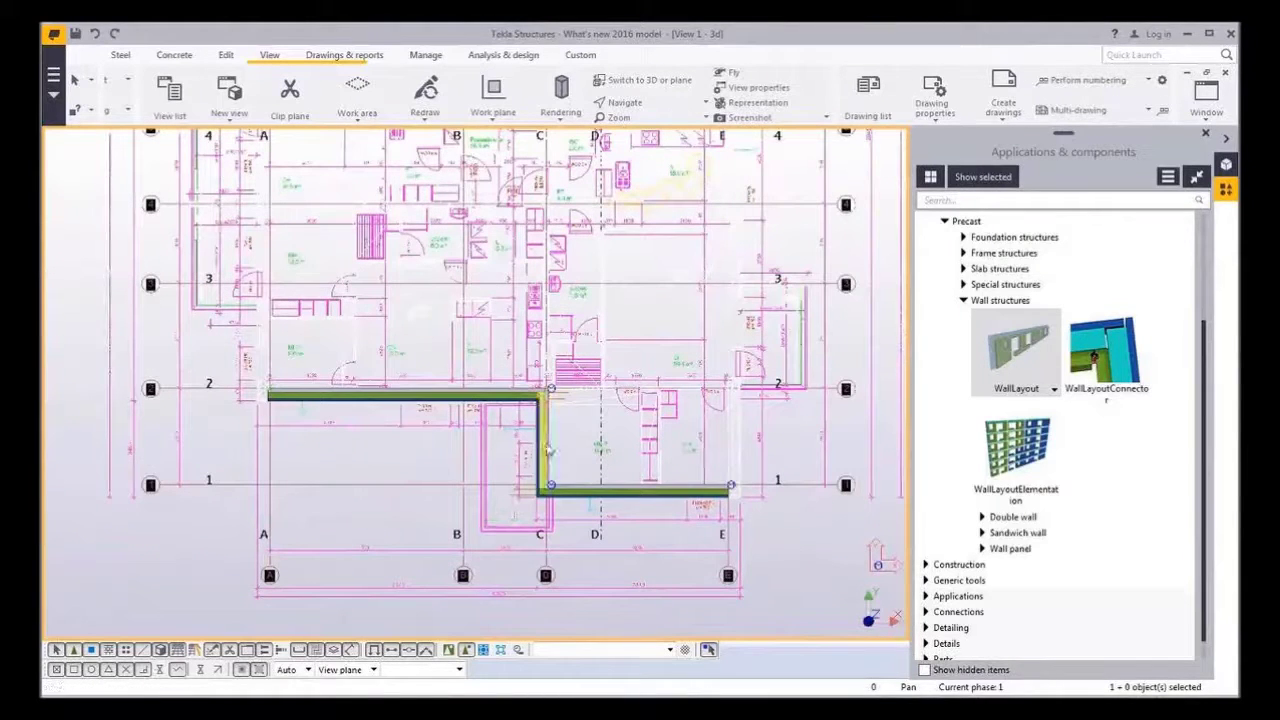
pyautogui.keyDown('ctrl'); pyautogui.moveTo(648, 500); pyautogui.dragTo(247, 371, button='middle'); pyautogui.keyUp('ctrl')
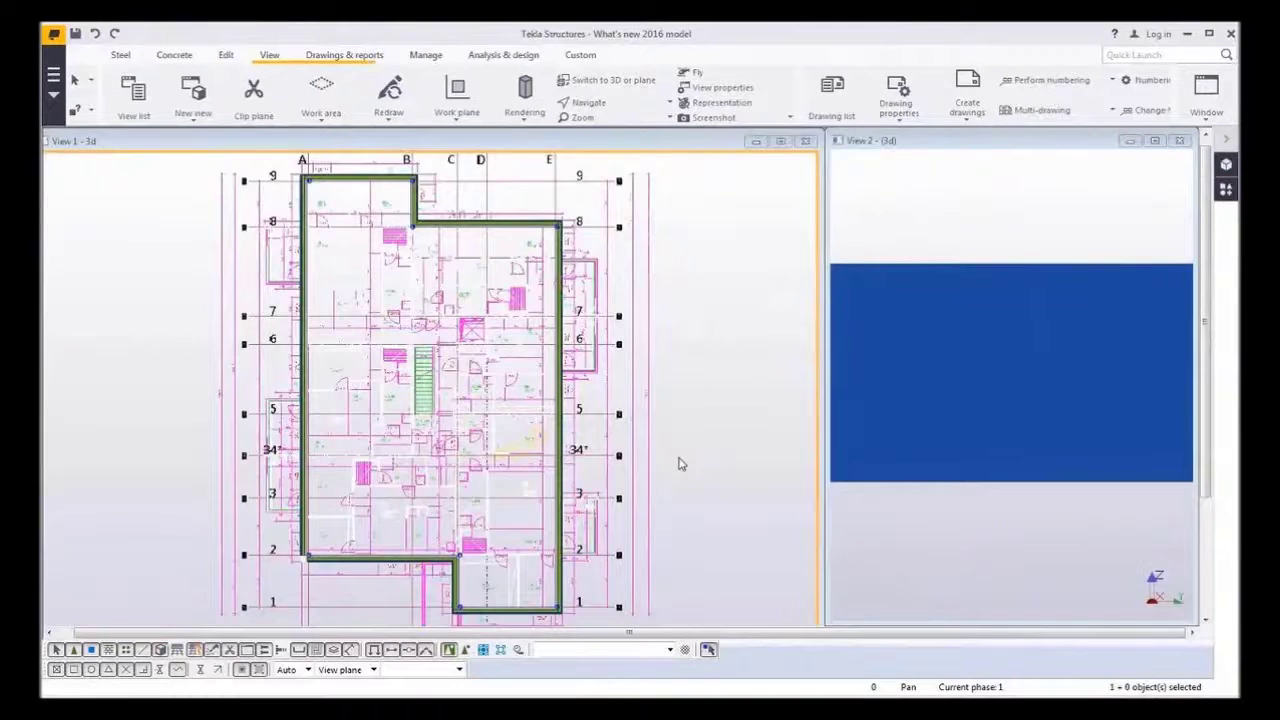
# Add a 1210 mm wide window opening, 500 mm above the base and 1800 mm high, to the grid line E wall at the F12x18 mark
pyautogui.scroll(3, 680, 470)
pyautogui.click(557, 320)
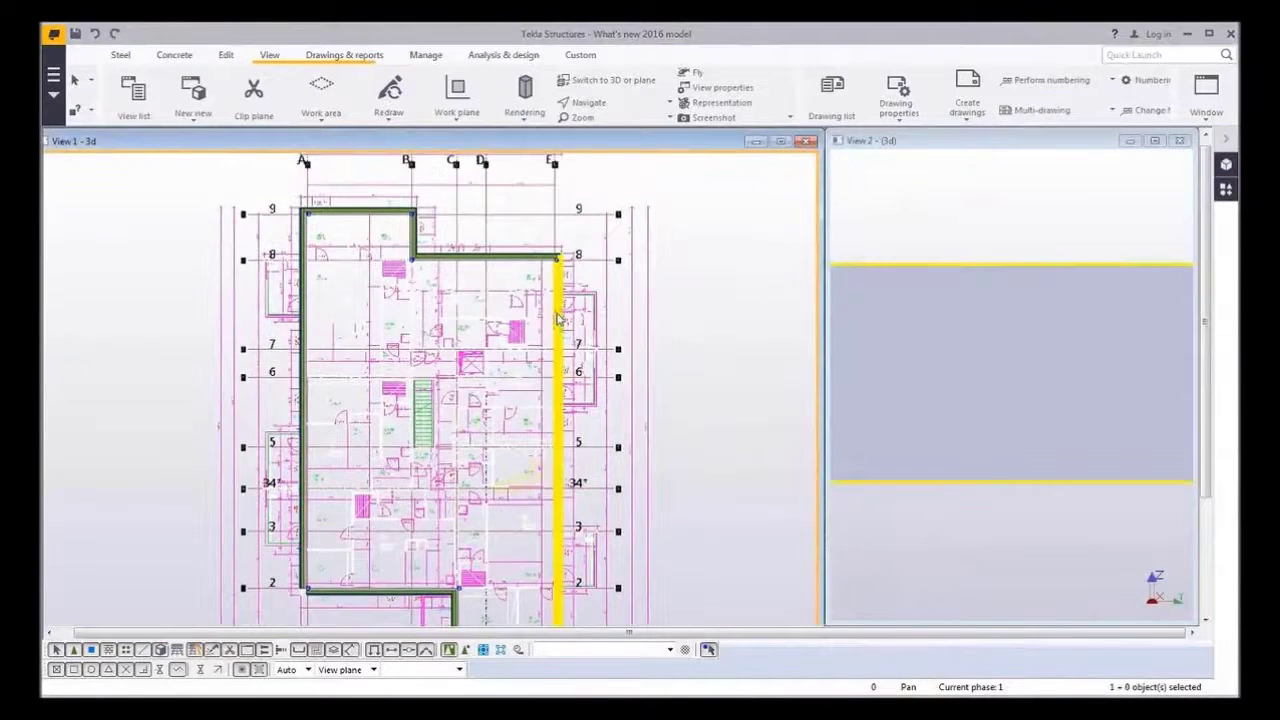
pyautogui.scroll(5, 557, 319)
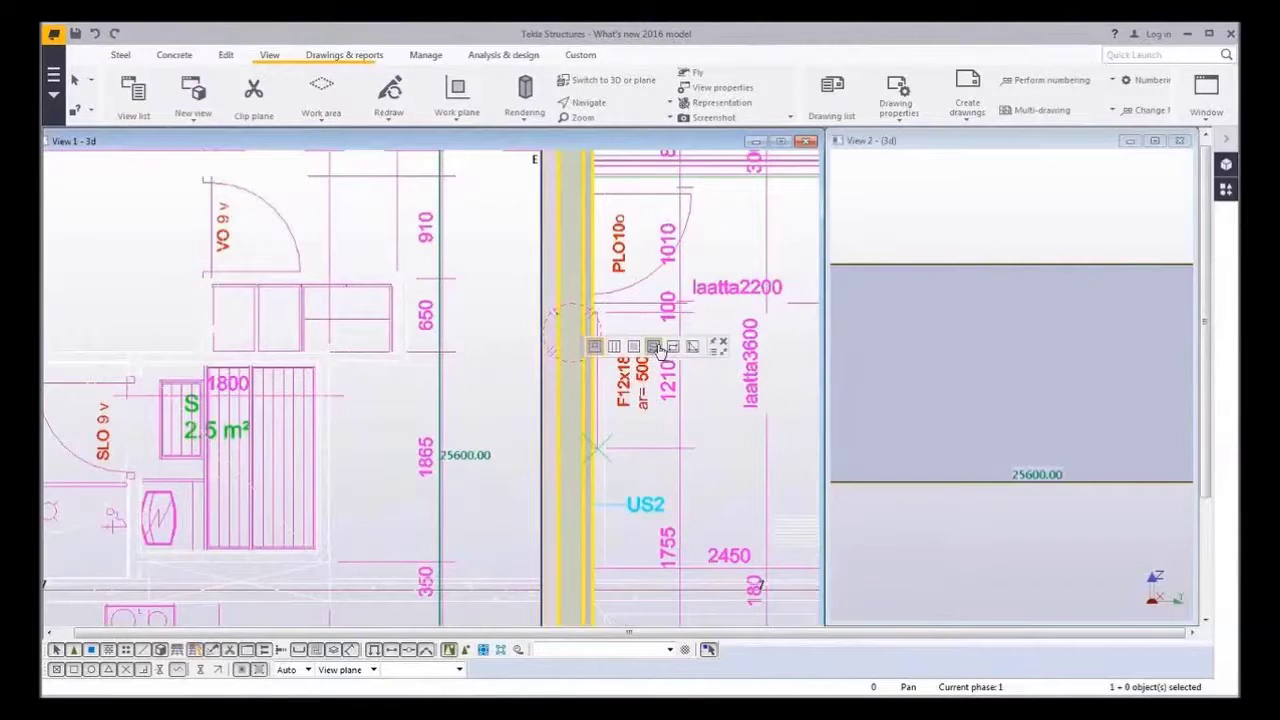
pyautogui.click(656, 349)
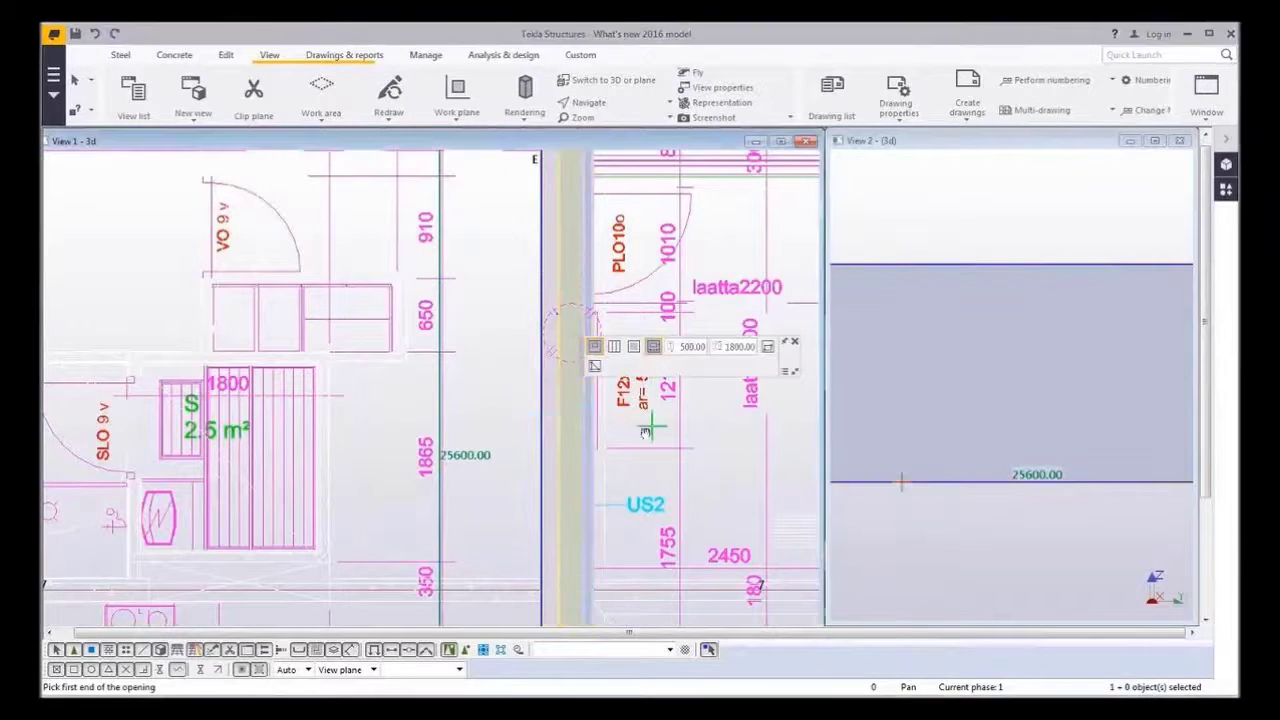
pyautogui.moveTo(646, 428); pyautogui.dragTo(582, 476, button='middle')
pyautogui.scroll(2, 540, 501)
pyautogui.click(531, 491)
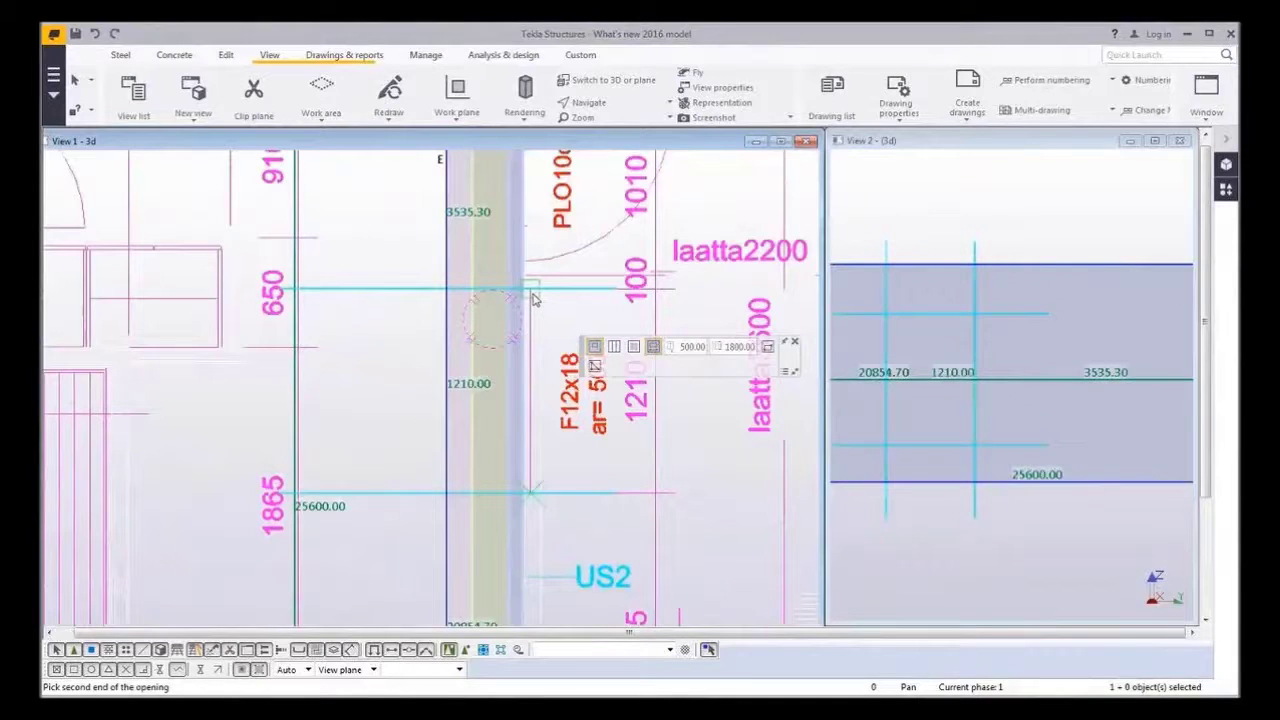
pyautogui.click(532, 298)
# Add a 1010 mm wide door opening at the PLO10 mark beside the window, with base offset 0 and height 2300 mm
pyautogui.moveTo(537, 343); pyautogui.dragTo(527, 543, button='middle')
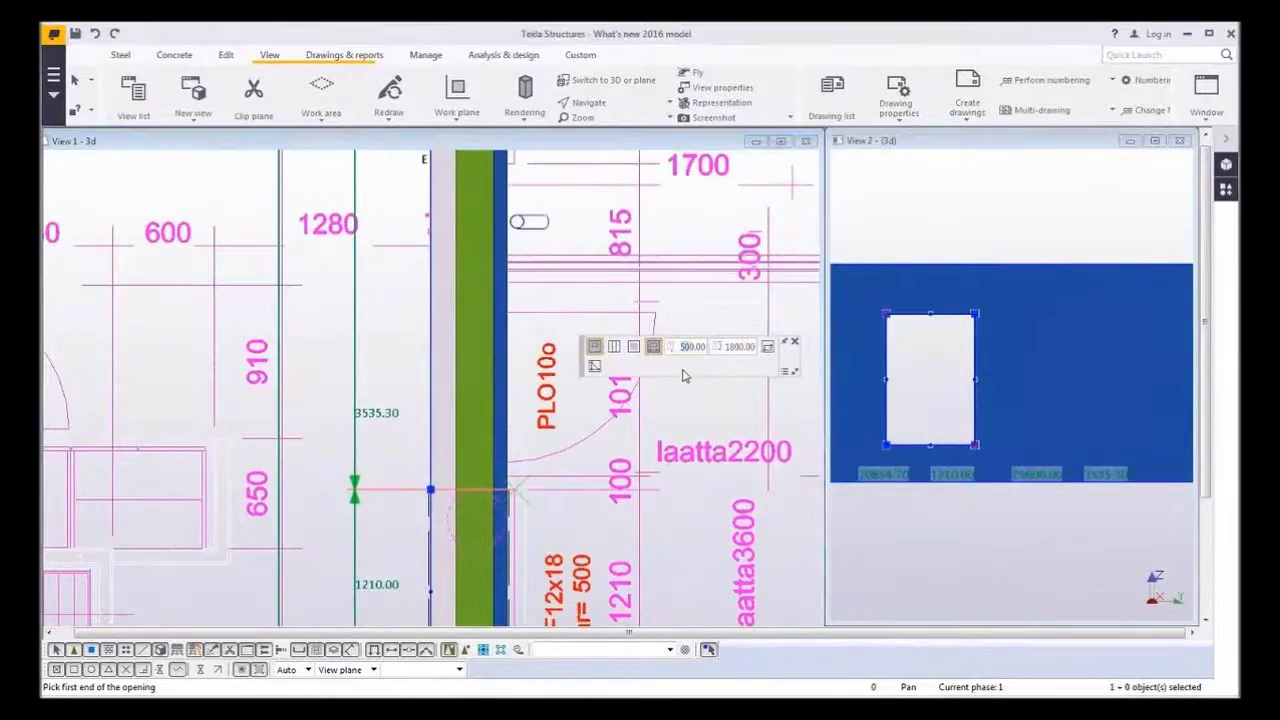
pyautogui.write('0')
pyautogui.moveTo(727, 346); pyautogui.dragTo(701, 347)
pyautogui.write('23')
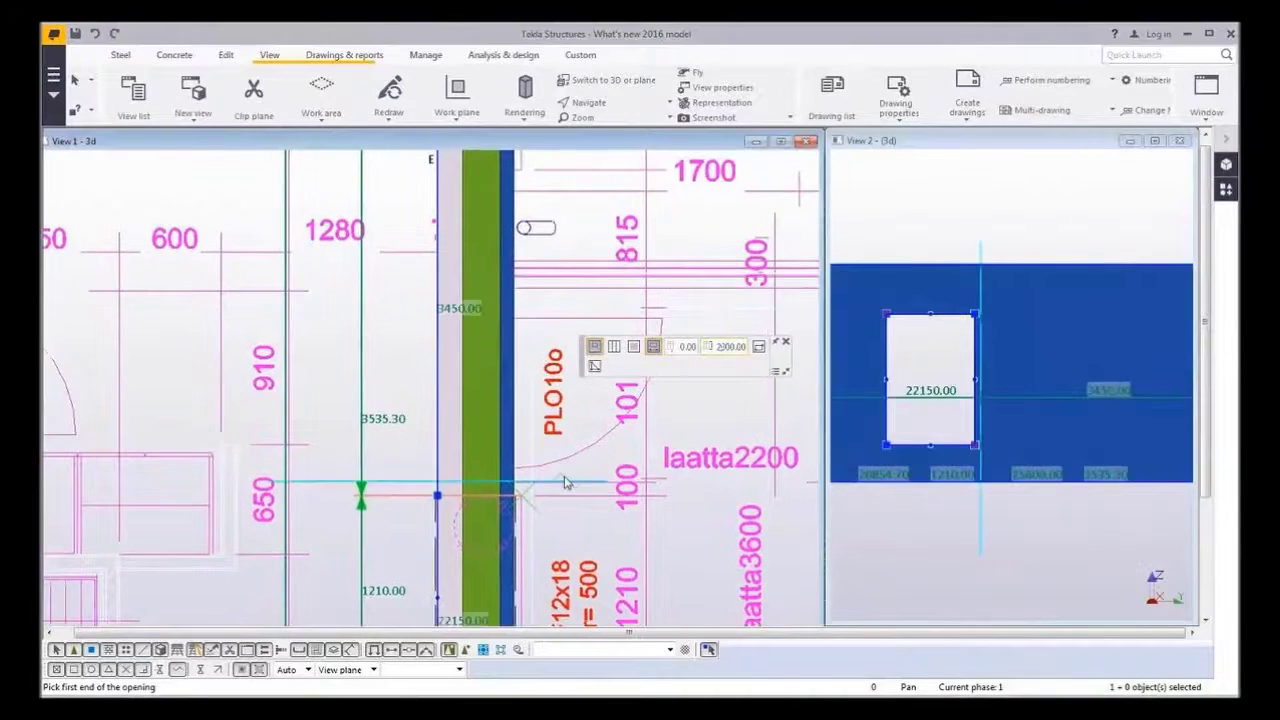
pyautogui.scroll(3, 503, 487)
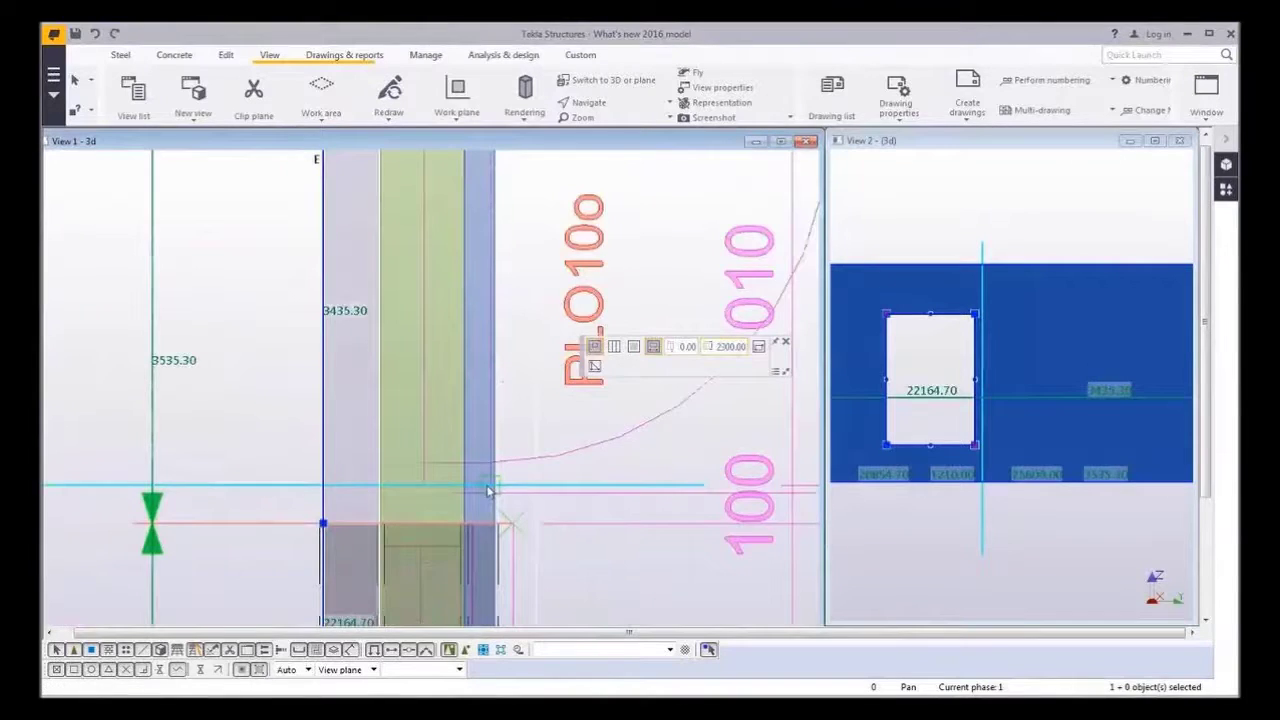
pyautogui.click(489, 486)
pyautogui.moveTo(491, 275); pyautogui.dragTo(488, 514, button='middle')
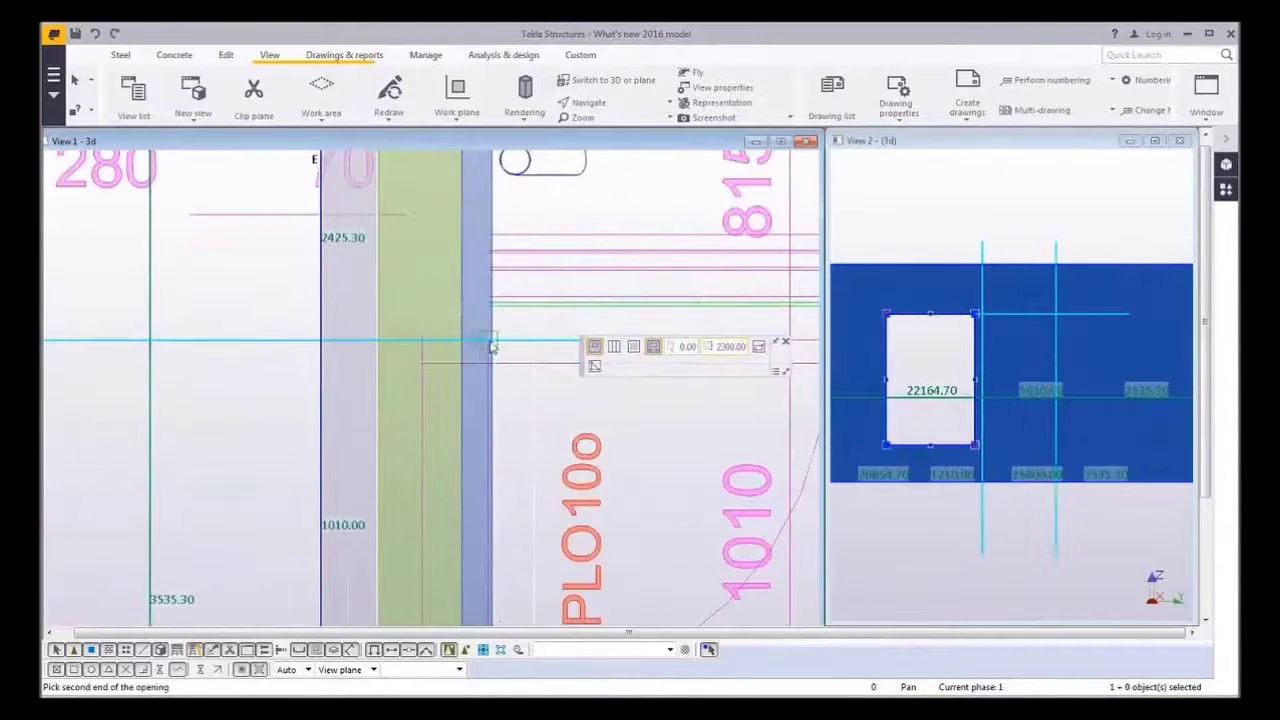
pyautogui.click(490, 343)
pyautogui.scroll(-1, 495, 348)
pyautogui.moveTo(549, 471); pyautogui.dragTo(535, 432, button='middle')
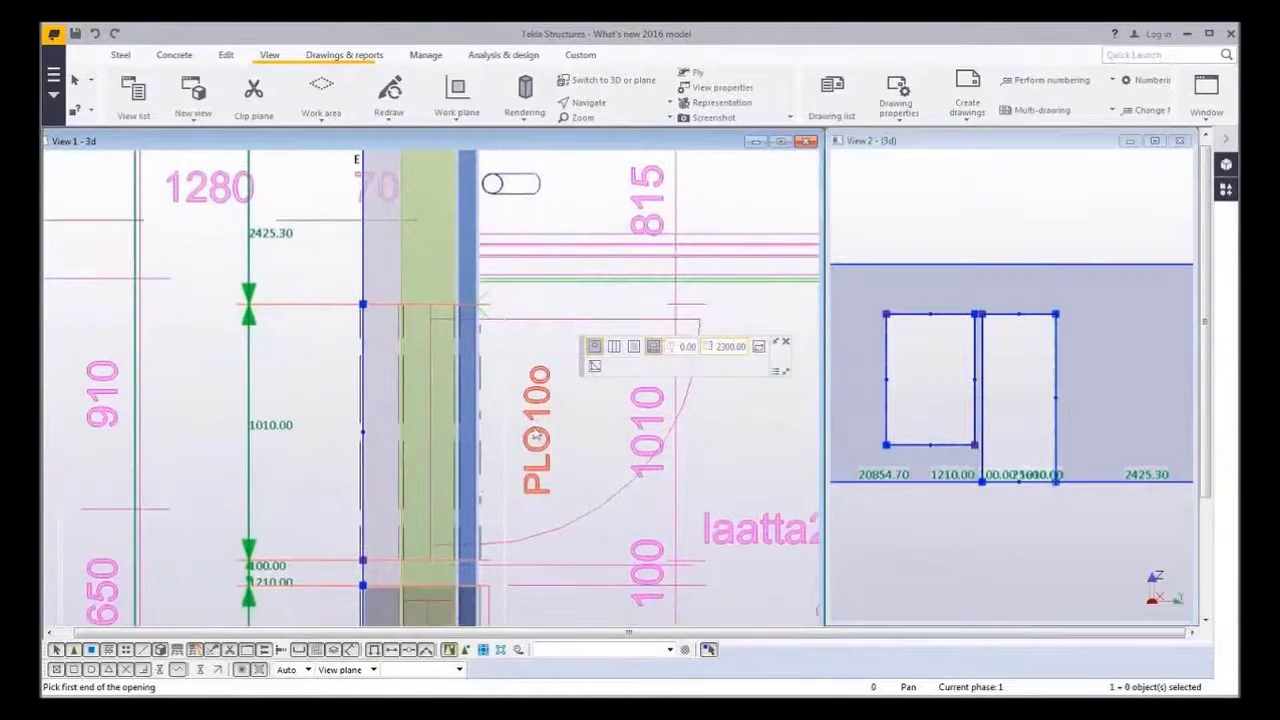
pyautogui.press('Escape')
# Select the wall with the window and door openings and adjust the handle between the two openings
pyautogui.press('v')
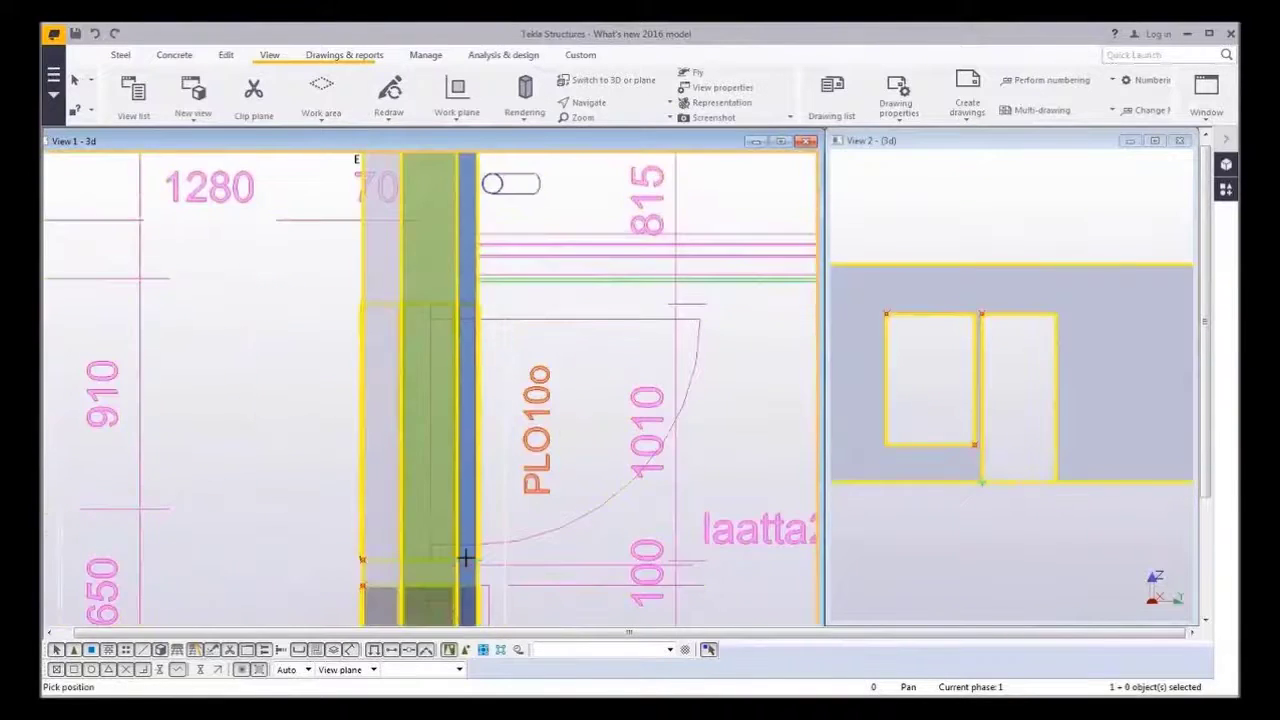
pyautogui.click(466, 557)
pyautogui.scroll(-2, 543, 568)
pyautogui.keyDown('ctrl'); pyautogui.moveTo(543, 571); pyautogui.dragTo(481, 405, button='middle'); pyautogui.keyUp('ctrl')
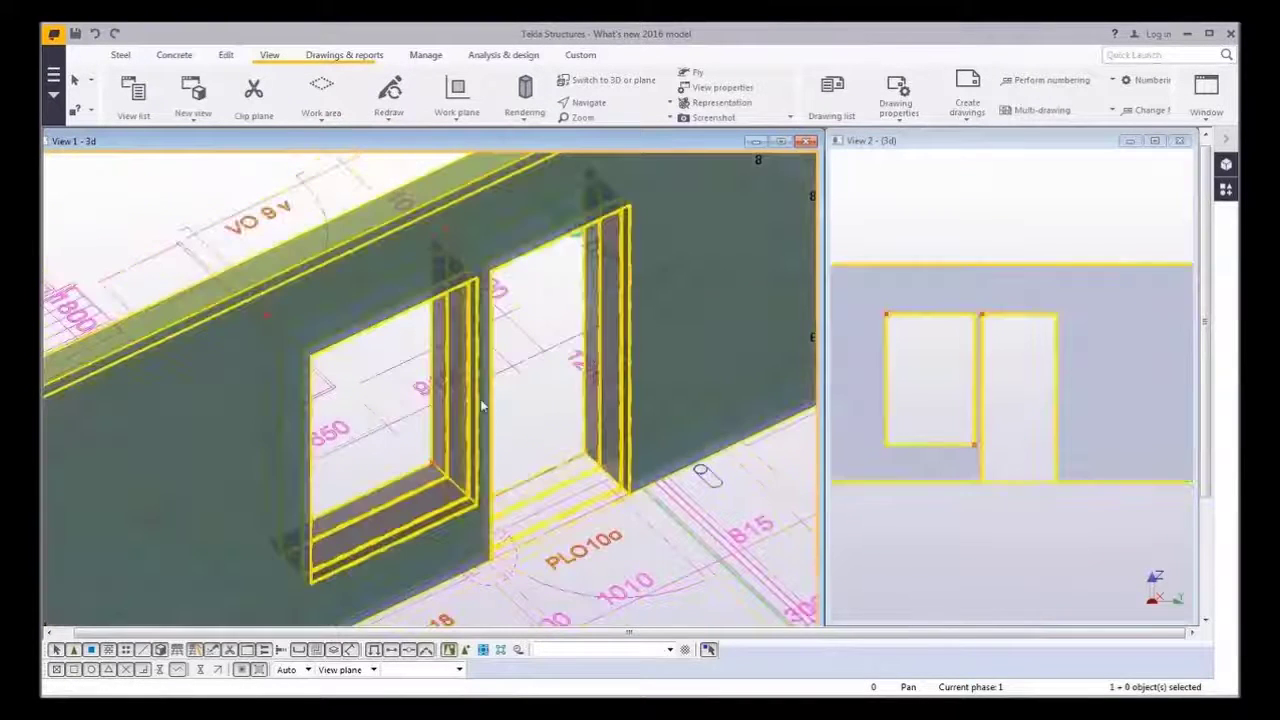
pyautogui.click(481, 405)
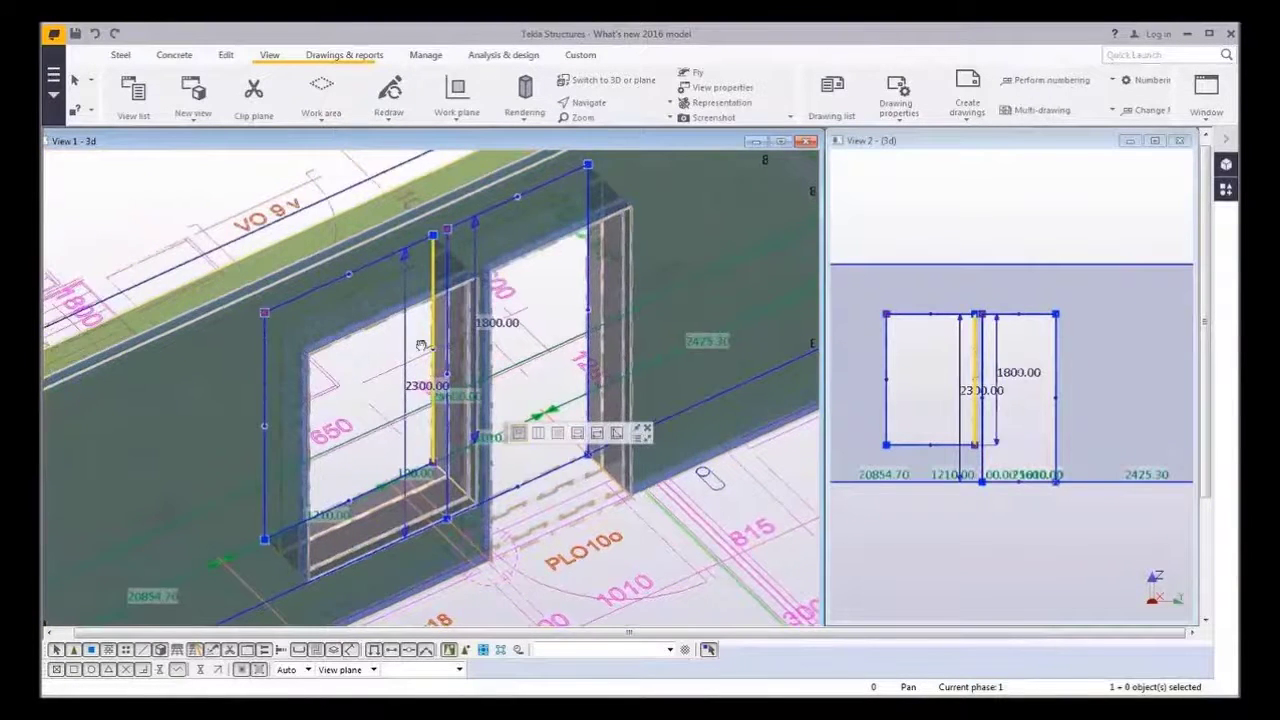
pyautogui.keyDown('ctrl'); pyautogui.moveTo(421, 346); pyautogui.dragTo(462, 245, button='middle'); pyautogui.keyUp('ctrl')
pyautogui.moveTo(467, 234); pyautogui.dragTo(483, 237)
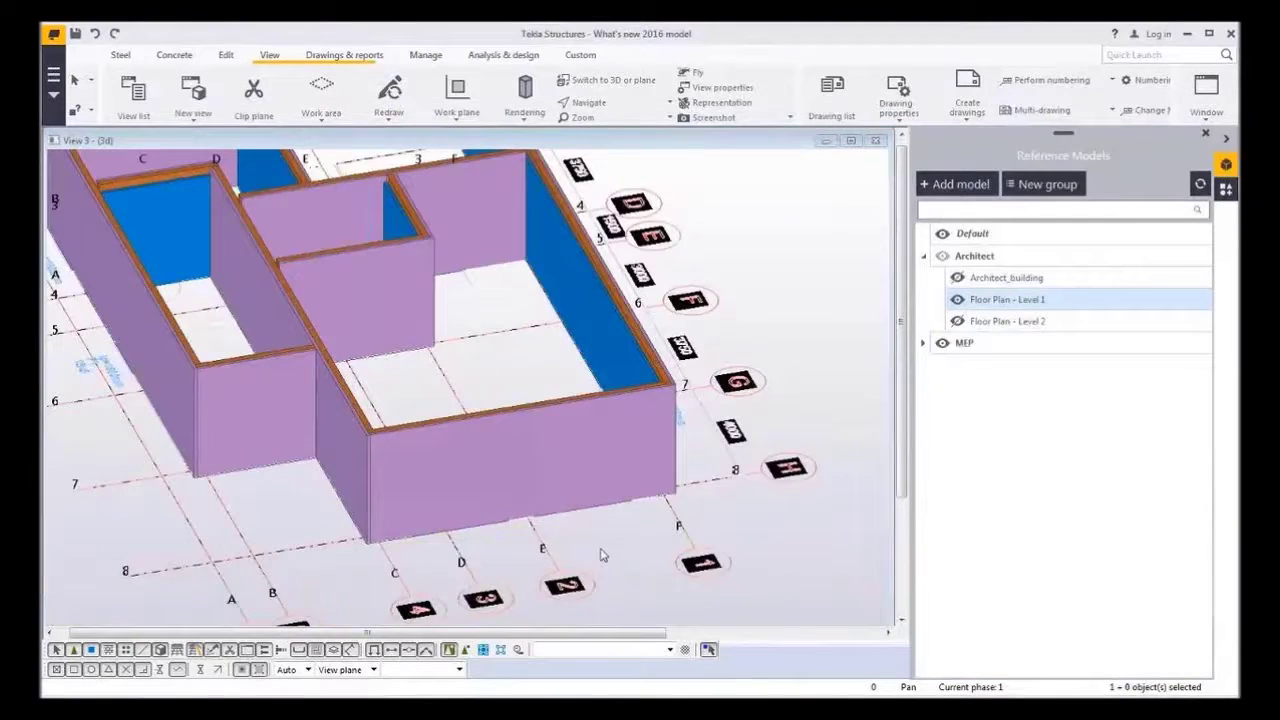
# Show the Architect_building reference model over the Level 1 walls
pyautogui.moveTo(603, 556); pyautogui.dragTo(620, 546, button='middle')
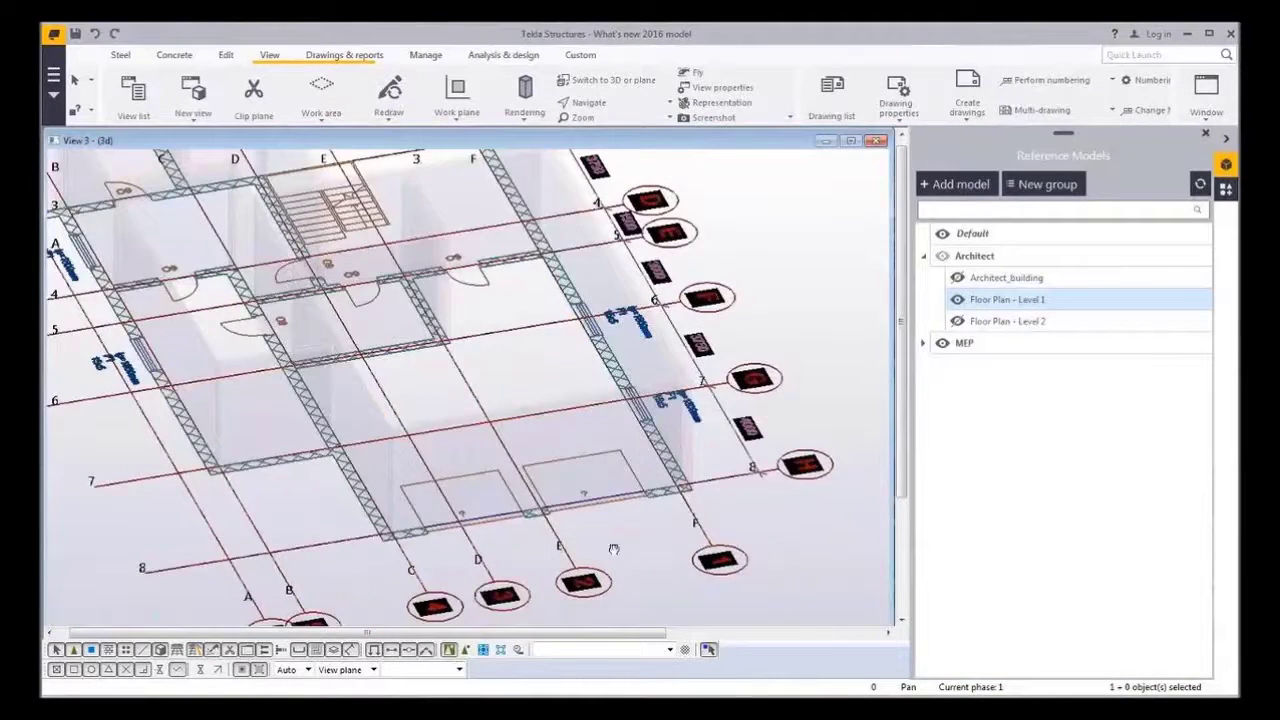
pyautogui.moveTo(616, 552)
pyautogui.mouseDown(button='middle')
pyautogui.moveTo(590, 569)
pyautogui.moveTo(627, 564)
pyautogui.mouseUp(button='middle')
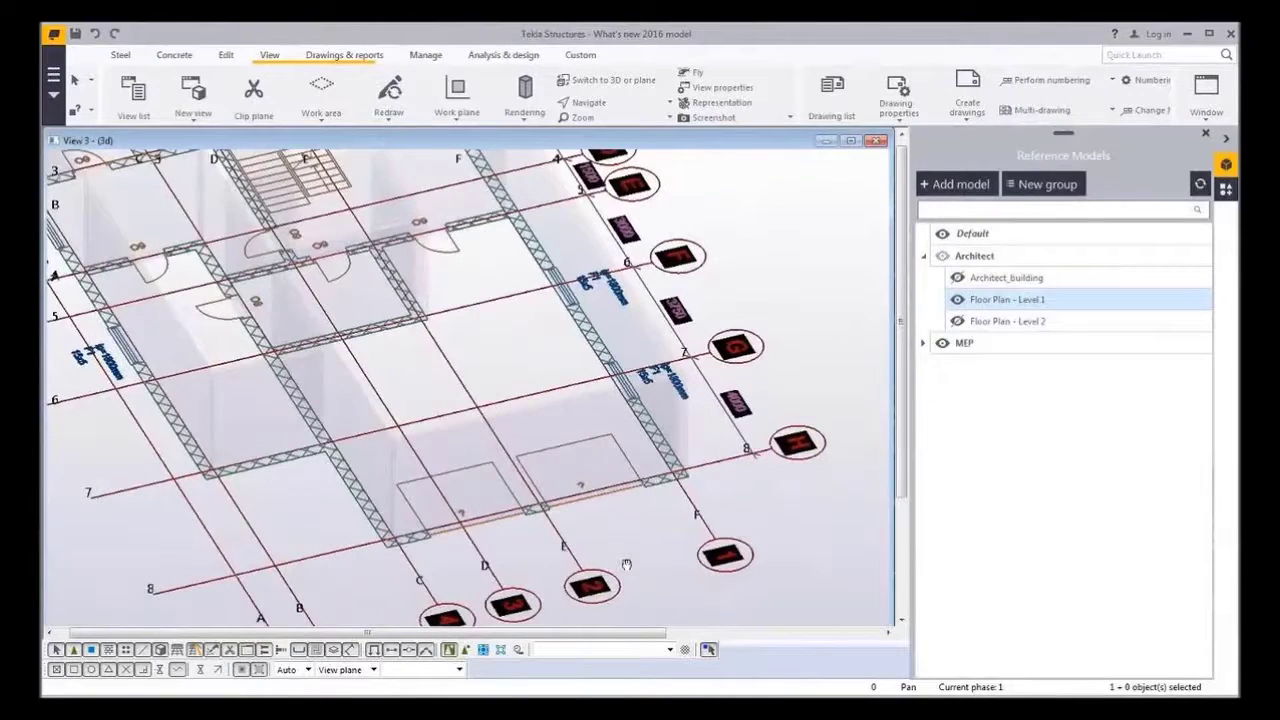
pyautogui.click(956, 279)
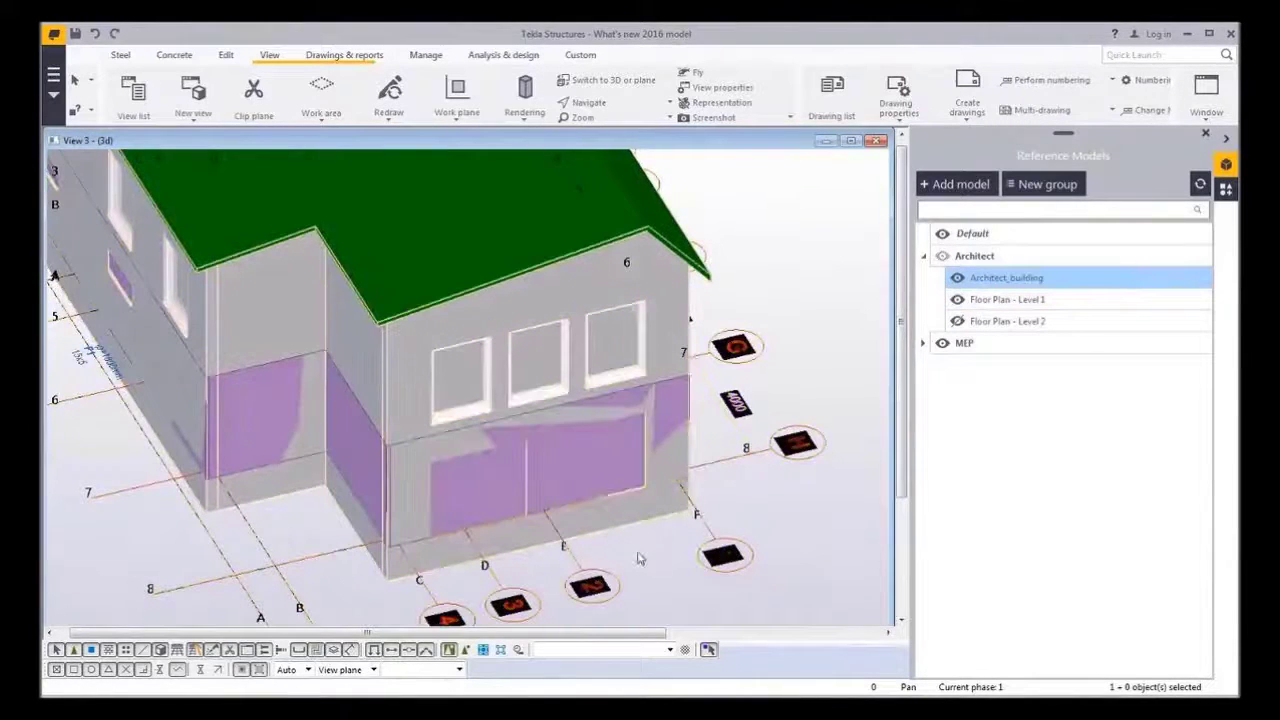
# Cut a 2400 mm wide garage door opening in the front wall by two corners, 800 mm from the wall end at line C
pyautogui.click(598, 497)
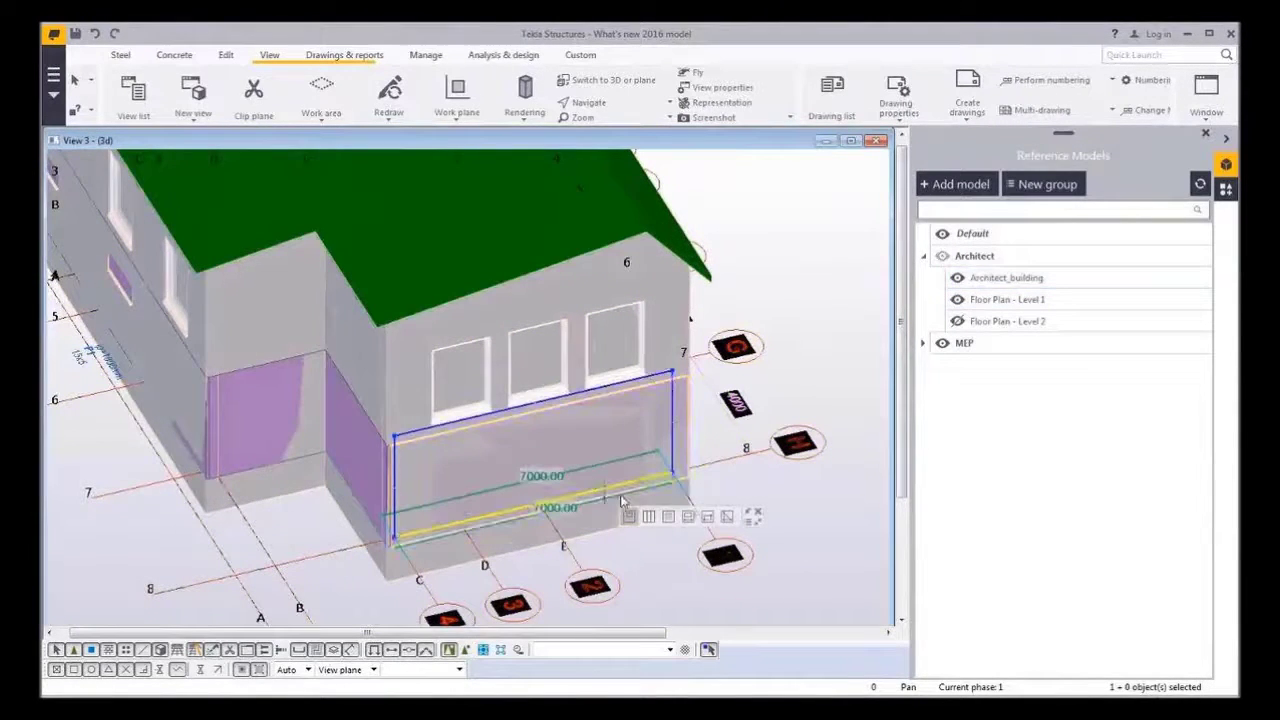
pyautogui.click(706, 516)
pyautogui.moveTo(498, 531); pyautogui.dragTo(482, 543, button='middle')
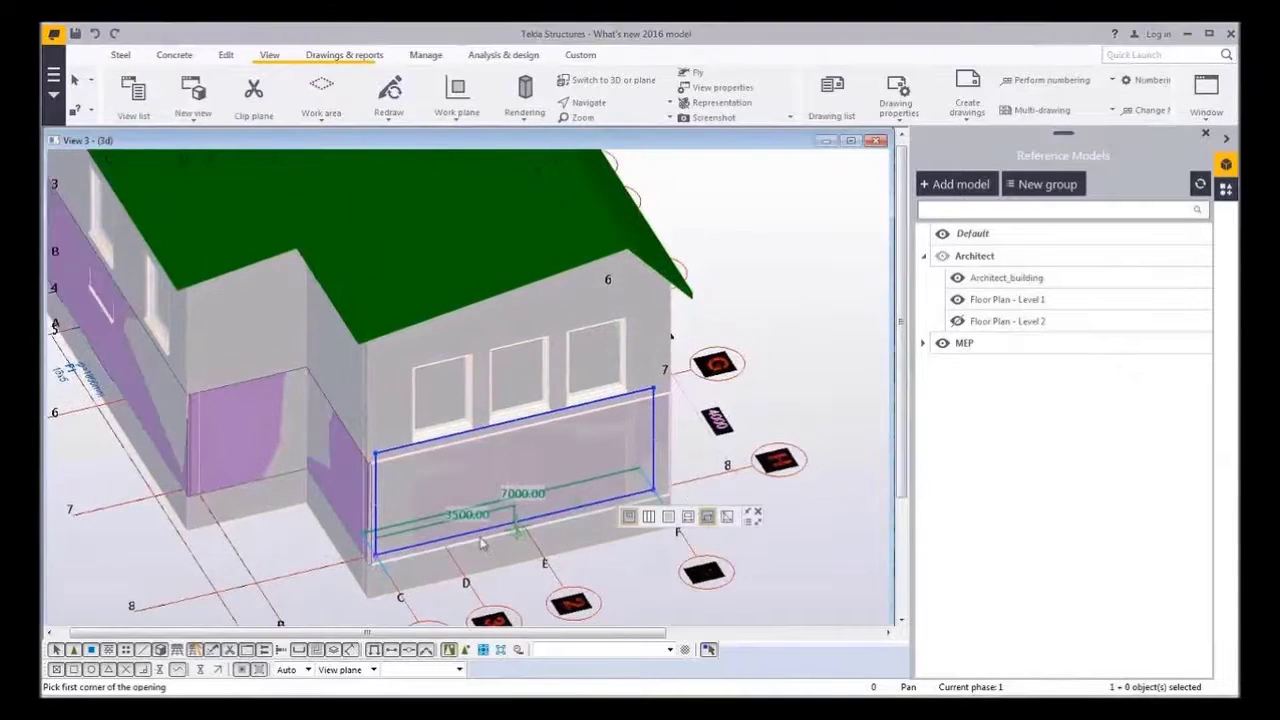
pyautogui.scroll(8, 481, 543)
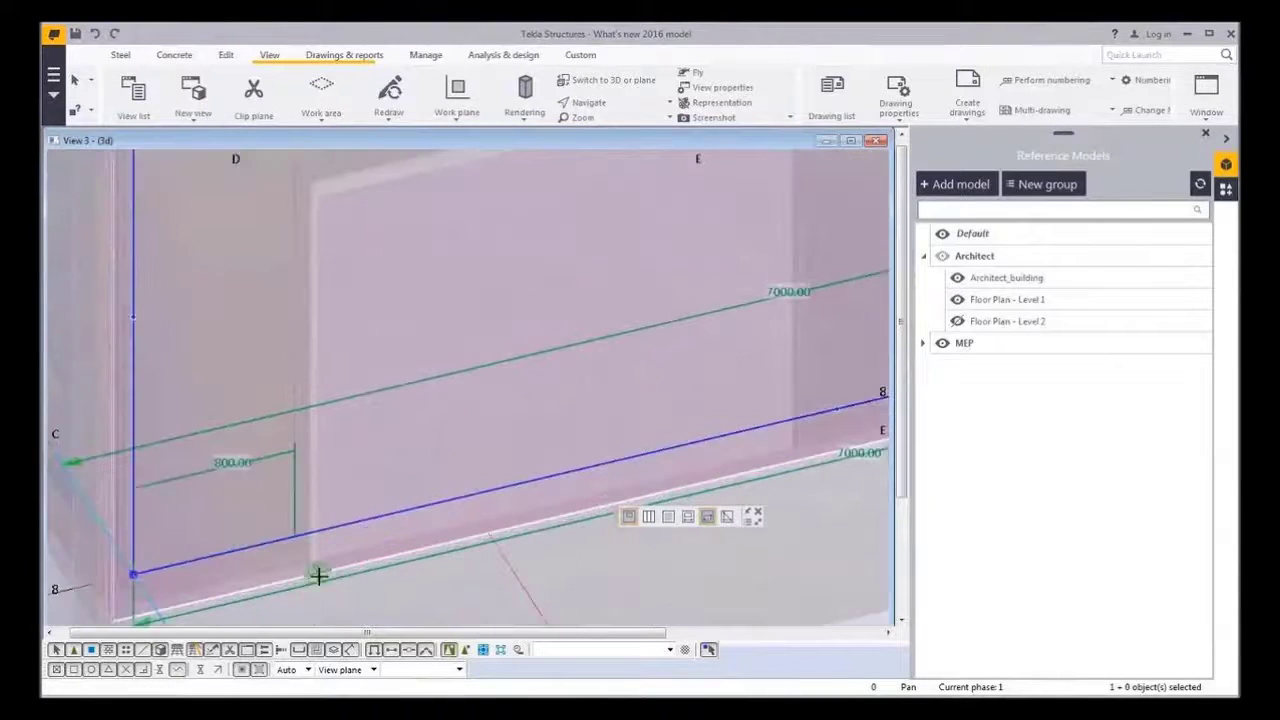
pyautogui.click(318, 576)
pyautogui.scroll(-4, 318, 576)
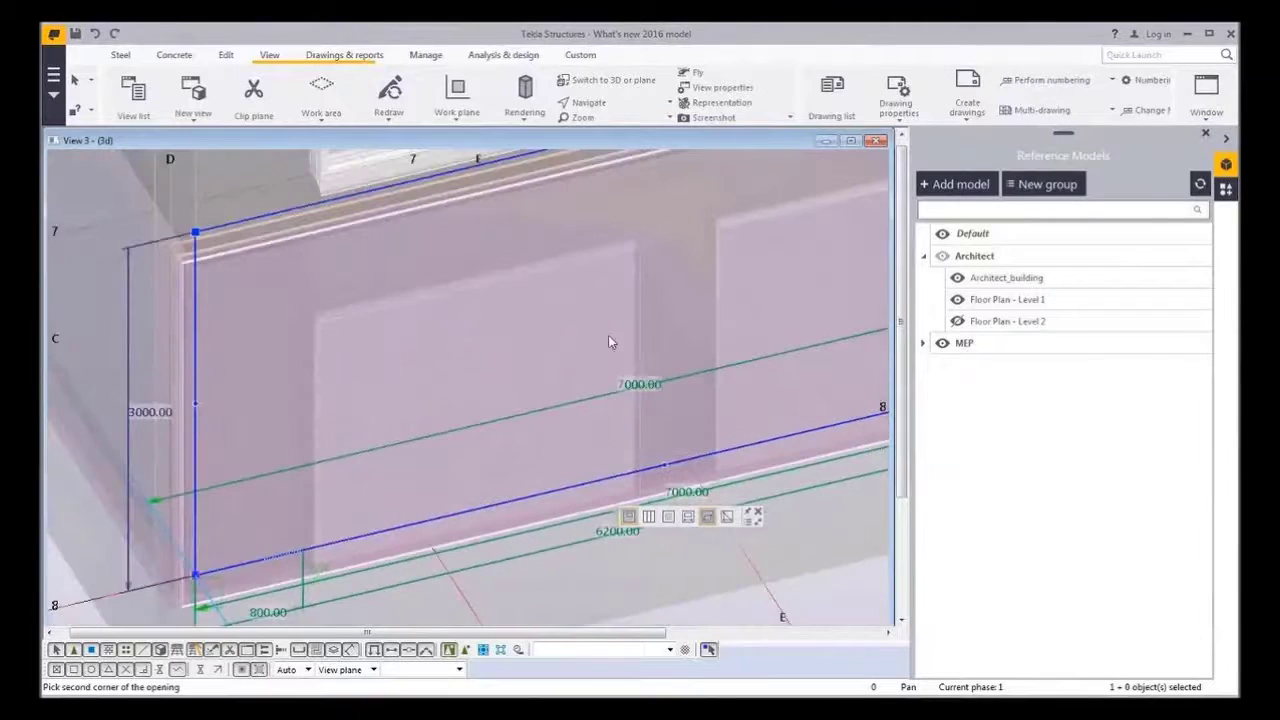
pyautogui.click(640, 249)
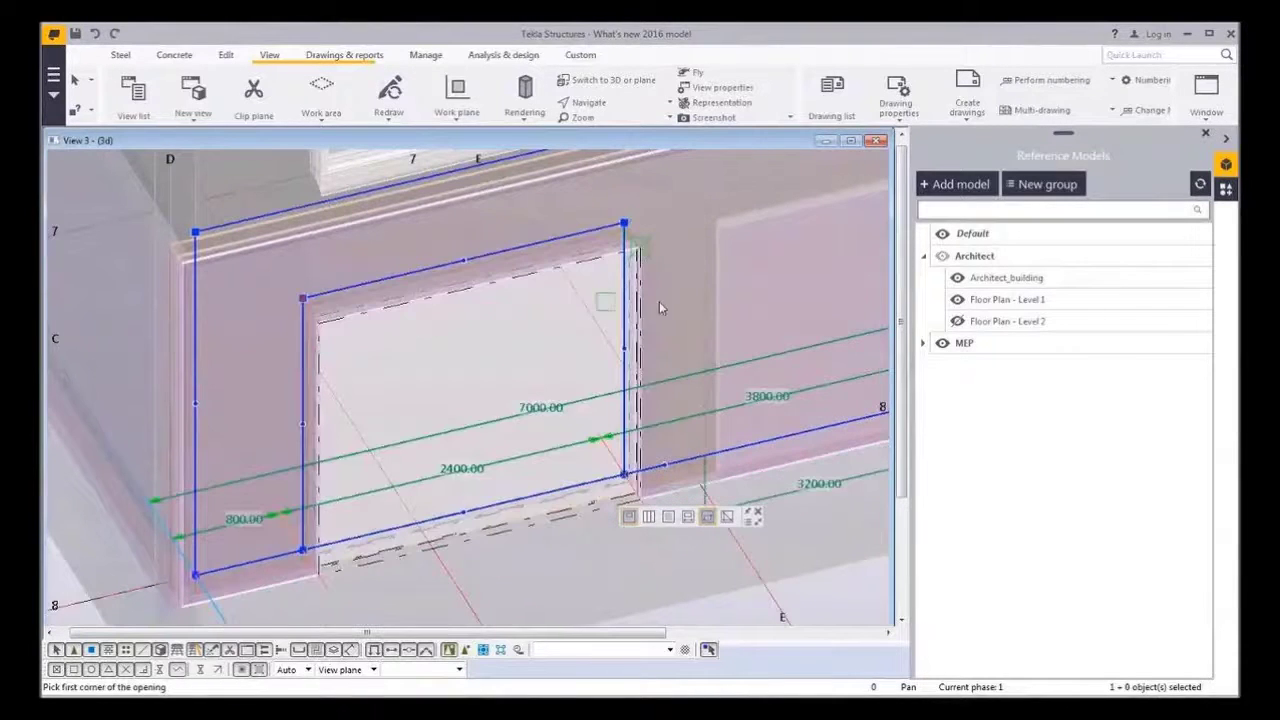
pyautogui.scroll(-2, 510, 335)
pyautogui.press('Escape')
# Copy the garage door opening to the second door position in the front wall, leaving 600 mm between the openings
pyautogui.moveTo(524, 330); pyautogui.dragTo(797, 272)
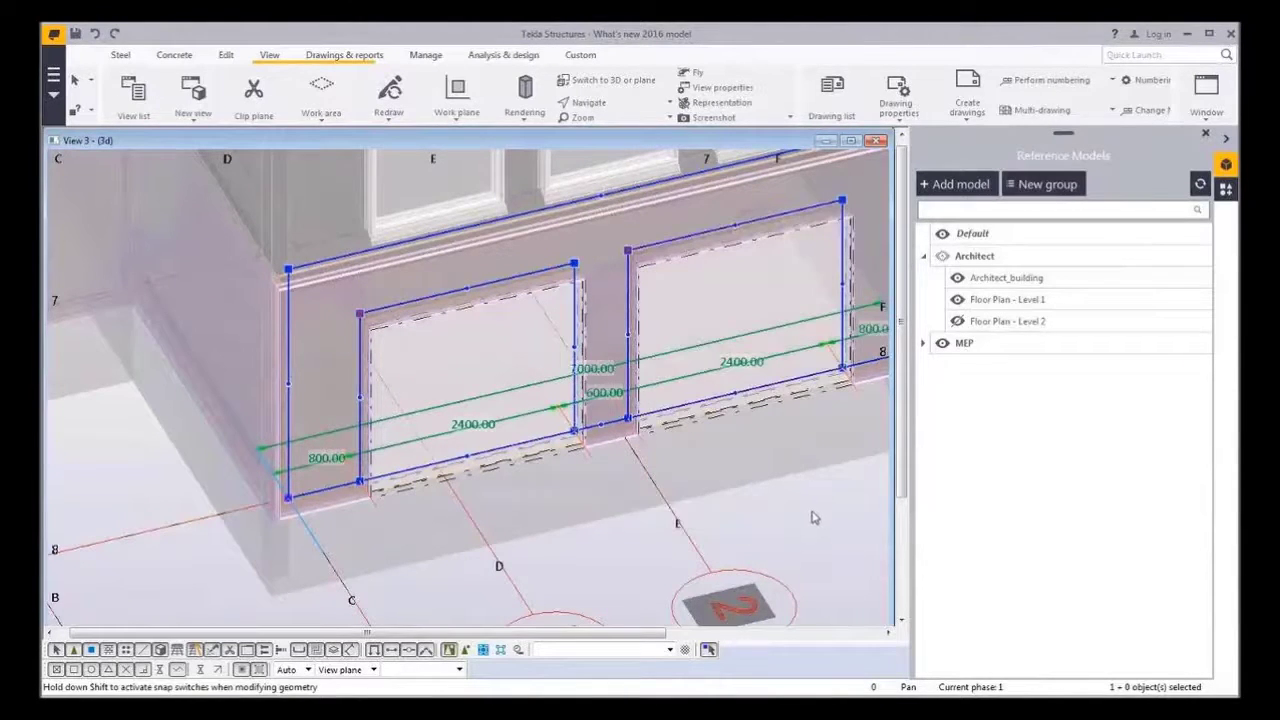
pyautogui.press('v')
pyautogui.click(662, 455)
pyautogui.moveTo(680, 489)
pyautogui.keyDown('ctrl'); pyautogui.mouseDown(button='middle')
pyautogui.moveTo(626, 472)
pyautogui.moveTo(620, 457)
pyautogui.moveTo(669, 474)
pyautogui.mouseUp(button='middle'); pyautogui.keyUp('ctrl')
pyautogui.keyDown('ctrl'); pyautogui.moveTo(752, 510); pyautogui.dragTo(826, 537, button='middle'); pyautogui.keyUp('ctrl')
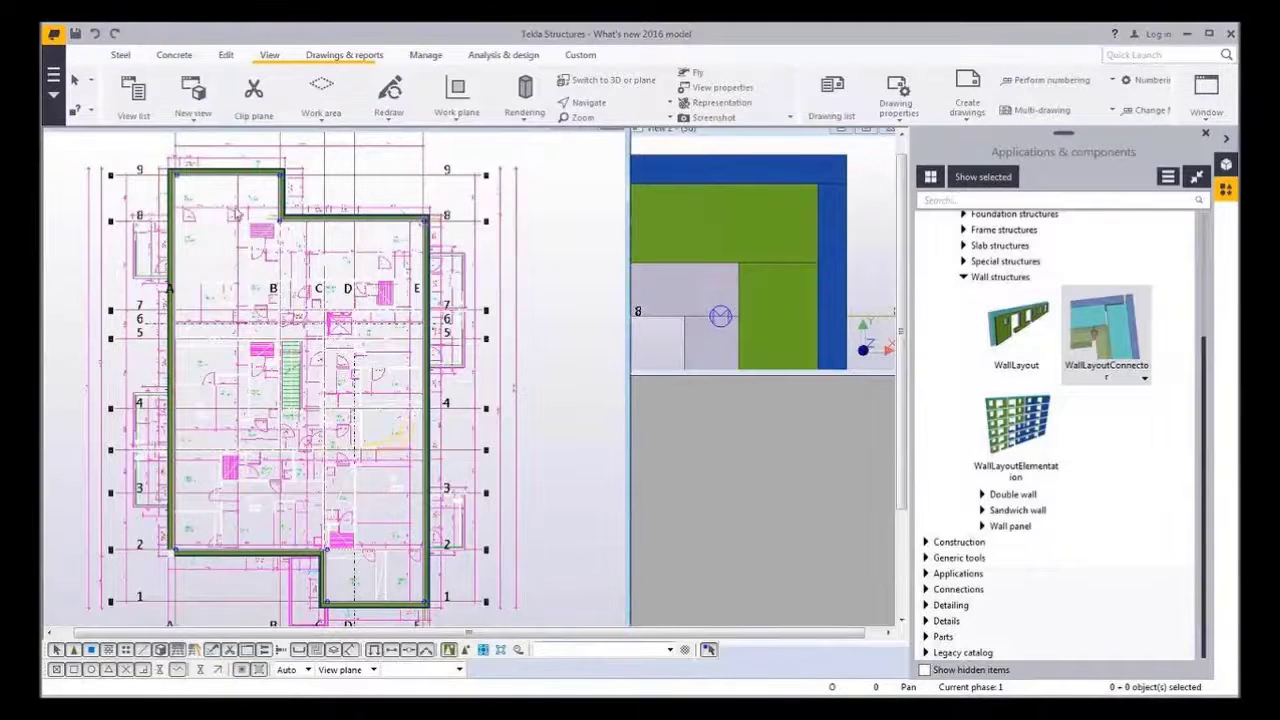
# Open the wall layout connector properties of the outer wall corner at grid lines E and 8
pyautogui.moveTo(238, 215); pyautogui.dragTo(228, 277, button='middle')
pyautogui.scroll(4, 226, 278)
pyautogui.moveTo(398, 298); pyautogui.dragTo(336, 298, button='middle')
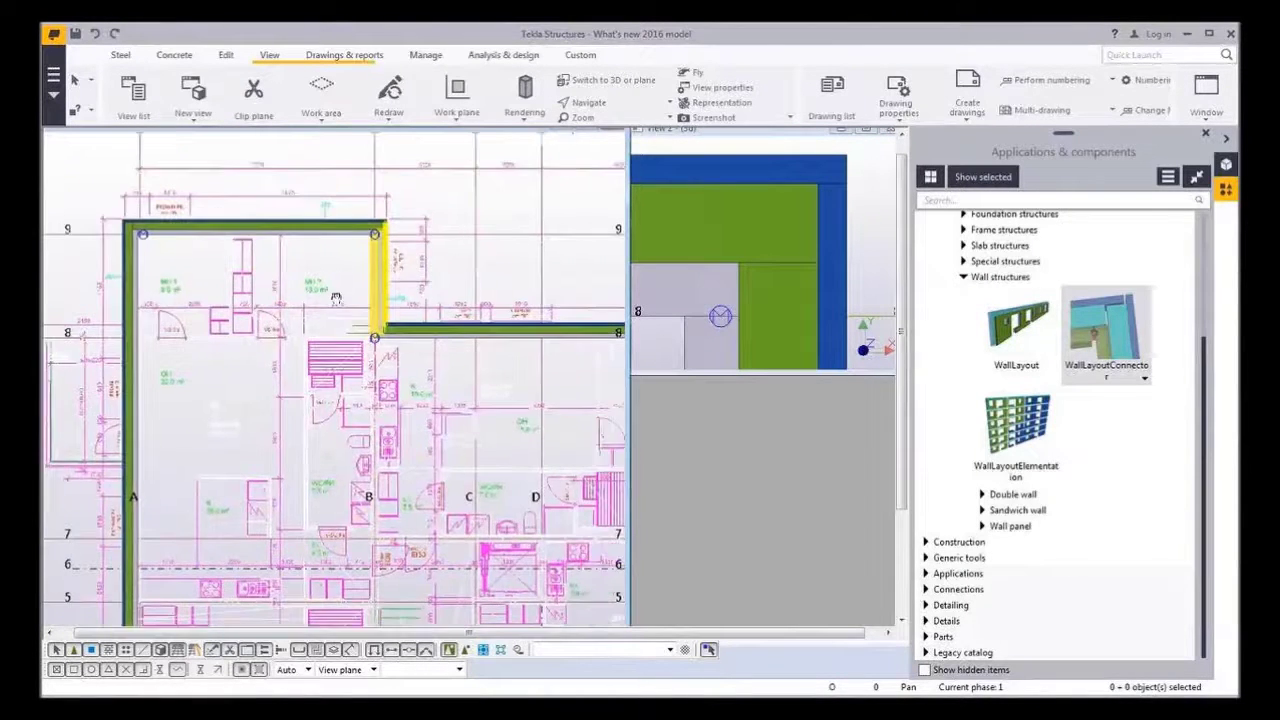
pyautogui.scroll(5, 380, 345)
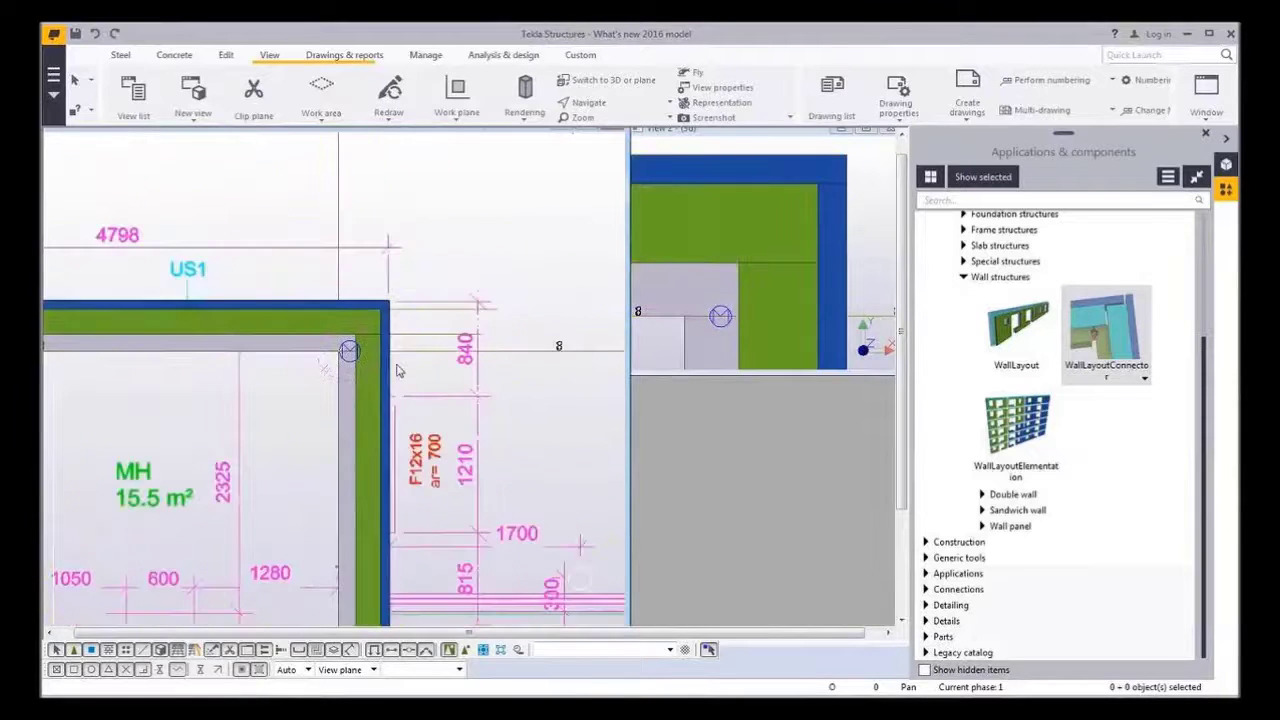
pyautogui.keyDown('ctrl'); pyautogui.moveTo(388, 367); pyautogui.dragTo(531, 297, button='middle'); pyautogui.keyUp('ctrl')
pyautogui.click(404, 296)
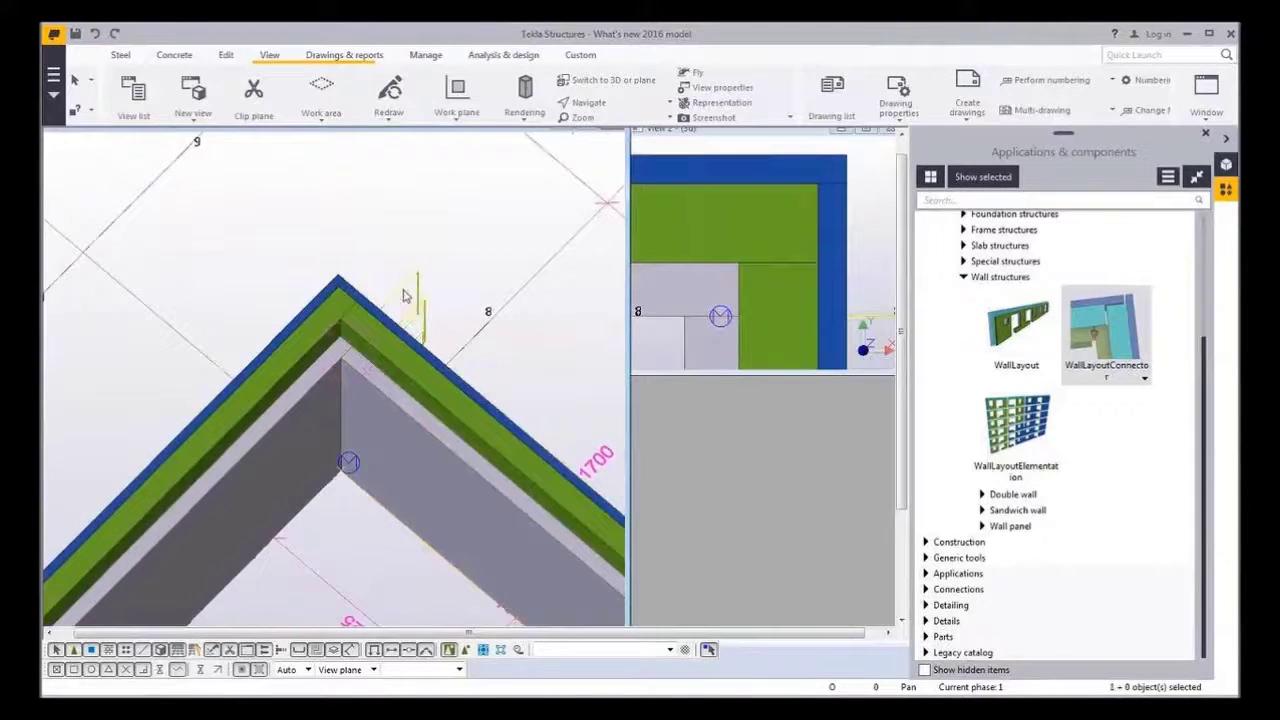
pyautogui.doubleClick(404, 296)
pyautogui.moveTo(396, 243); pyautogui.dragTo(392, 238, button='middle')
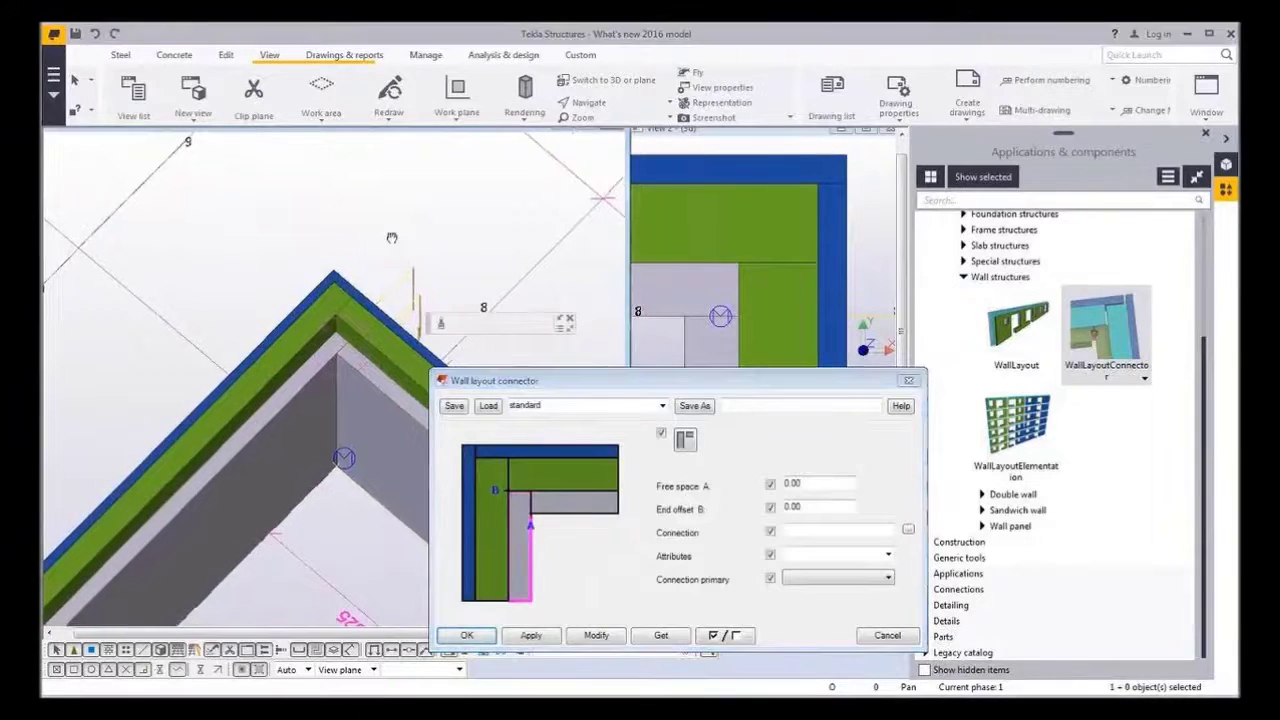
# Switch which wall's inner shell runs through the corner, and set free space A to 50 and end offset B to 10
pyautogui.click(684, 440)
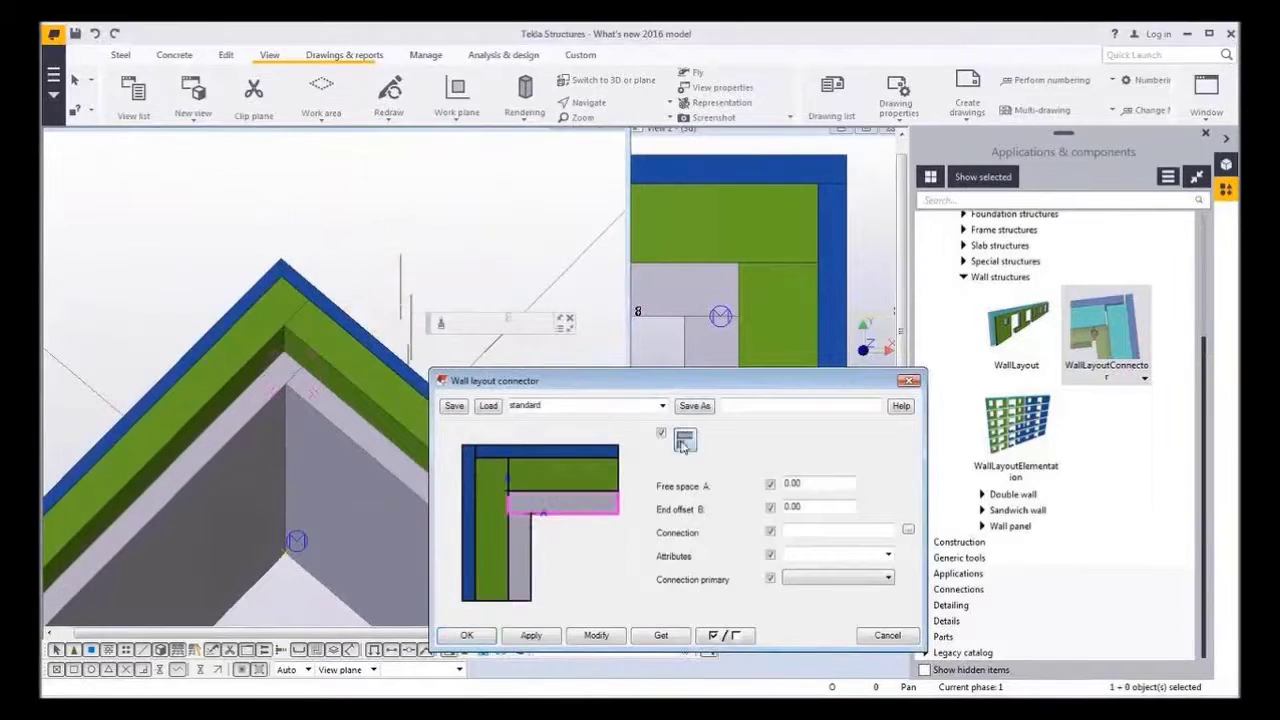
pyautogui.click(600, 636)
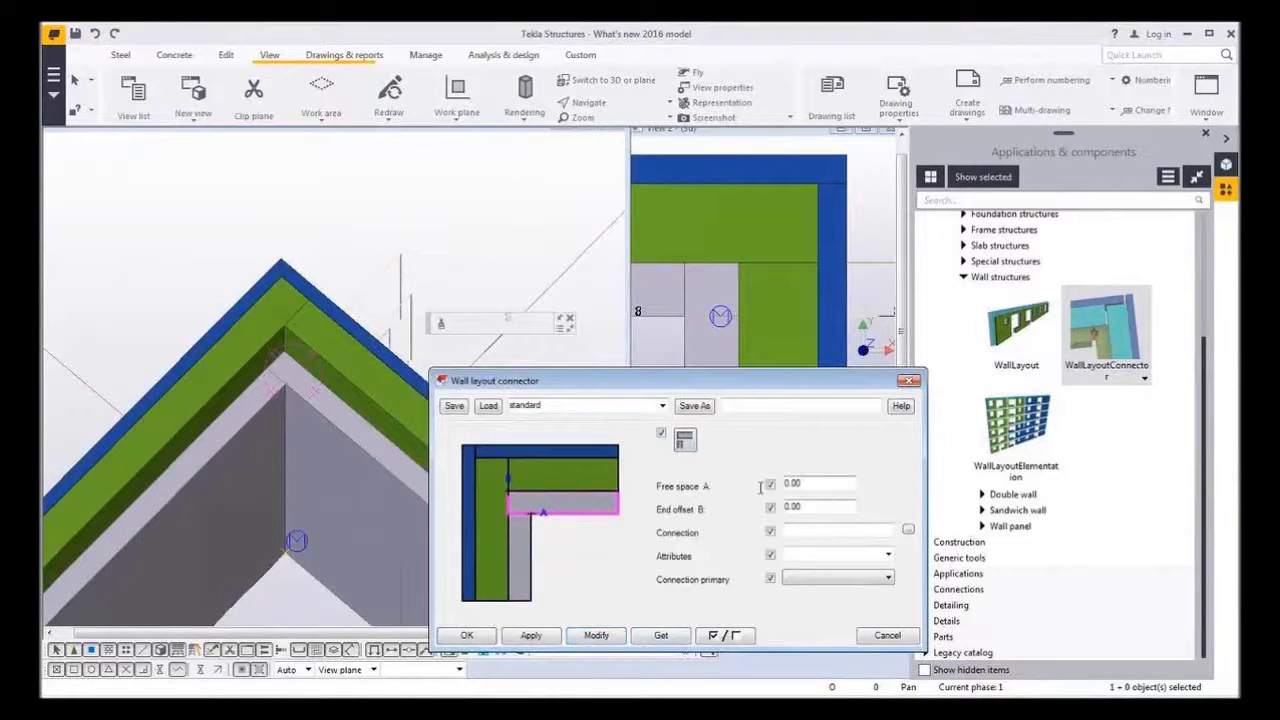
pyautogui.doubleClick(795, 483)
pyautogui.write('50')
pyautogui.press('Tab')
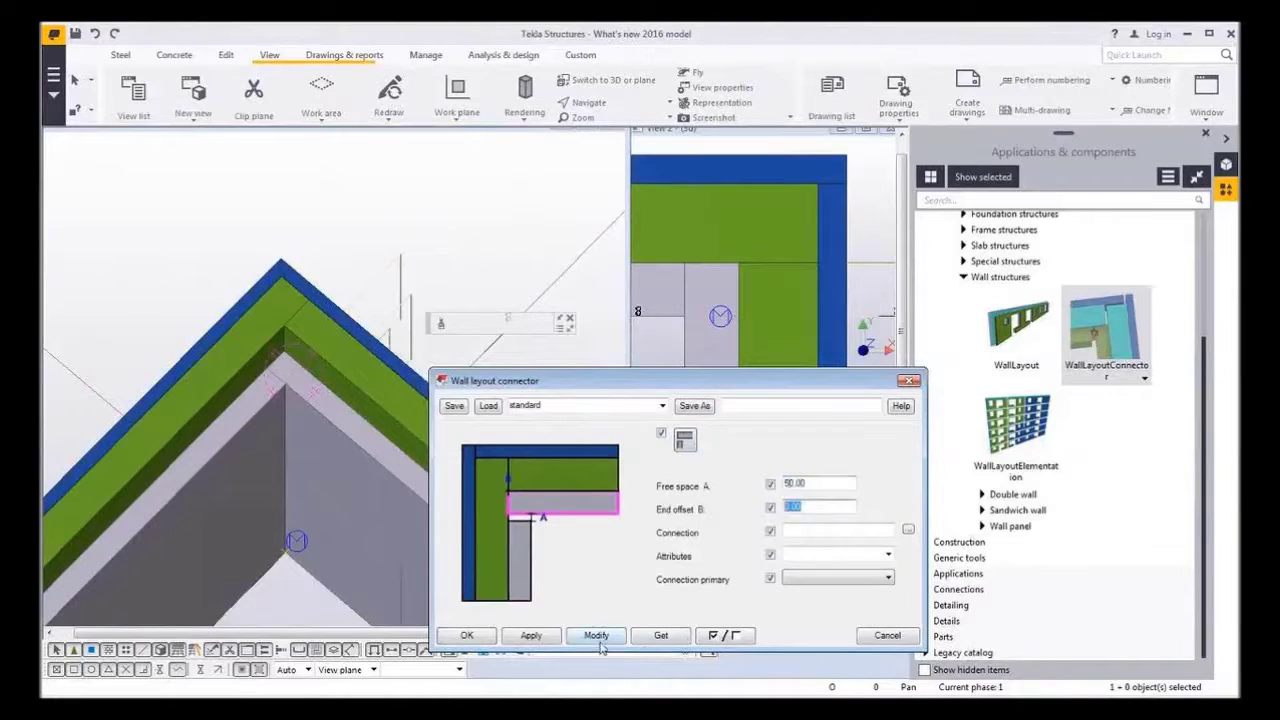
pyautogui.write('10')
pyautogui.click(603, 637)
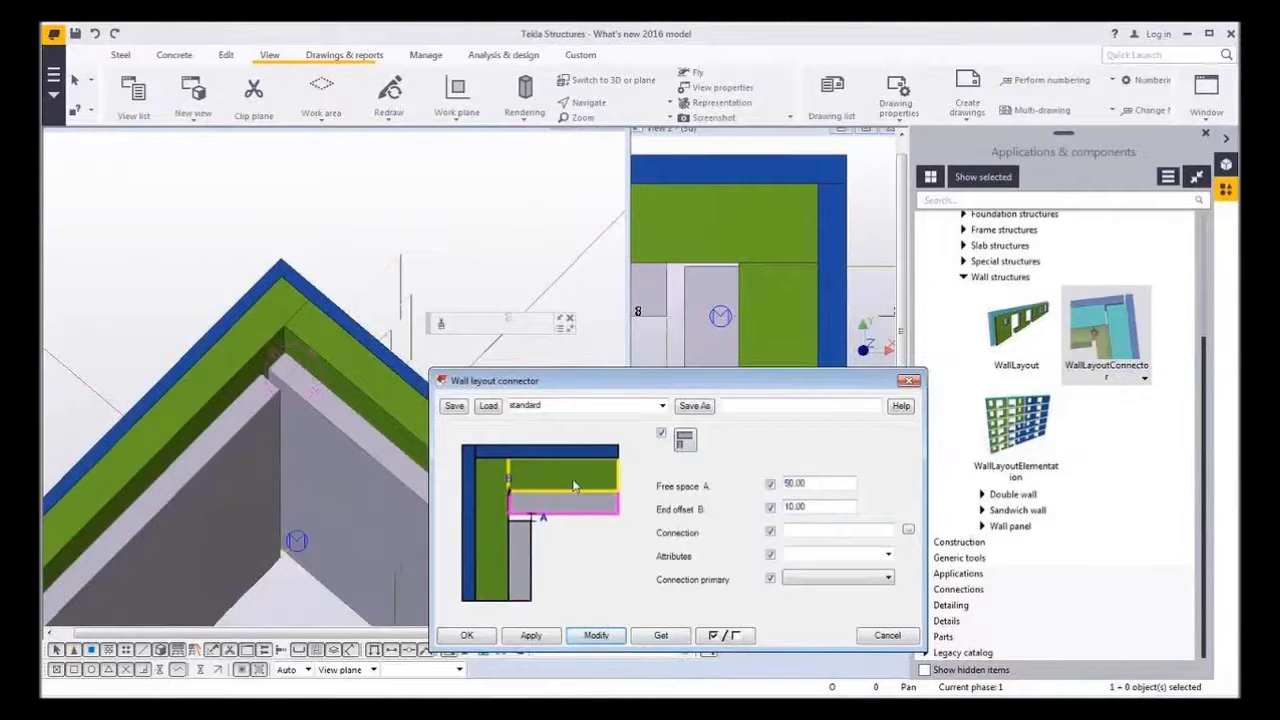
# Switch the insulation overlap at the corner to the other wall, and mitre the outer shells with free space A of 20
pyautogui.click(685, 441)
pyautogui.click(688, 449)
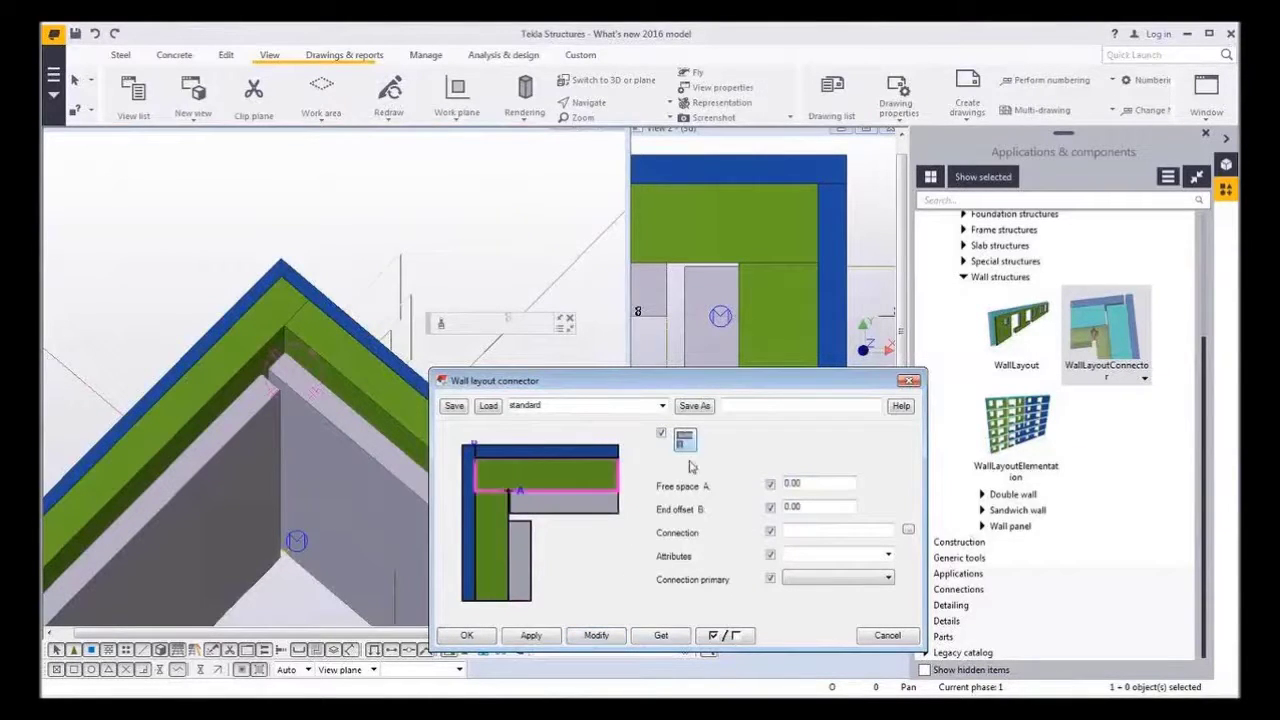
pyautogui.click(596, 636)
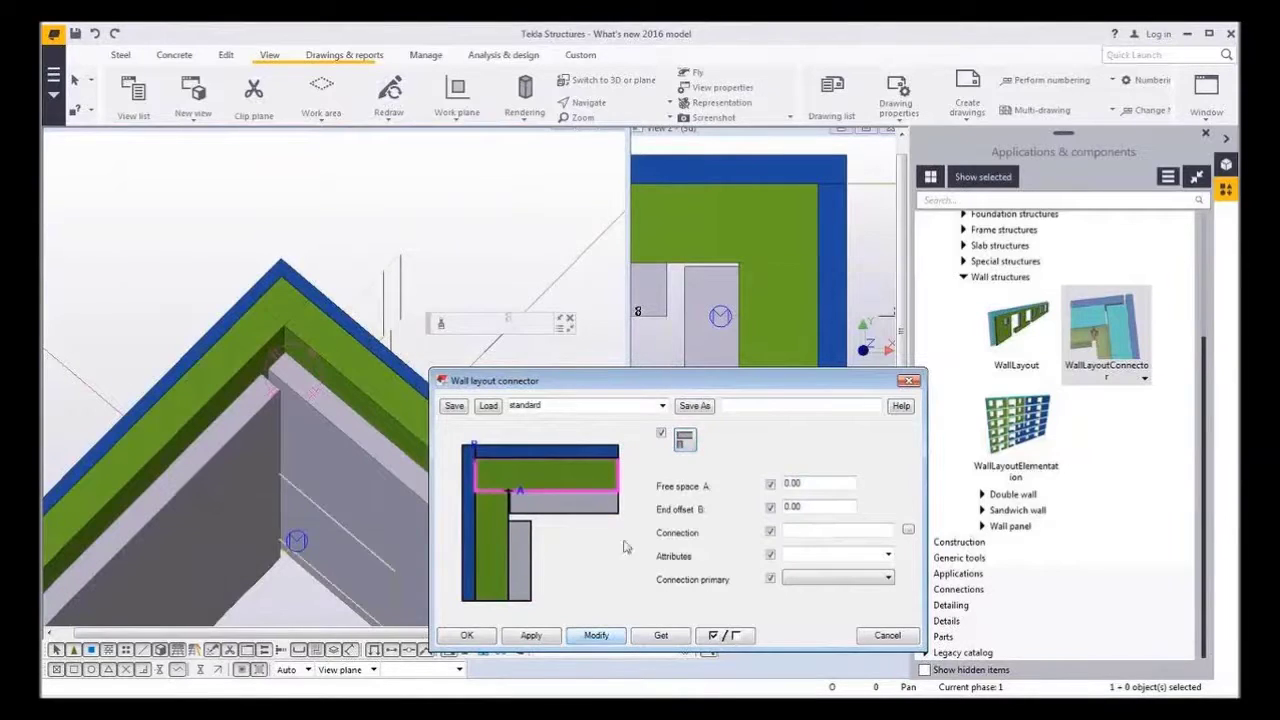
pyautogui.click(685, 441)
pyautogui.click(688, 449)
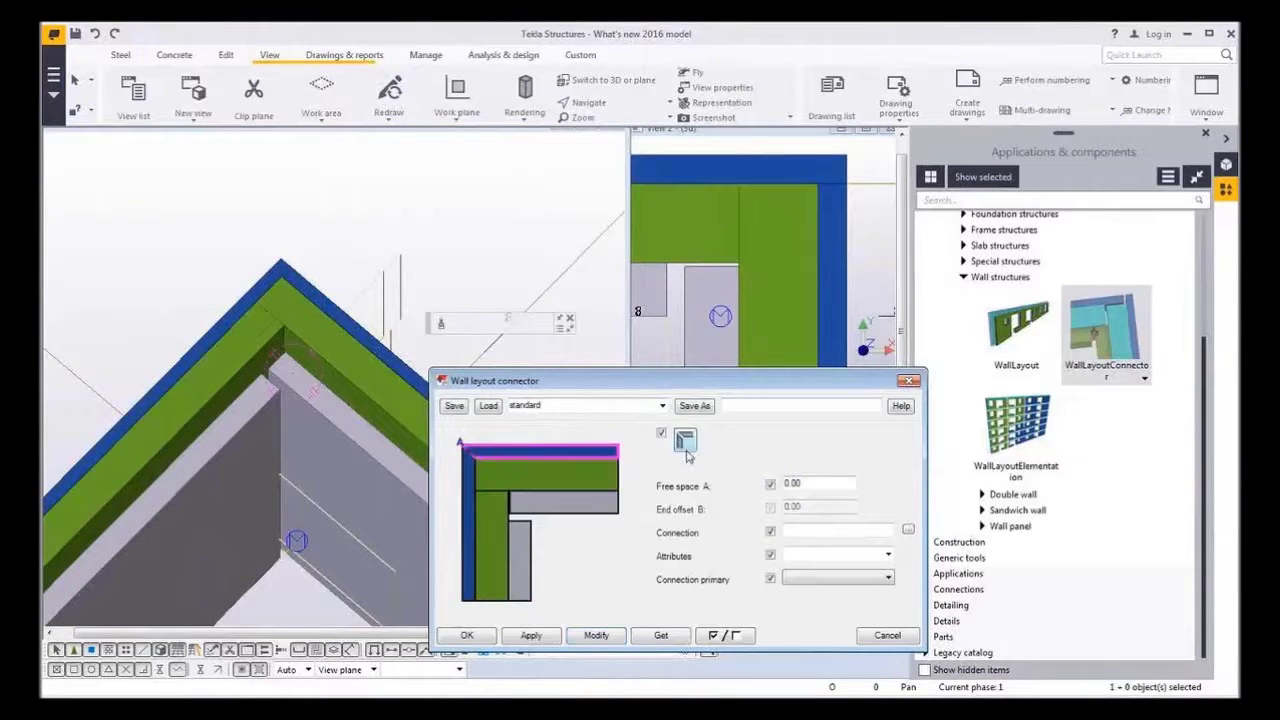
pyautogui.doubleClick(826, 485)
pyautogui.write('20.00')
pyautogui.click(596, 636)
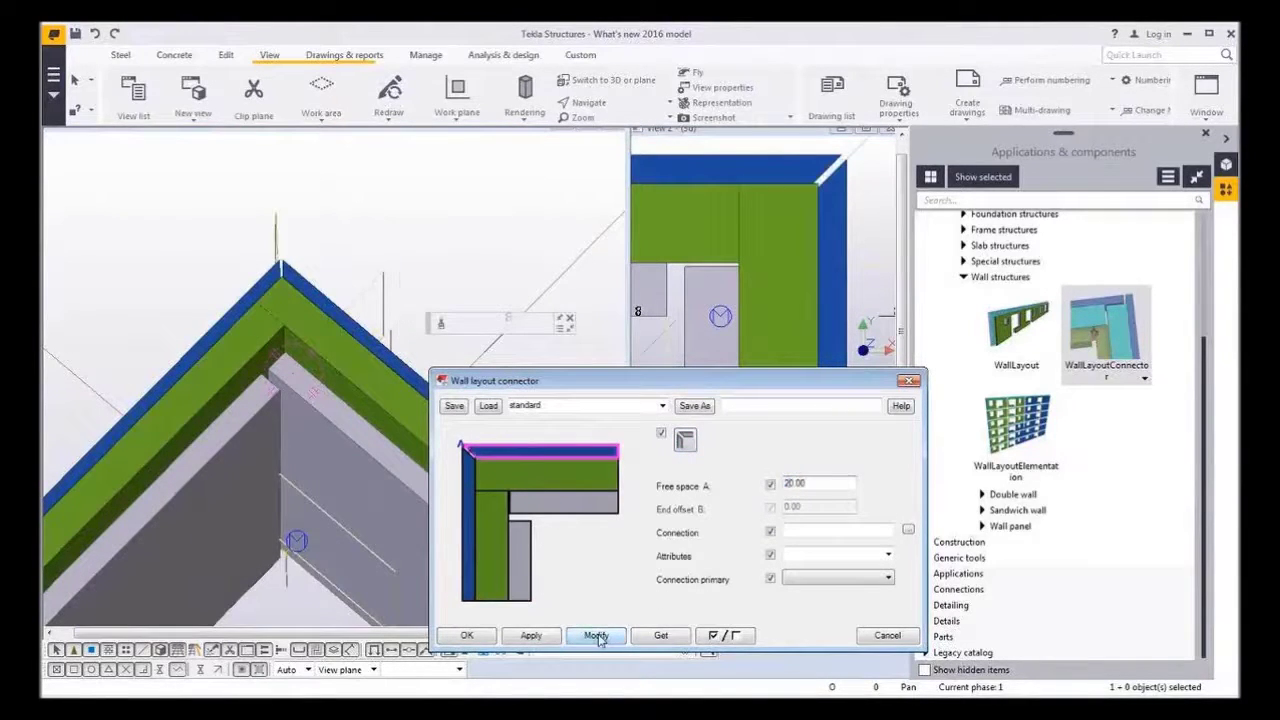
# Load the Sandwich attributes in the wall layout connector and apply them to the corner
pyautogui.click(662, 406)
pyautogui.click(600, 415)
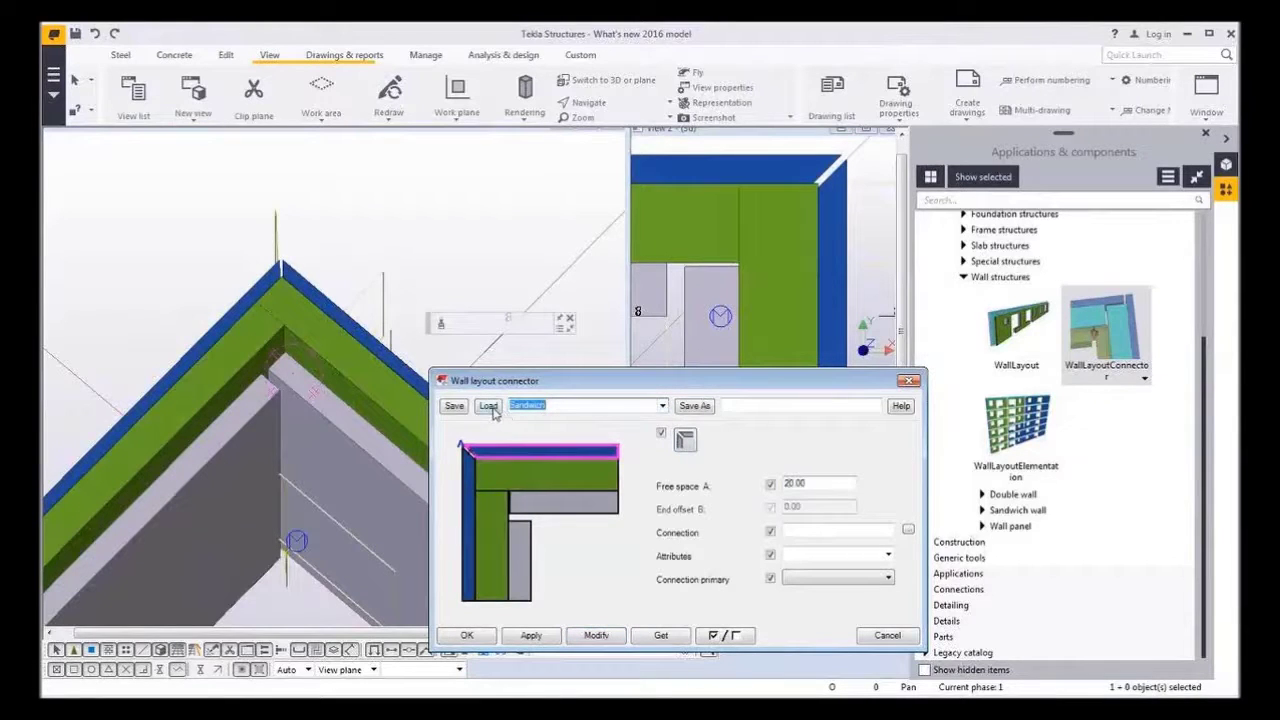
pyautogui.click(488, 405)
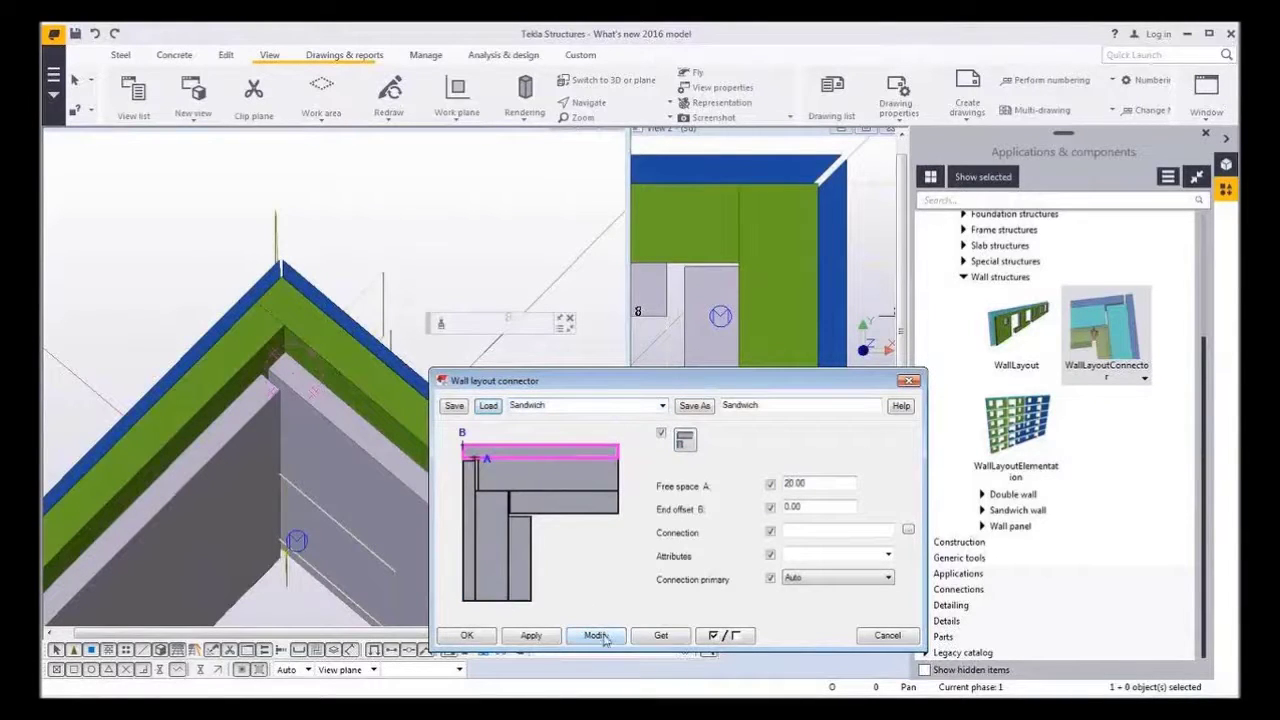
pyautogui.click(661, 636)
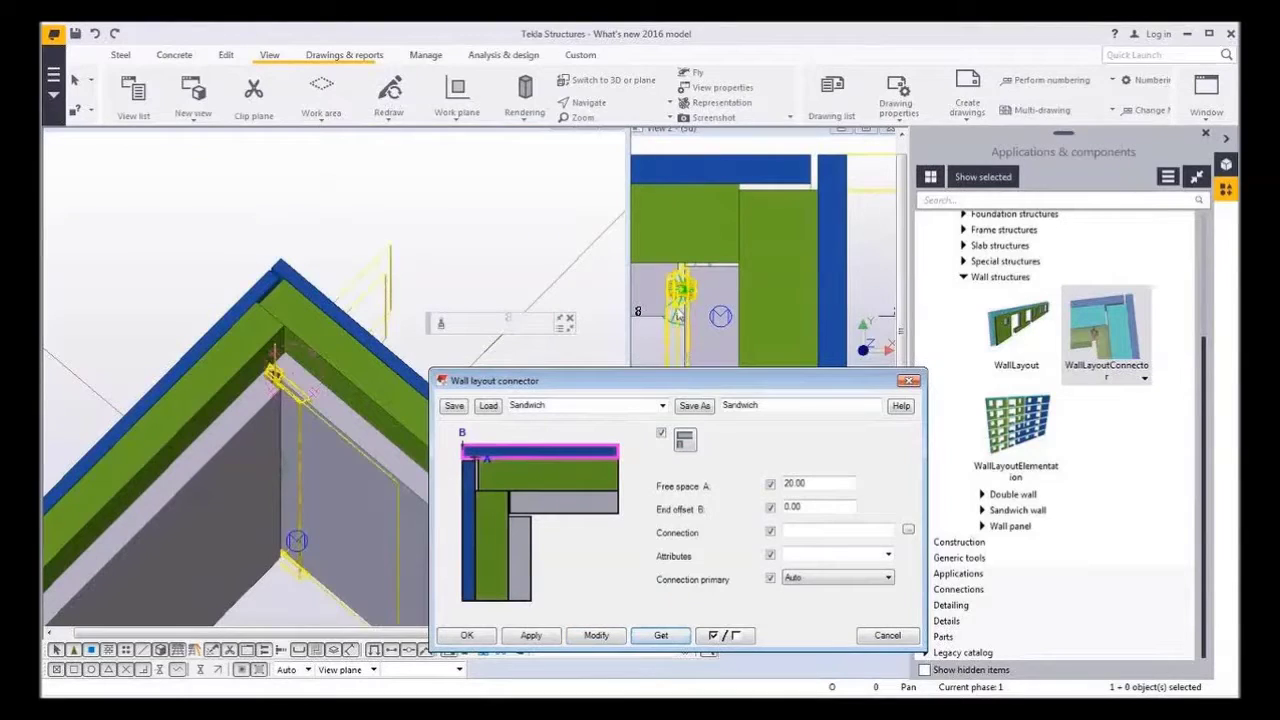
# Switch the inner shell overlap of the corner to the other wall and set its free space A to 40
pyautogui.click(595, 506)
pyautogui.click(691, 444)
pyautogui.click(692, 448)
pyautogui.click(606, 640)
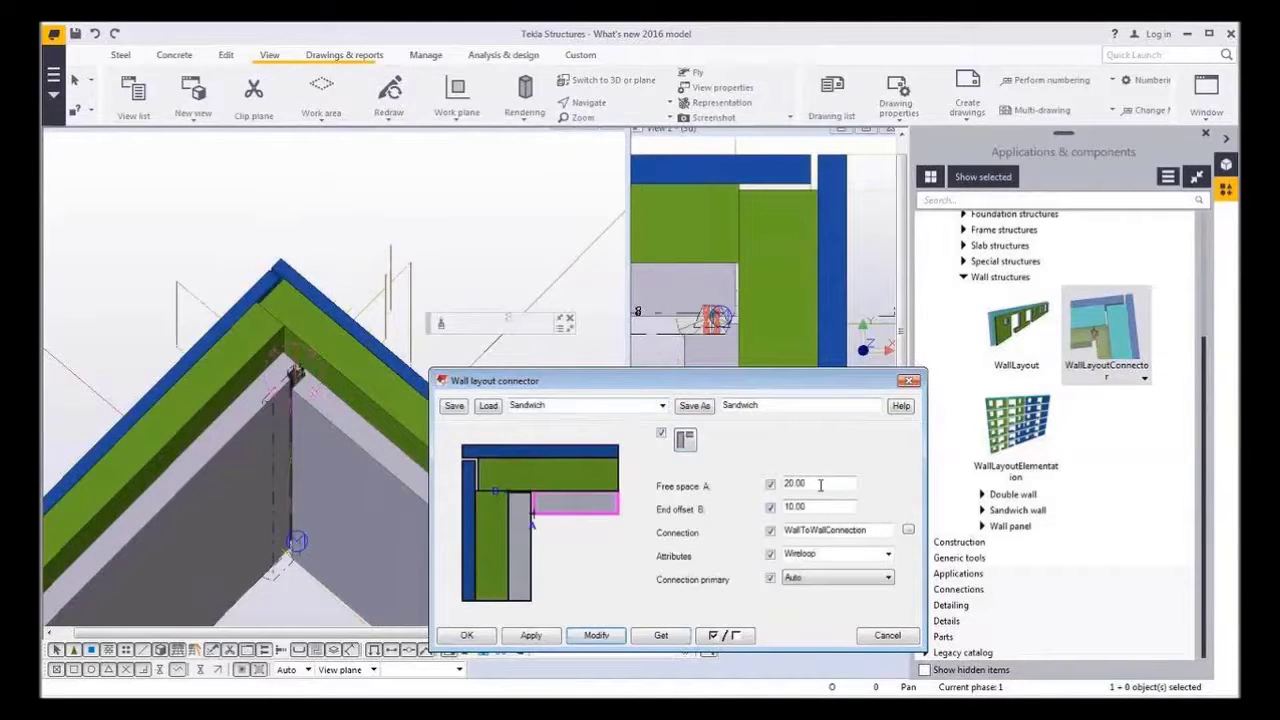
pyautogui.doubleClick(820, 485)
pyautogui.write('40')
pyautogui.click(610, 637)
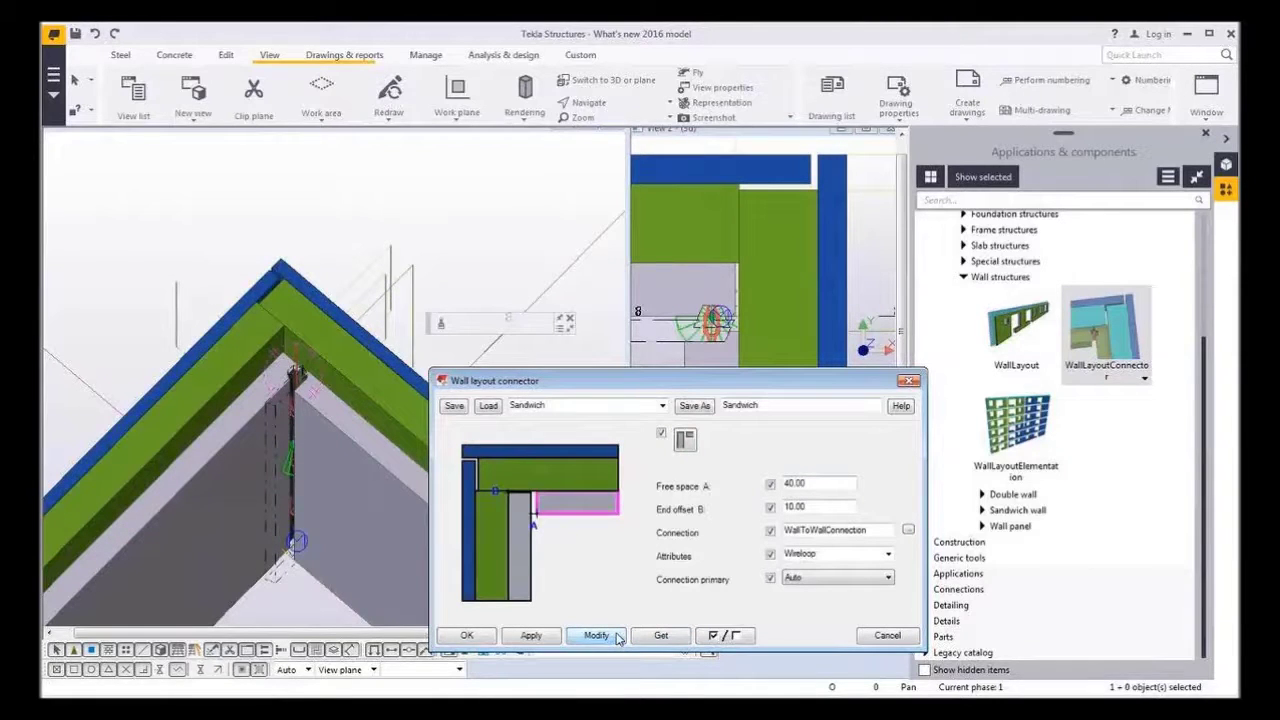
# Set the INSIDESHELL layer thickness of the wall layout along line E to 180
pyautogui.click(591, 337)
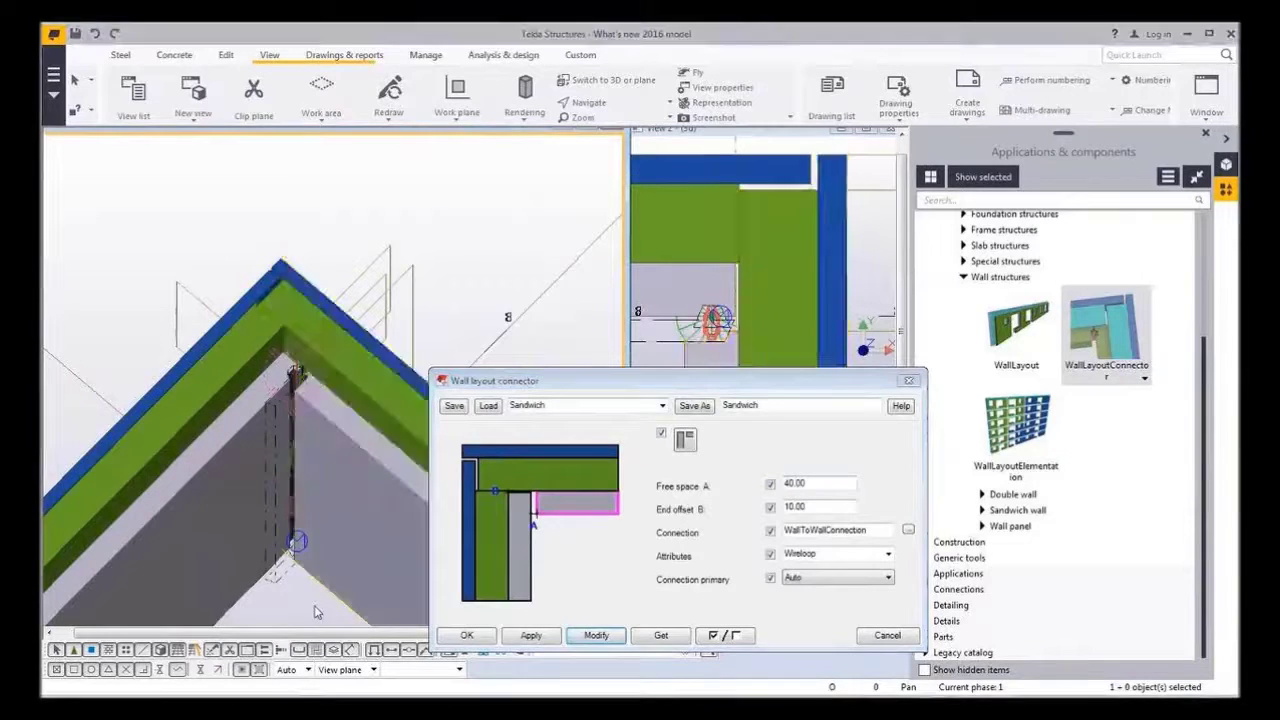
pyautogui.click(362, 555)
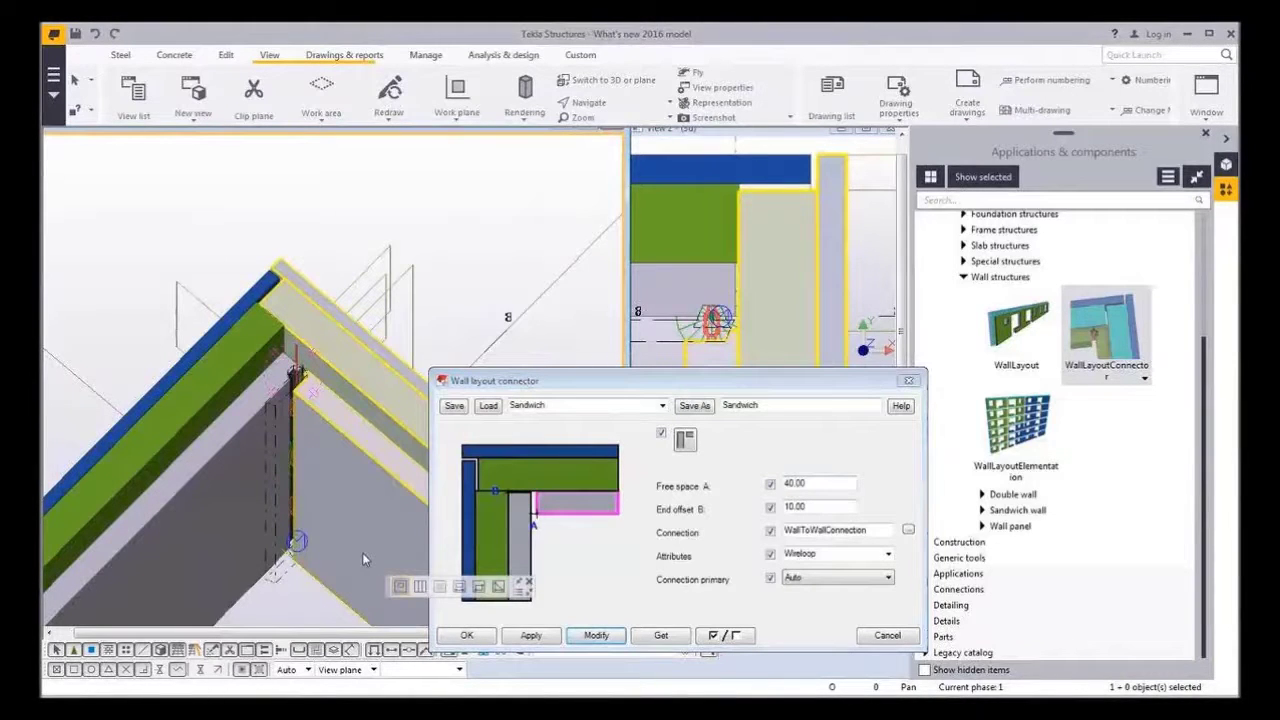
pyautogui.doubleClick(362, 552)
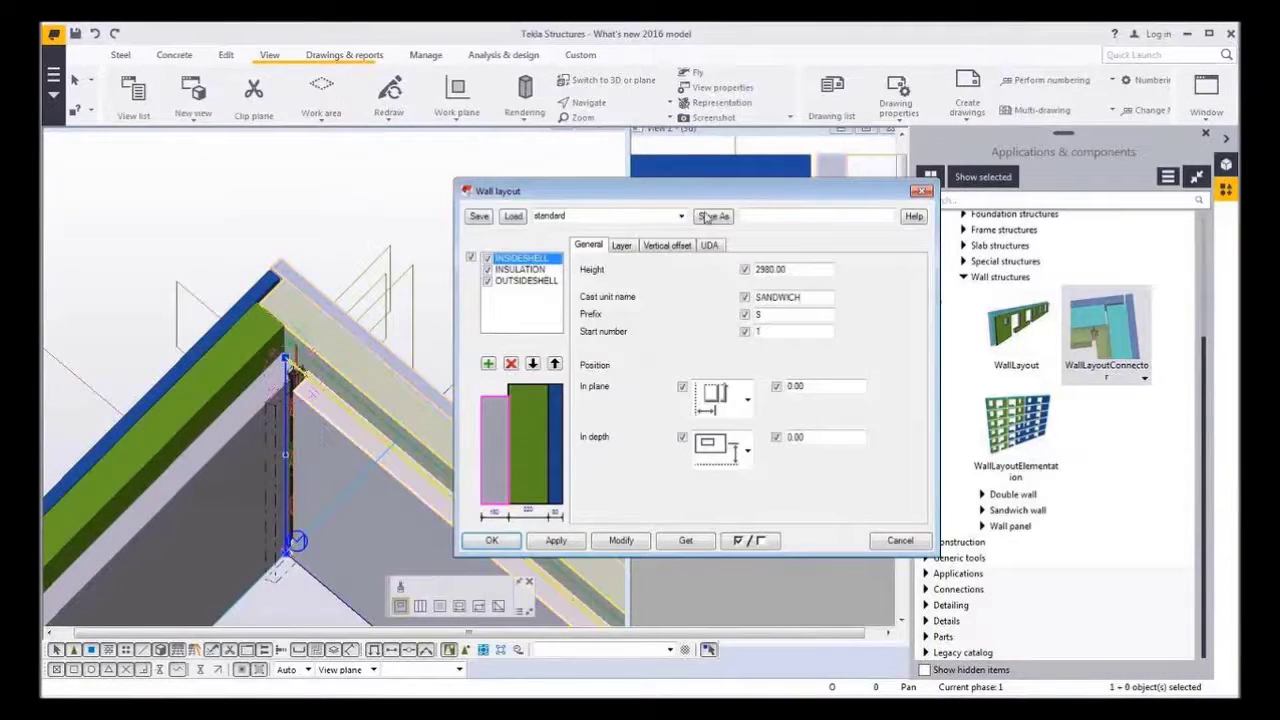
pyautogui.moveTo(721, 197); pyautogui.dragTo(786, 403)
pyautogui.click(689, 450)
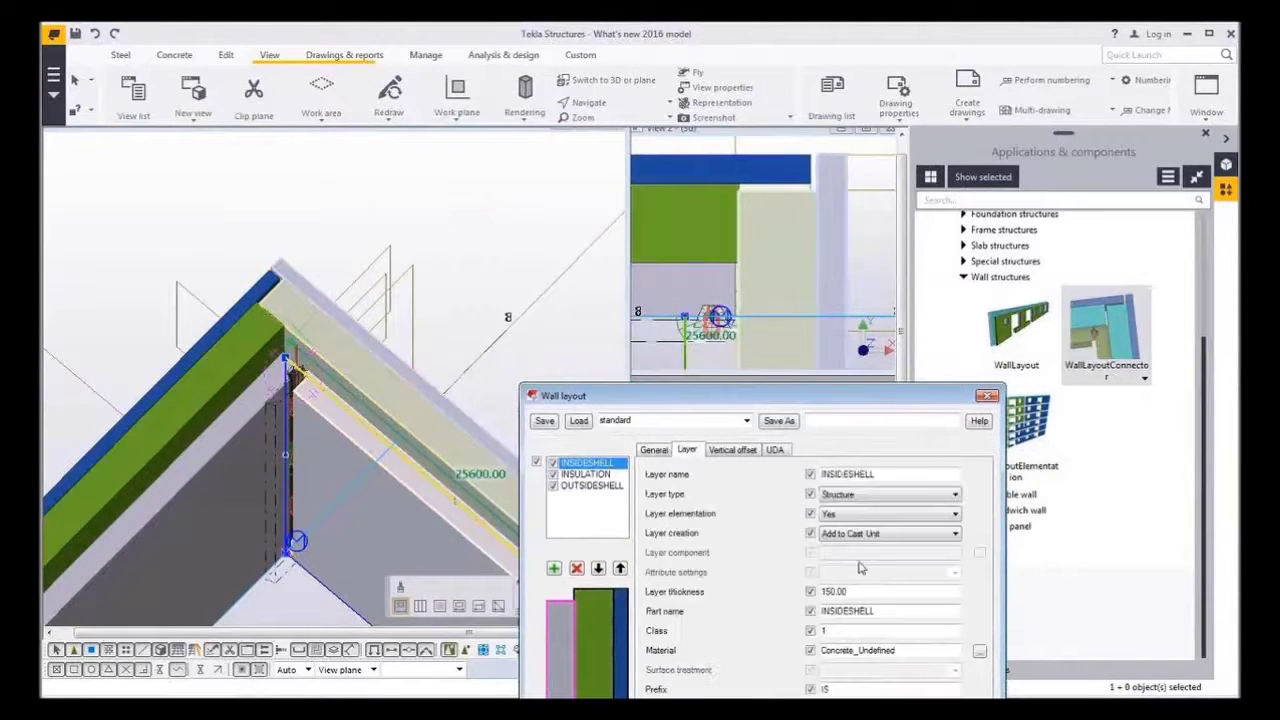
pyautogui.doubleClick(834, 591)
pyautogui.write('180')
pyautogui.press('Tab')
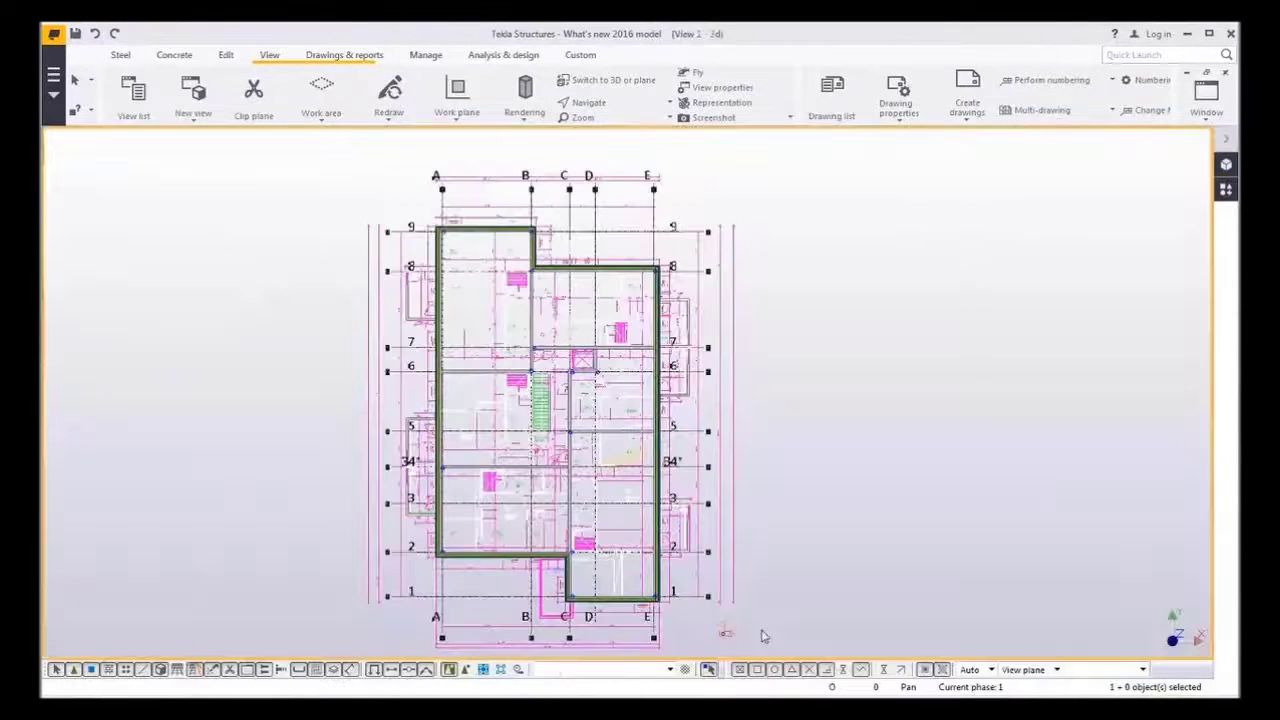
# Add a seam to the outer wall along line E at grid line 7, between the two windows
pyautogui.keyDown('ctrl'); pyautogui.moveTo(760, 634); pyautogui.dragTo(659, 325, button='middle'); pyautogui.keyUp('ctrl')
pyautogui.scroll(6, 684, 332)
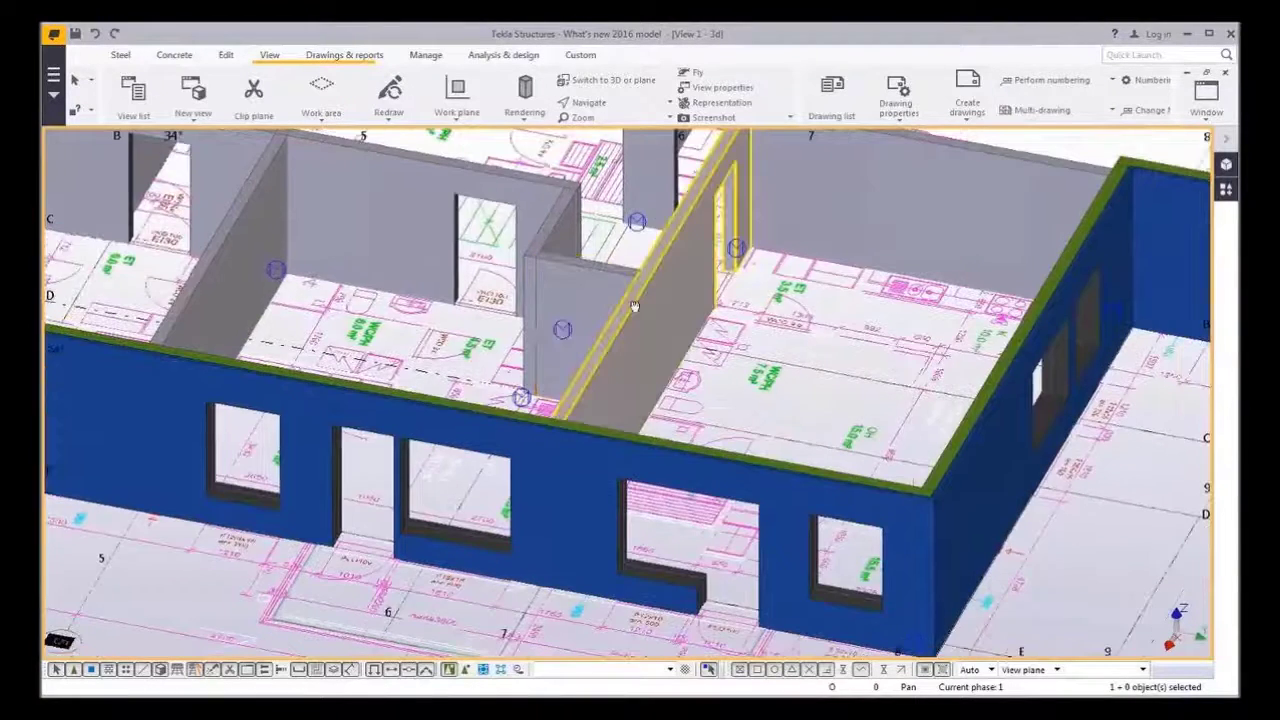
pyautogui.scroll(-2, 634, 304)
pyautogui.click(591, 380)
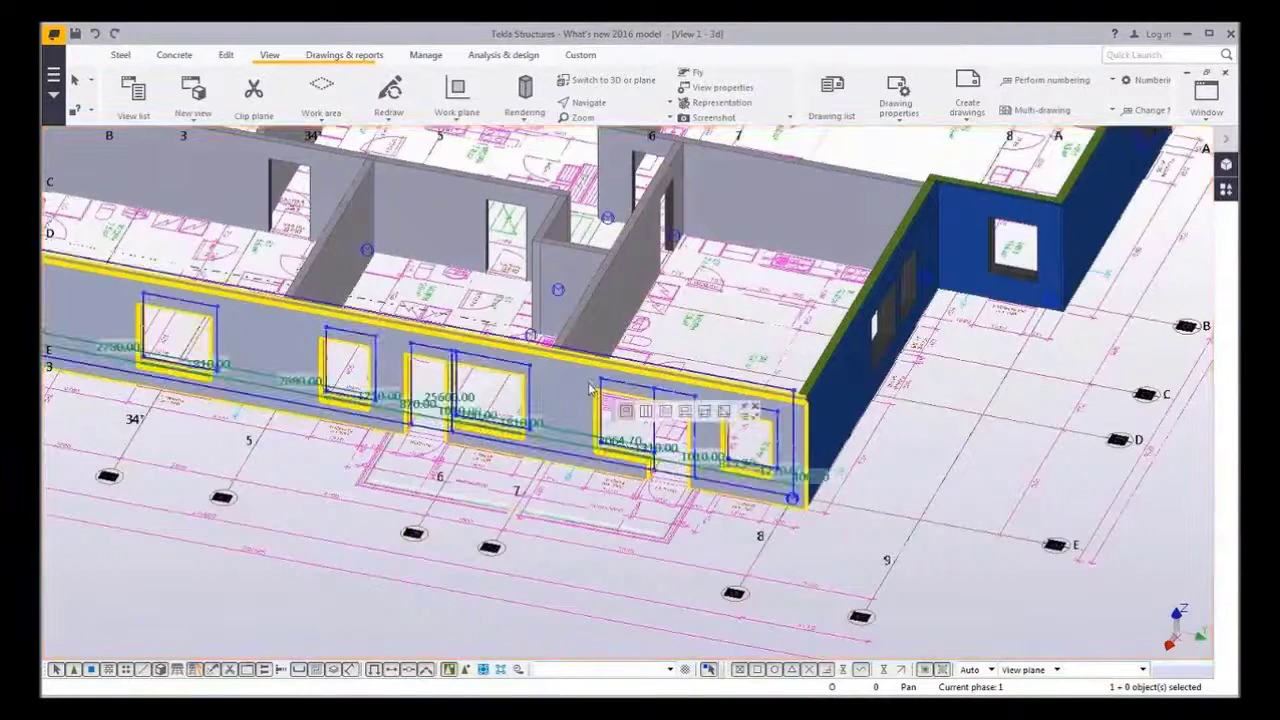
pyautogui.click(645, 415)
pyautogui.scroll(8, 551, 488)
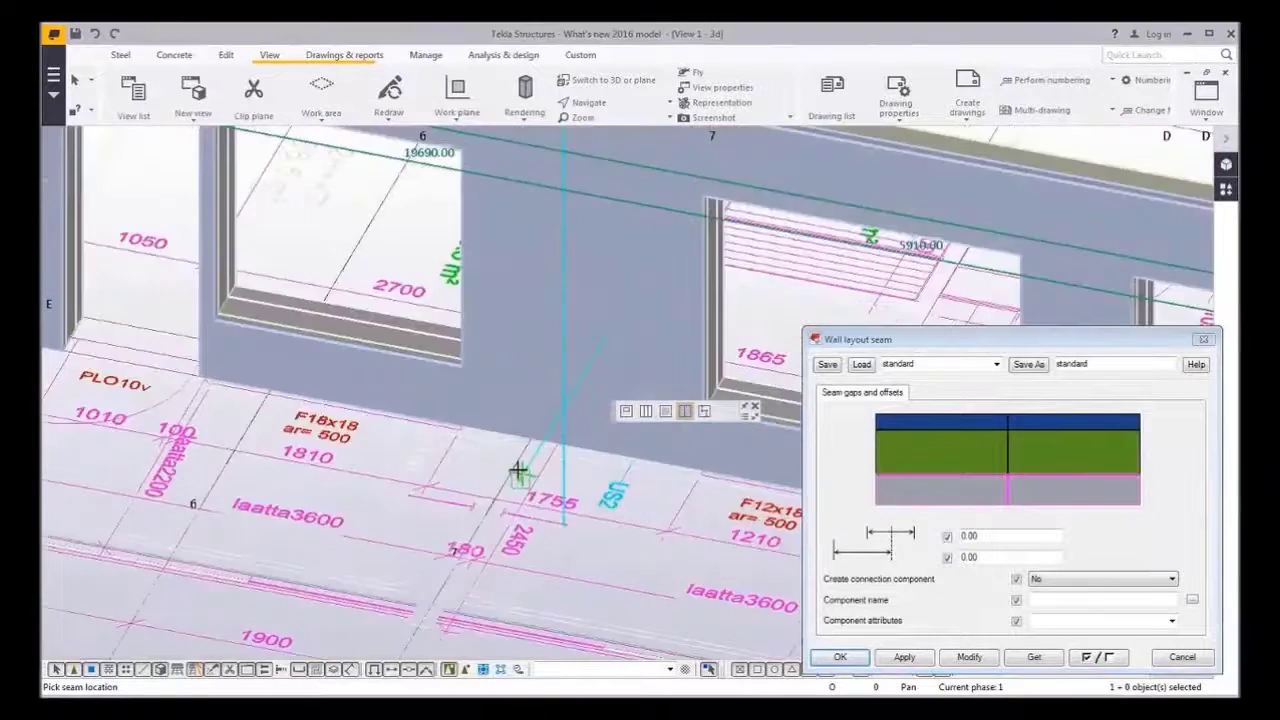
pyautogui.scroll(-8, 516, 479)
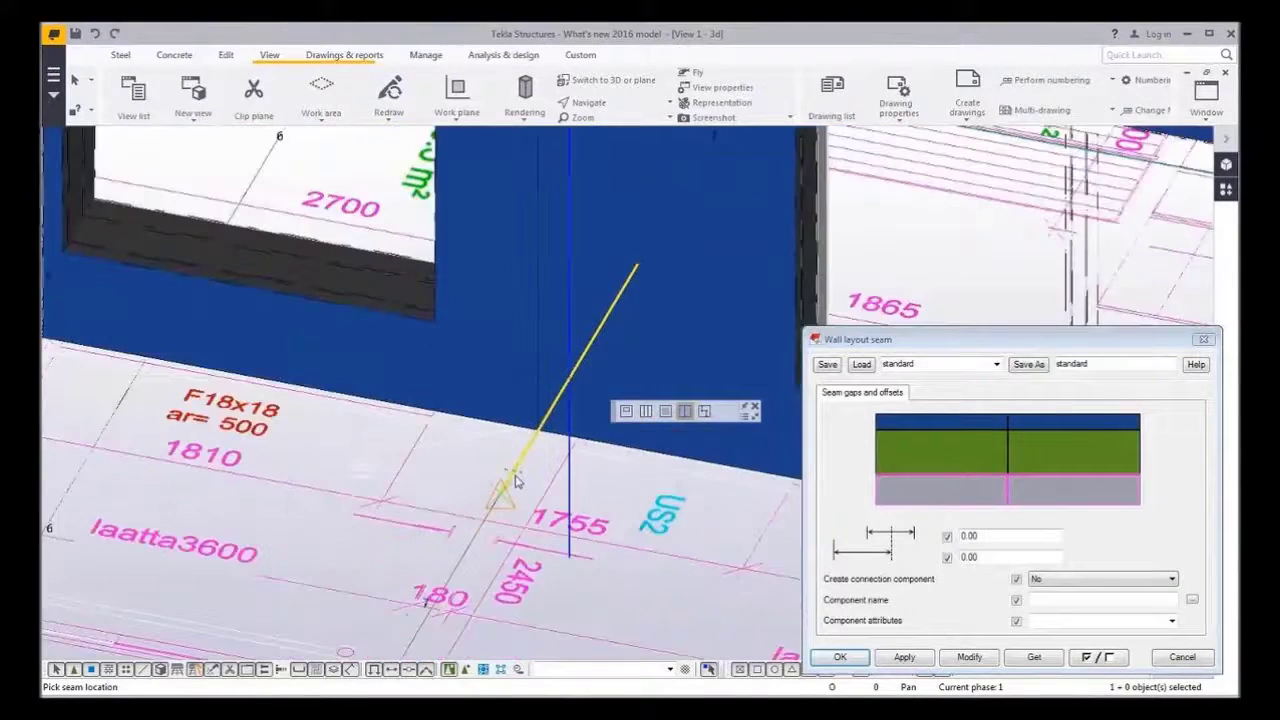
pyautogui.moveTo(465, 489); pyautogui.dragTo(658, 567, button='middle')
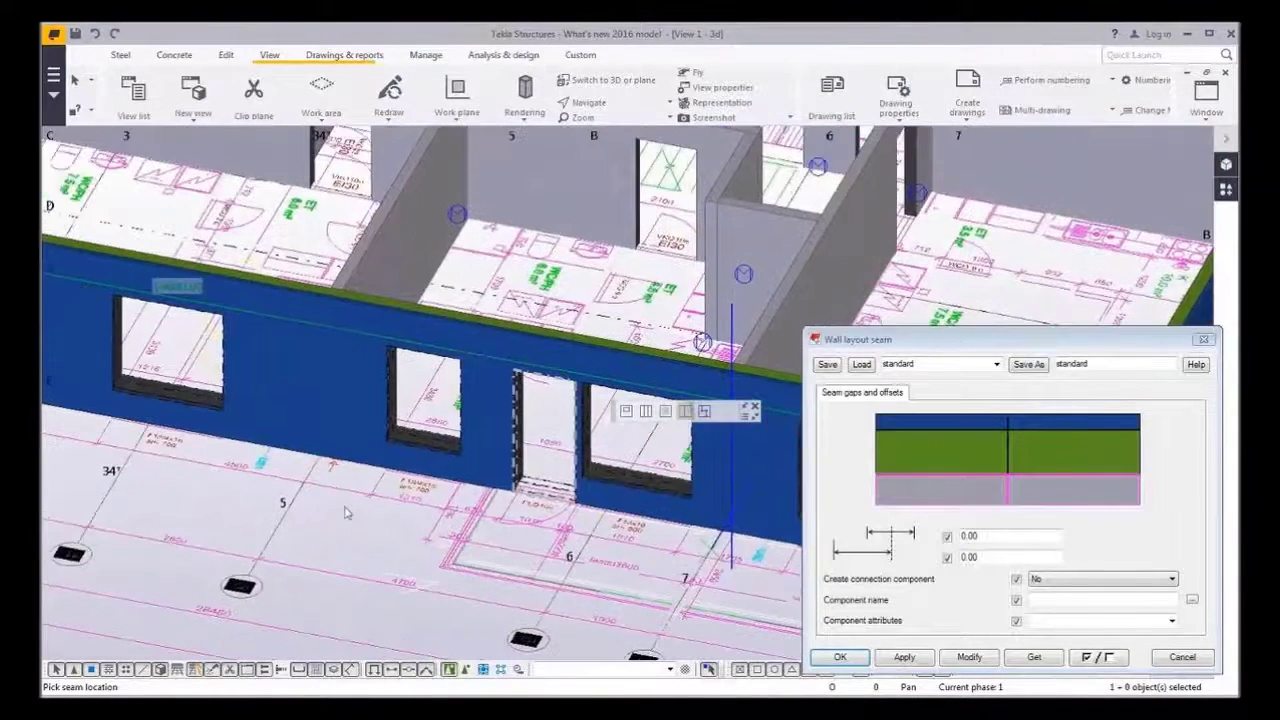
# Add two more seams to the line E wall, one at grid line 5 and one near grid line 3
pyautogui.scroll(5, 350, 508)
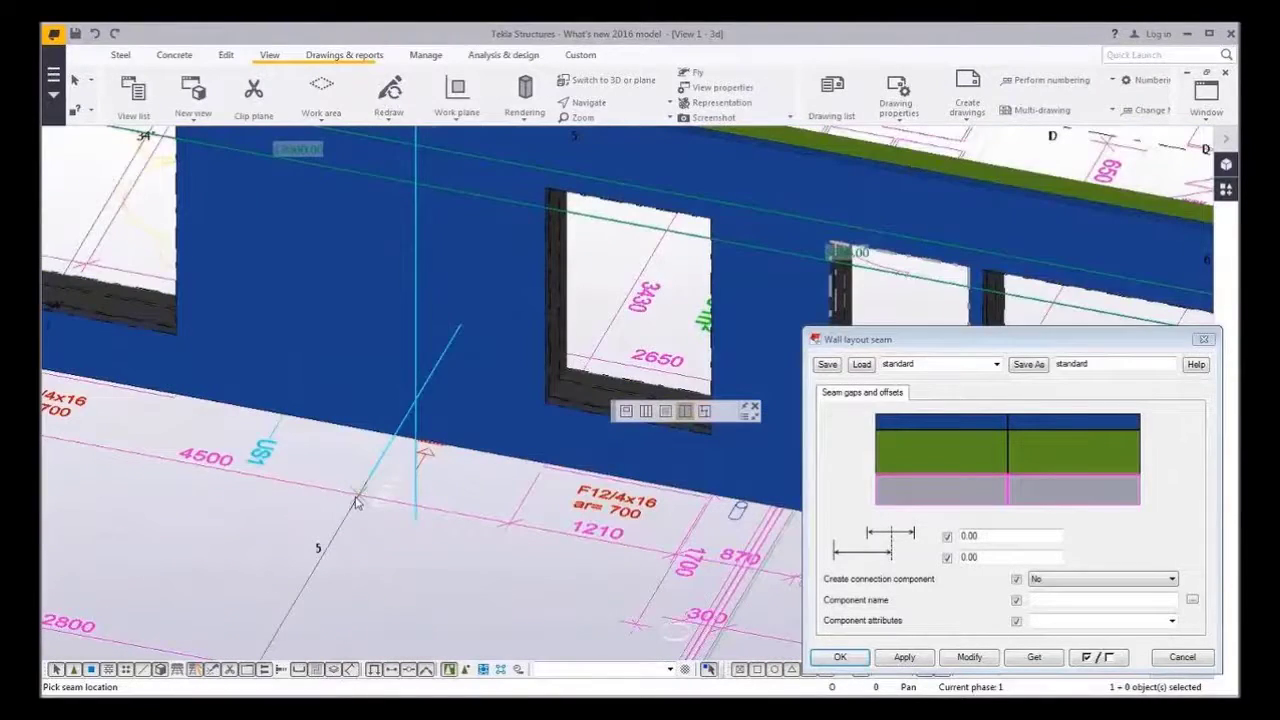
pyautogui.scroll(-5, 355, 502)
pyautogui.moveTo(355, 502); pyautogui.dragTo(437, 533, button='middle')
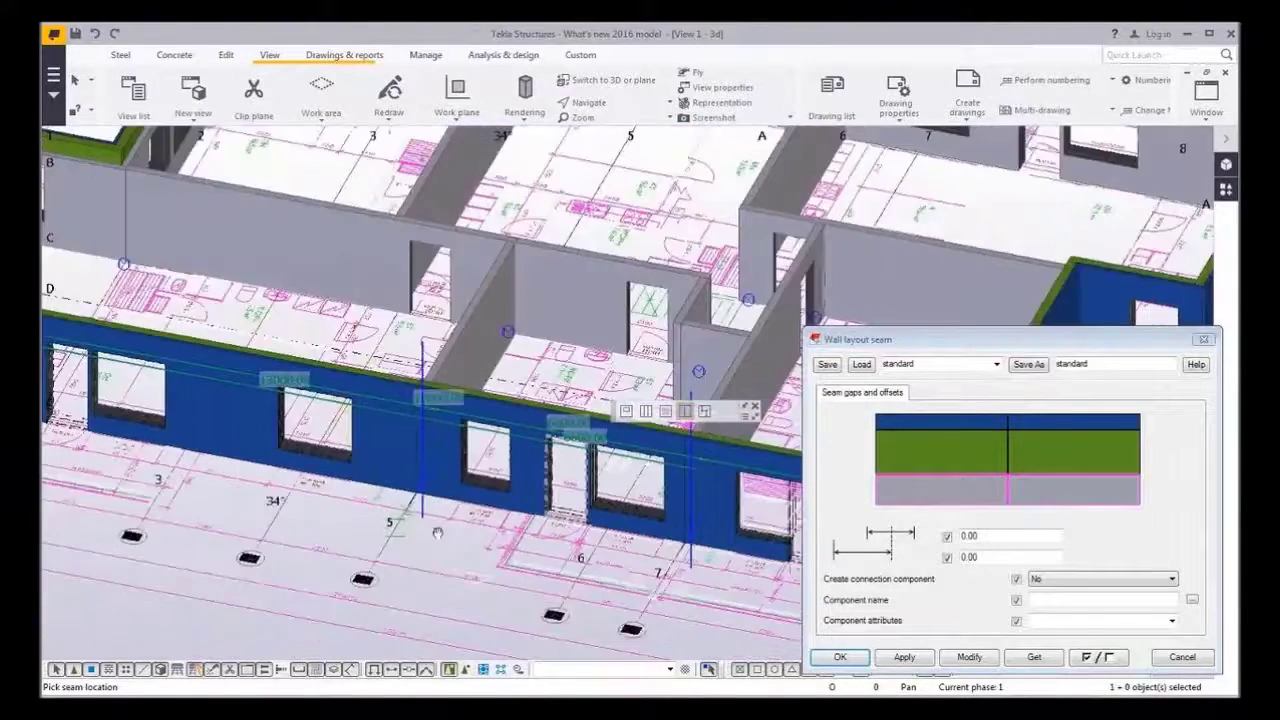
pyautogui.scroll(5, 310, 505)
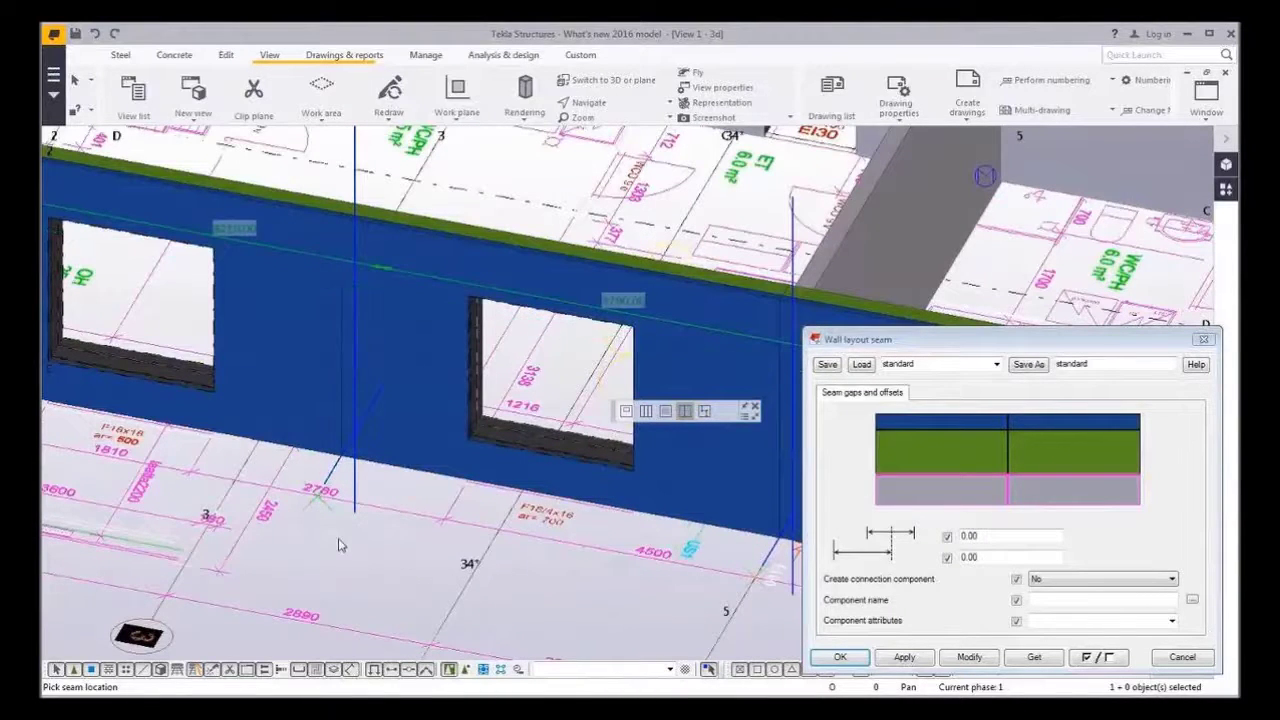
pyautogui.moveTo(343, 542); pyautogui.dragTo(366, 559, button='middle')
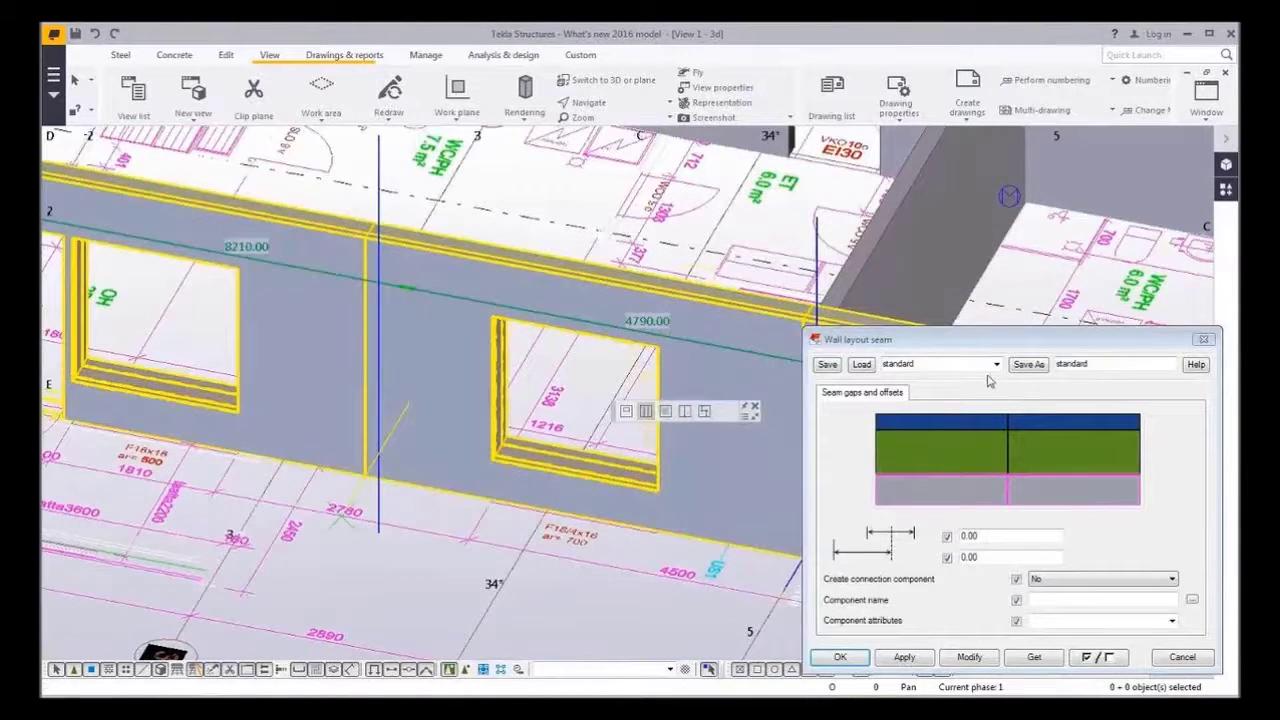
# Load the Sandwich_wall seam attributes, apply them to the seam near grid line 3, and inspect its connection up close
pyautogui.click(995, 366)
pyautogui.click(960, 379)
pyautogui.click(861, 364)
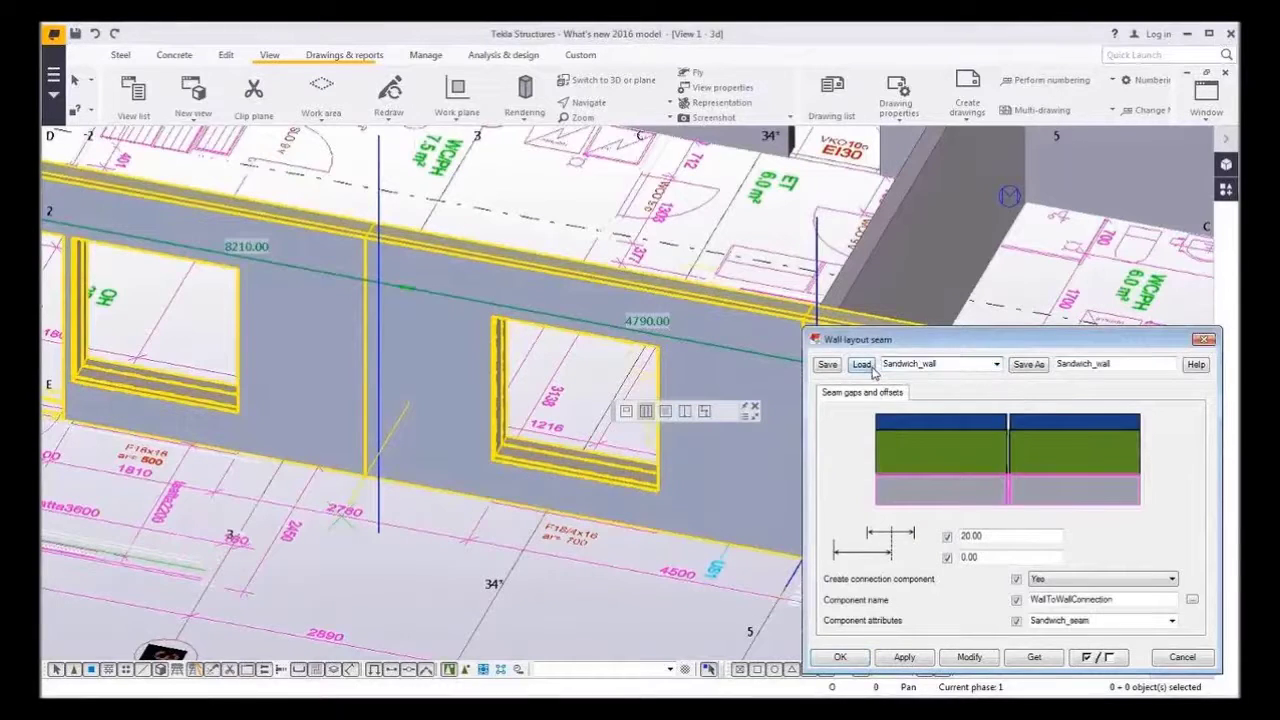
pyautogui.click(969, 657)
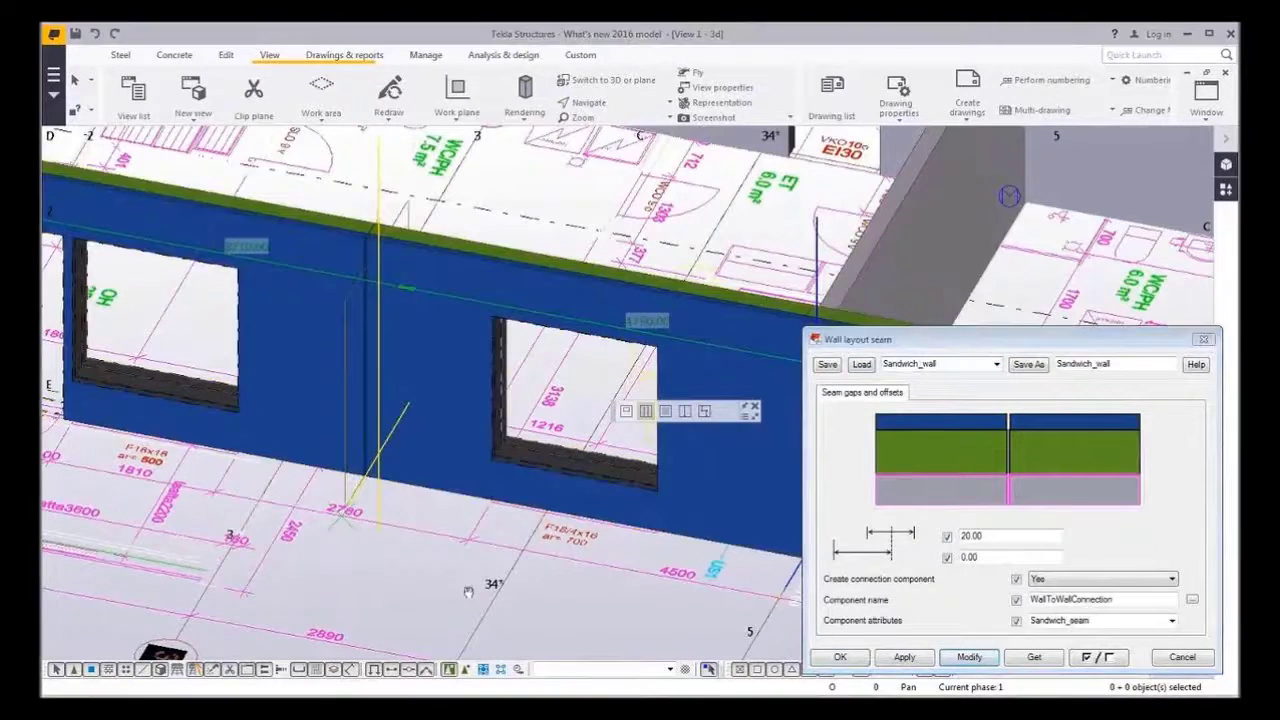
pyautogui.scroll(3, 380, 314)
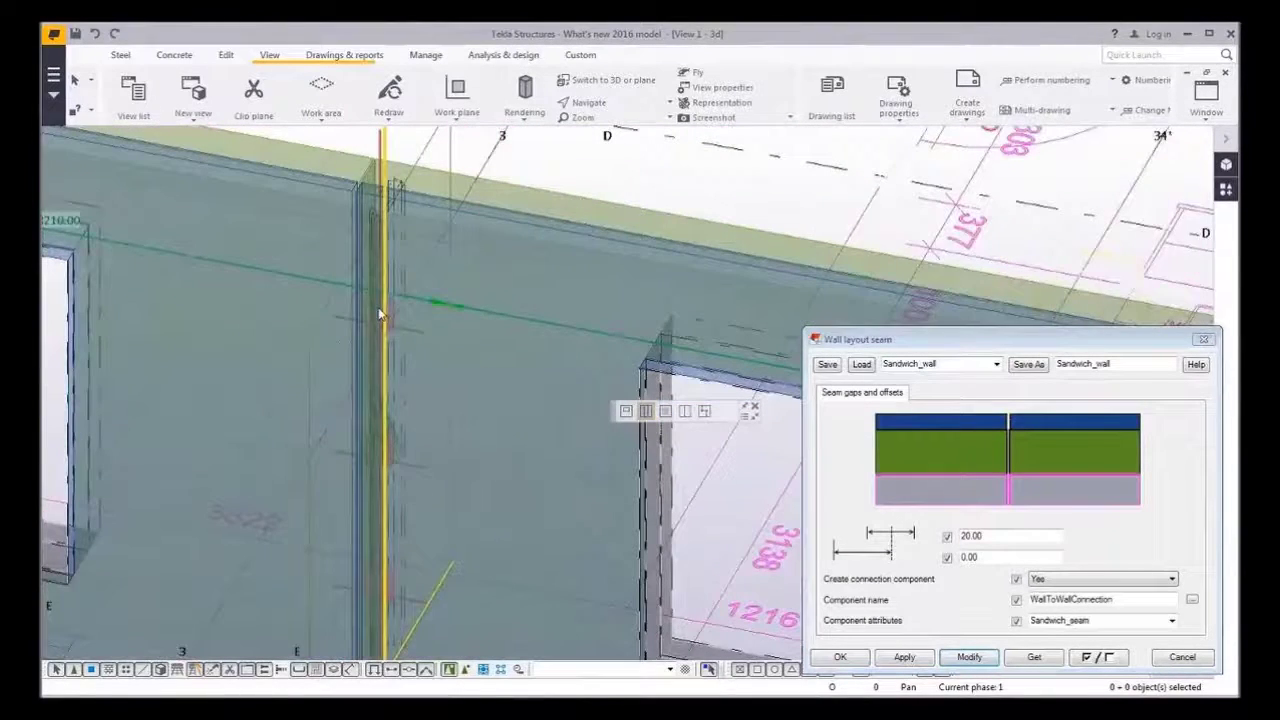
pyautogui.keyDown('ctrl'); pyautogui.moveTo(380, 312); pyautogui.dragTo(970, 401, button='middle'); pyautogui.keyUp('ctrl')
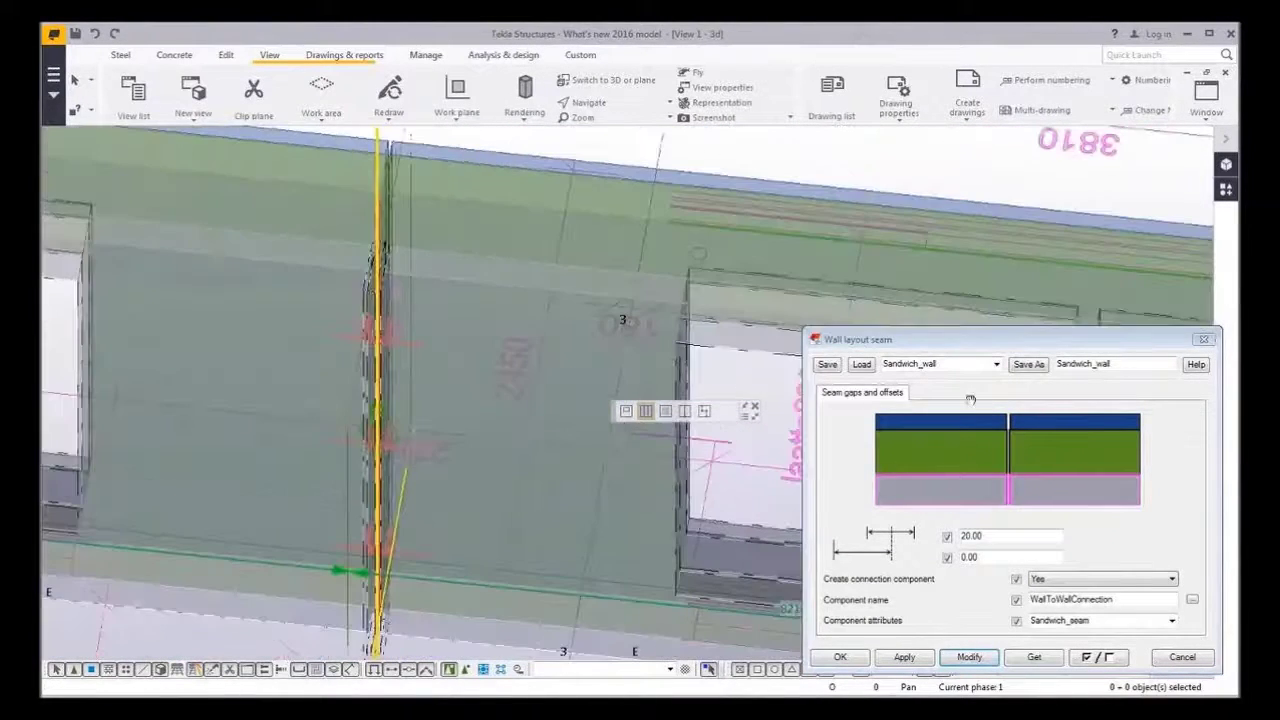
# Apply the Sandwich_wall seam attributes and add a seam to the line E wall at grid line 2, beside the door opening
pyautogui.moveTo(785, 472); pyautogui.dragTo(449, 464, button='middle')
pyautogui.scroll(-3, 455, 470)
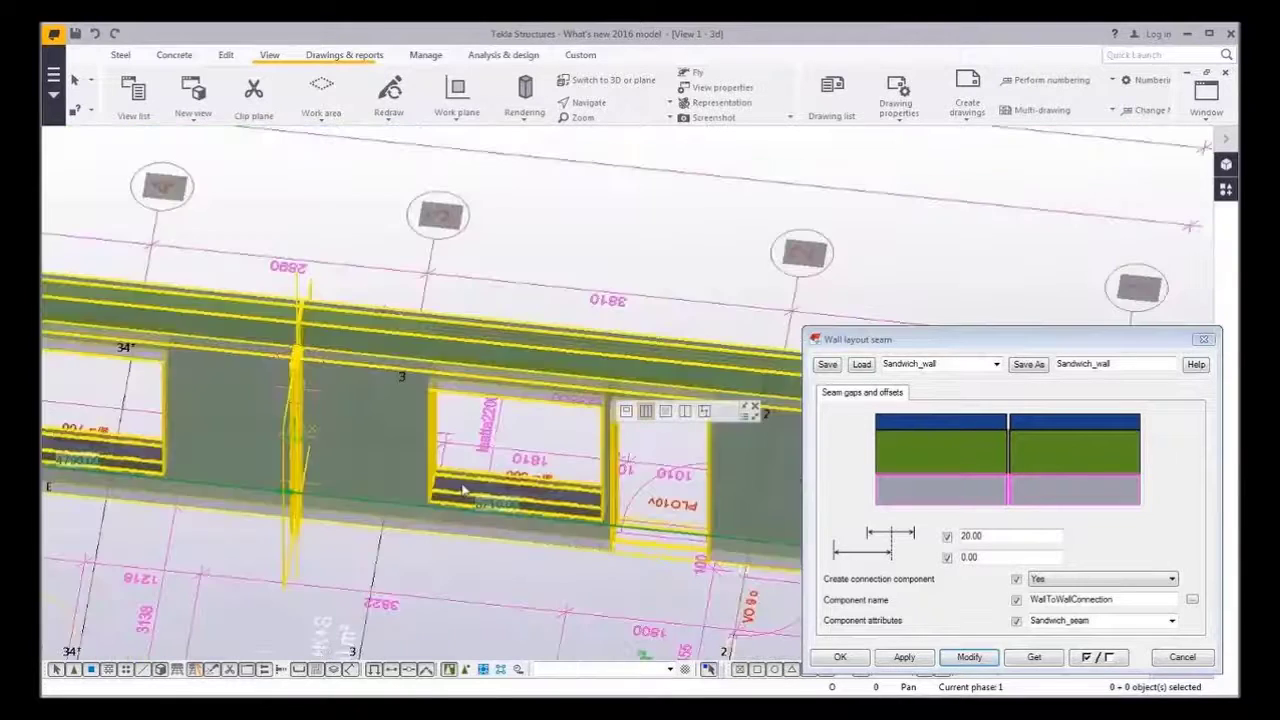
pyautogui.moveTo(556, 568); pyautogui.dragTo(272, 534, button='middle')
pyautogui.click(904, 657)
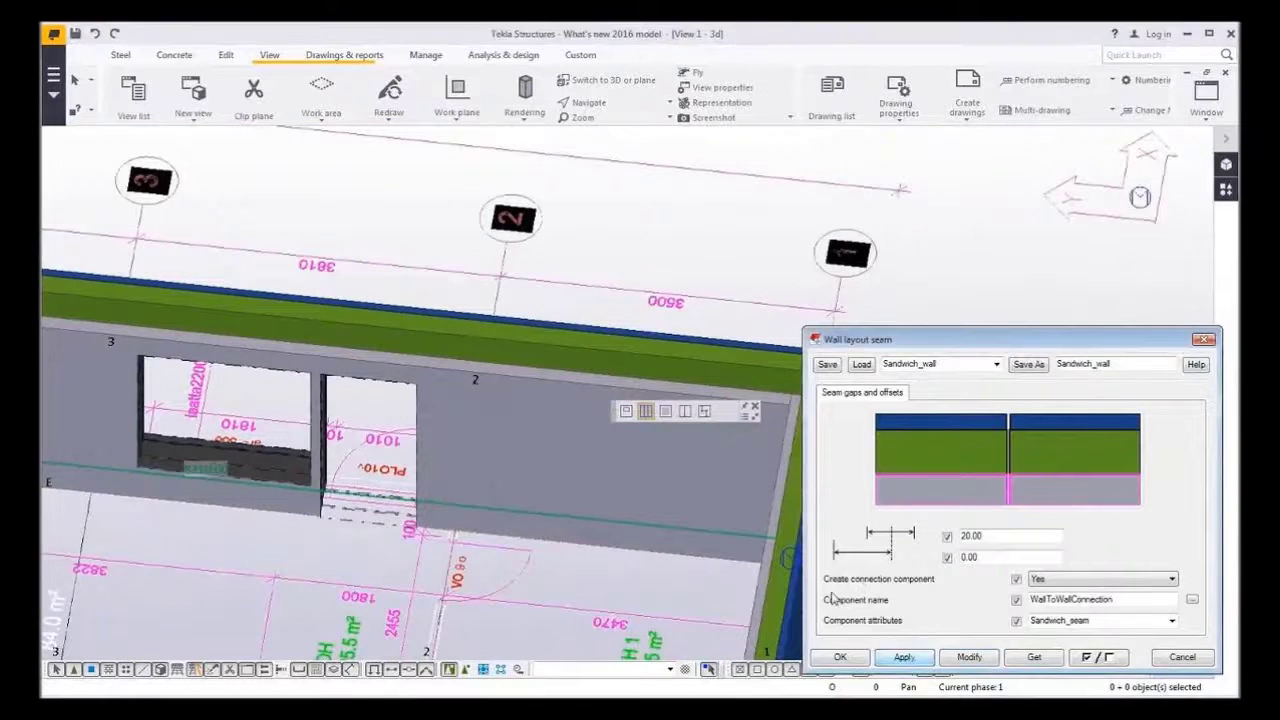
pyautogui.scroll(8, 413, 525)
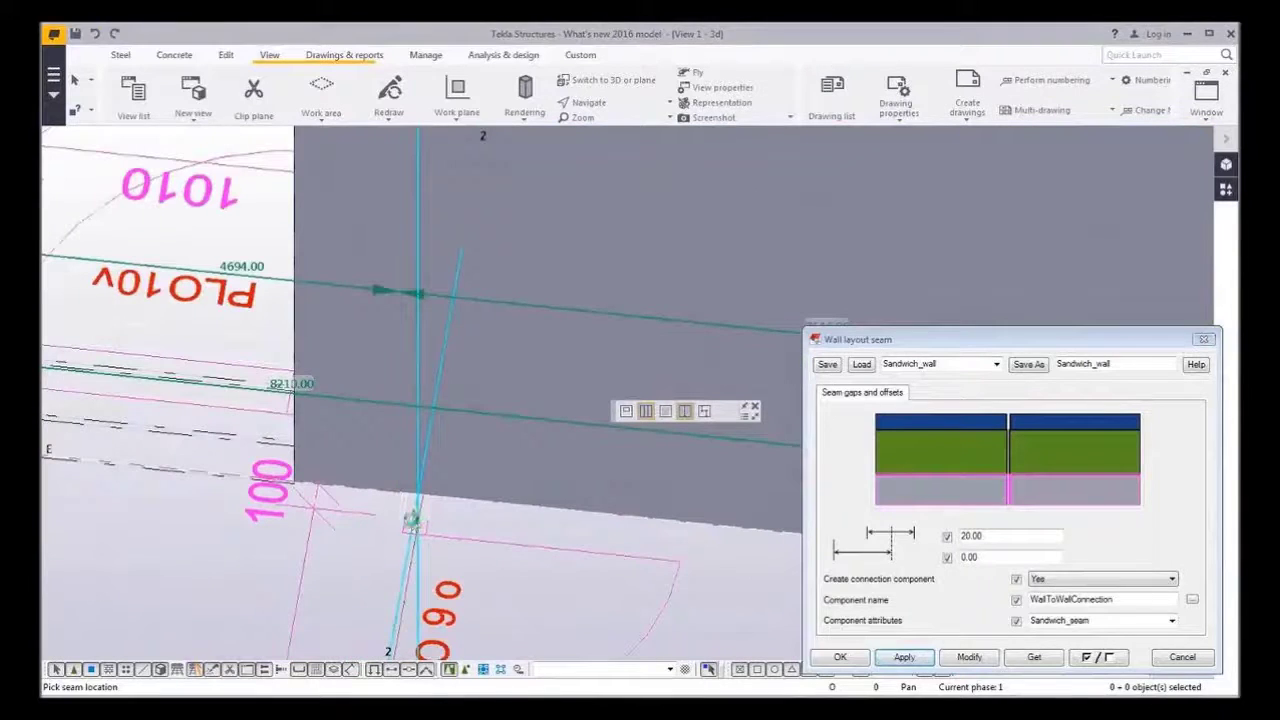
pyautogui.click(413, 525)
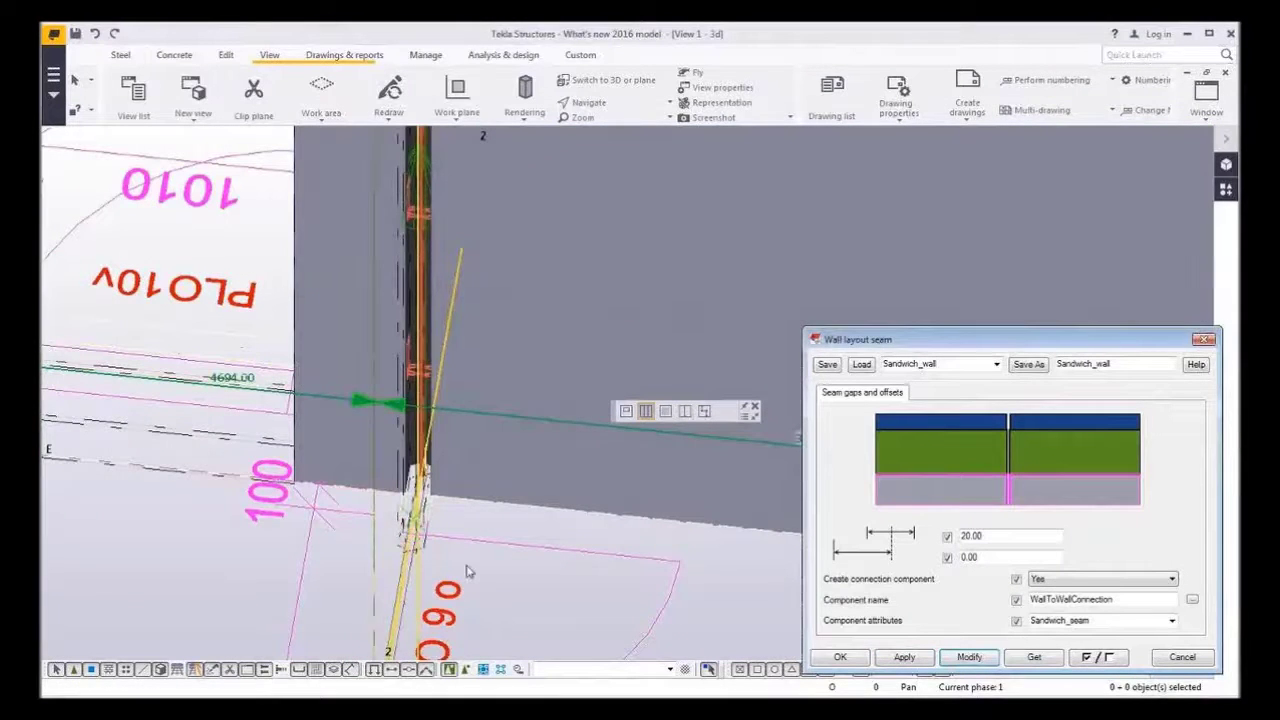
pyautogui.click(467, 571)
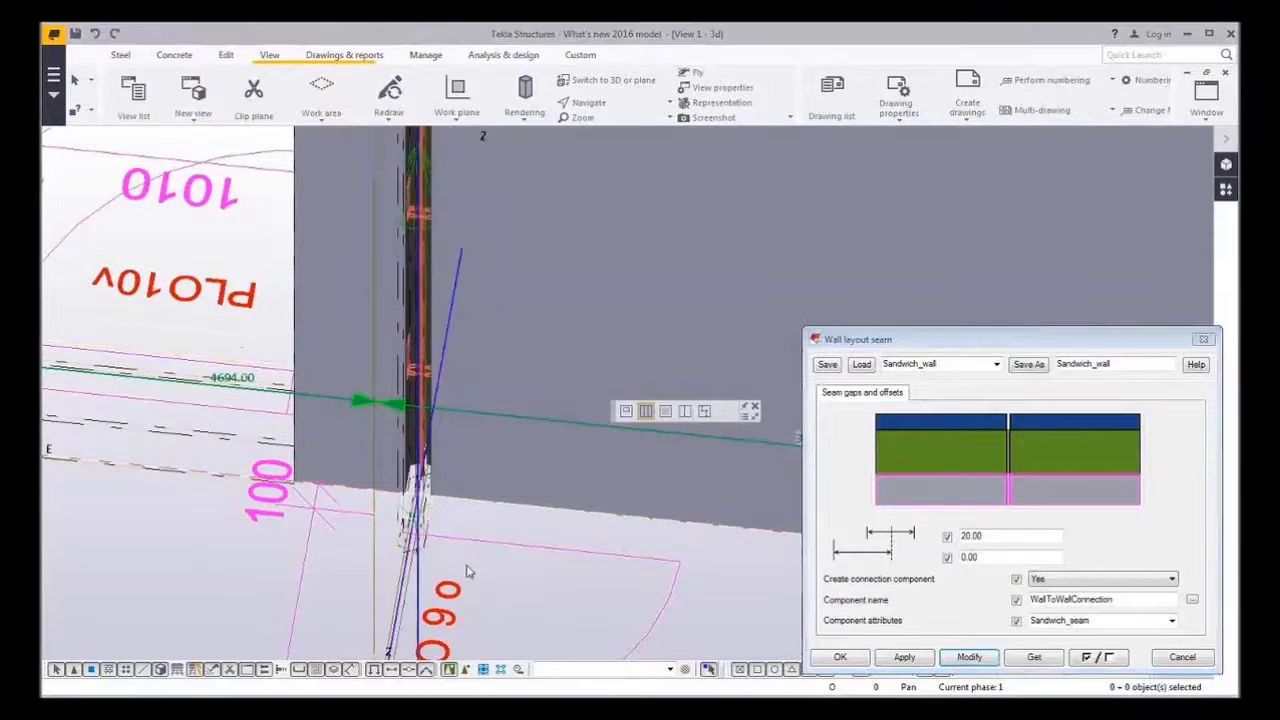
pyautogui.scroll(-4, 467, 571)
pyautogui.moveTo(468, 571); pyautogui.dragTo(600, 623, button='middle')
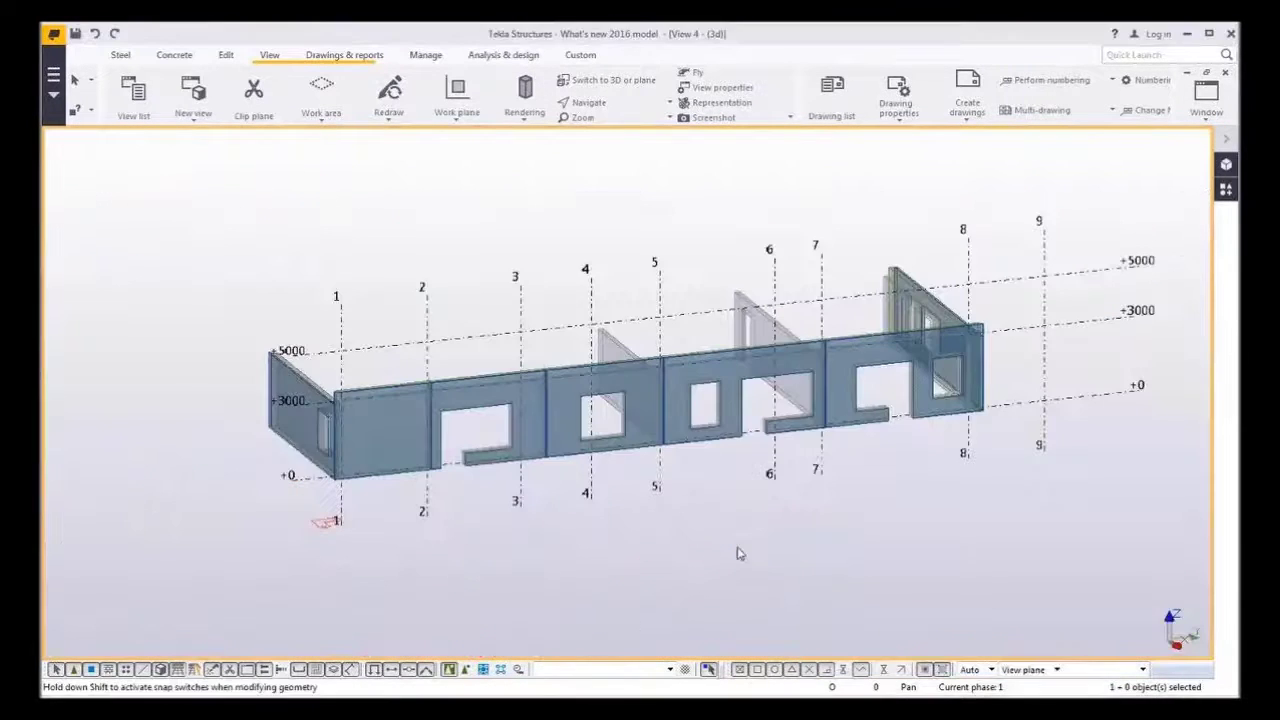
# View the line E wall square-on and raise its whole top edge by about 500 mm
pyautogui.hotkey('ctrl', 'p')
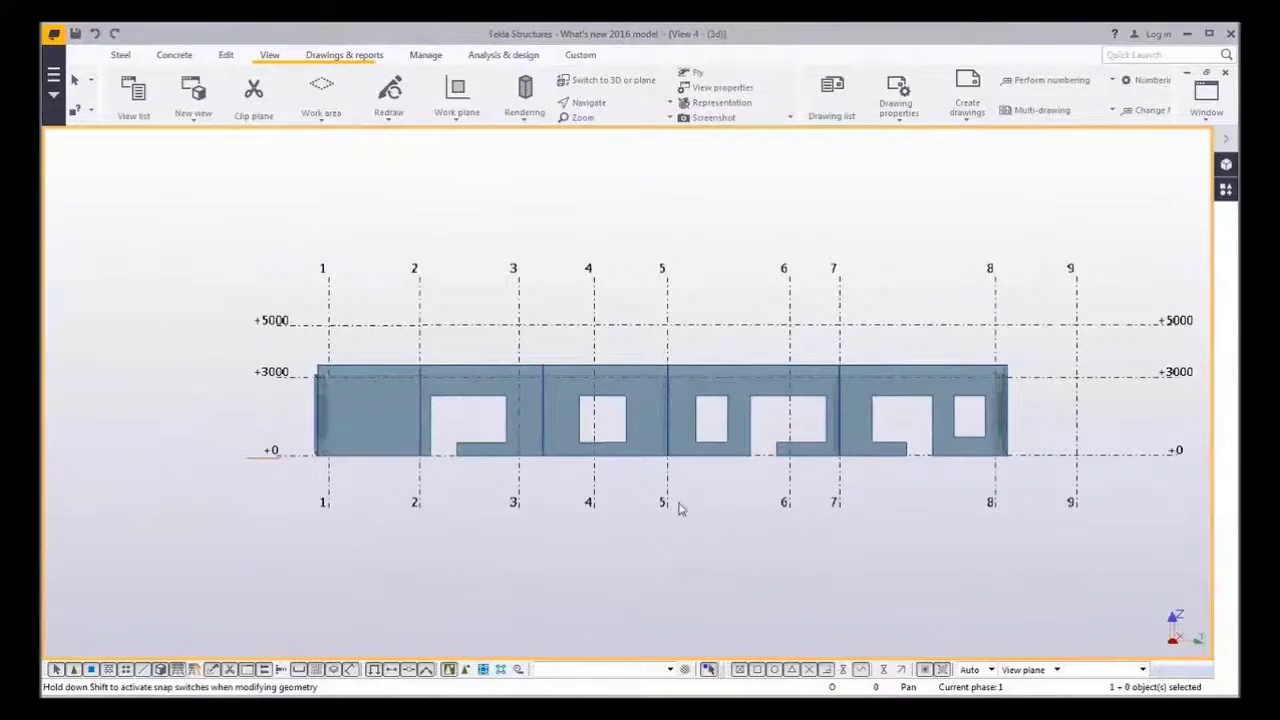
pyautogui.click(642, 382)
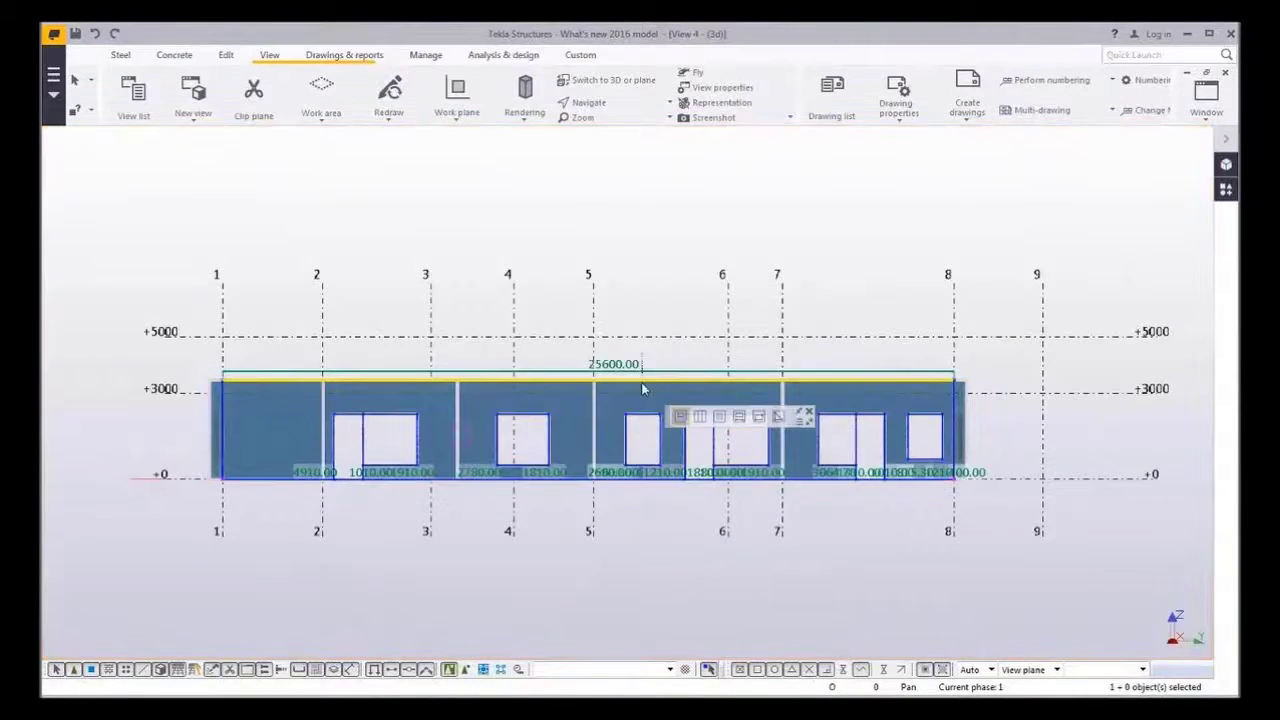
pyautogui.moveTo(642, 383); pyautogui.dragTo(630, 368)
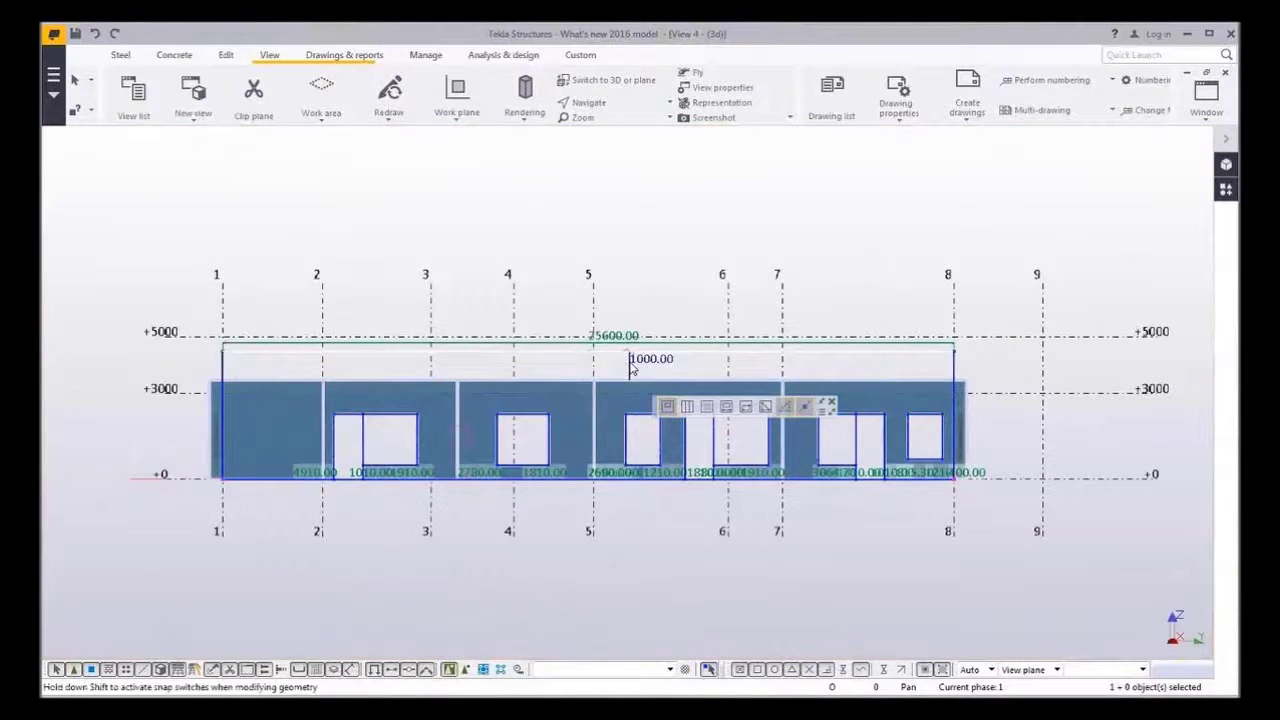
pyautogui.scroll(2, 630, 368)
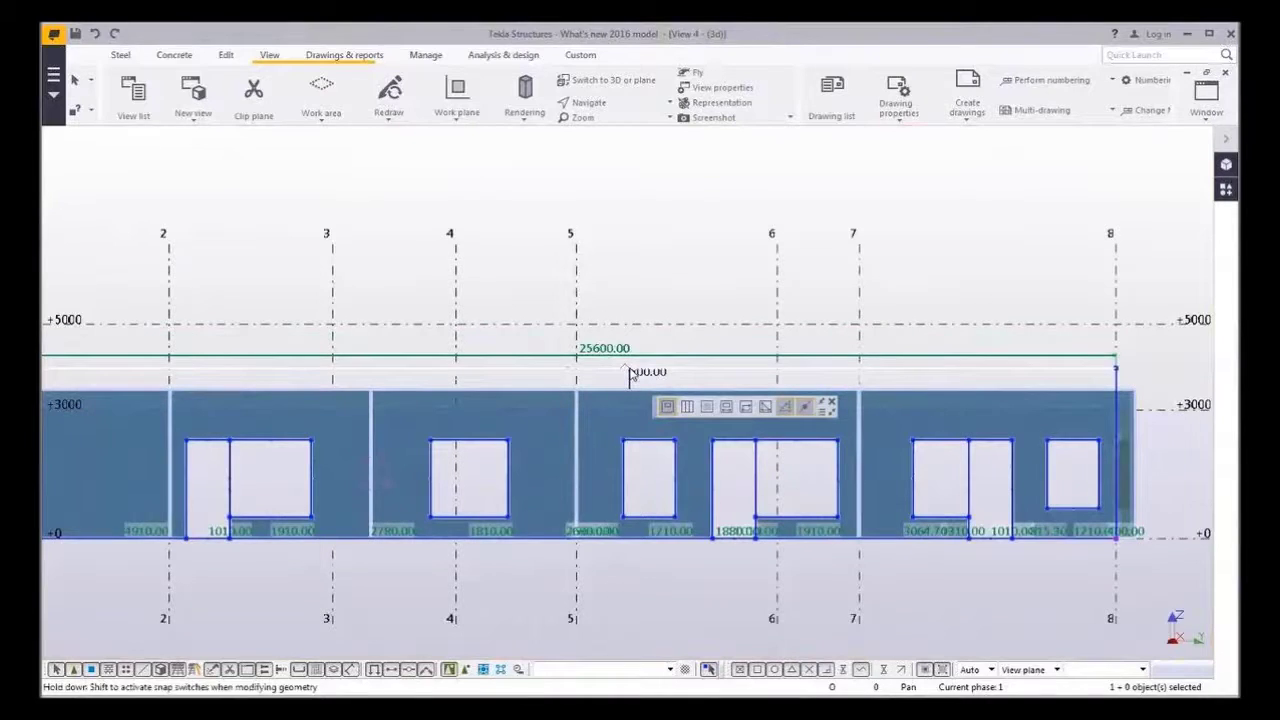
pyautogui.moveTo(630, 373); pyautogui.dragTo(630, 371)
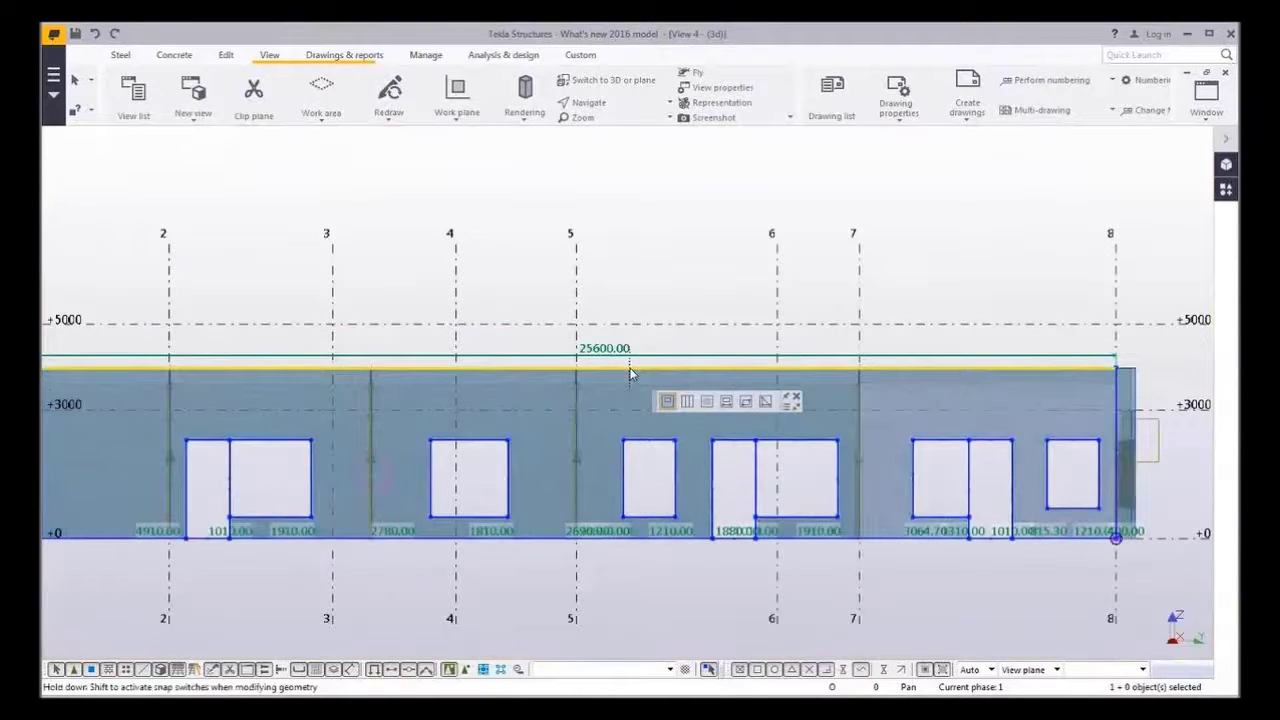
# Pull the midpoint of the wall's top edge up 1000 mm near grid line 5 to form a gable
pyautogui.moveTo(497, 371); pyautogui.dragTo(561, 373, button='middle')
pyautogui.scroll(1, 650, 372)
pyautogui.scroll(1, 606, 371)
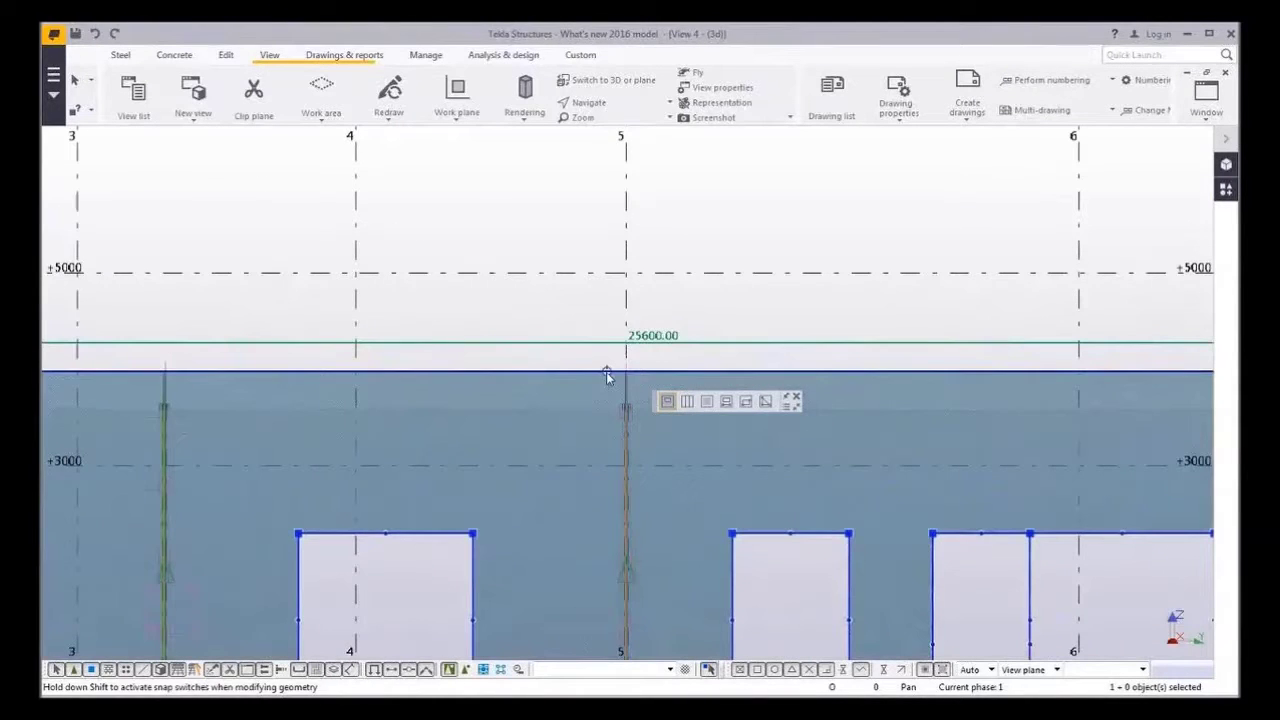
pyautogui.moveTo(606, 371); pyautogui.dragTo(606, 280)
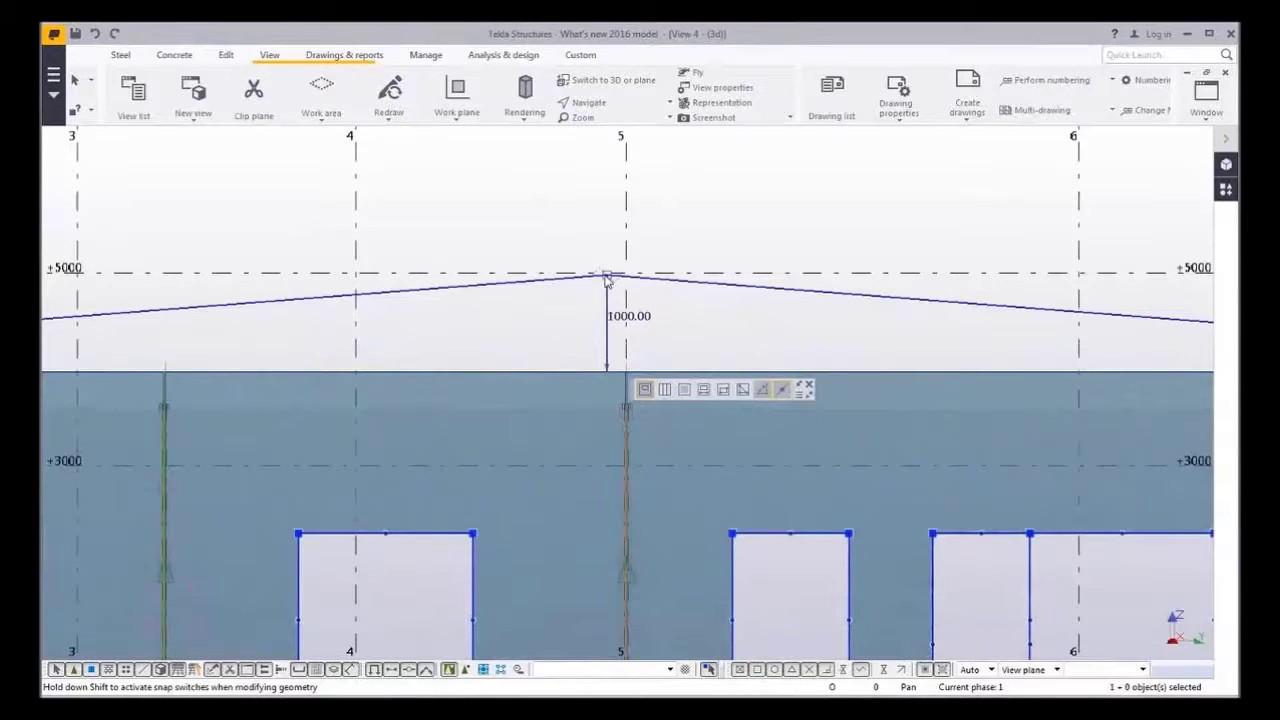
pyautogui.moveTo(606, 280); pyautogui.dragTo(606, 278)
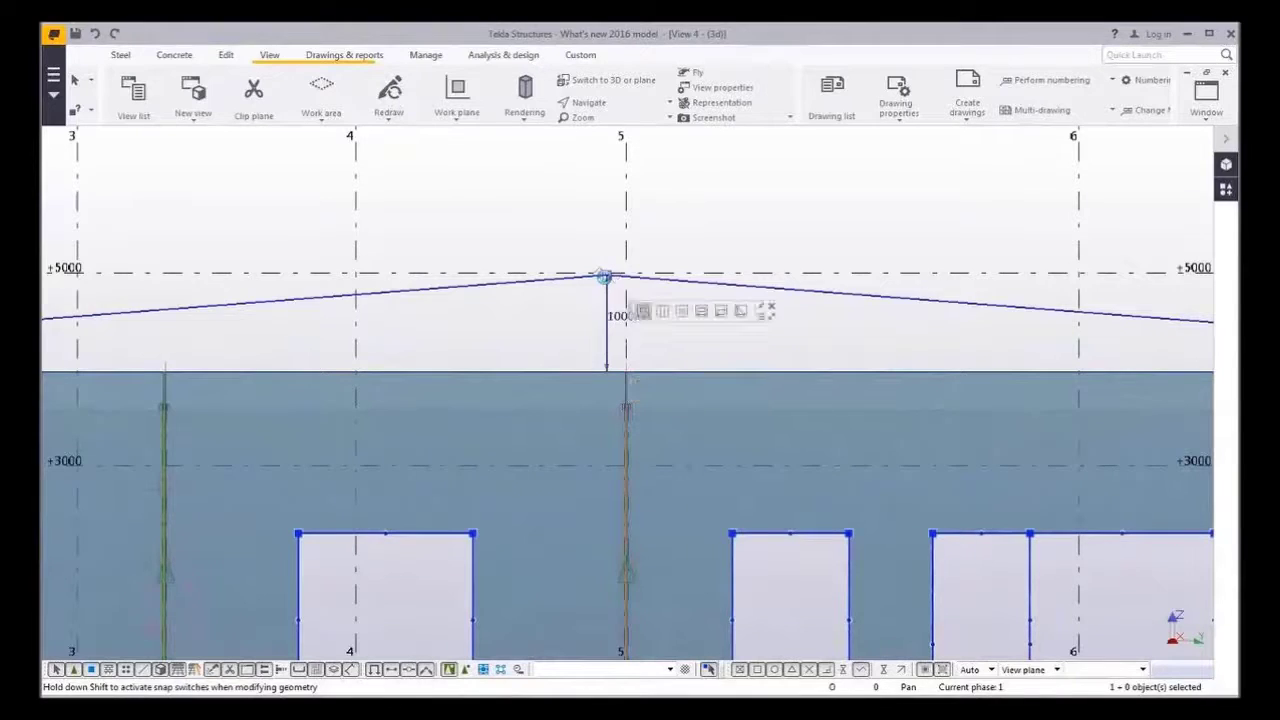
pyautogui.scroll(-3, 606, 304)
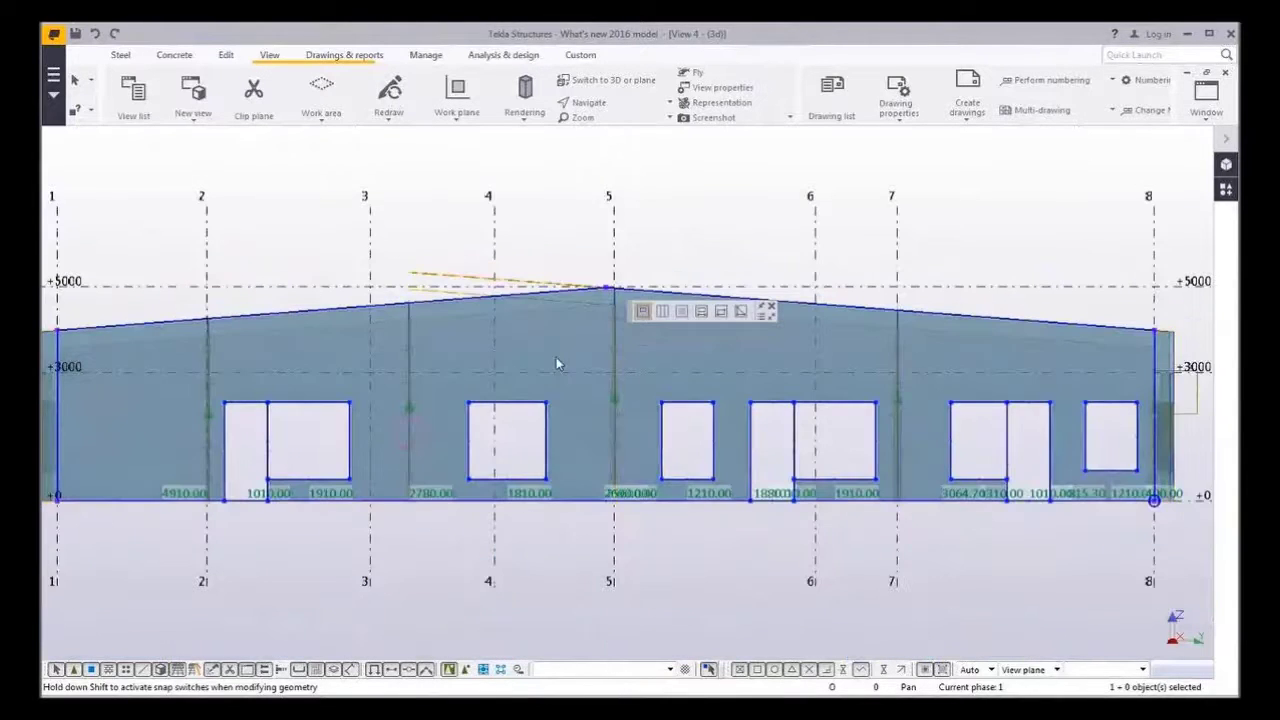
# Add a horizontal seam with the standard attributes along the +3000 level across the full length of the gabled wall
pyautogui.click(664, 312)
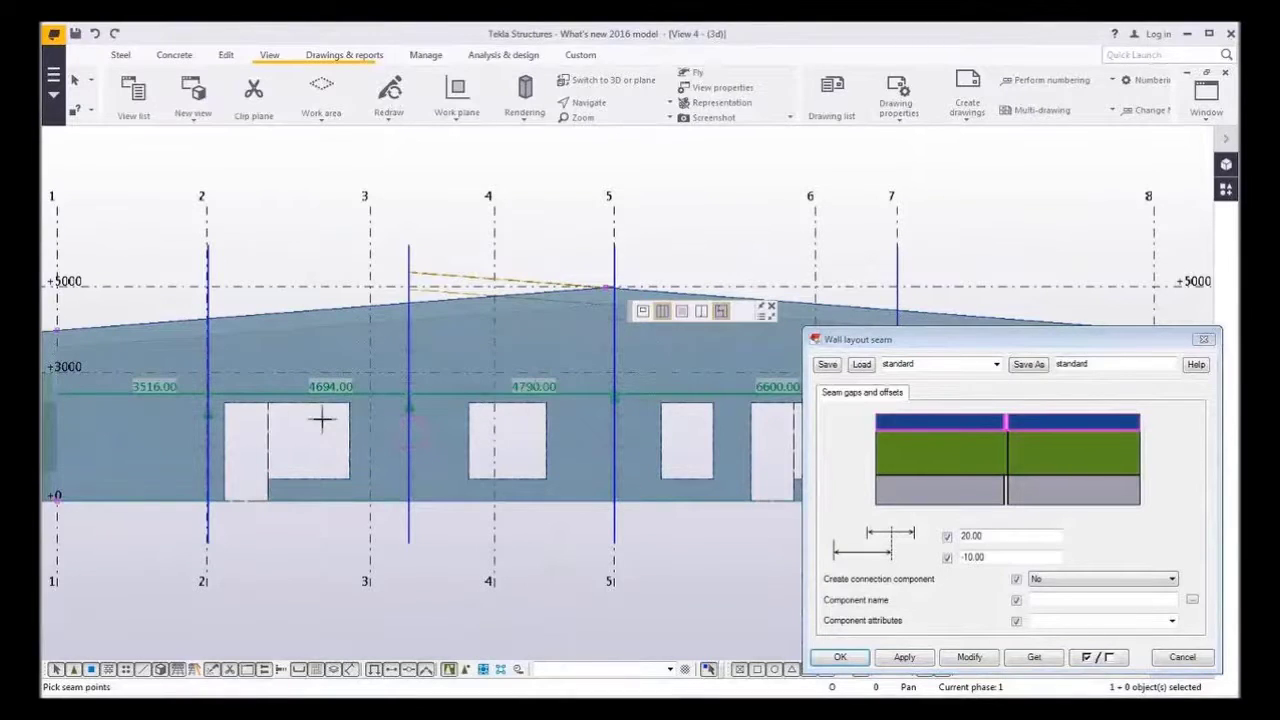
pyautogui.moveTo(323, 420); pyautogui.dragTo(414, 420, button='middle')
pyautogui.moveTo(685, 555); pyautogui.dragTo(271, 552, button='middle')
pyautogui.moveTo(431, 548); pyautogui.dragTo(101, 548, button='middle')
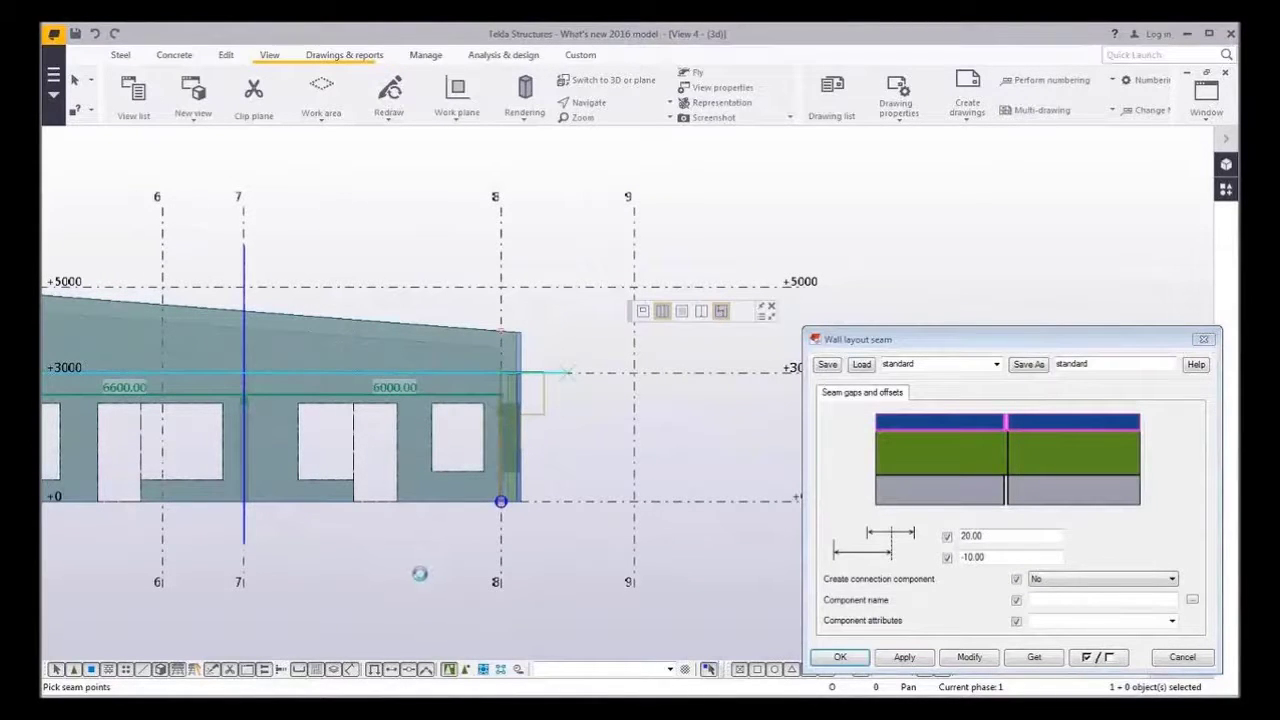
pyautogui.moveTo(420, 573); pyautogui.dragTo(743, 575, button='middle')
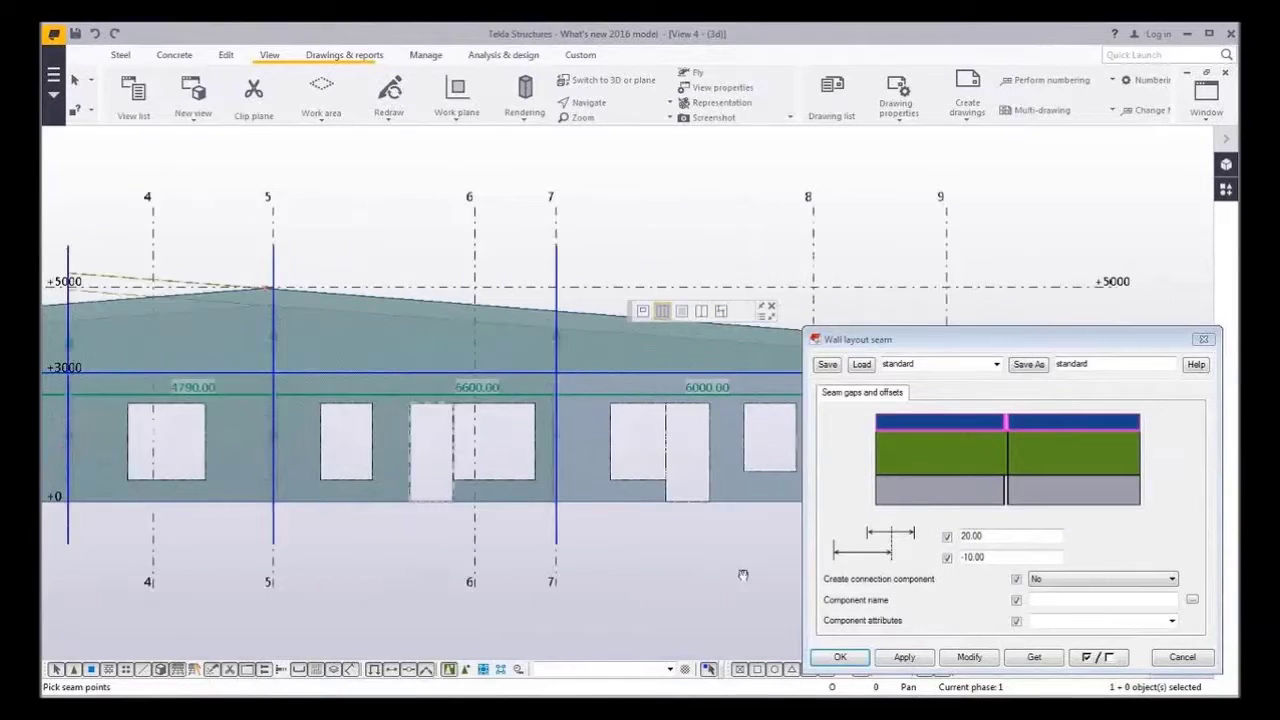
pyautogui.scroll(-2, 743, 575)
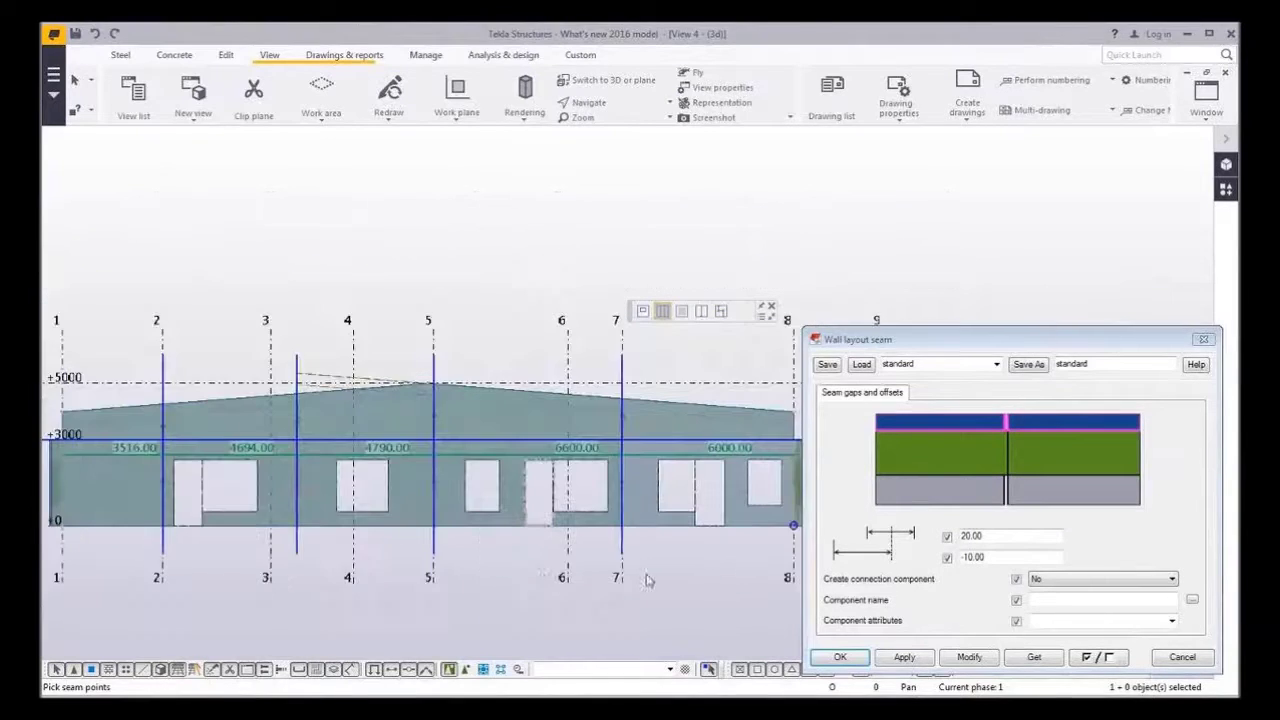
# Create a 3D view of the upper gable panel between grid lines 3 and 5 and inspect its layers
pyautogui.rightClick(345, 394)
pyautogui.moveTo(445, 605)
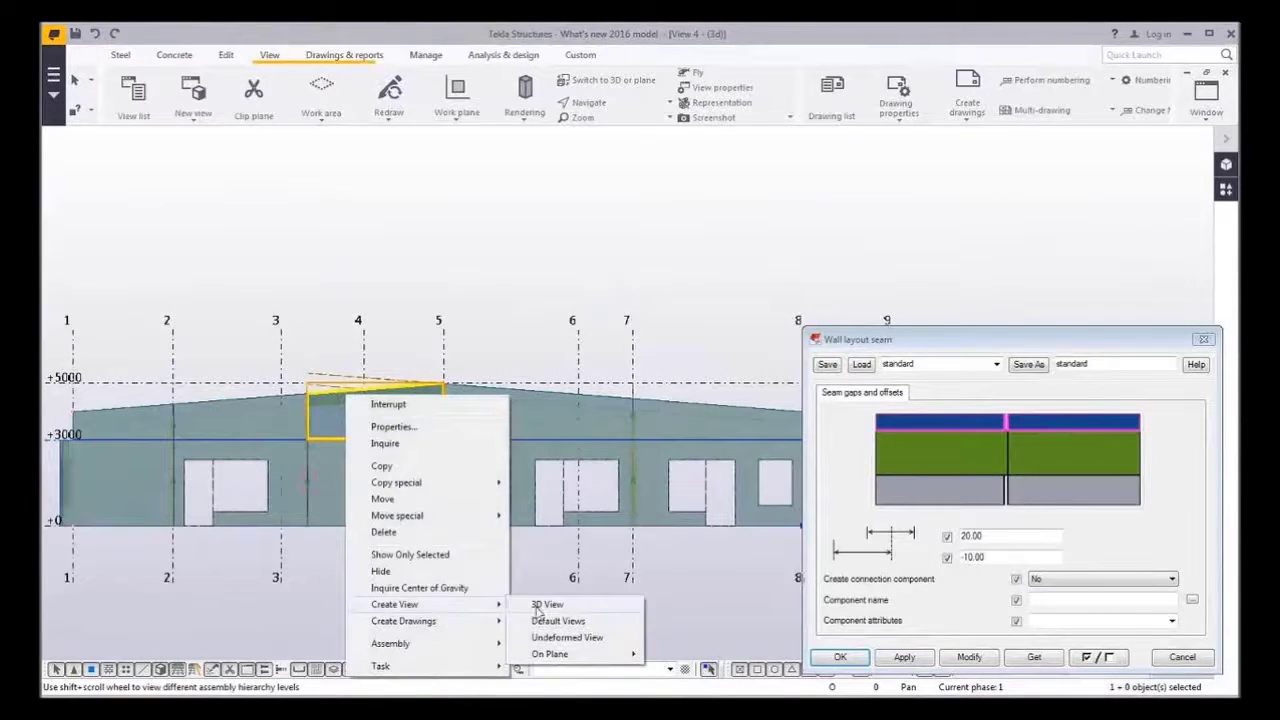
pyautogui.click(540, 608)
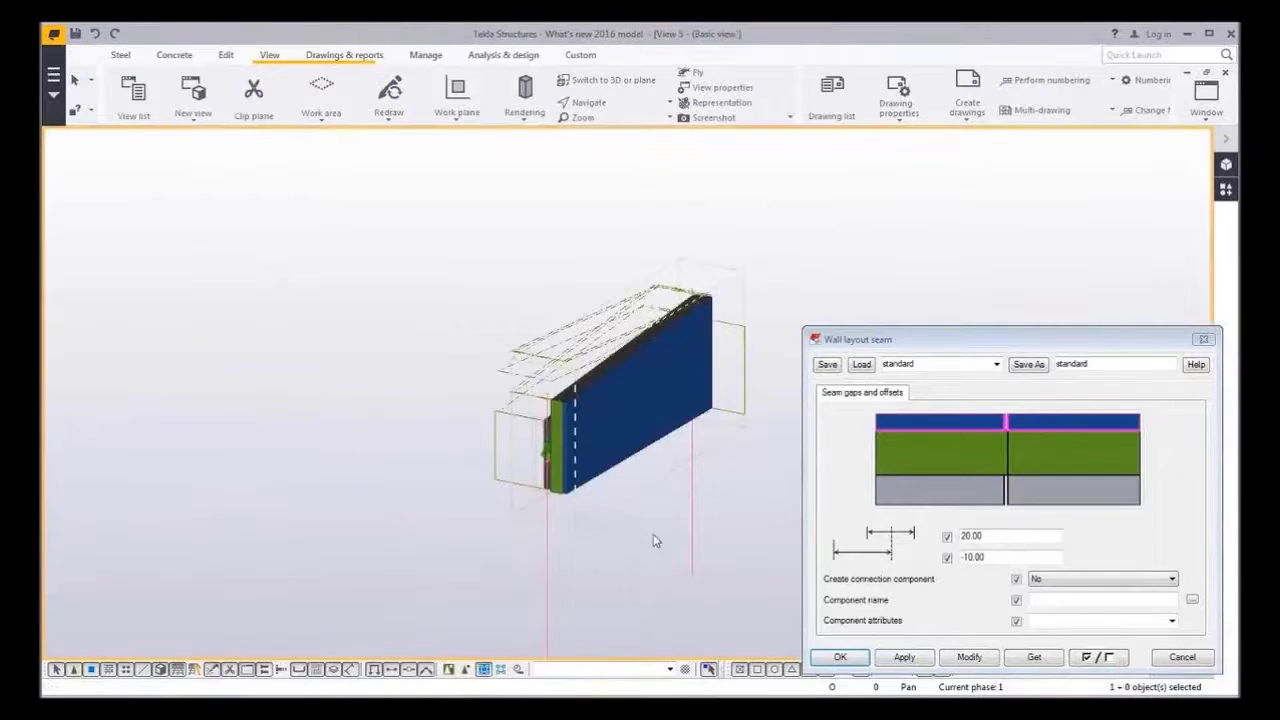
pyautogui.hotkey('ctrl', '2')
pyautogui.scroll(3, 612, 488)
pyautogui.keyDown('ctrl'); pyautogui.moveTo(509, 513); pyautogui.dragTo(471, 506, button='middle'); pyautogui.keyUp('ctrl')
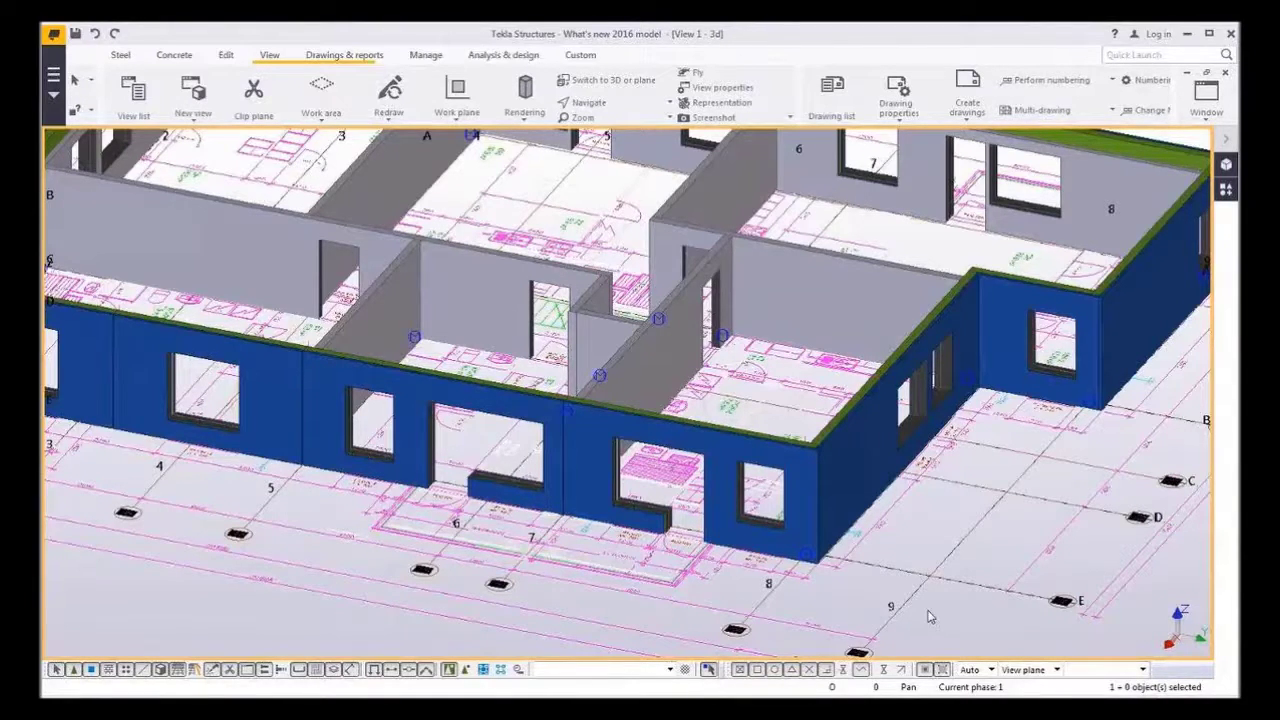
# Apply the Sandwich Wall Window detailing to the window opening beside the door in the line E wall between grid lines 7 and 8
pyautogui.moveTo(928, 617); pyautogui.dragTo(888, 607, button='middle')
pyautogui.click(673, 538)
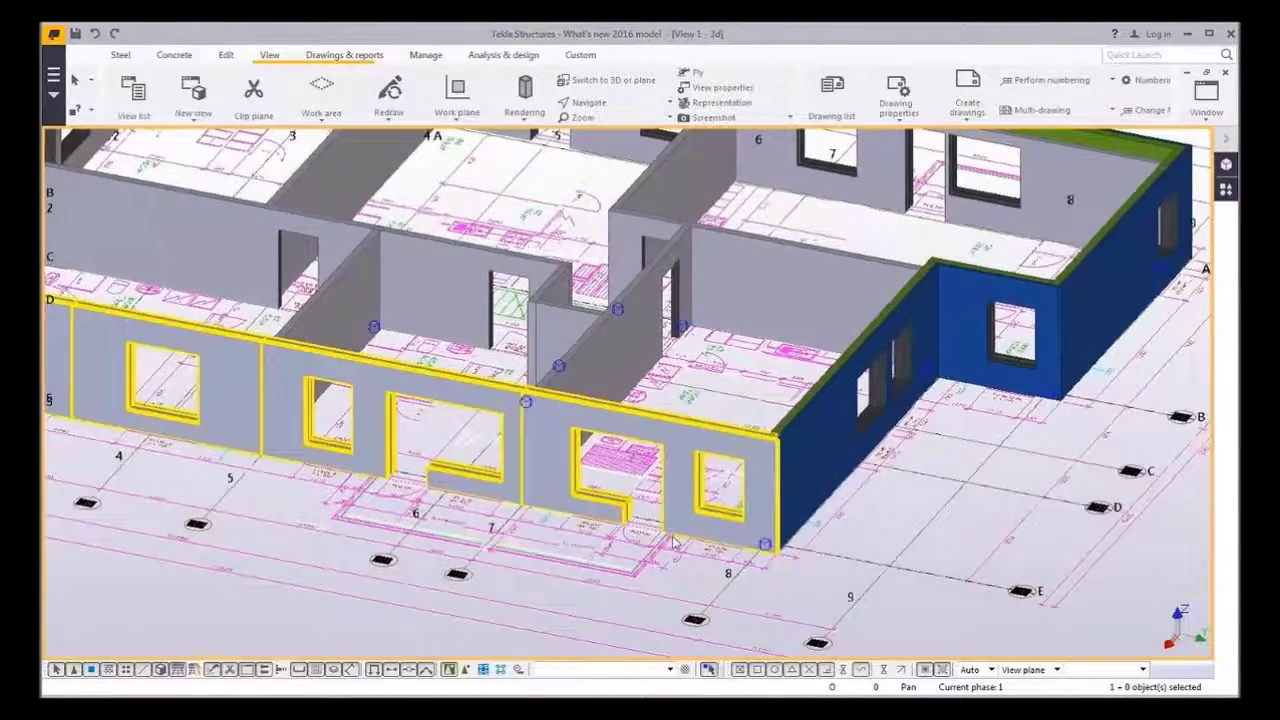
pyautogui.scroll(5, 674, 541)
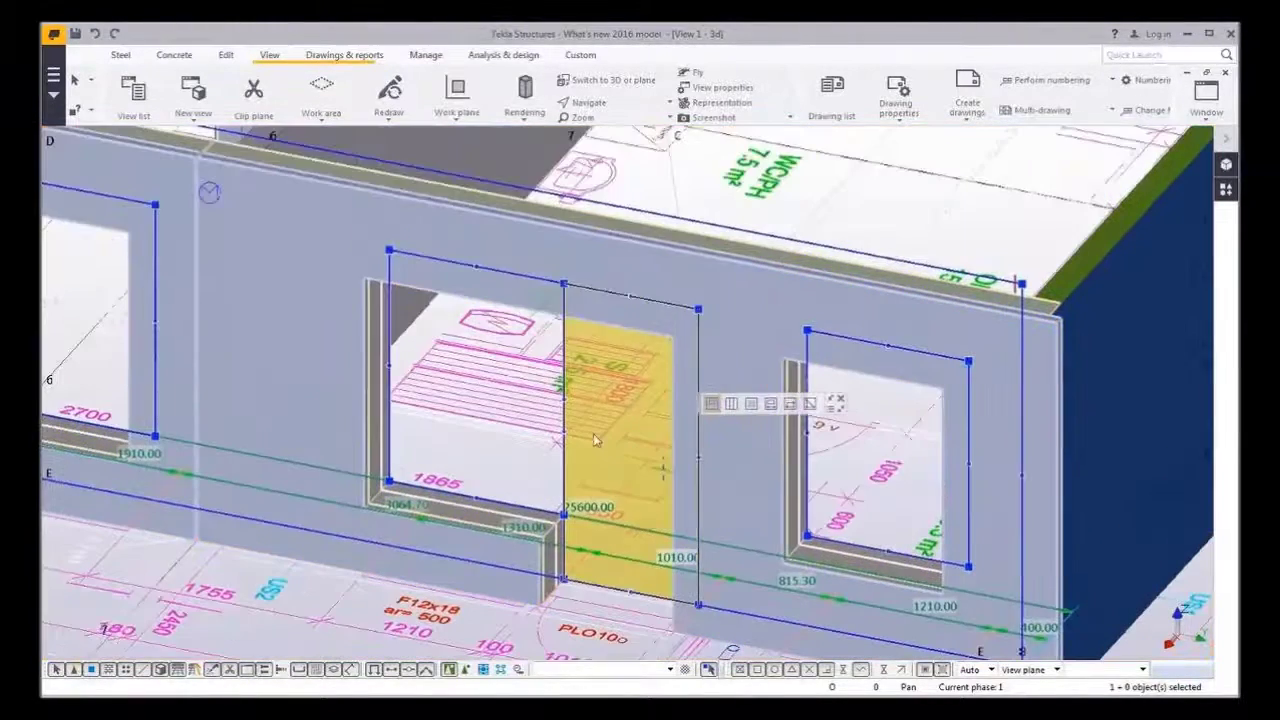
pyautogui.click(524, 376)
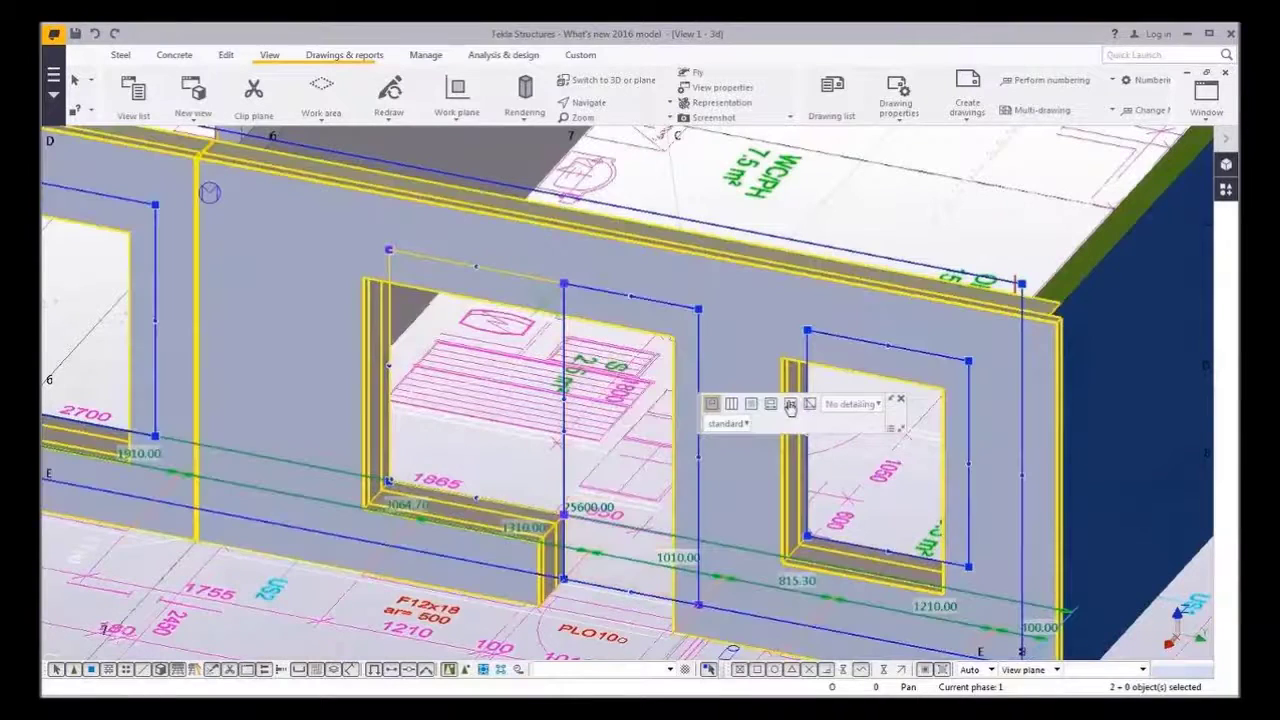
pyautogui.click(845, 404)
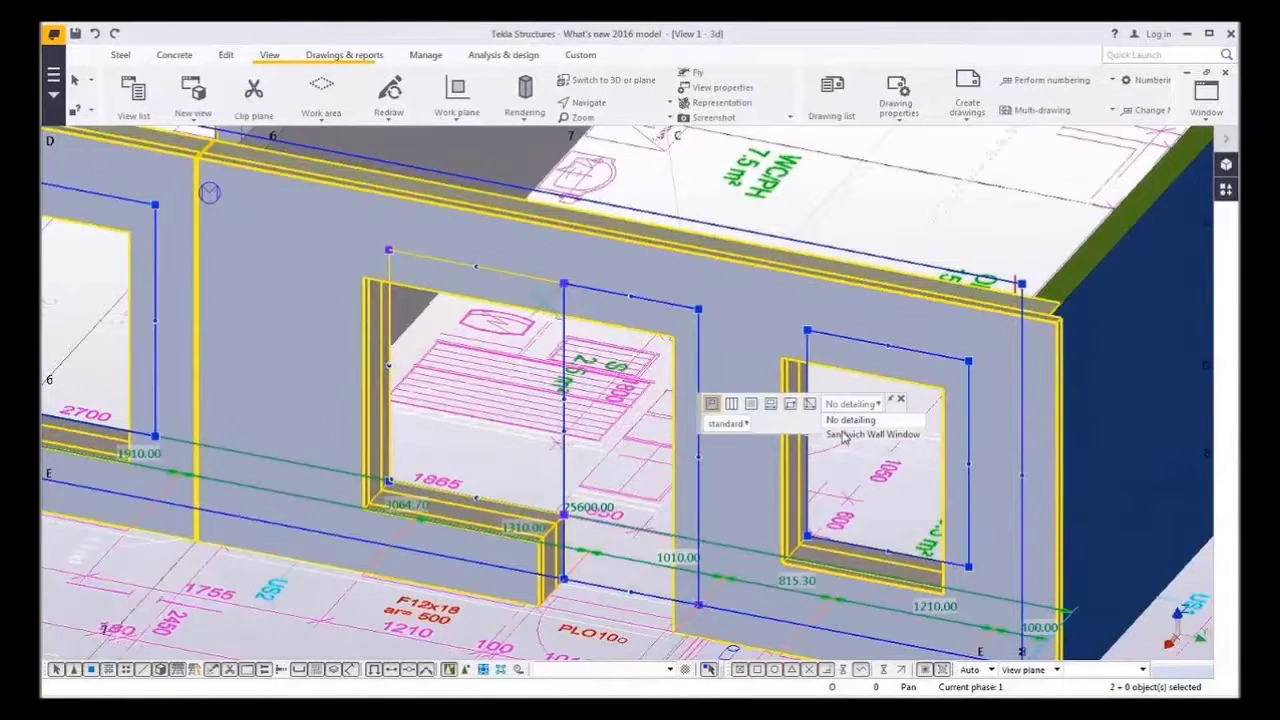
pyautogui.click(850, 434)
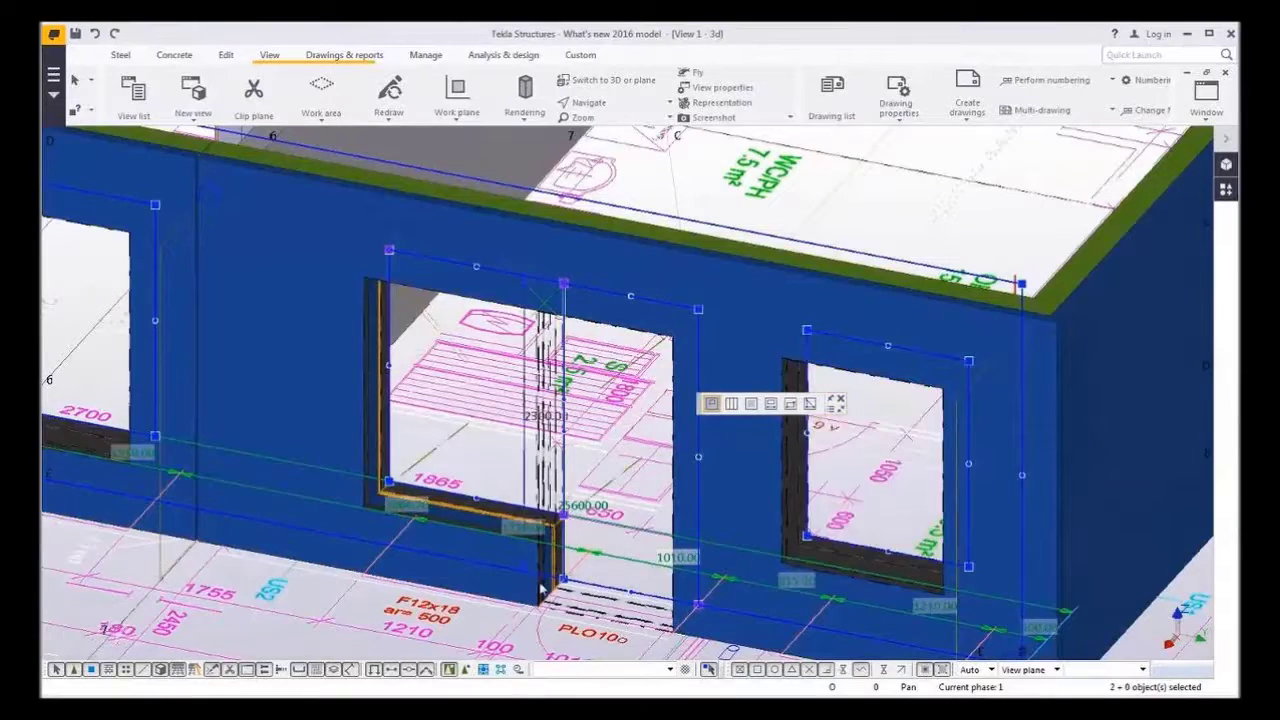
pyautogui.scroll(5, 569, 560)
pyautogui.scroll(-5, 569, 560)
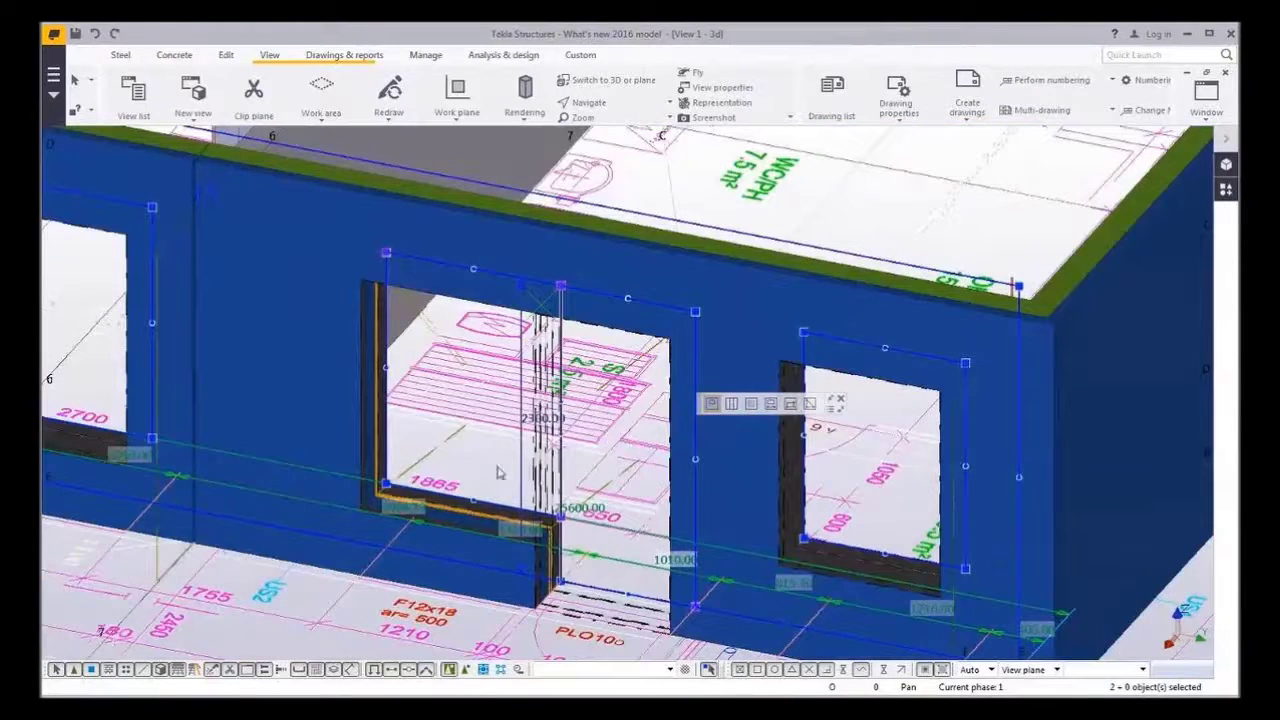
# Set the attributes of the opening's Sandwich Wall Window detailing to Frameshoe
pyautogui.click(597, 438)
pyautogui.click(835, 424)
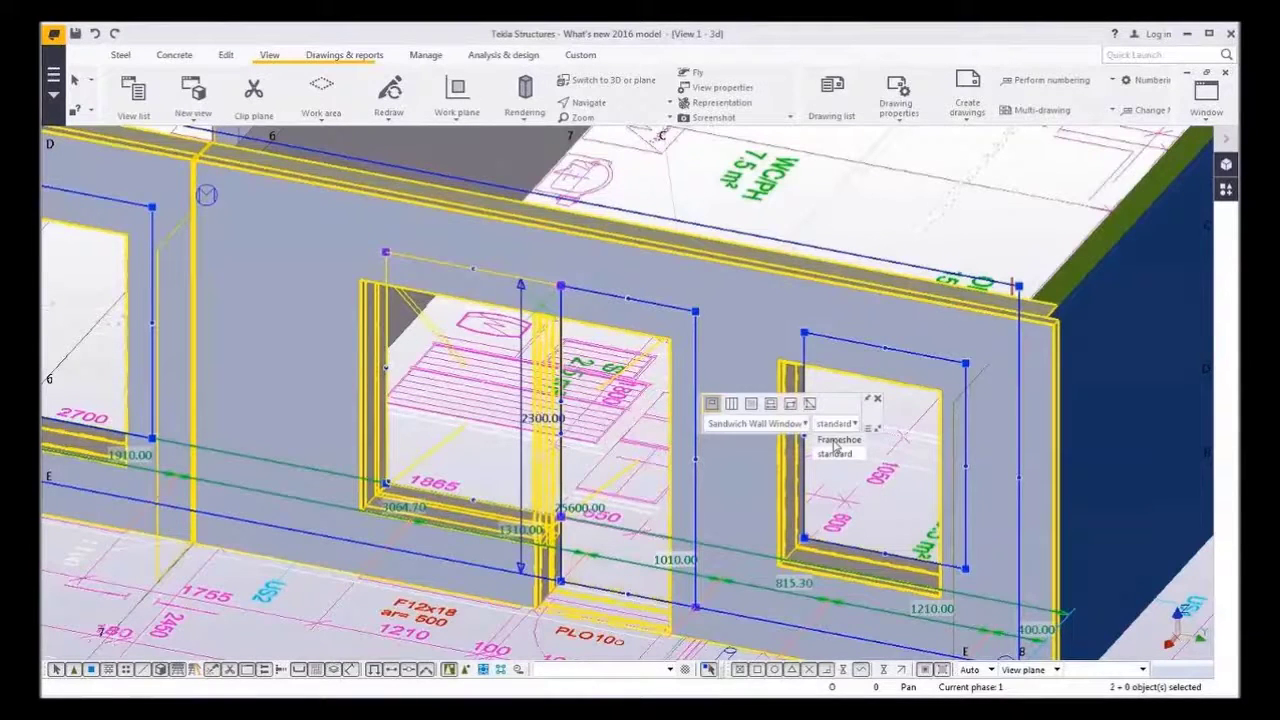
pyautogui.click(838, 440)
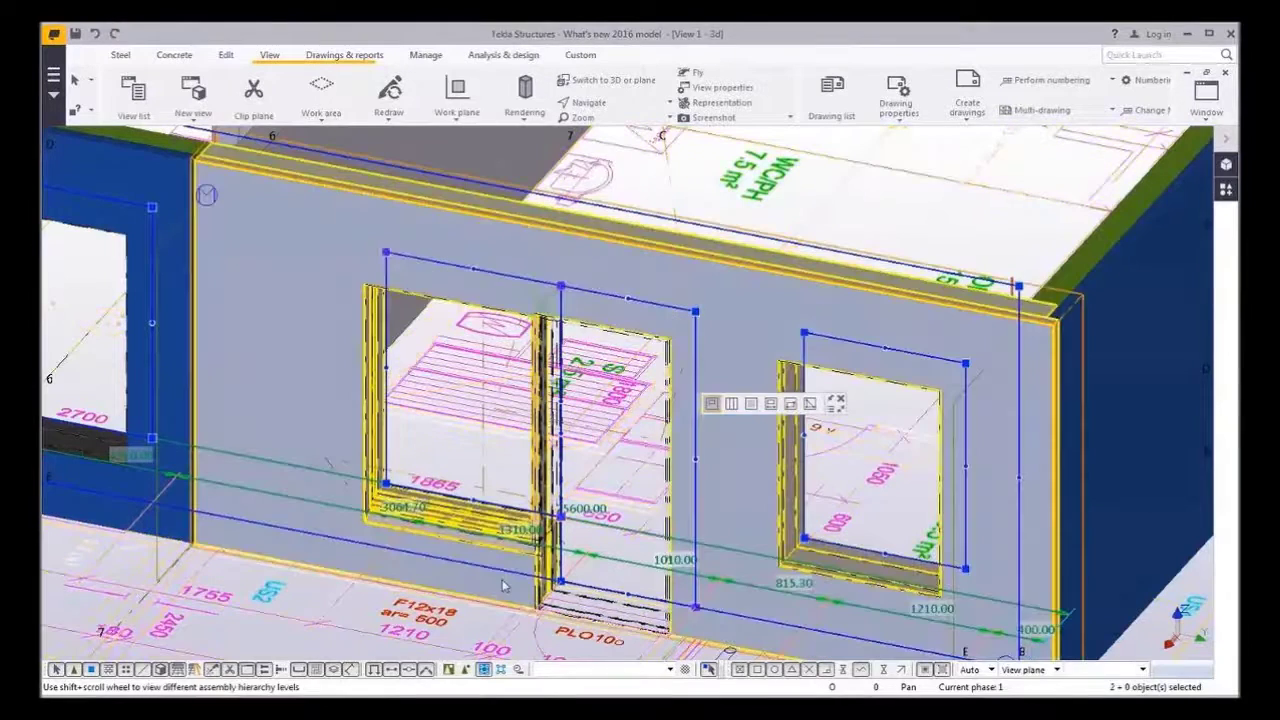
# Create a 3D view of the line E wall panel between grid lines 7 and 8 and inspect its opening frames up close
pyautogui.scroll(-5, 497, 591)
pyautogui.click(560, 440)
pyautogui.rightClick(562, 442)
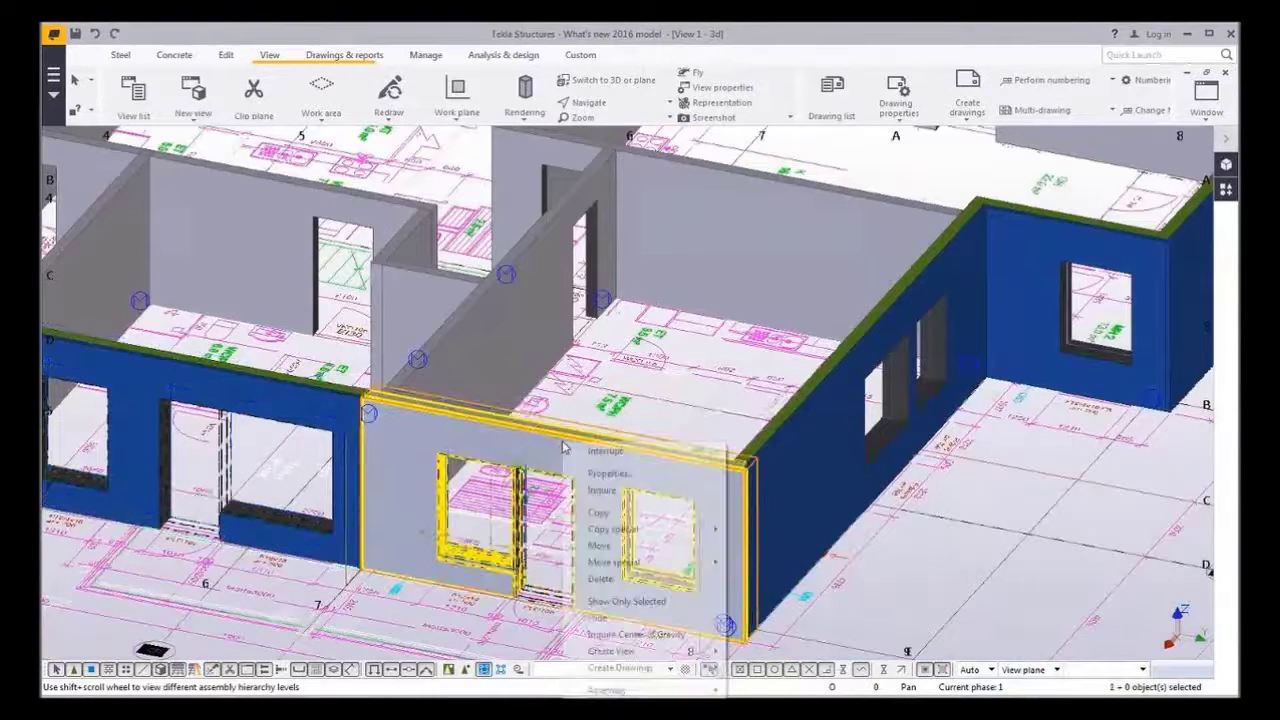
pyautogui.moveTo(714, 651)
pyautogui.click(754, 656)
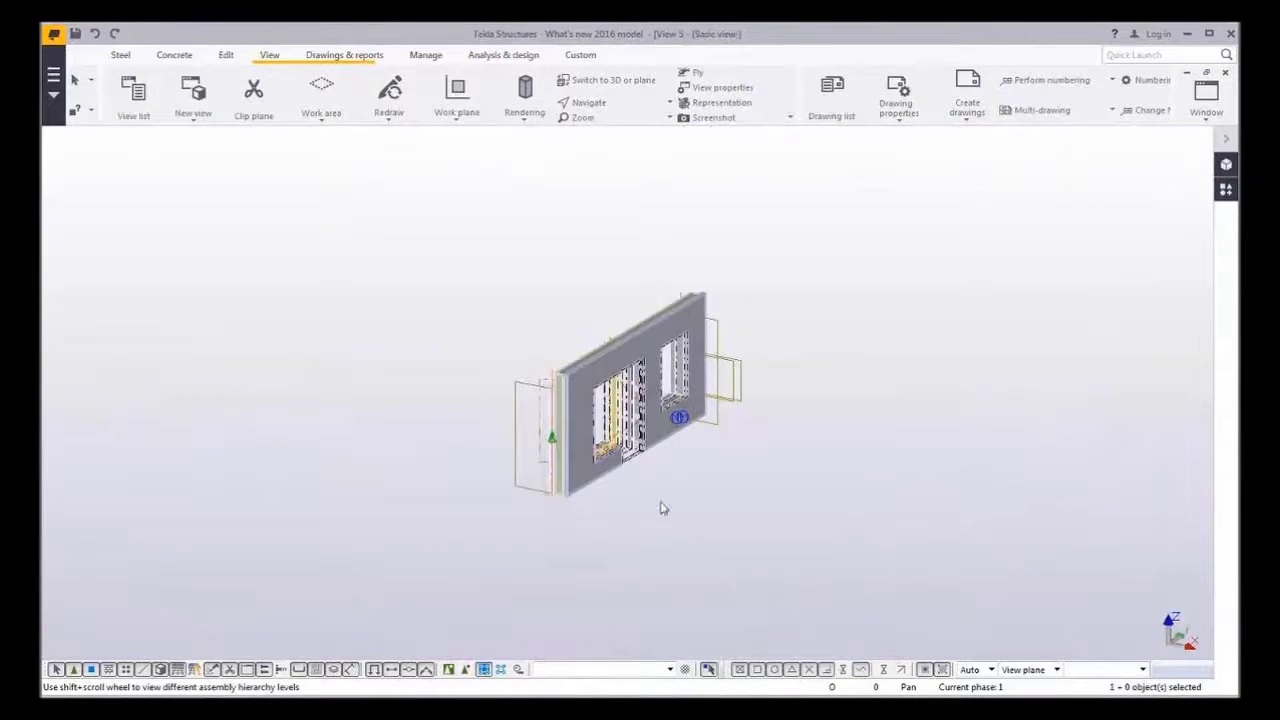
pyautogui.scroll(2, 664, 508)
pyautogui.scroll(2, 665, 514)
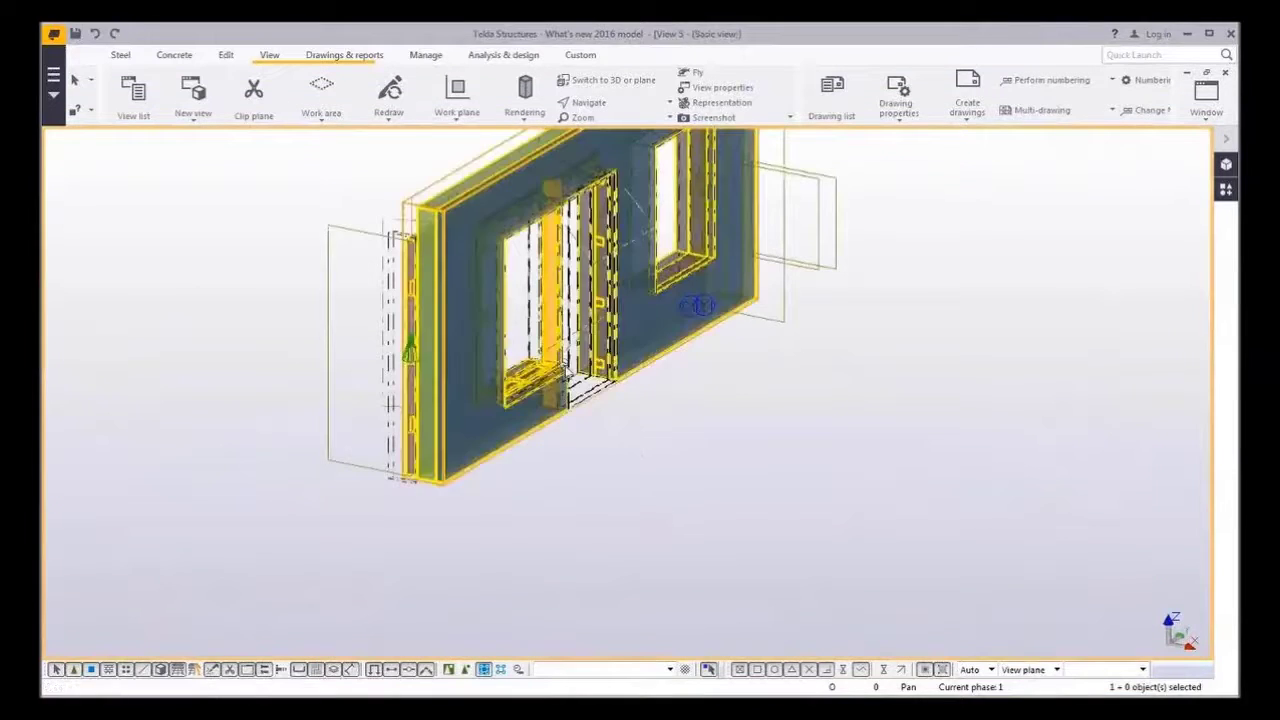
pyautogui.scroll(5, 549, 370)
pyautogui.keyDown('ctrl'); pyautogui.moveTo(549, 370); pyautogui.dragTo(530, 537, button='middle'); pyautogui.keyUp('ctrl')
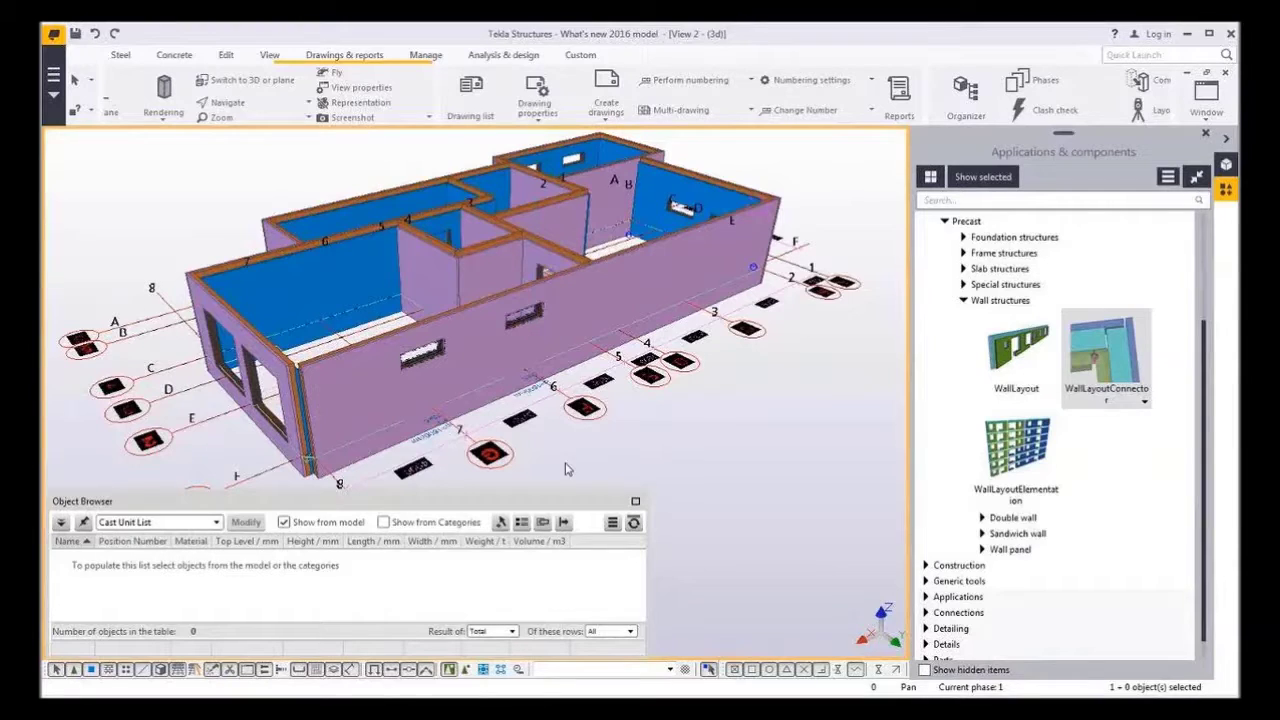
# Join the long line F wall to the line 8 end wall with a wall layout connector and inspect the corner connection
pyautogui.click(341, 387)
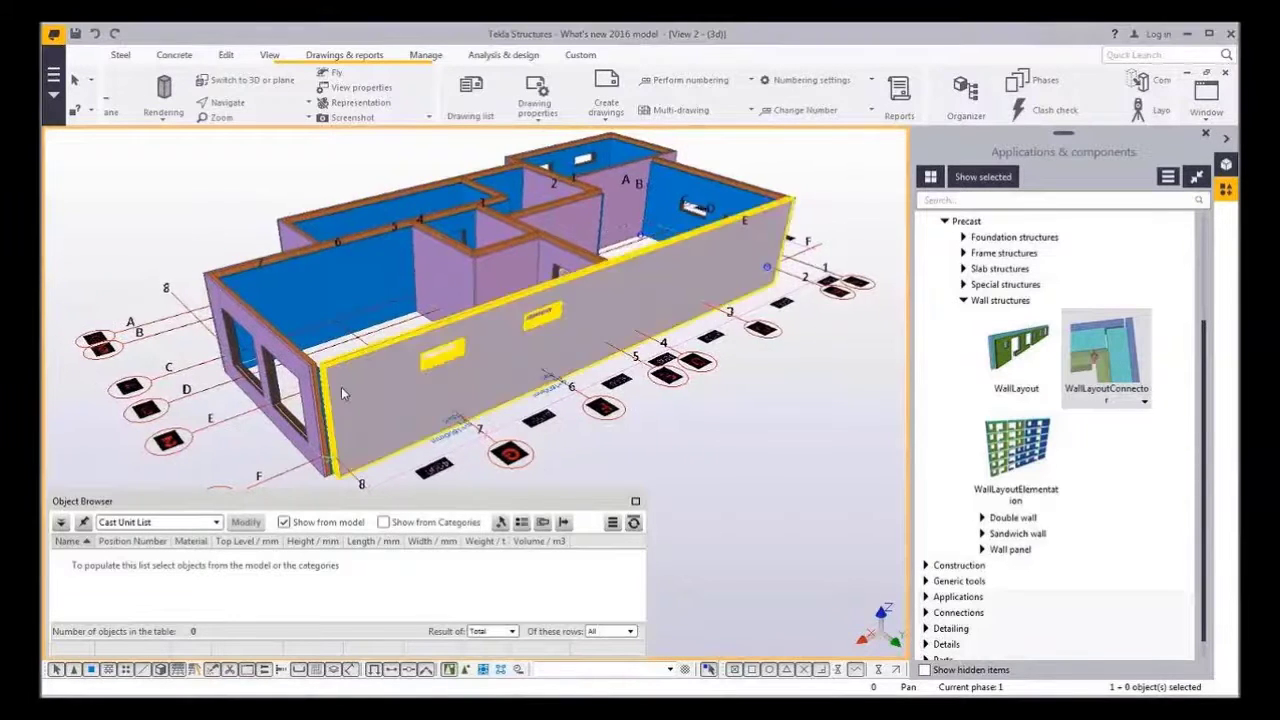
pyautogui.scroll(5, 341, 387)
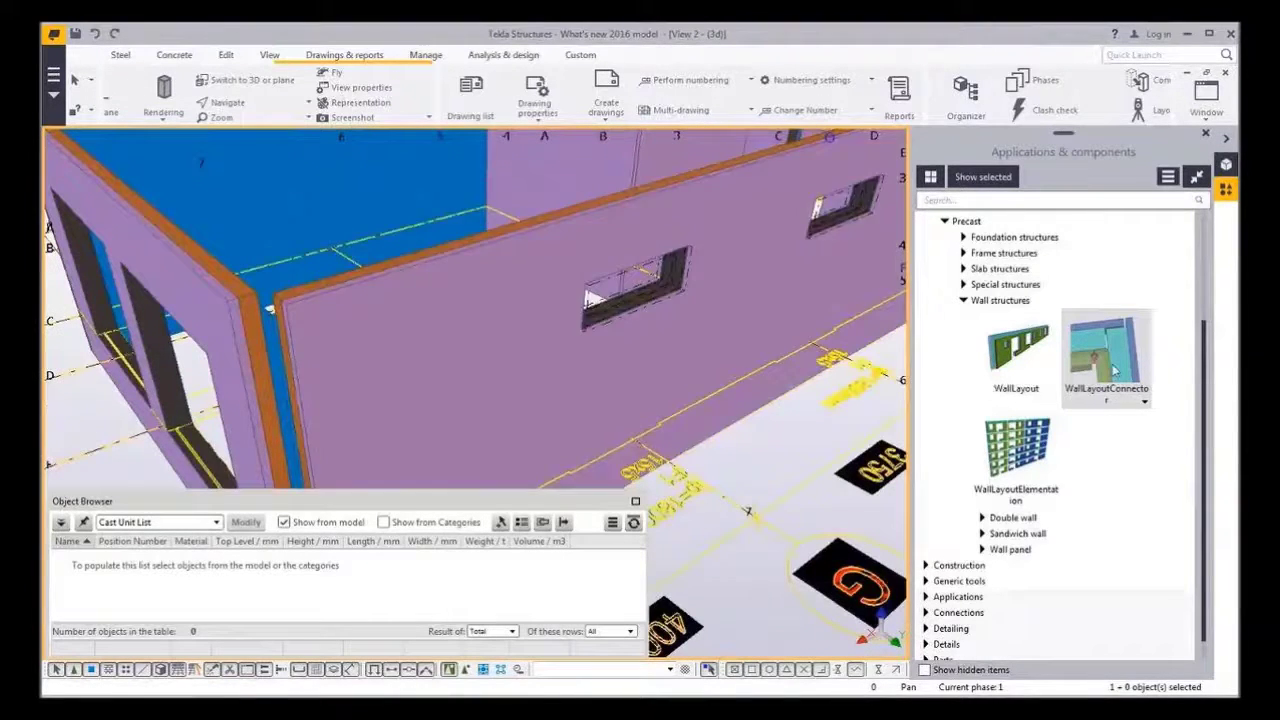
pyautogui.click(349, 366)
pyautogui.click(271, 366)
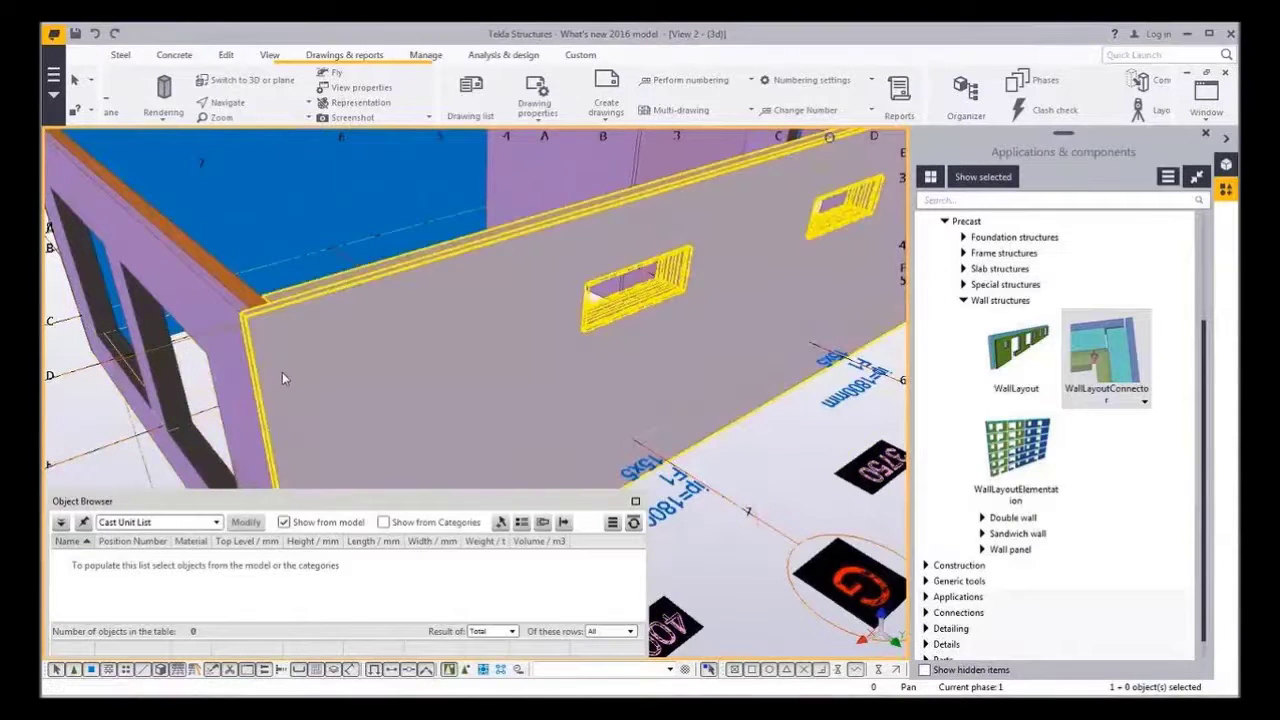
pyautogui.click(305, 354)
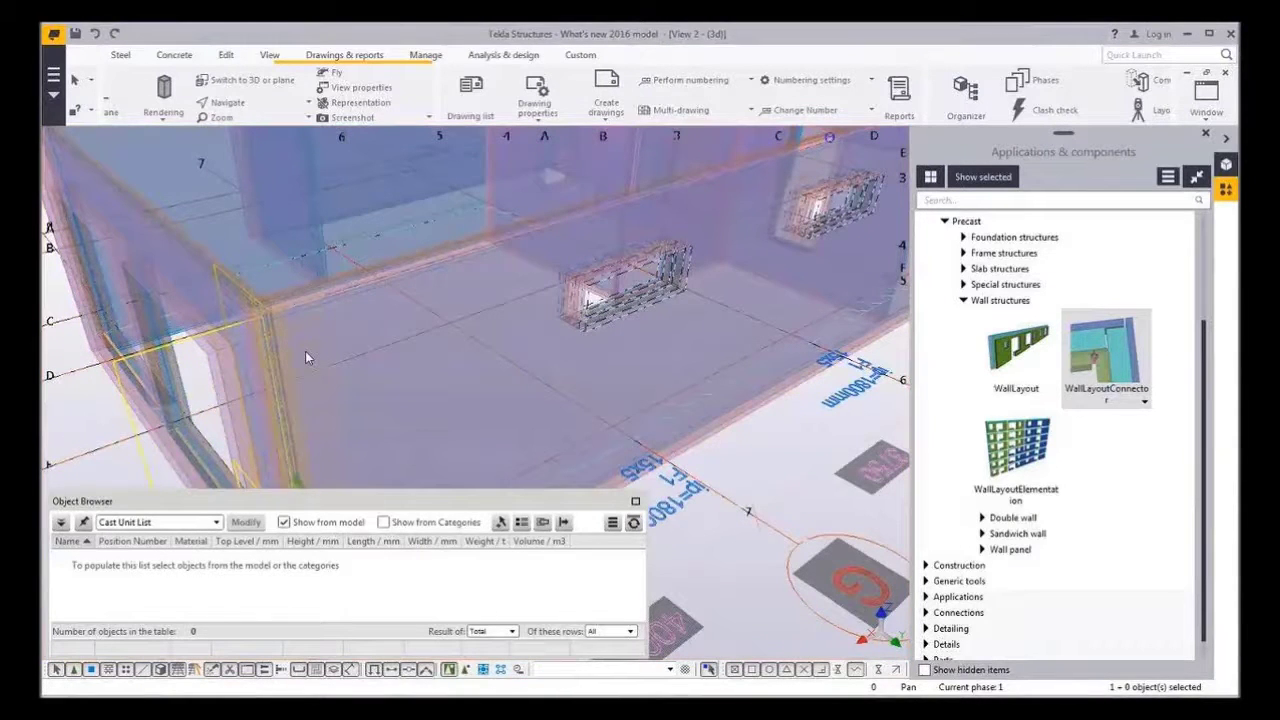
pyautogui.keyDown('ctrl'); pyautogui.moveTo(346, 356); pyautogui.dragTo(372, 379, button='middle'); pyautogui.keyUp('ctrl')
pyautogui.scroll(-5, 372, 379)
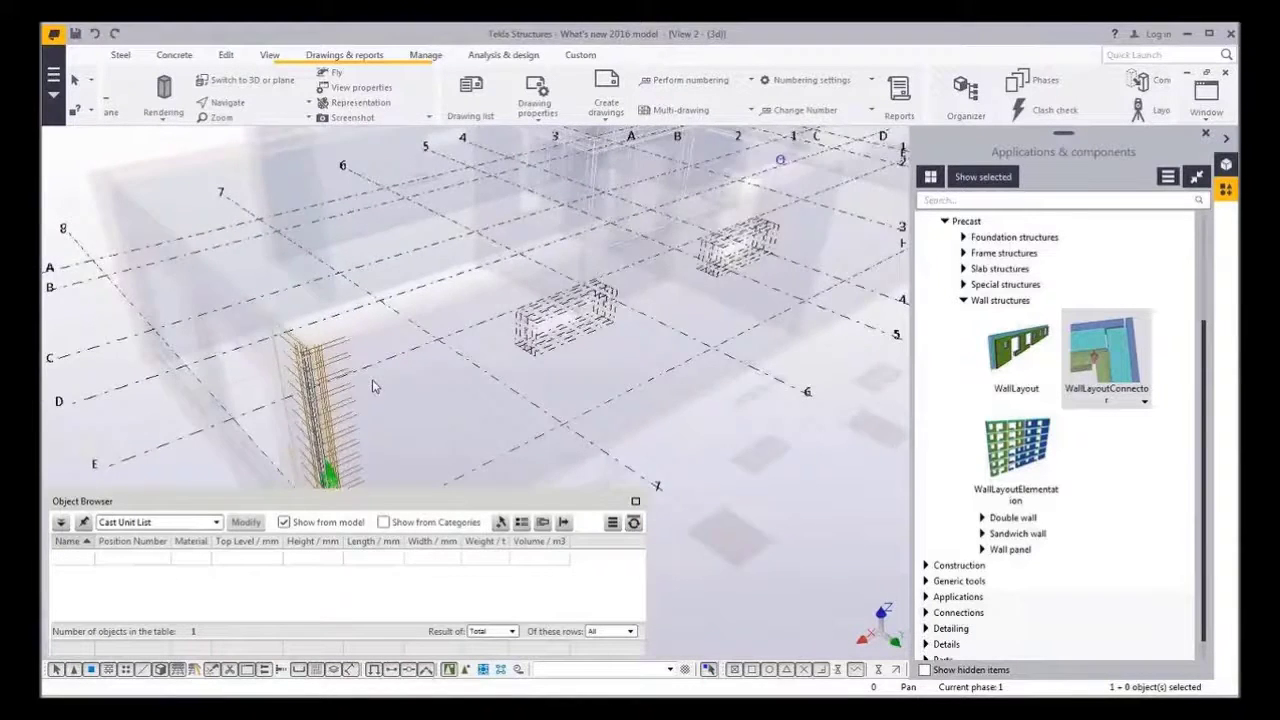
pyautogui.click(590, 395)
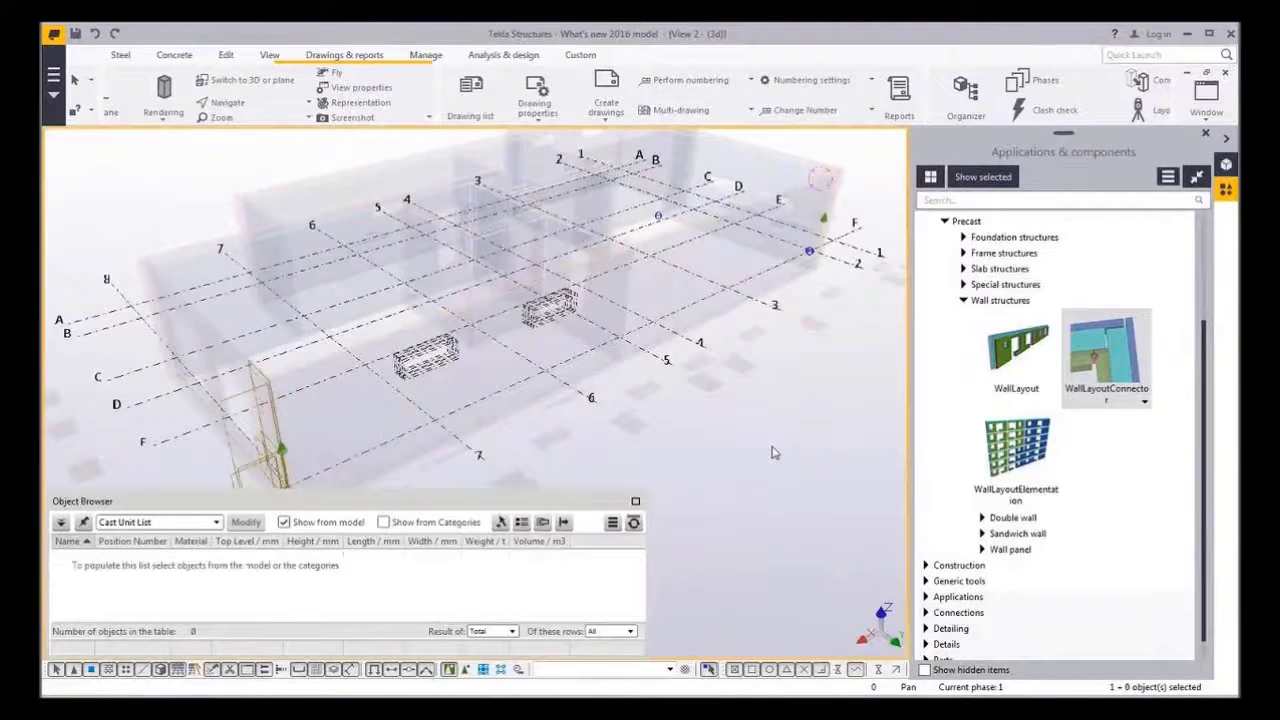
pyautogui.keyDown('ctrl'); pyautogui.moveTo(775, 464); pyautogui.dragTo(770, 427, button='middle'); pyautogui.keyUp('ctrl')
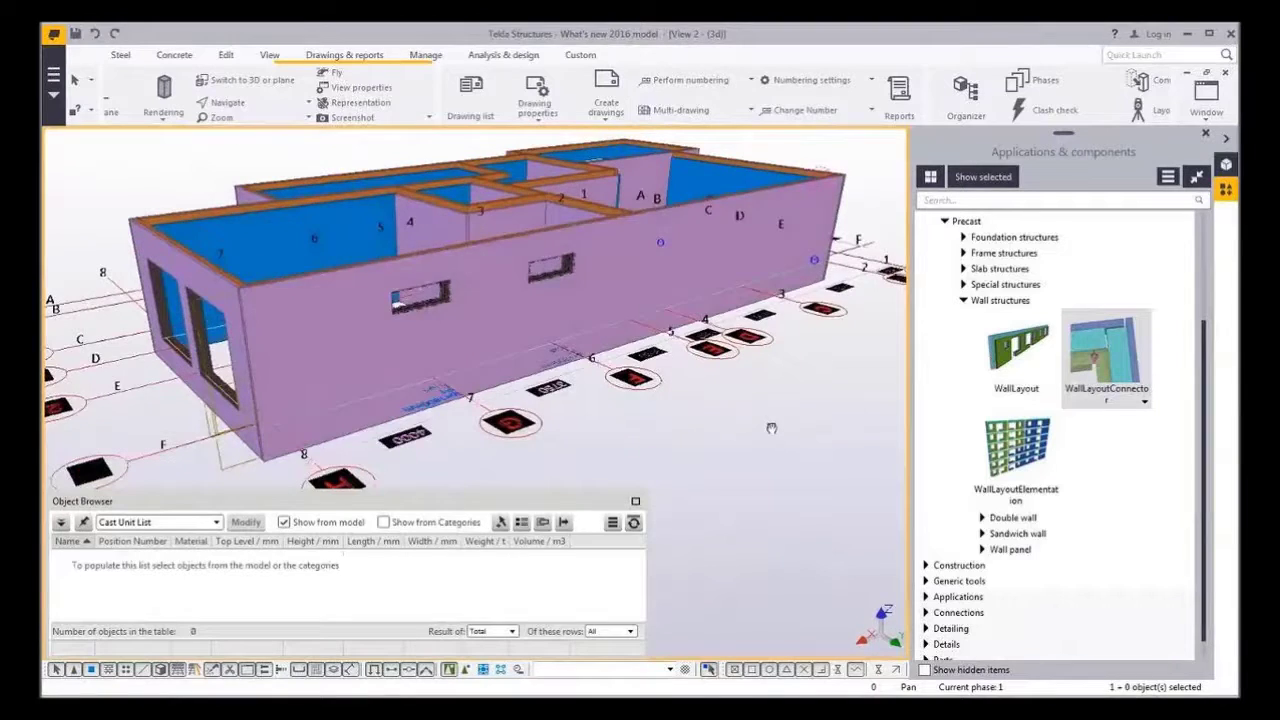
# Split the line F wall with automatic elementation, creating seams by length at 8000.00 6000.00 with the DW_standard seam settings
pyautogui.click(576, 279)
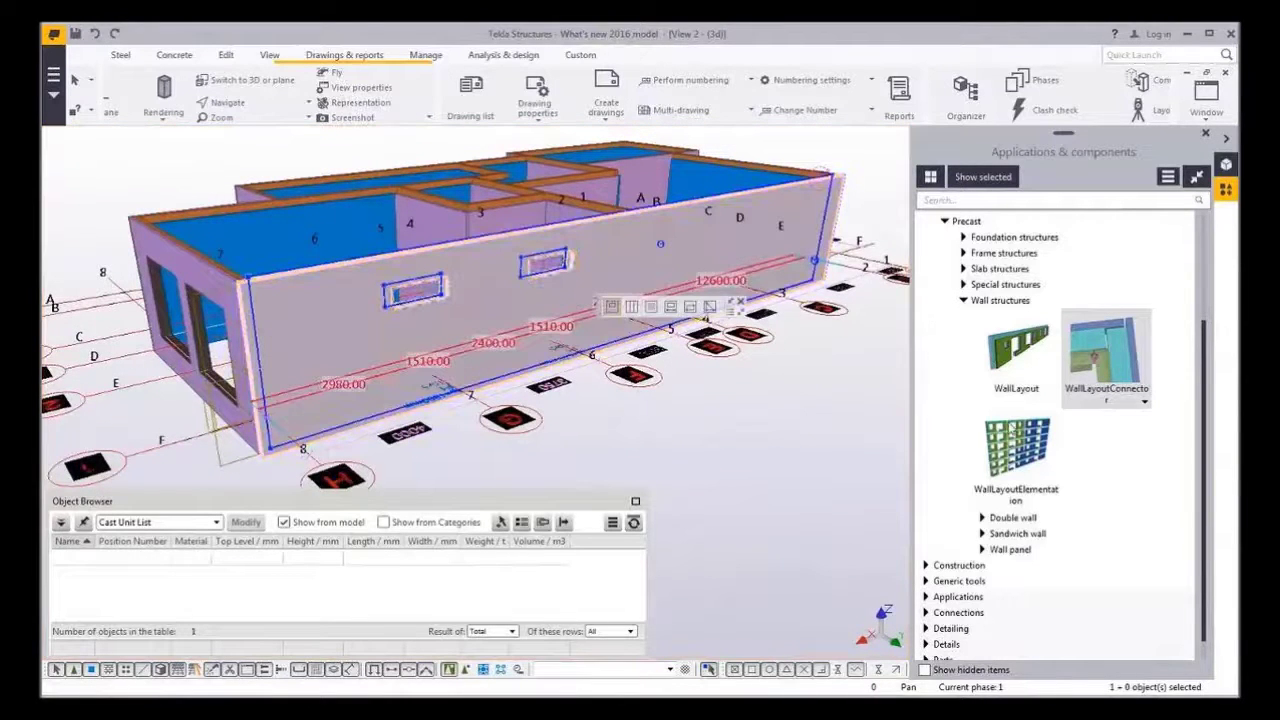
pyautogui.doubleClick(1014, 442)
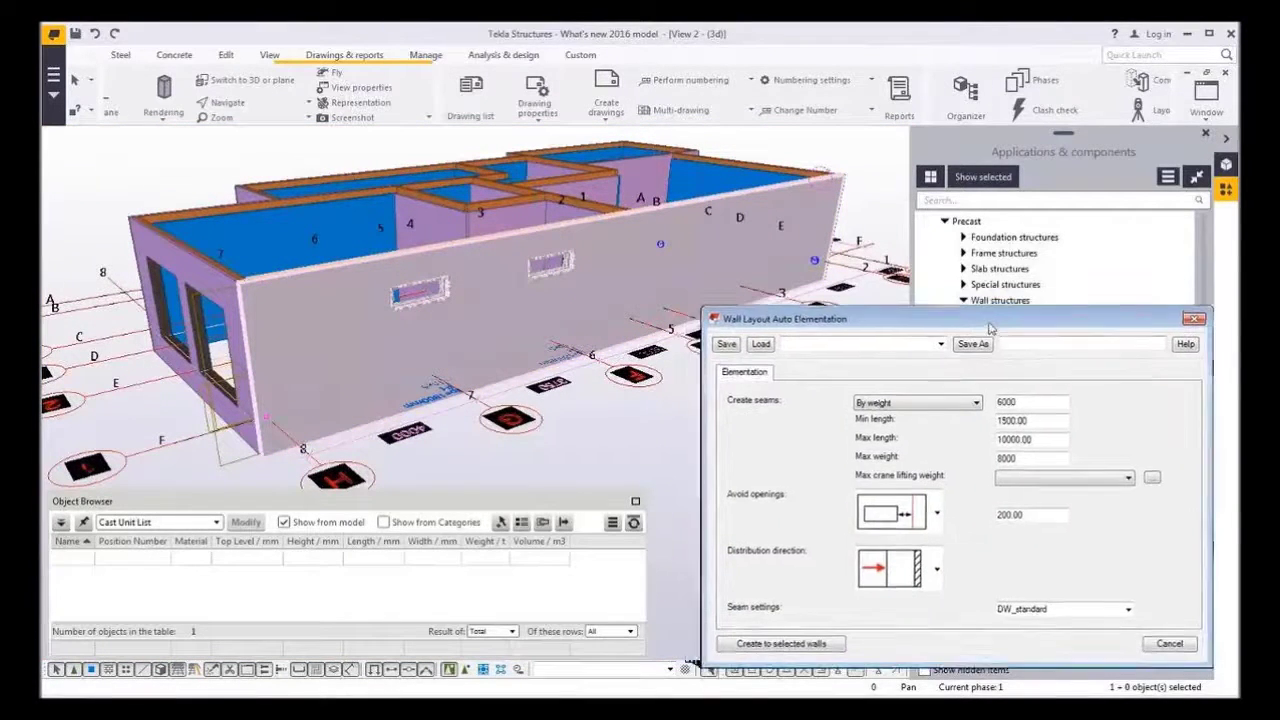
pyautogui.click(906, 405)
pyautogui.click(906, 415)
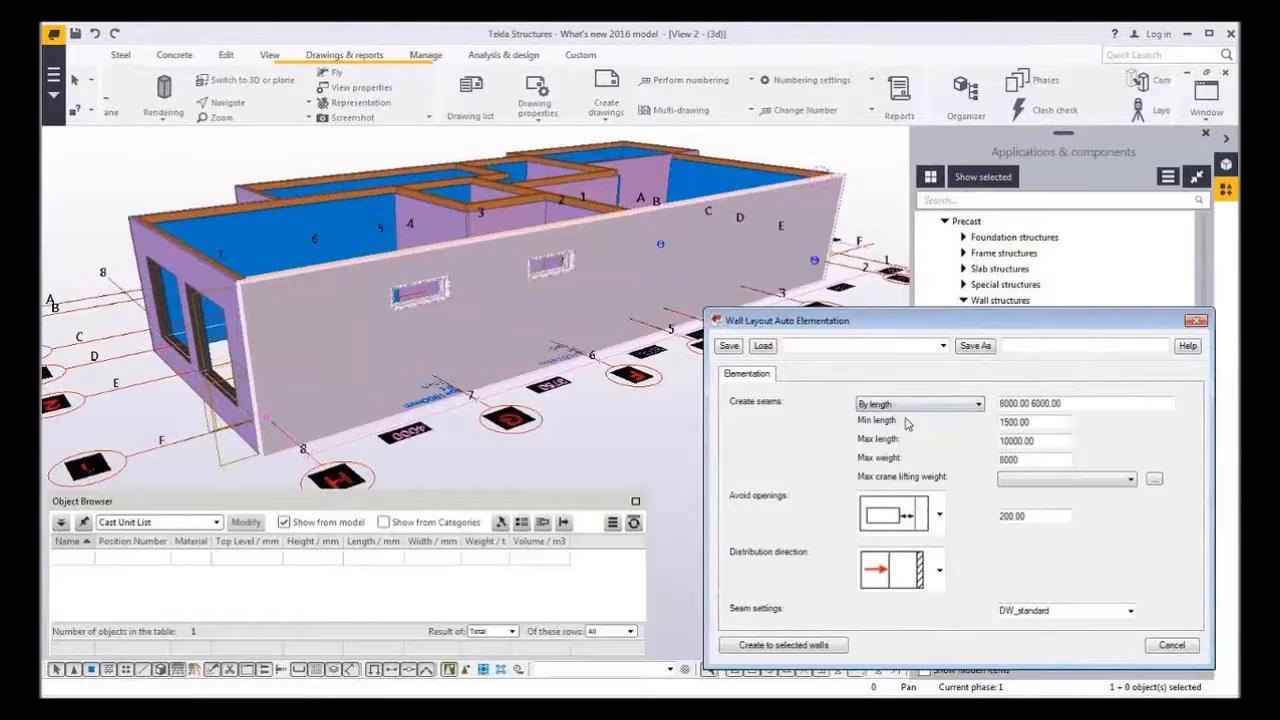
pyautogui.click(810, 646)
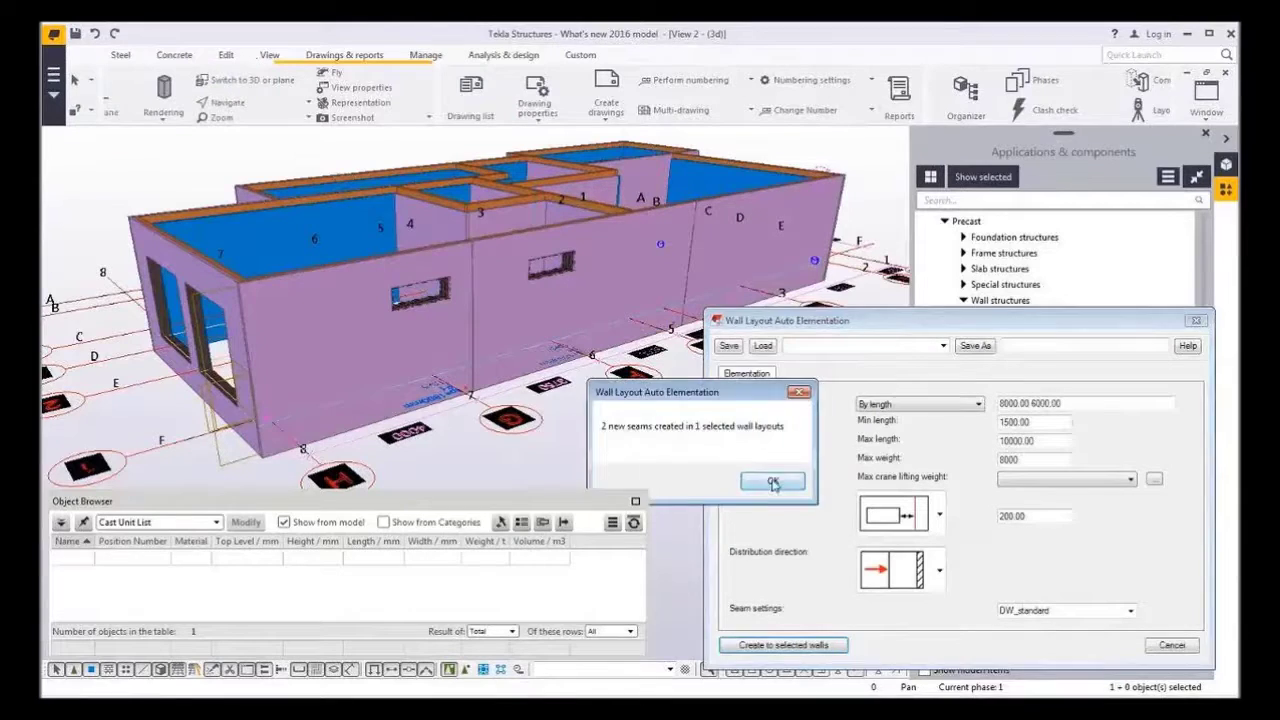
pyautogui.click(770, 484)
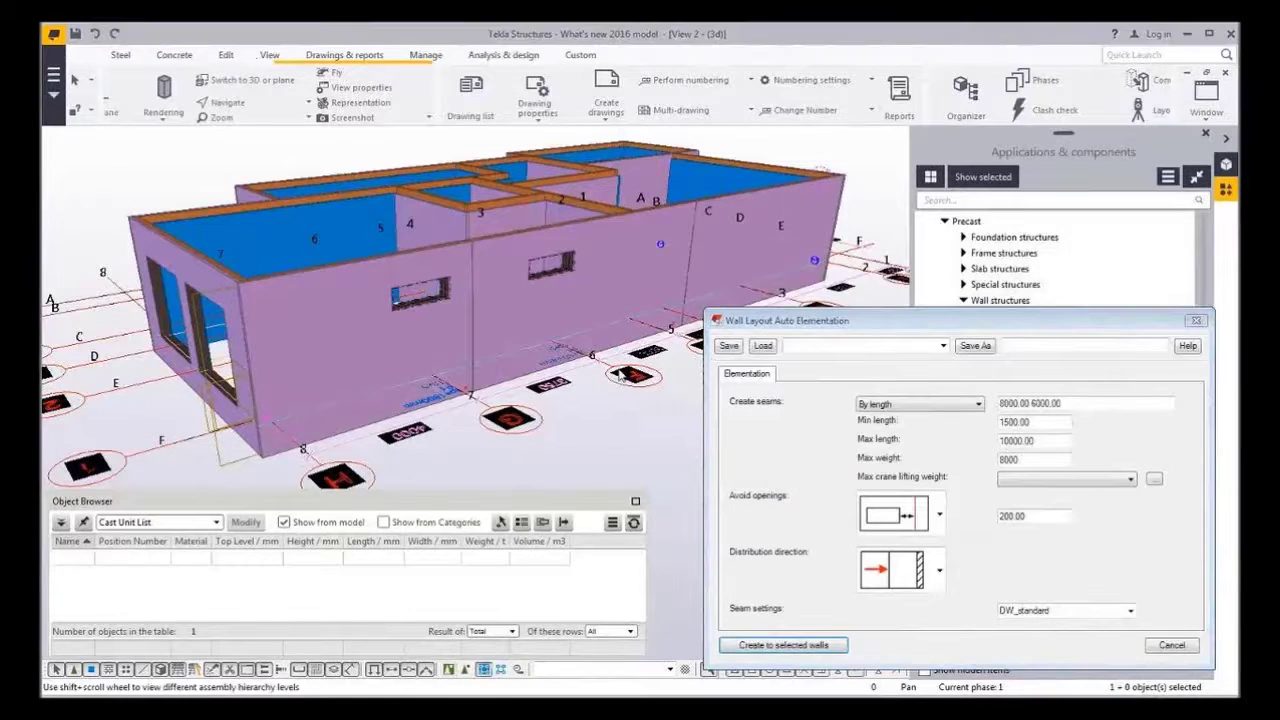
# List the line F wall's elements in the Object Browser and compare their lengths
pyautogui.click(647, 253)
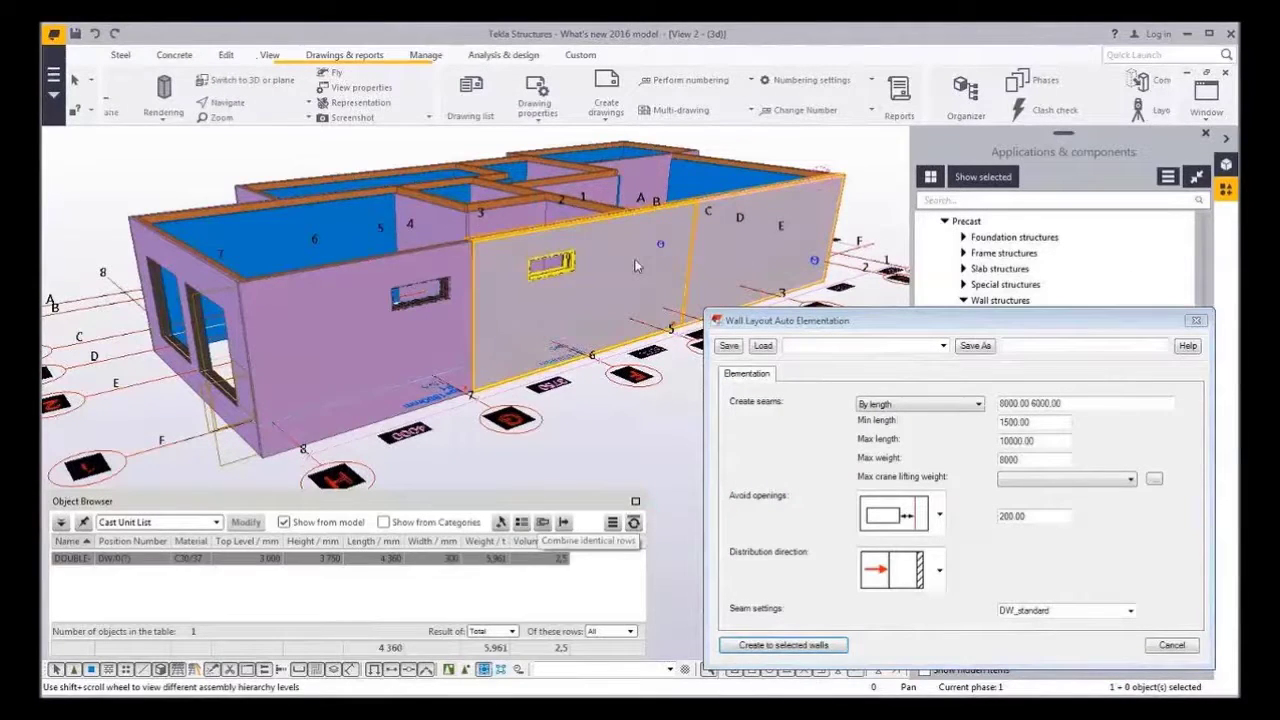
pyautogui.keyDown('ctrl'); pyautogui.click(450, 320); pyautogui.keyUp('ctrl')
pyautogui.keyDown('ctrl'); pyautogui.click(450, 320); pyautogui.keyUp('ctrl')
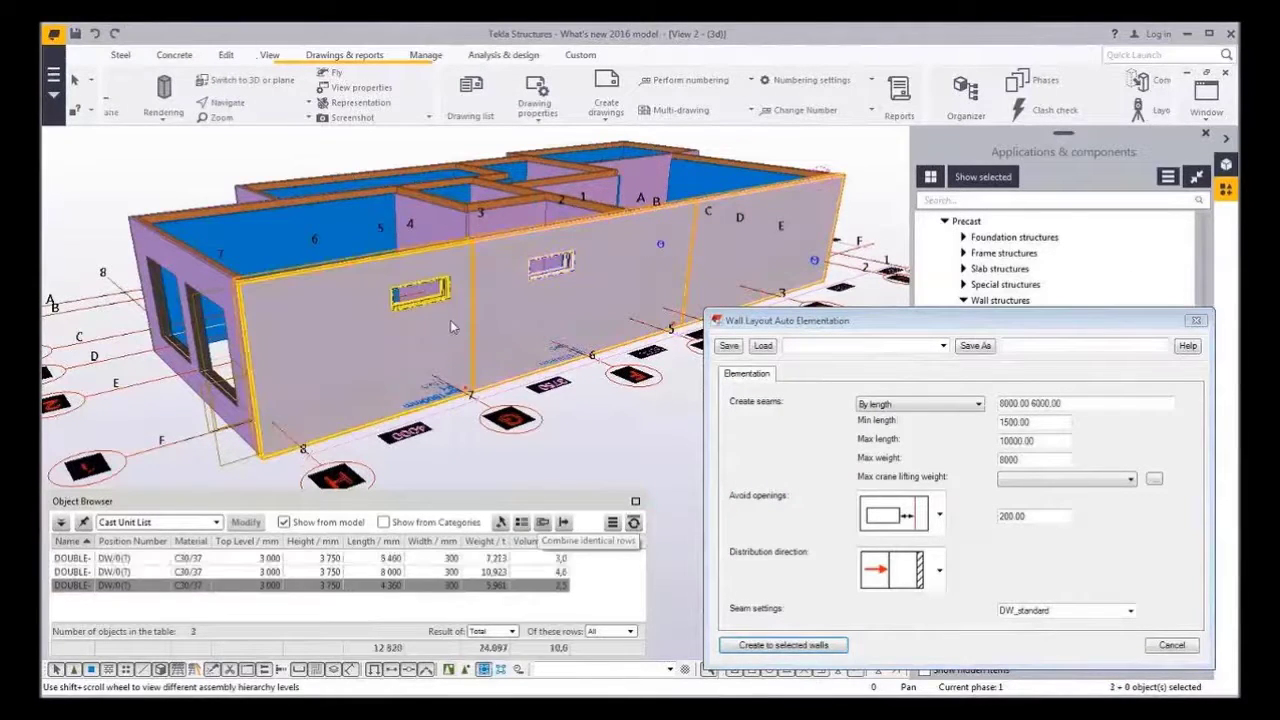
pyautogui.click(633, 524)
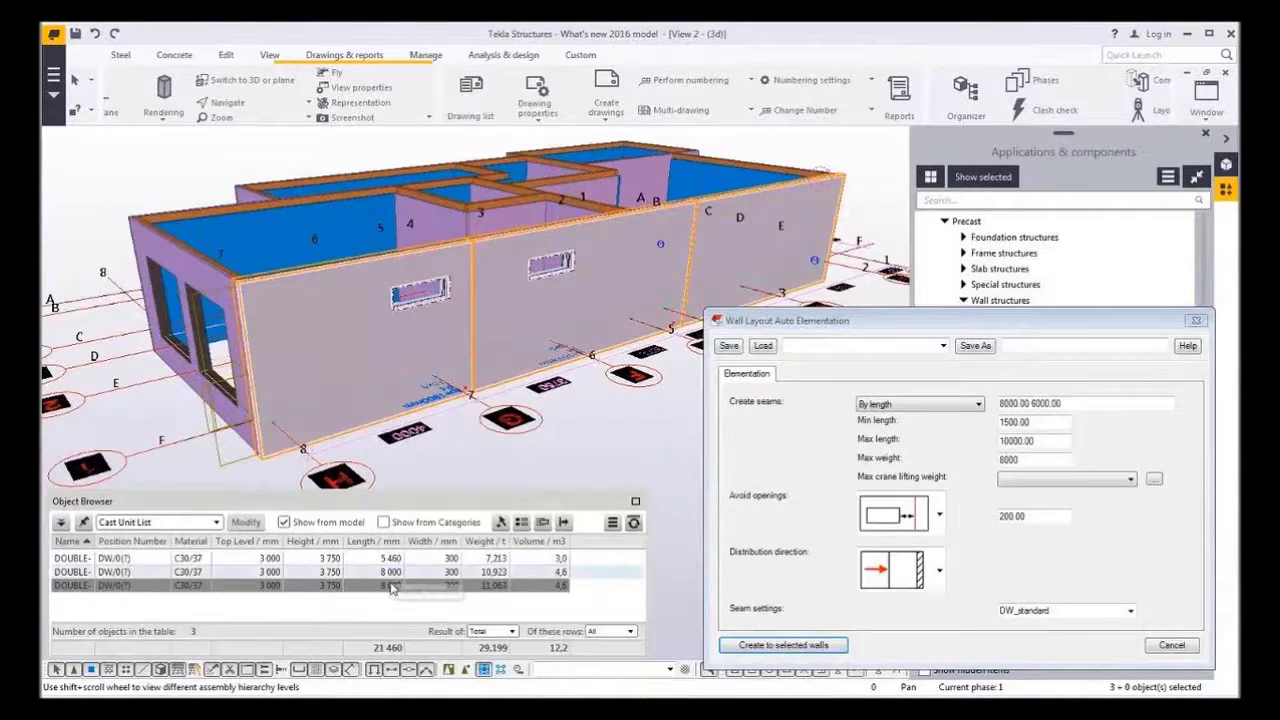
pyautogui.click(644, 448)
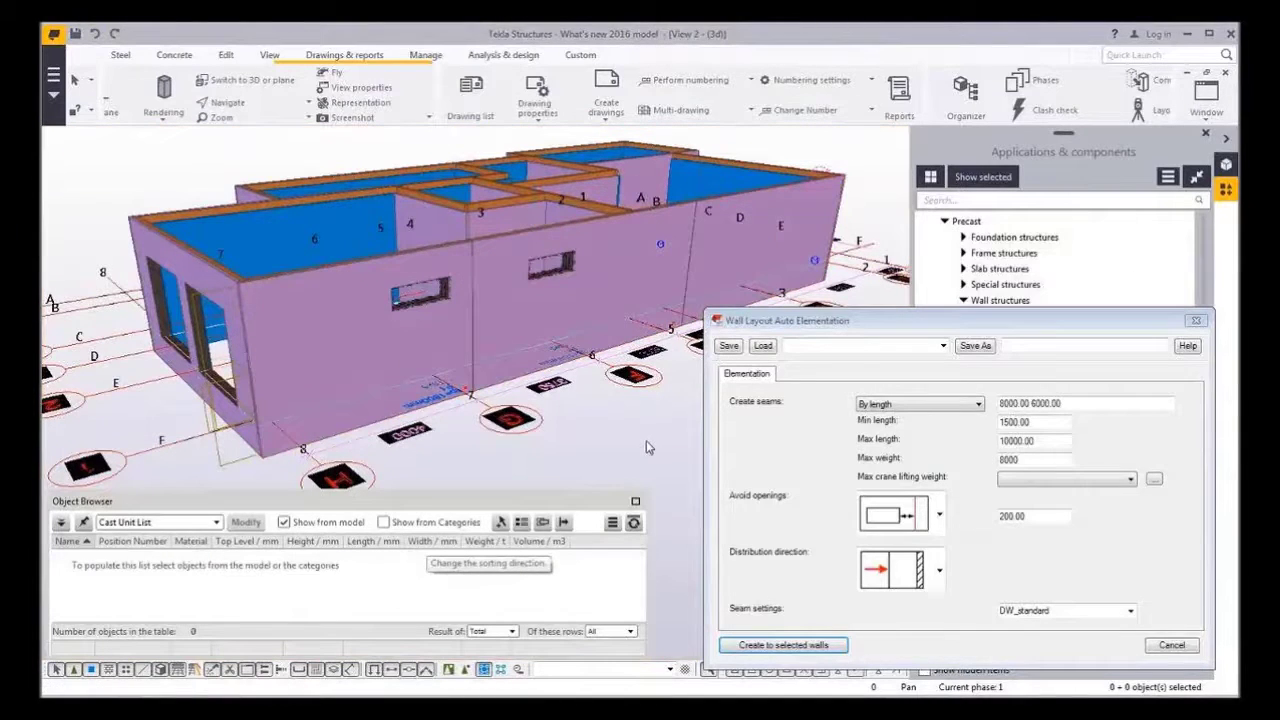
# Clear the by-length seams and divide the line F wall by number into 2 elements with automatic elementation
pyautogui.click(892, 404)
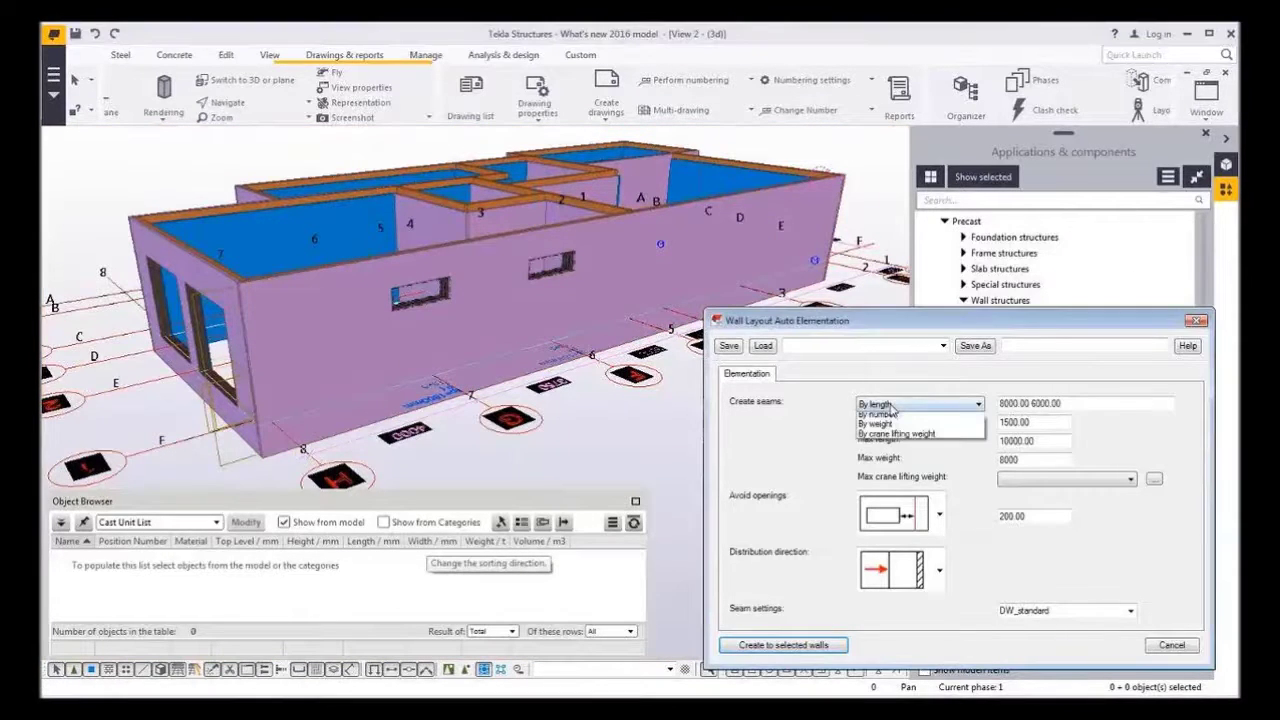
pyautogui.click(880, 414)
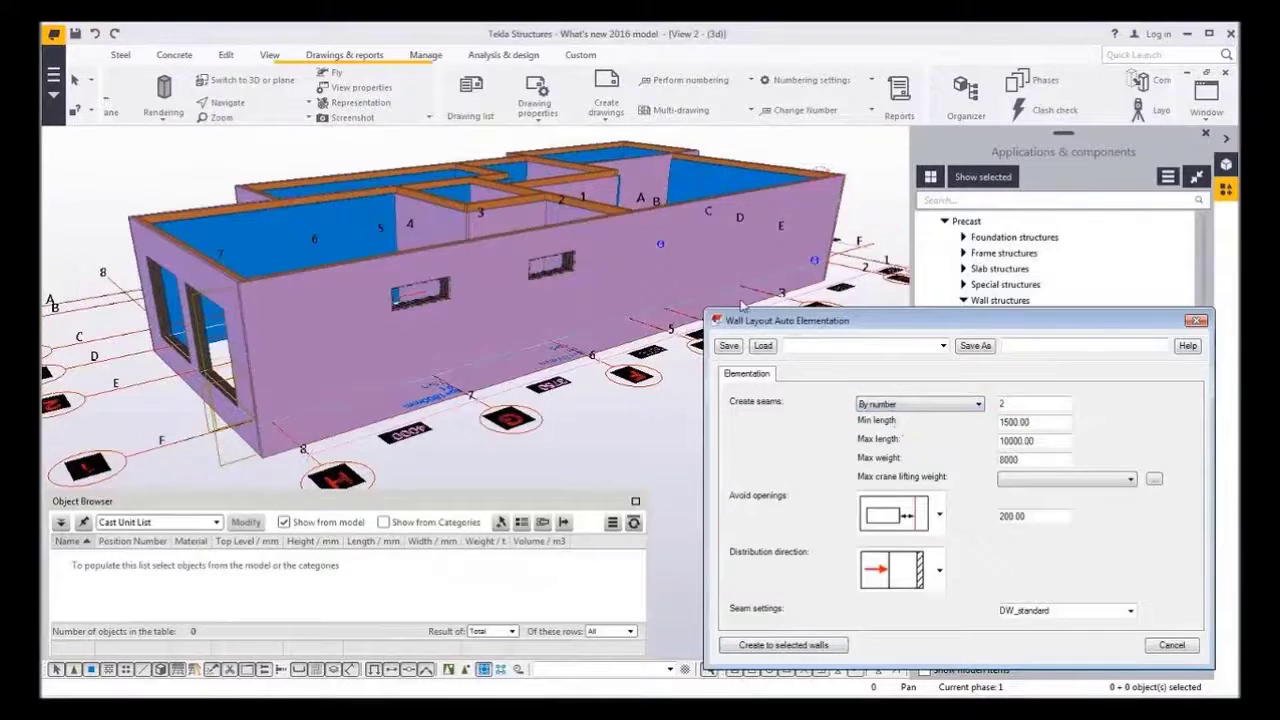
pyautogui.click(449, 669)
pyautogui.click(557, 311)
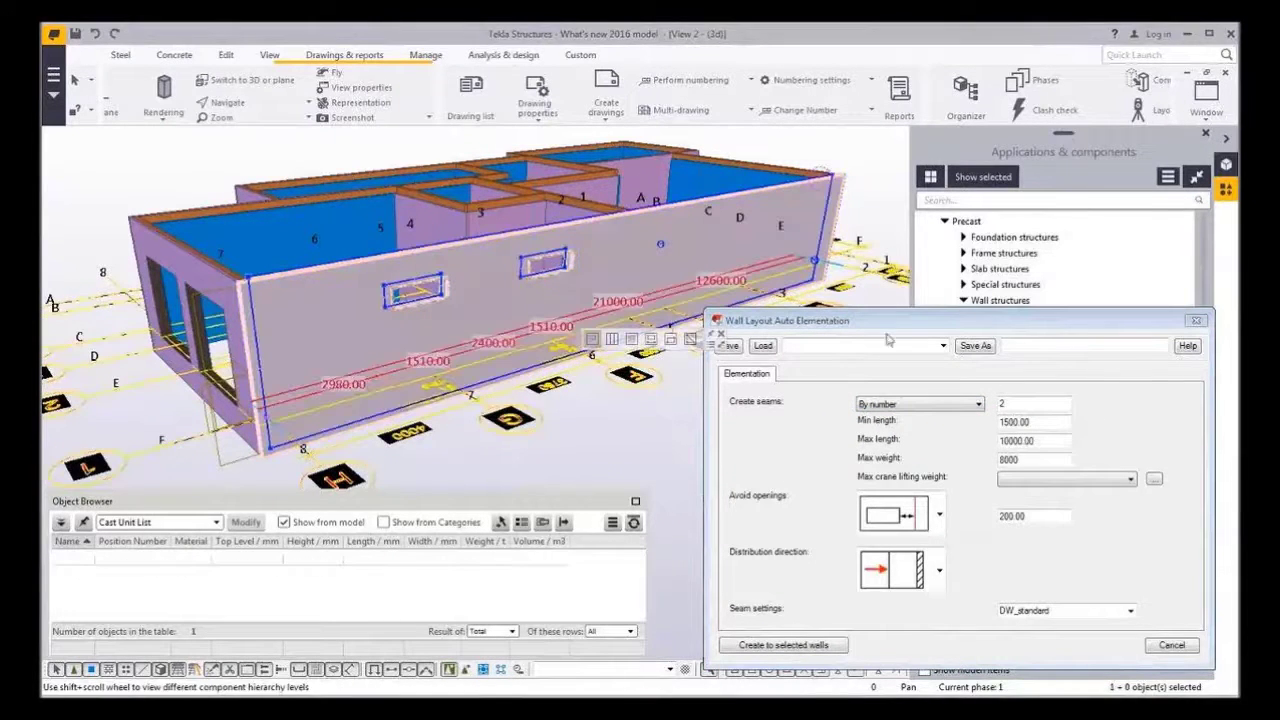
pyautogui.click(820, 647)
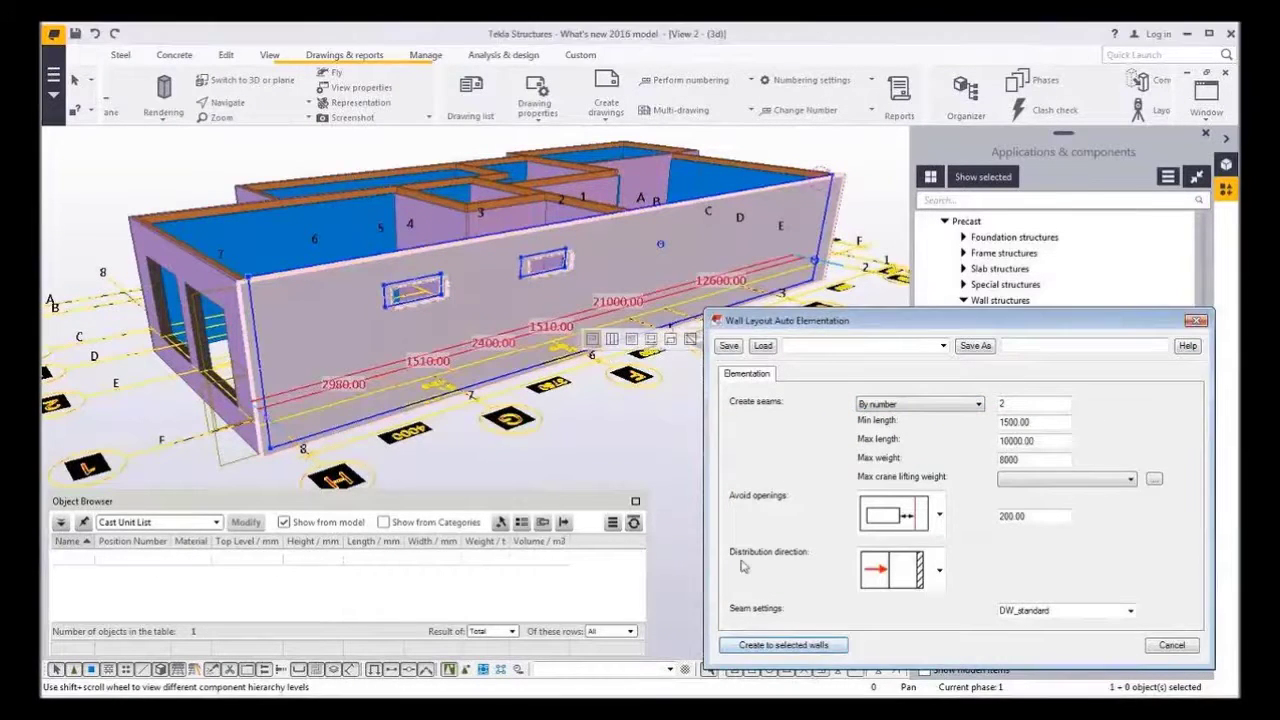
pyautogui.click(757, 648)
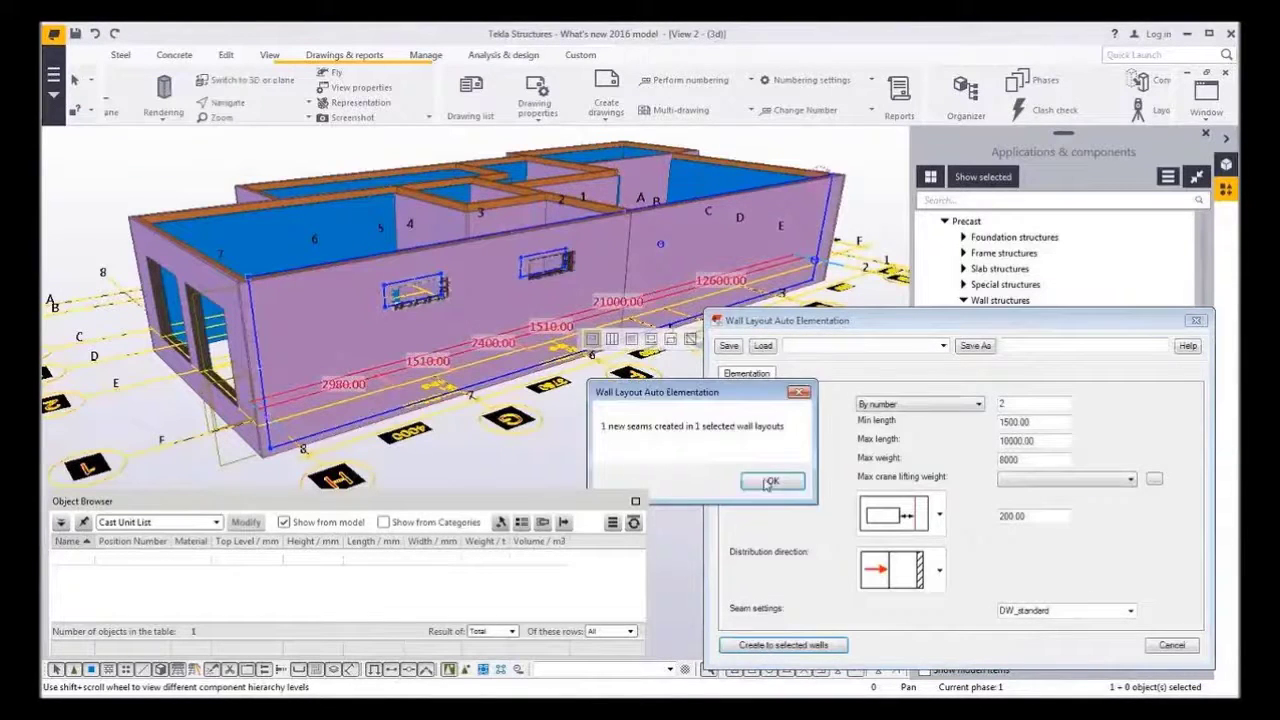
pyautogui.click(771, 482)
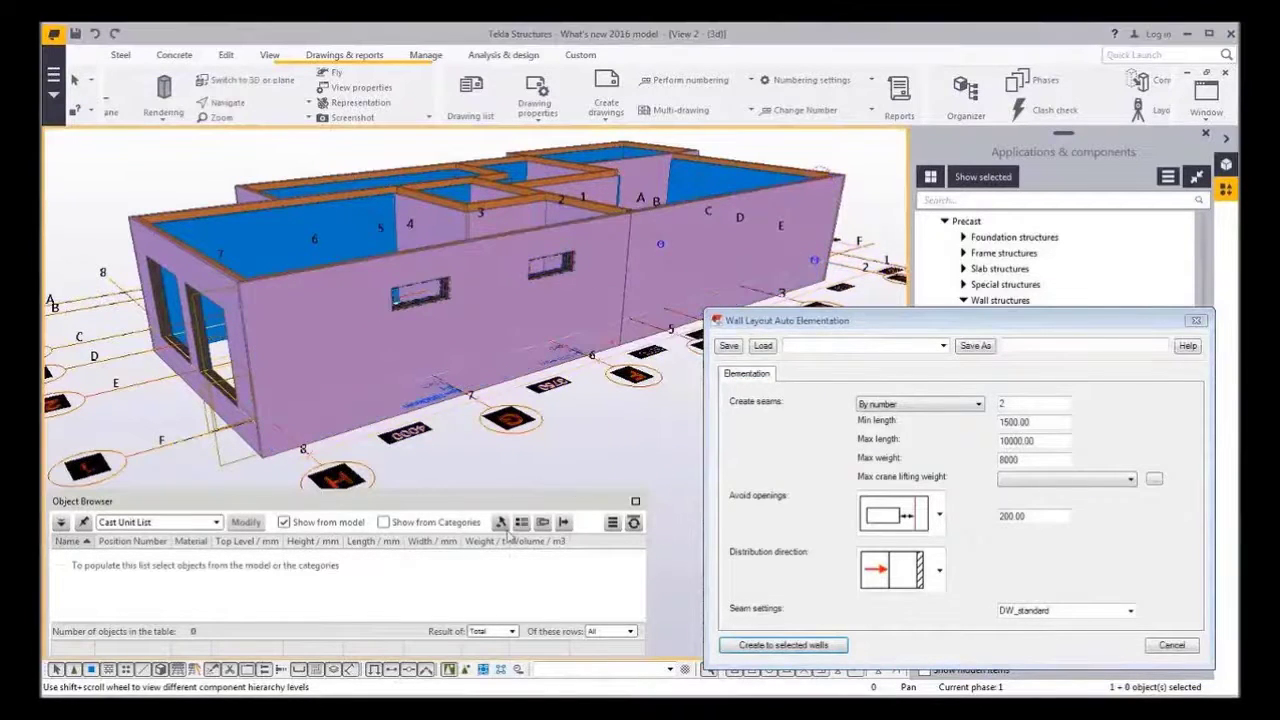
# Open the seam's properties, move the seam to grid line 6 and view the parts rendered transparent
pyautogui.doubleClick(636, 280)
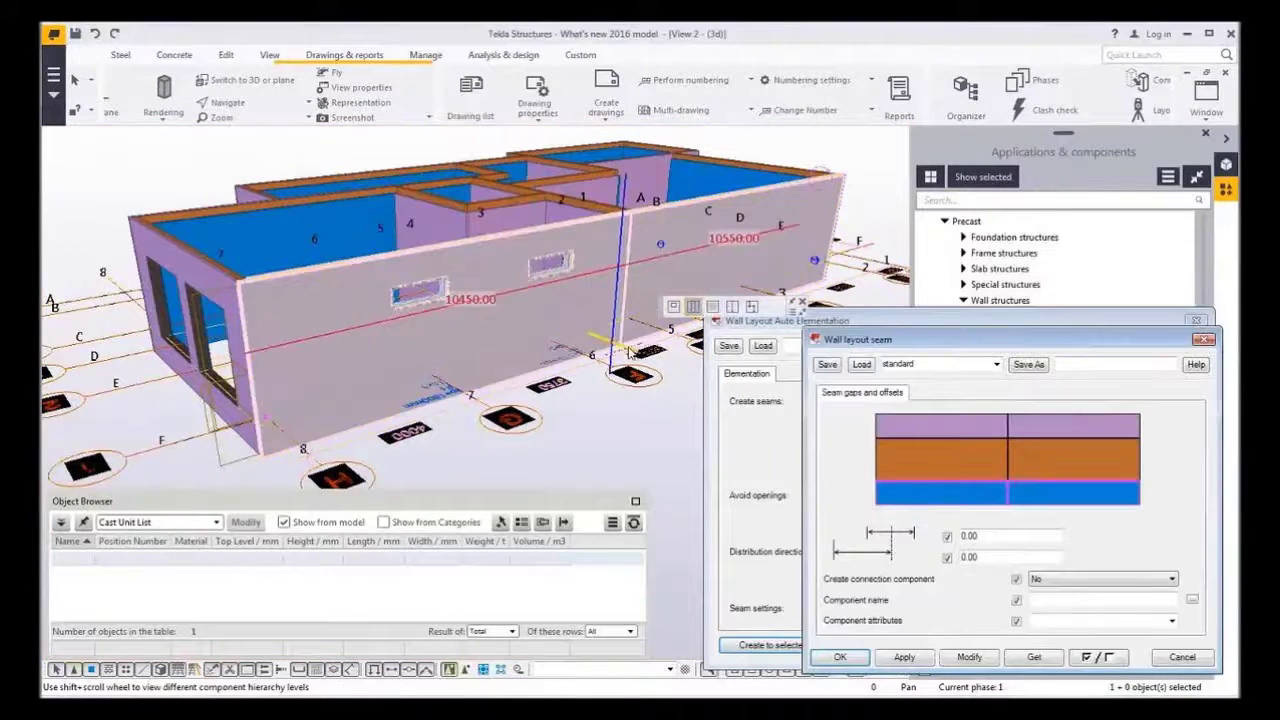
pyautogui.moveTo(629, 348); pyautogui.dragTo(608, 358)
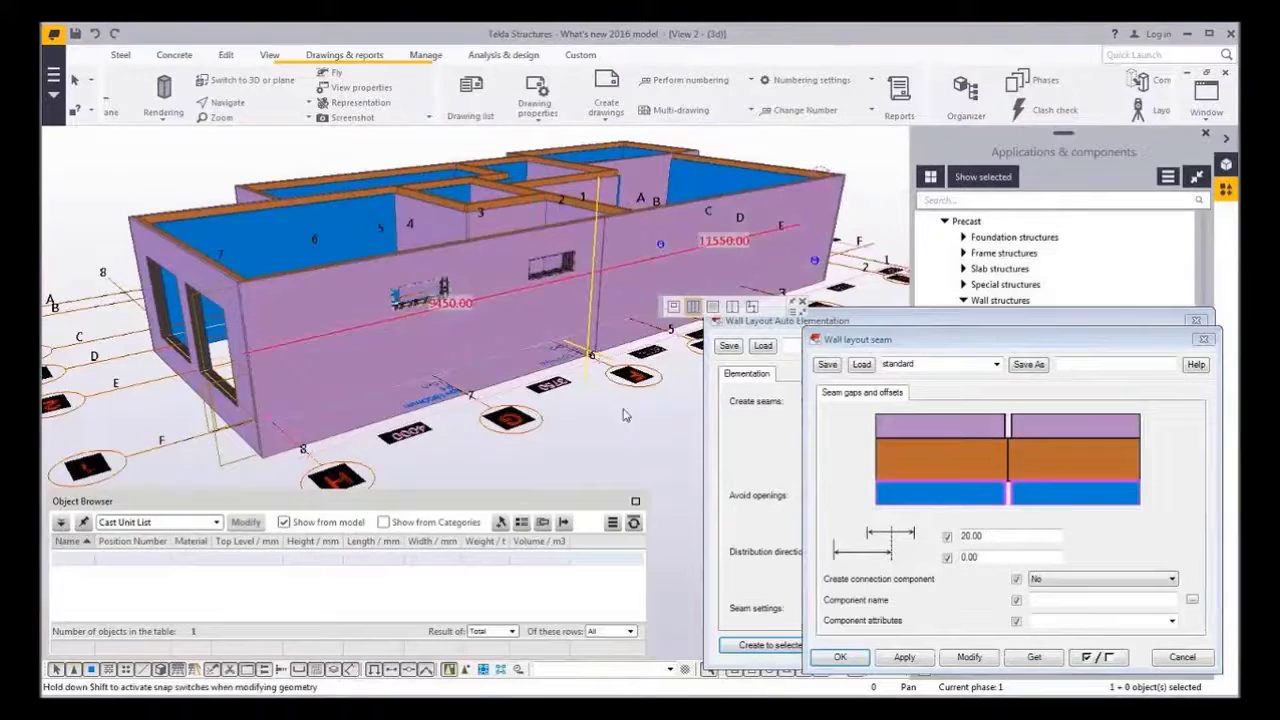
pyautogui.hotkey('ctrl', '2')
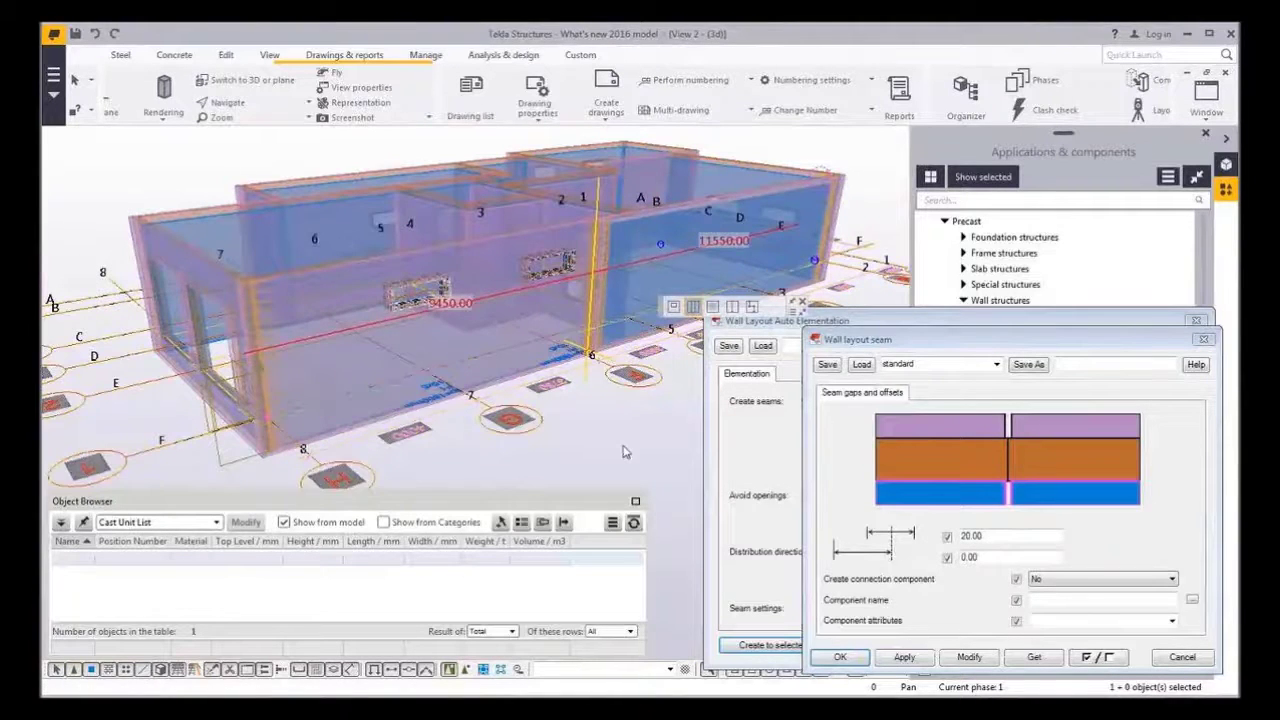
pyautogui.click(622, 452)
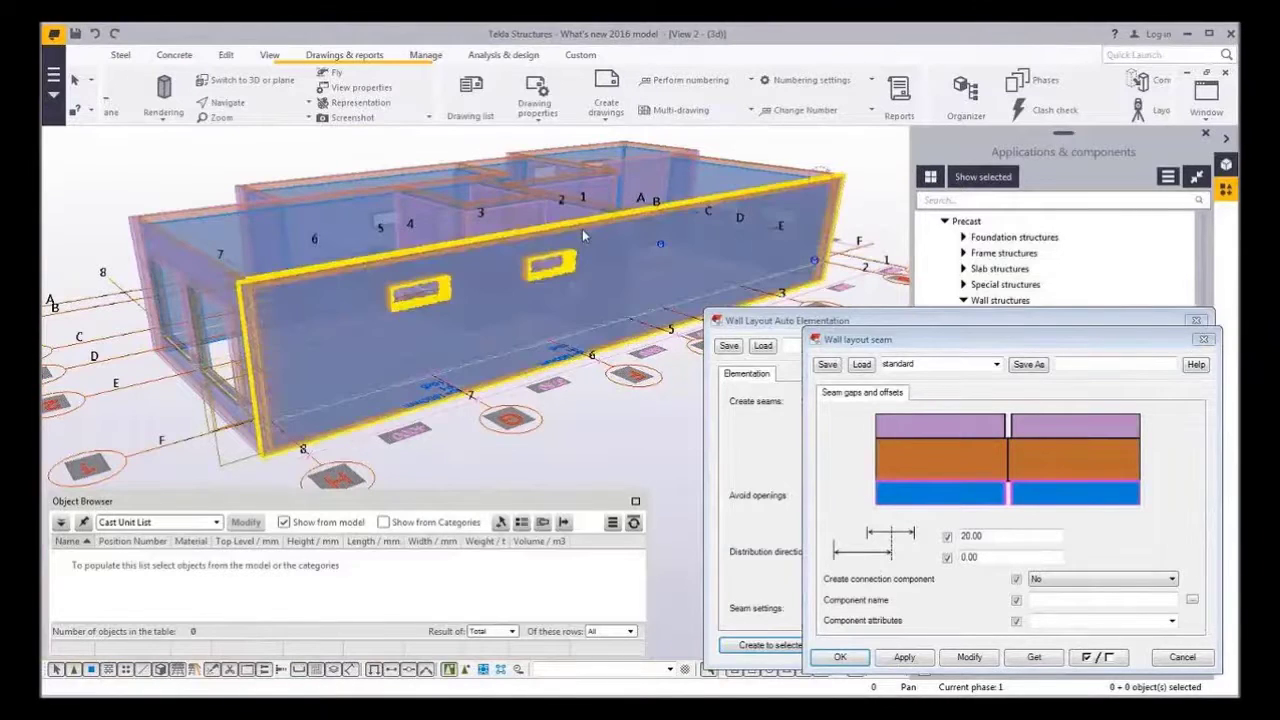
# Split the line F wall with automatic elementation, creating seams by weight with a value of 6000
pyautogui.click(752, 285)
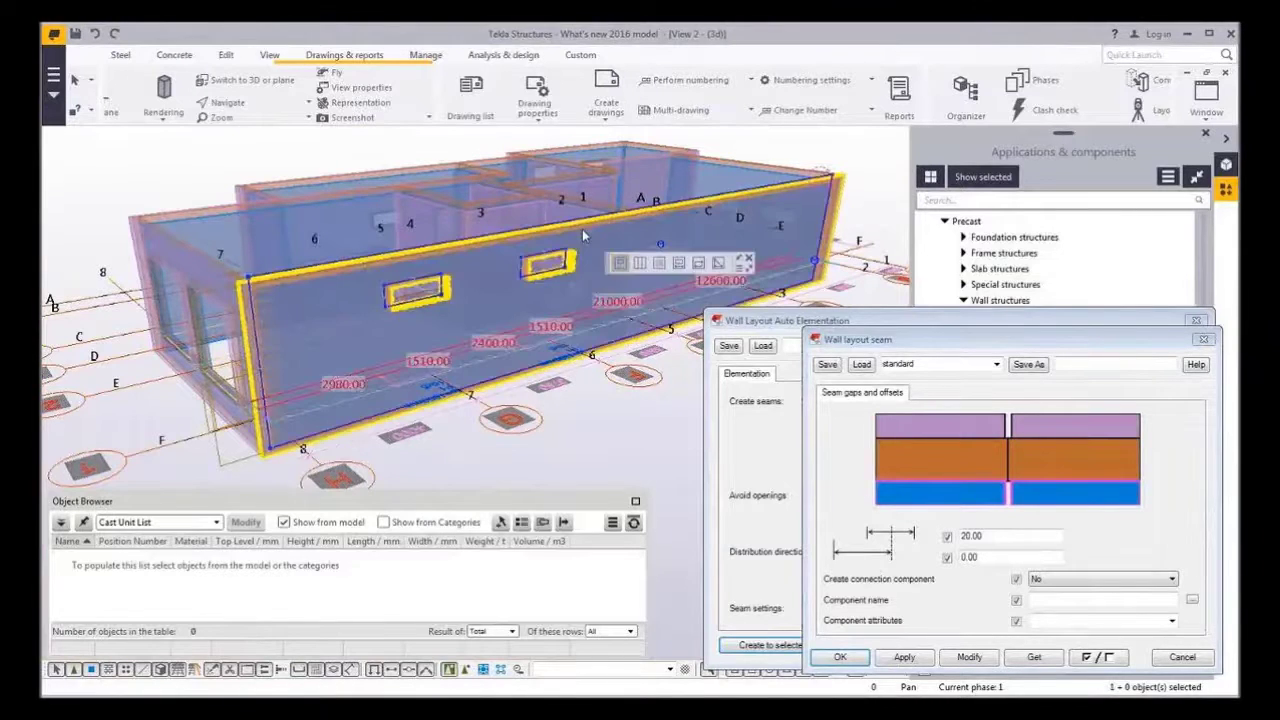
pyautogui.click(1203, 339)
pyautogui.click(920, 404)
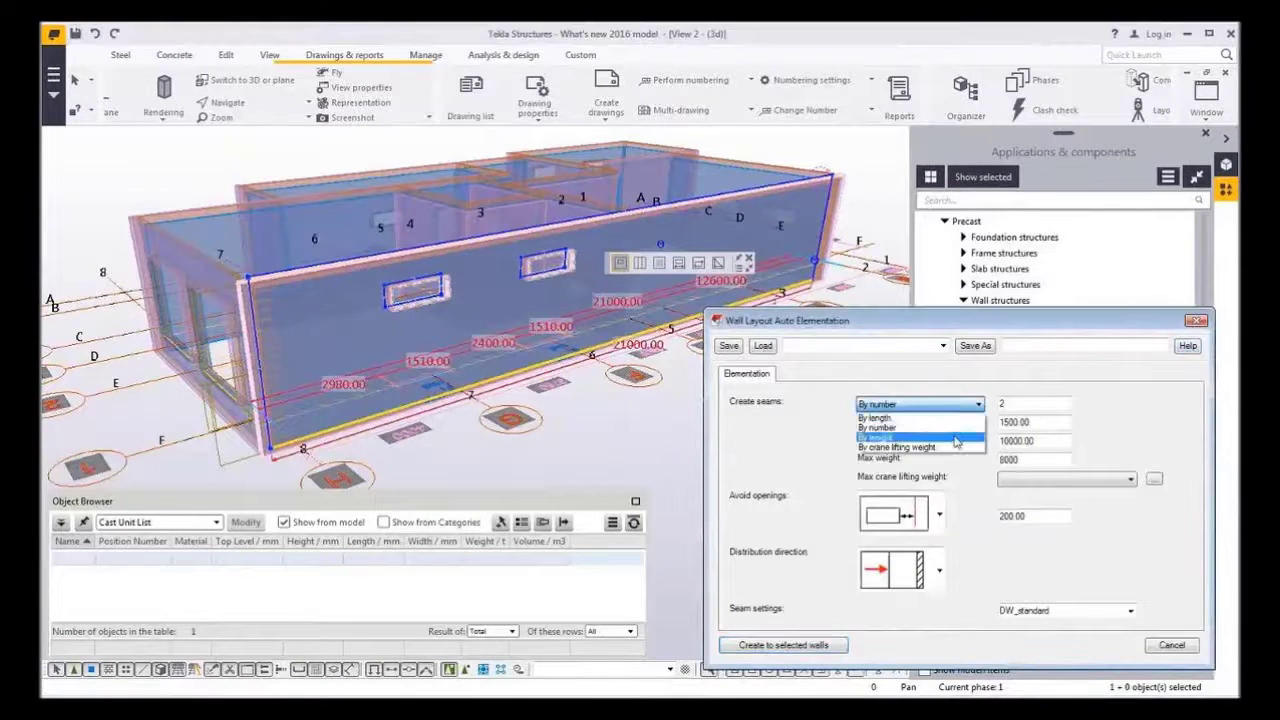
pyautogui.click(880, 437)
pyautogui.click(784, 645)
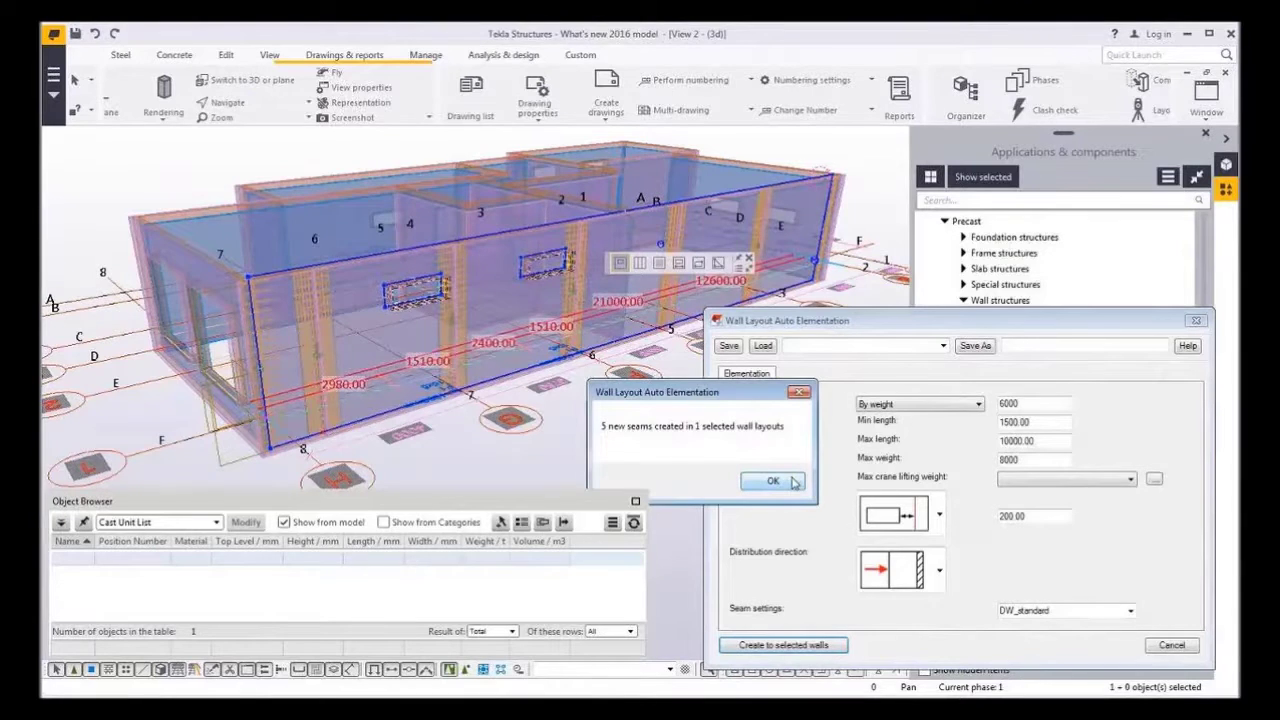
pyautogui.click(773, 481)
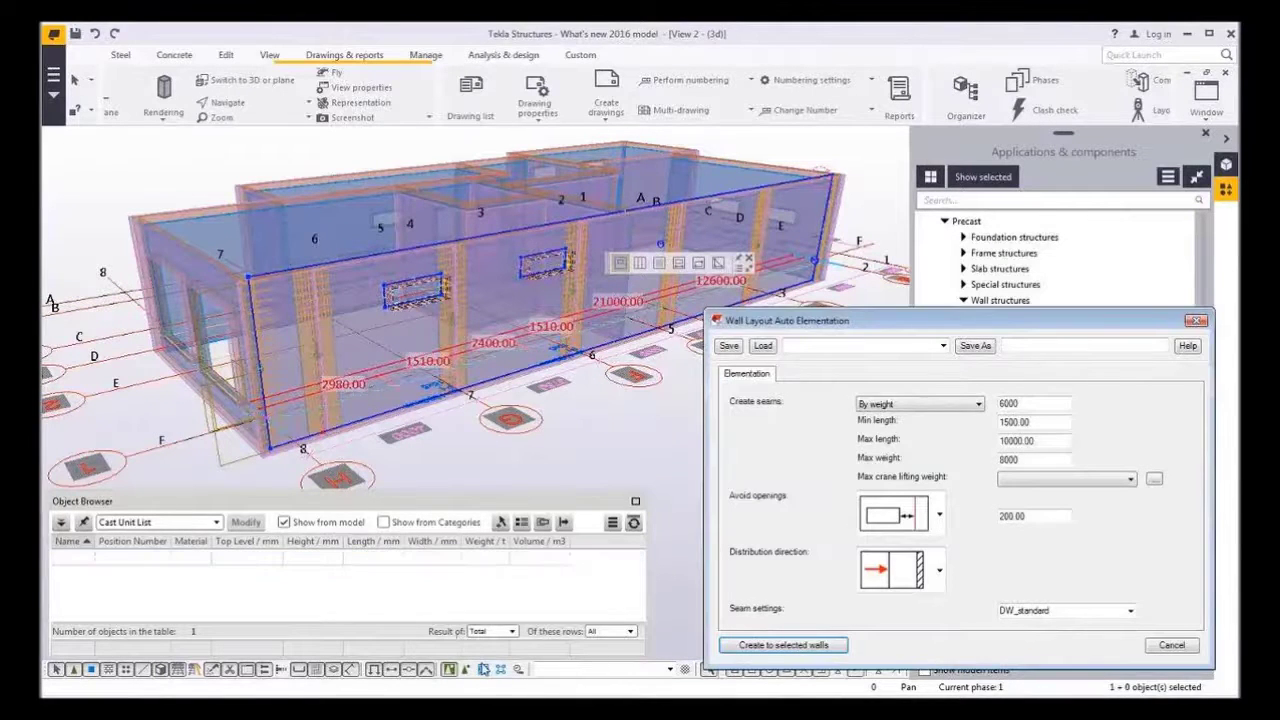
# List all the by-weight elements of the line F wall in the Object Browser and check their weights
pyautogui.click(629, 440)
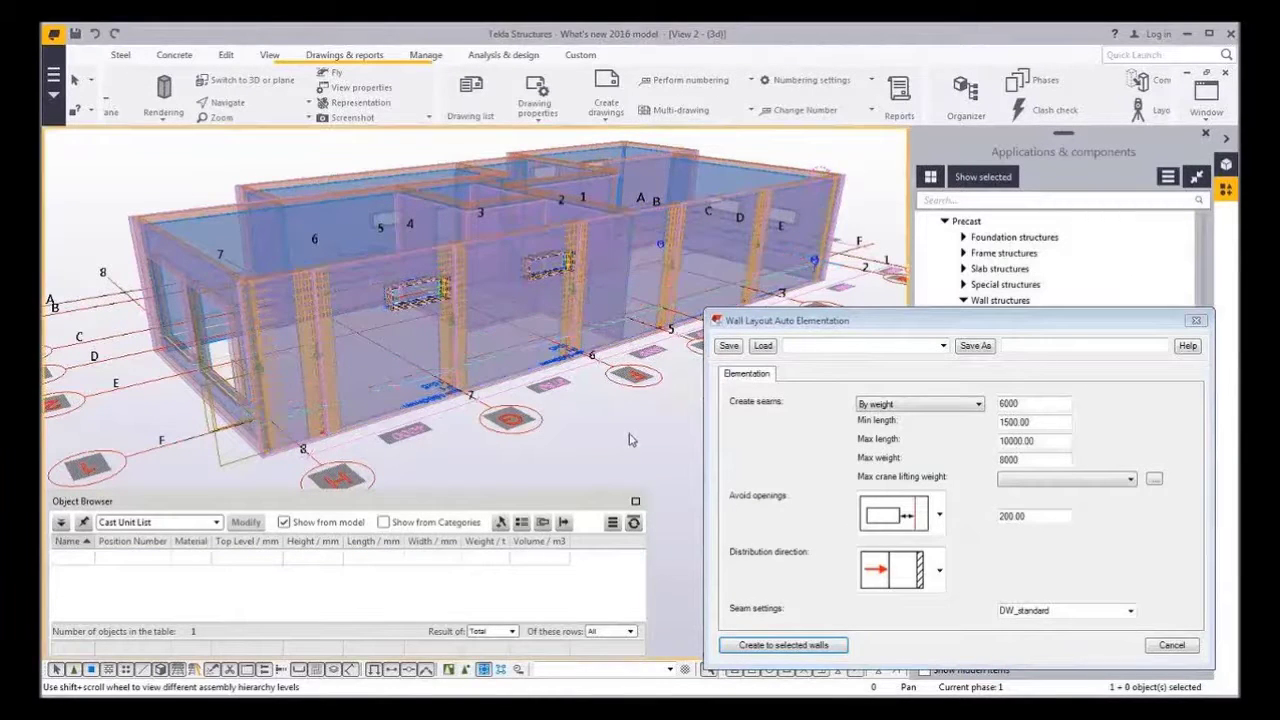
pyautogui.click(792, 230)
pyautogui.keyDown('shift'); pyautogui.click(719, 213); pyautogui.keyUp('shift')
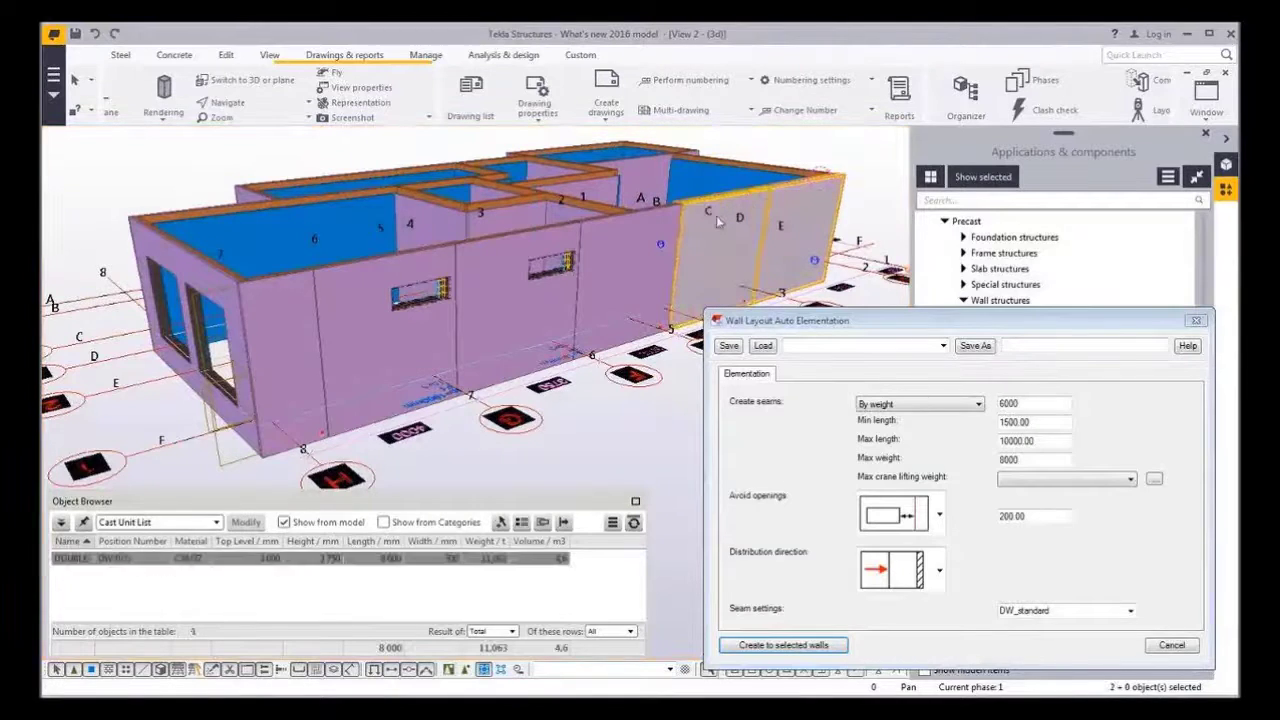
pyautogui.keyDown('shift'); pyautogui.click(641, 240); pyautogui.keyUp('shift')
pyautogui.keyDown('shift'); pyautogui.click(532, 260); pyautogui.keyUp('shift')
pyautogui.keyDown('shift'); pyautogui.click(355, 285); pyautogui.keyUp('shift')
pyautogui.keyDown('shift'); pyautogui.click(278, 307); pyautogui.keyUp('shift')
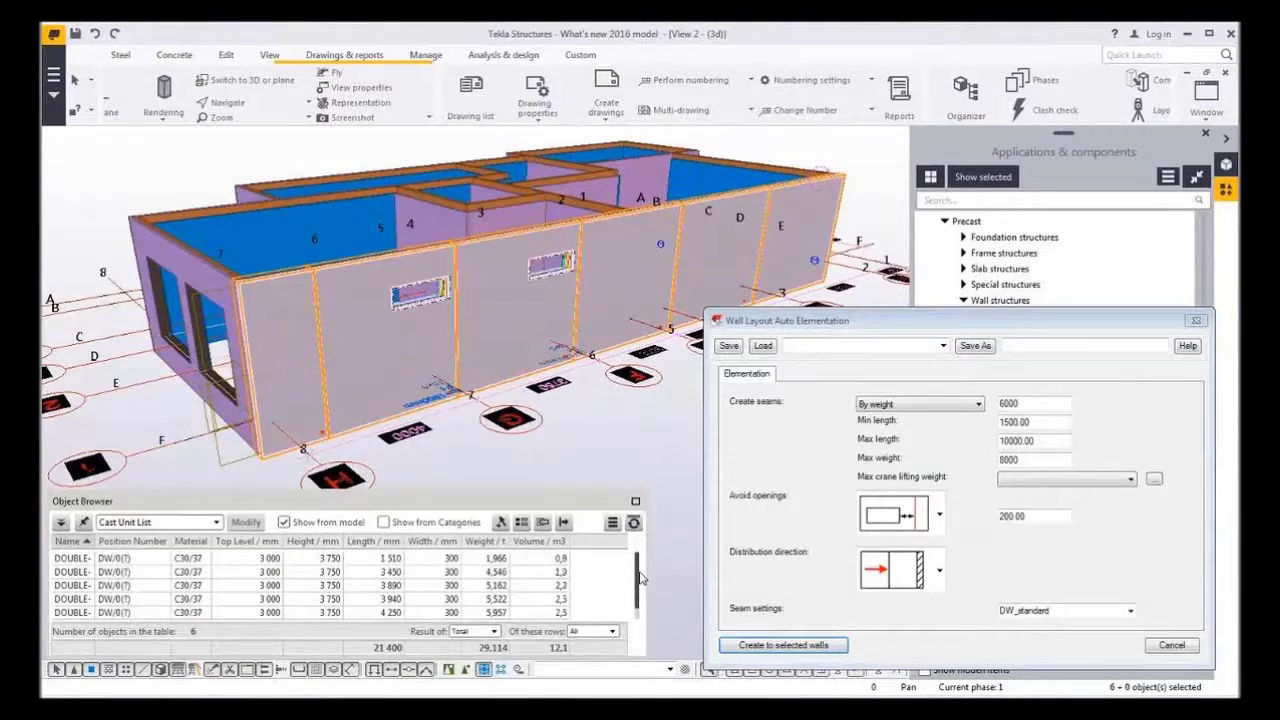
pyautogui.click(643, 441)
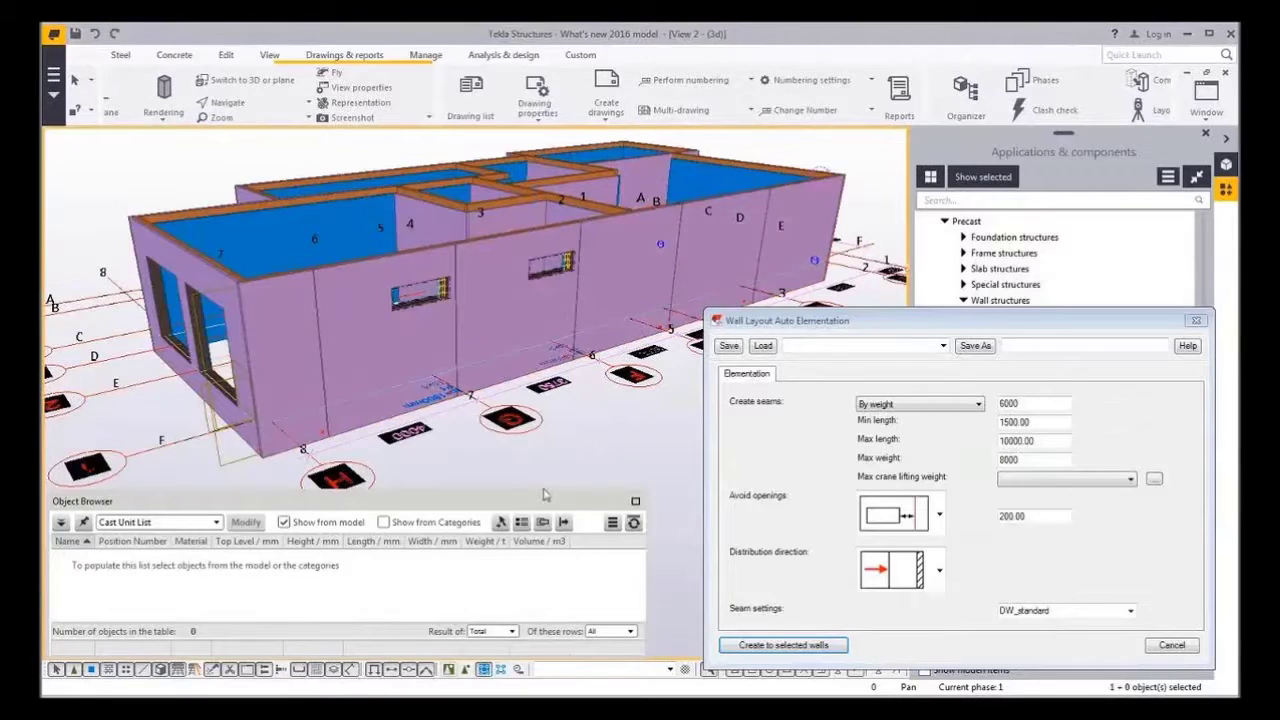
pyautogui.click(563, 478)
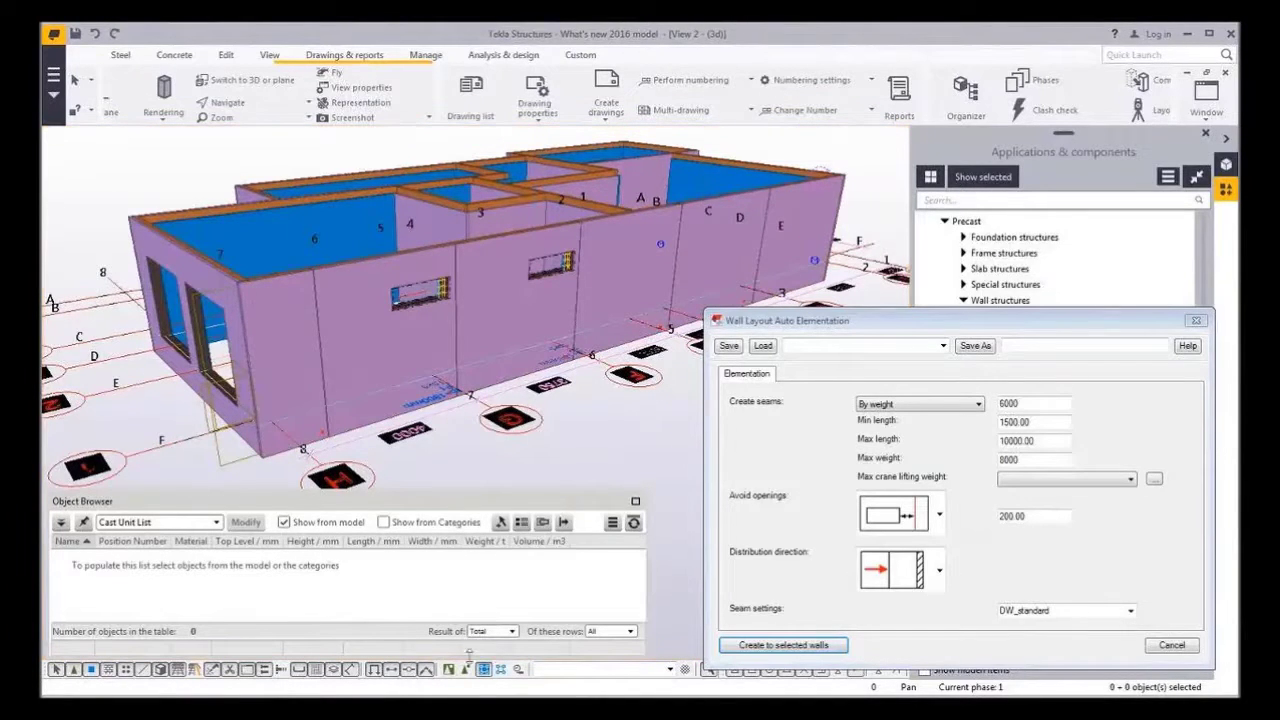
# Remove the by-weight seams from the line F wall
pyautogui.click(450, 671)
pyautogui.click(571, 447)
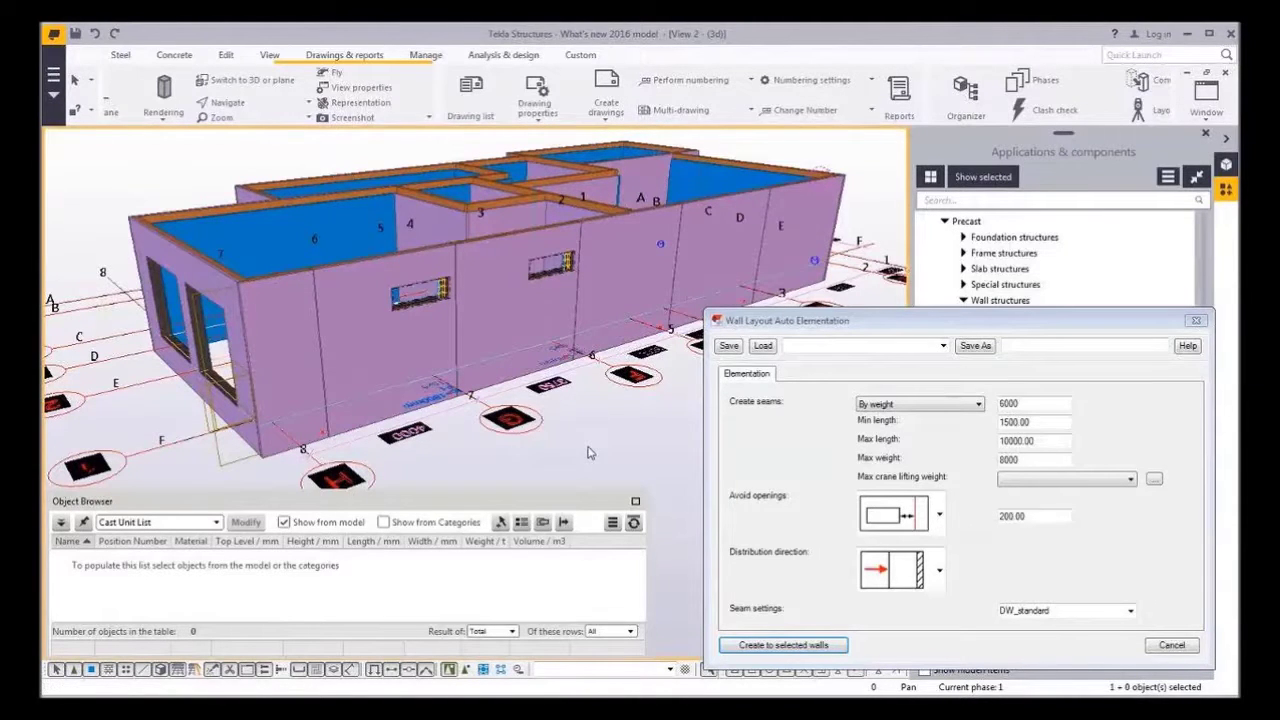
pyautogui.click(588, 453)
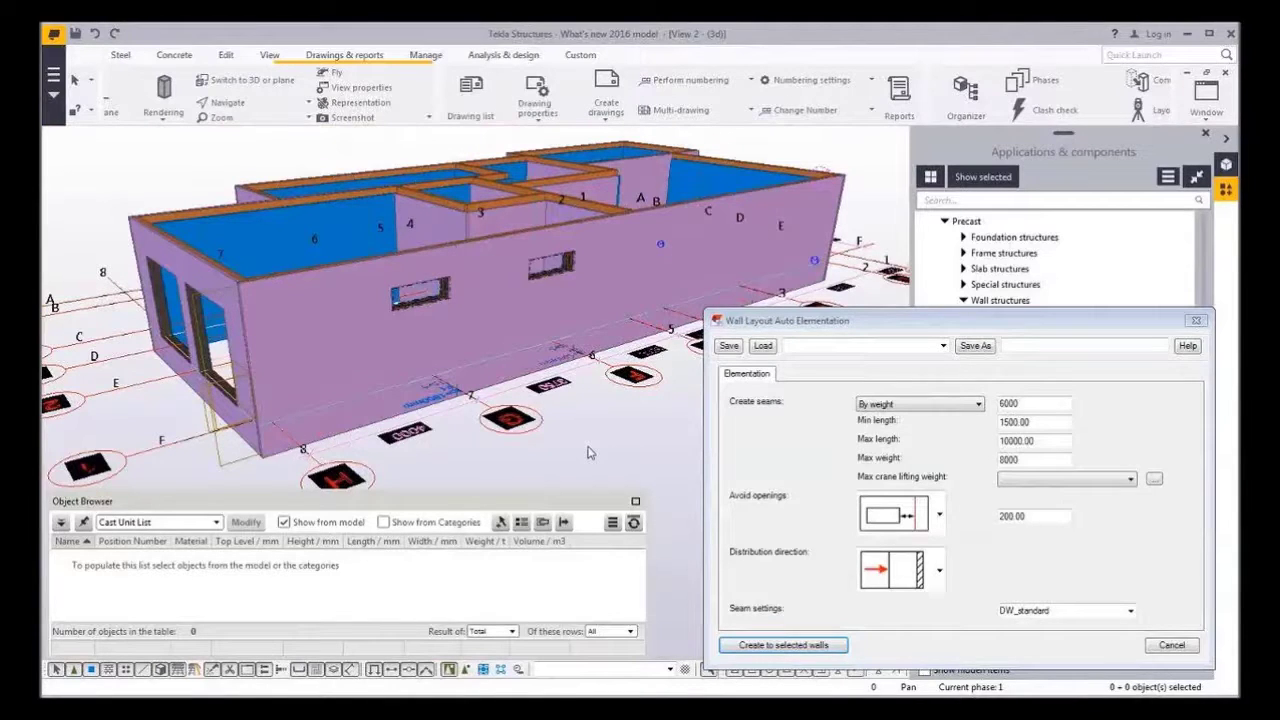
pyautogui.click(590, 453)
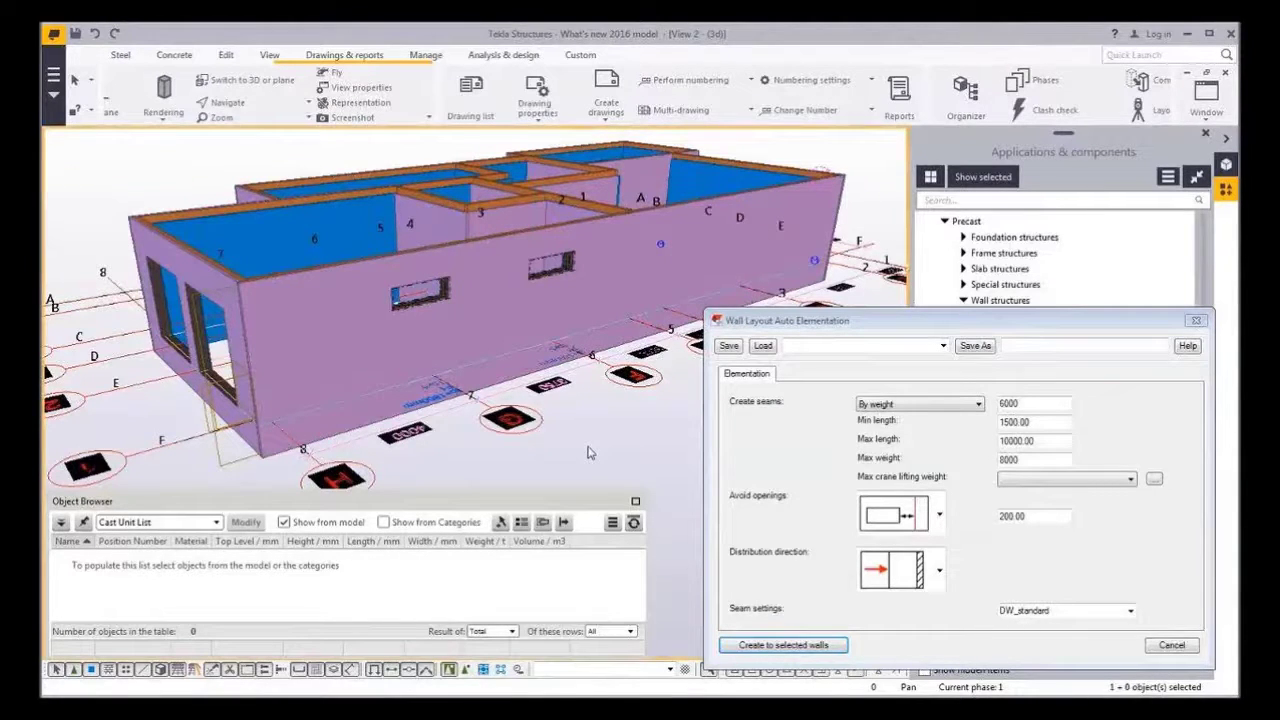
# Split the line F wall with automatic elementation, creating seams by crane lifting weight with Crane A
pyautogui.scroll(-5, 588, 453)
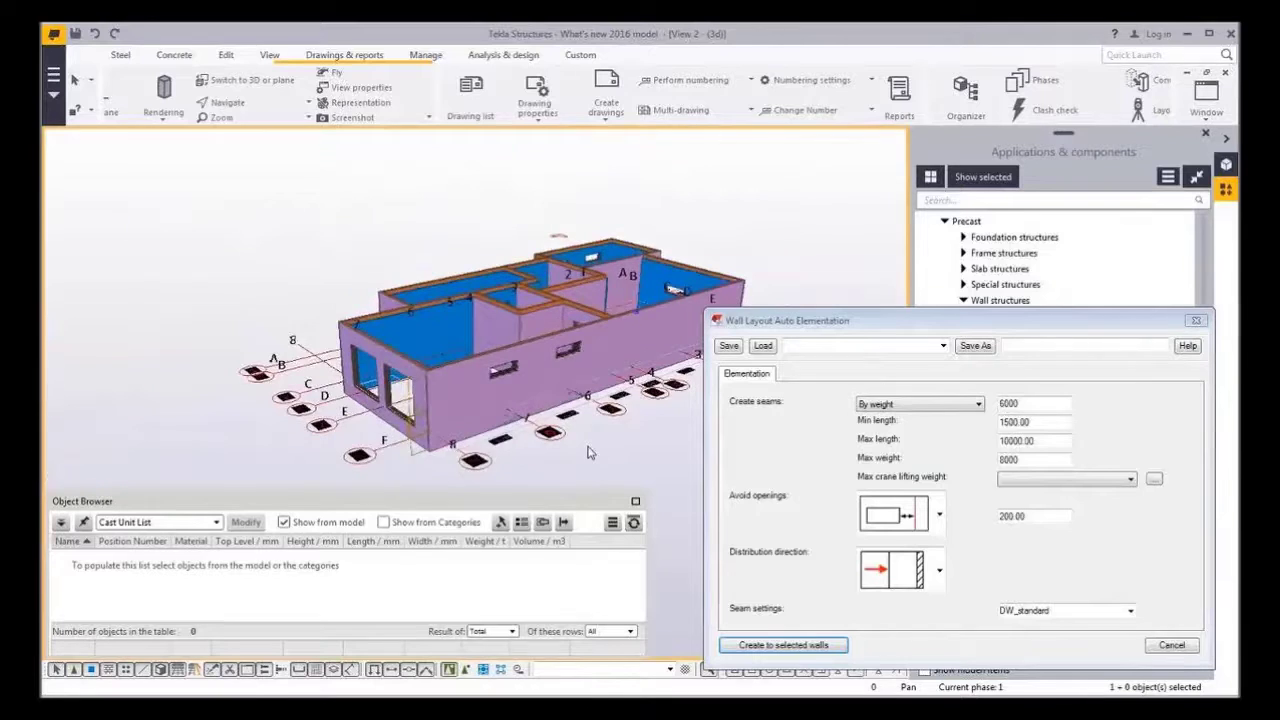
pyautogui.keyDown('ctrl'); pyautogui.moveTo(580, 396); pyautogui.dragTo(560, 434, button='middle'); pyautogui.keyUp('ctrl')
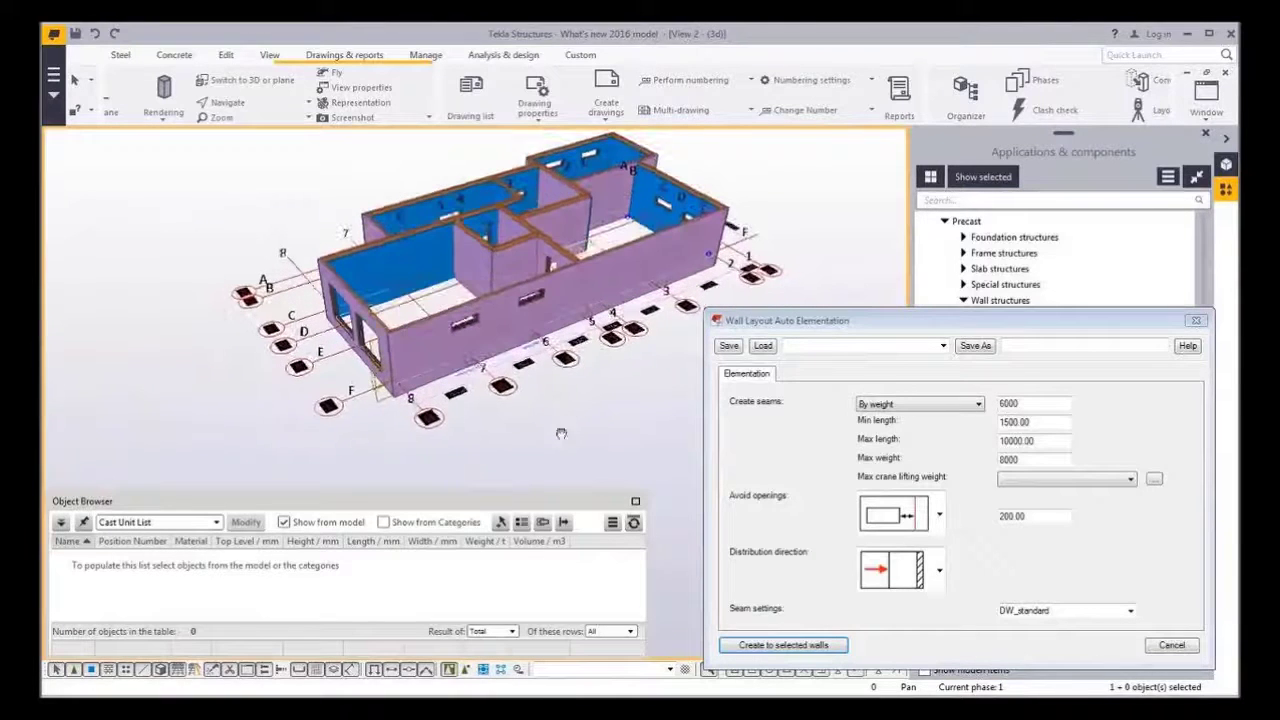
pyautogui.click(930, 404)
pyautogui.click(905, 440)
pyautogui.click(1066, 479)
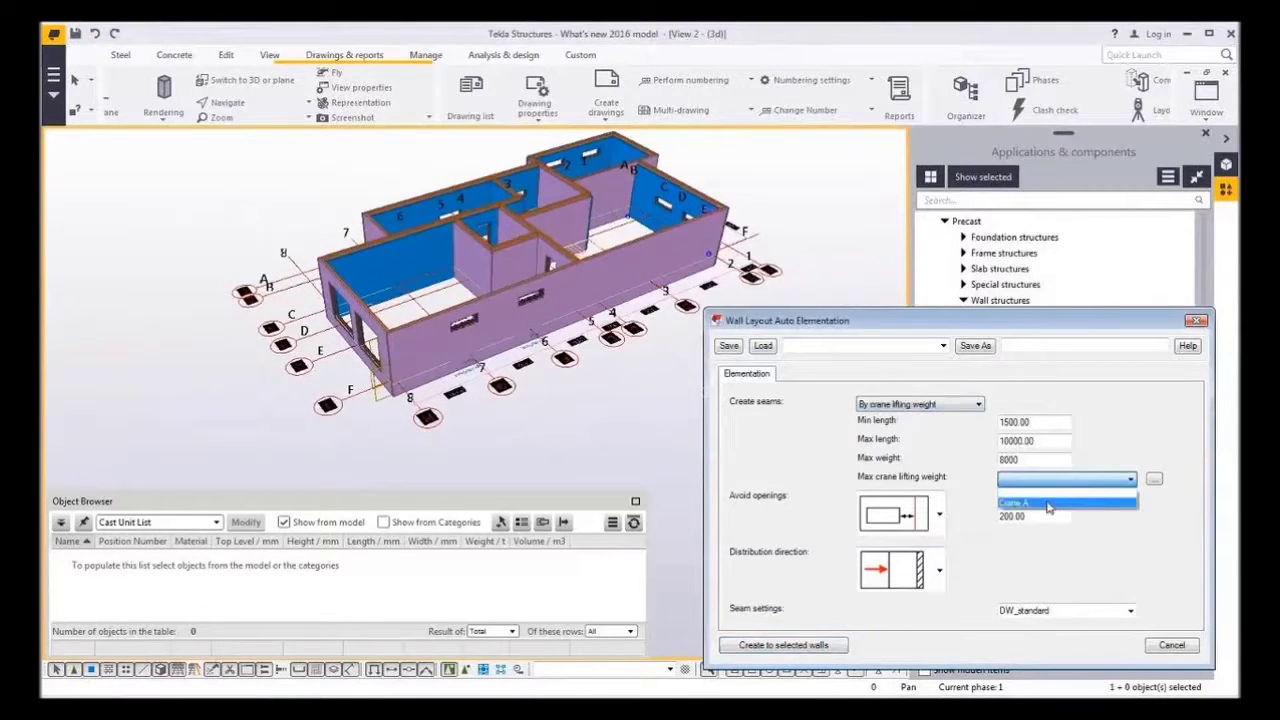
pyautogui.click(1048, 508)
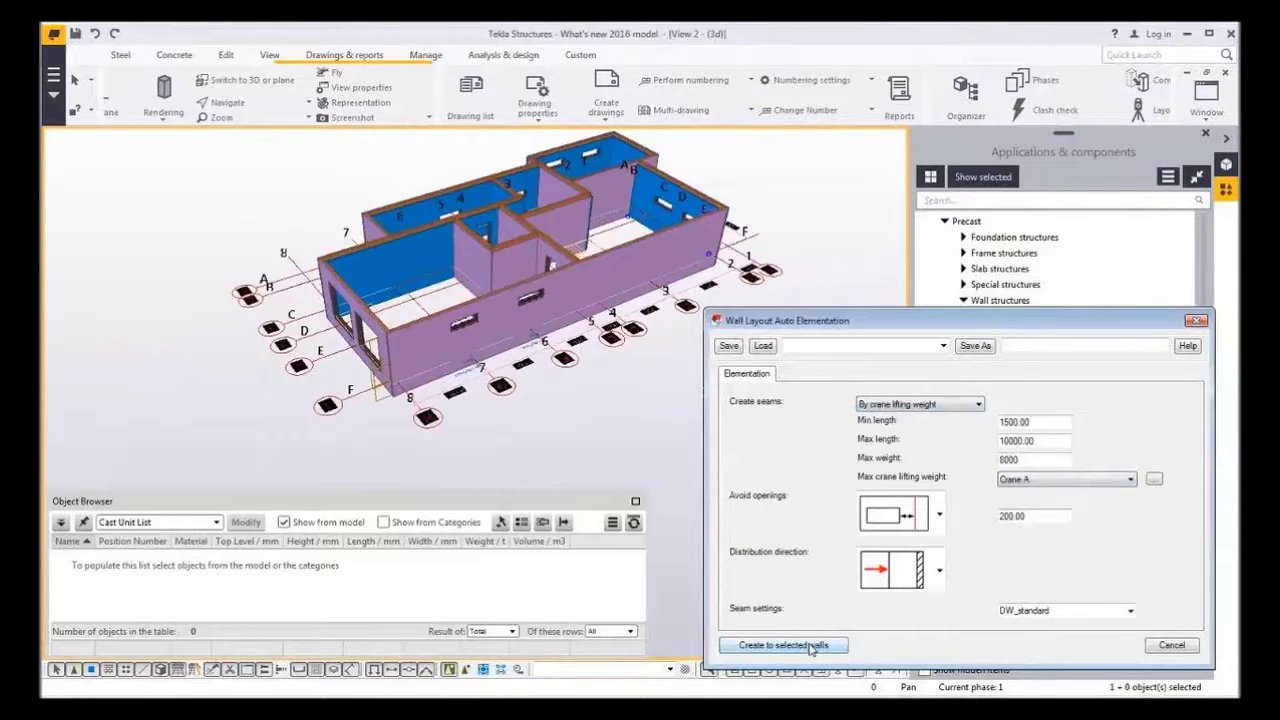
pyautogui.click(623, 263)
pyautogui.click(796, 644)
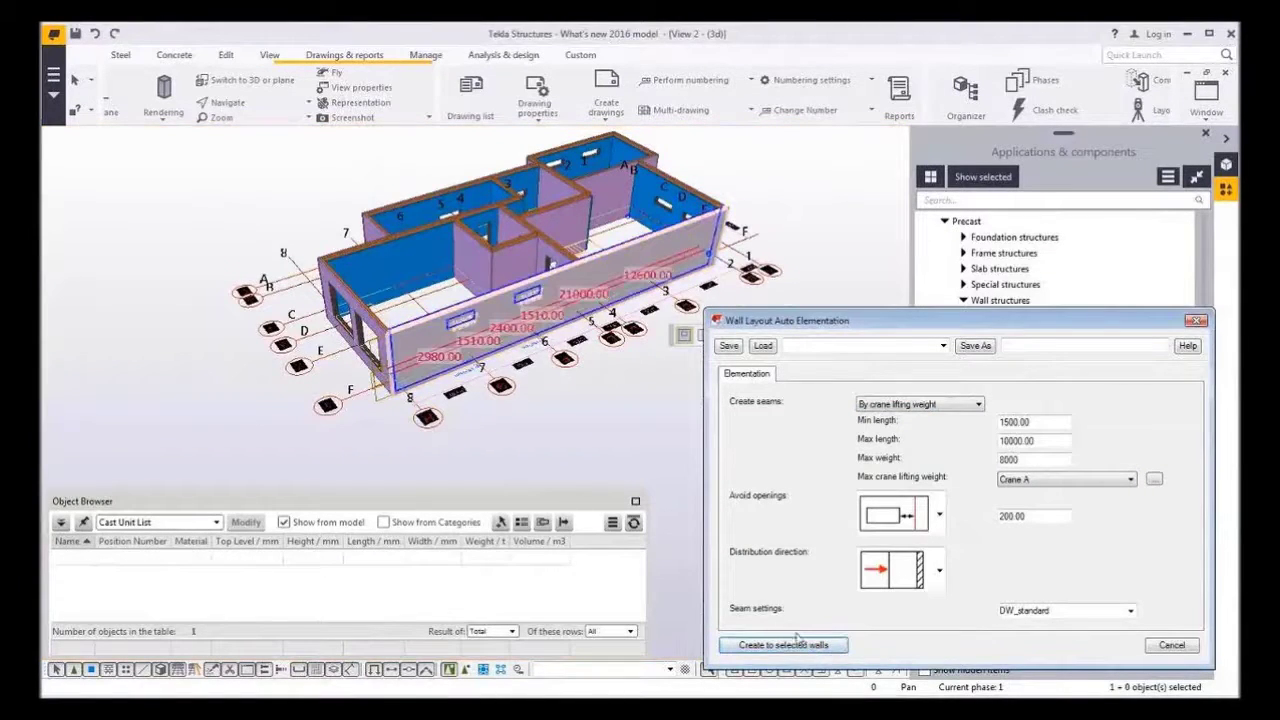
pyautogui.click(797, 646)
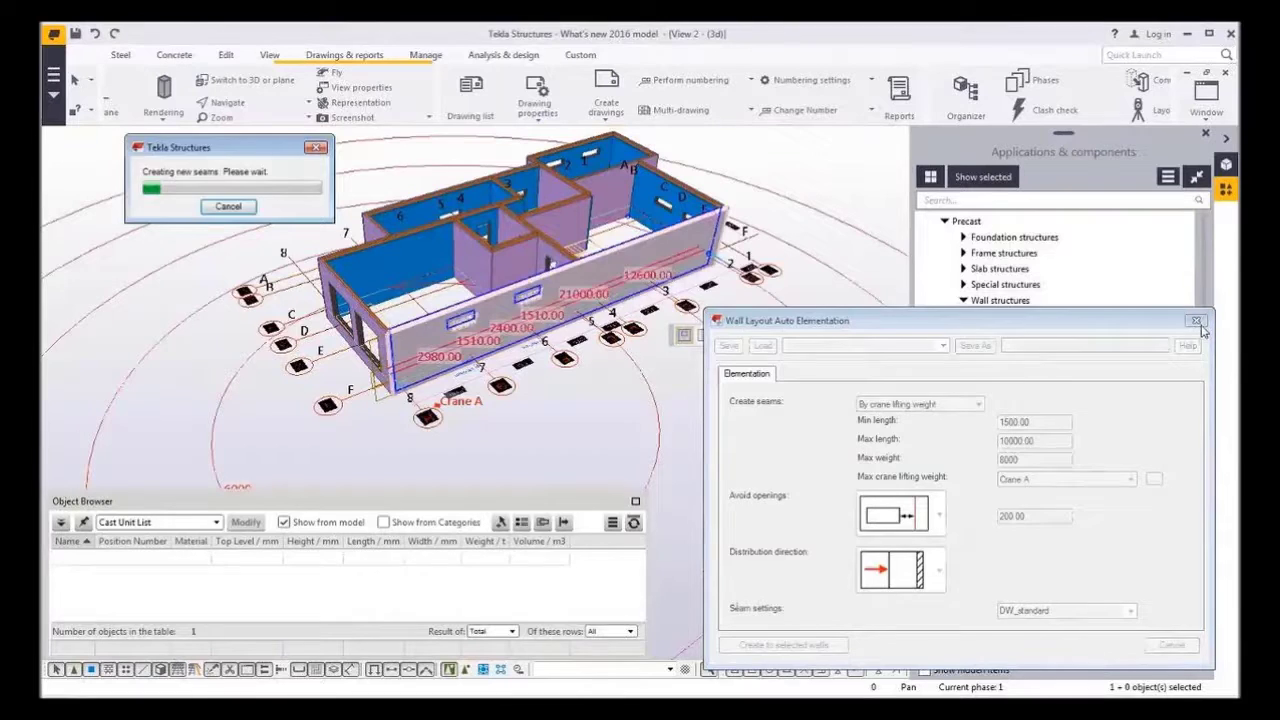
pyautogui.click(766, 478)
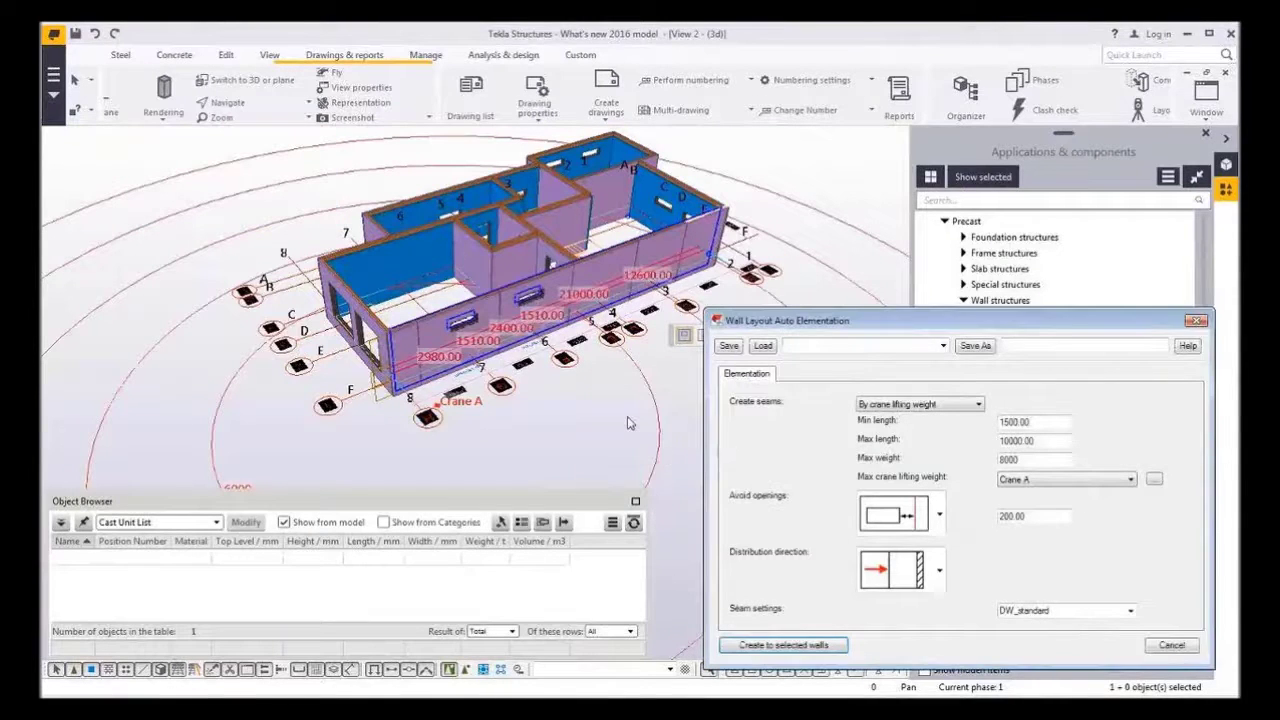
# List all crane-based elements of the line F wall in the Object Browser and check their weights against the crane's reach circles
pyautogui.moveTo(628, 423); pyautogui.dragTo(610, 307, button='middle')
pyautogui.scroll(-1, 631, 348)
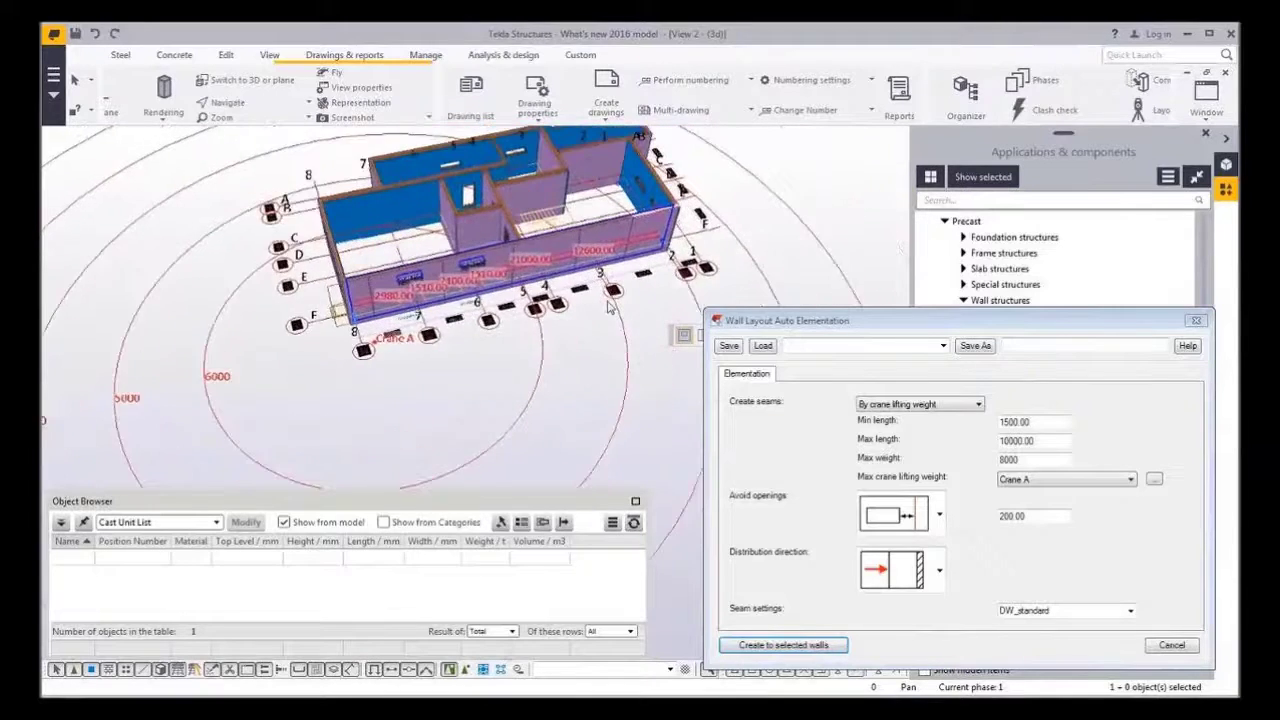
pyautogui.scroll(8, 609, 308)
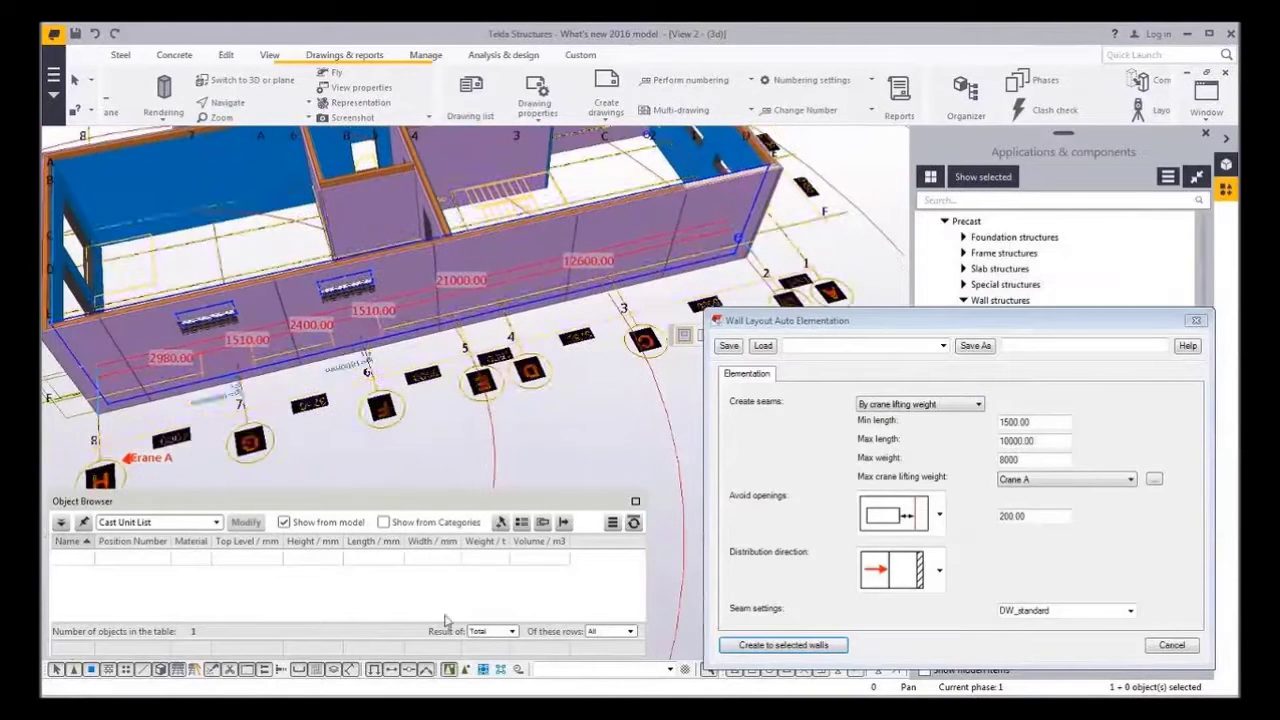
pyautogui.click(484, 669)
pyautogui.click(634, 426)
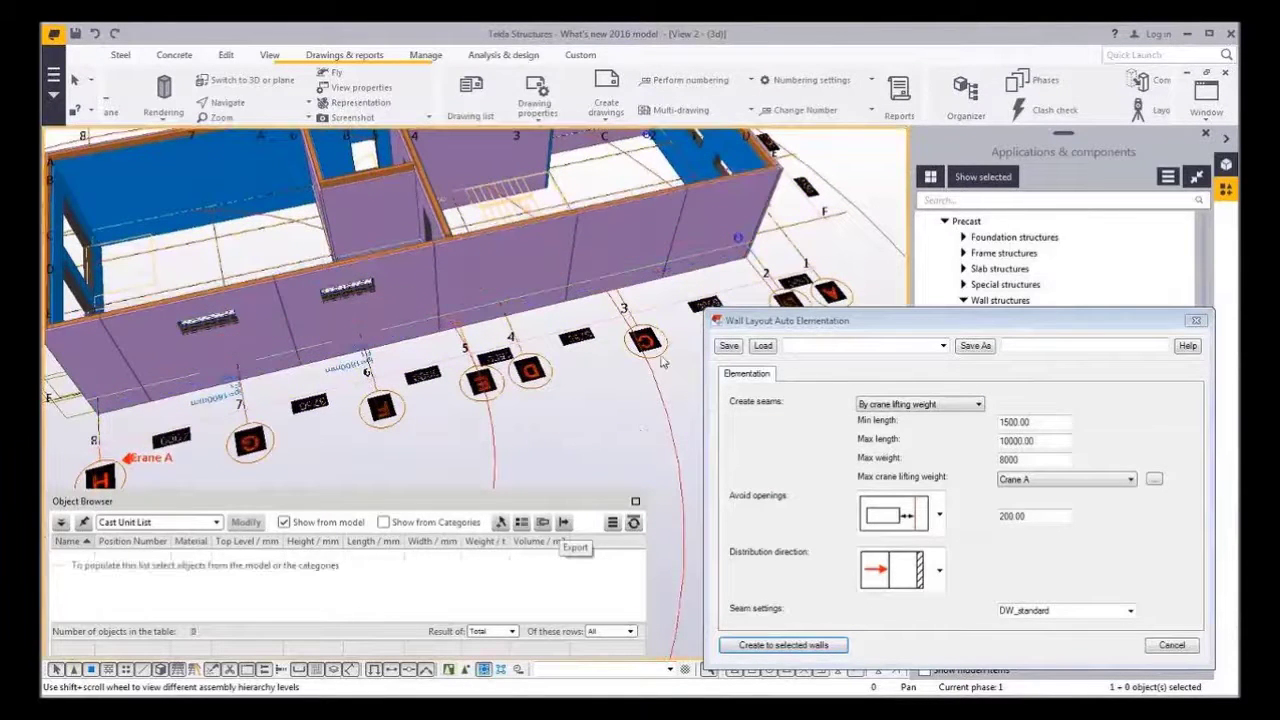
pyautogui.click(638, 225)
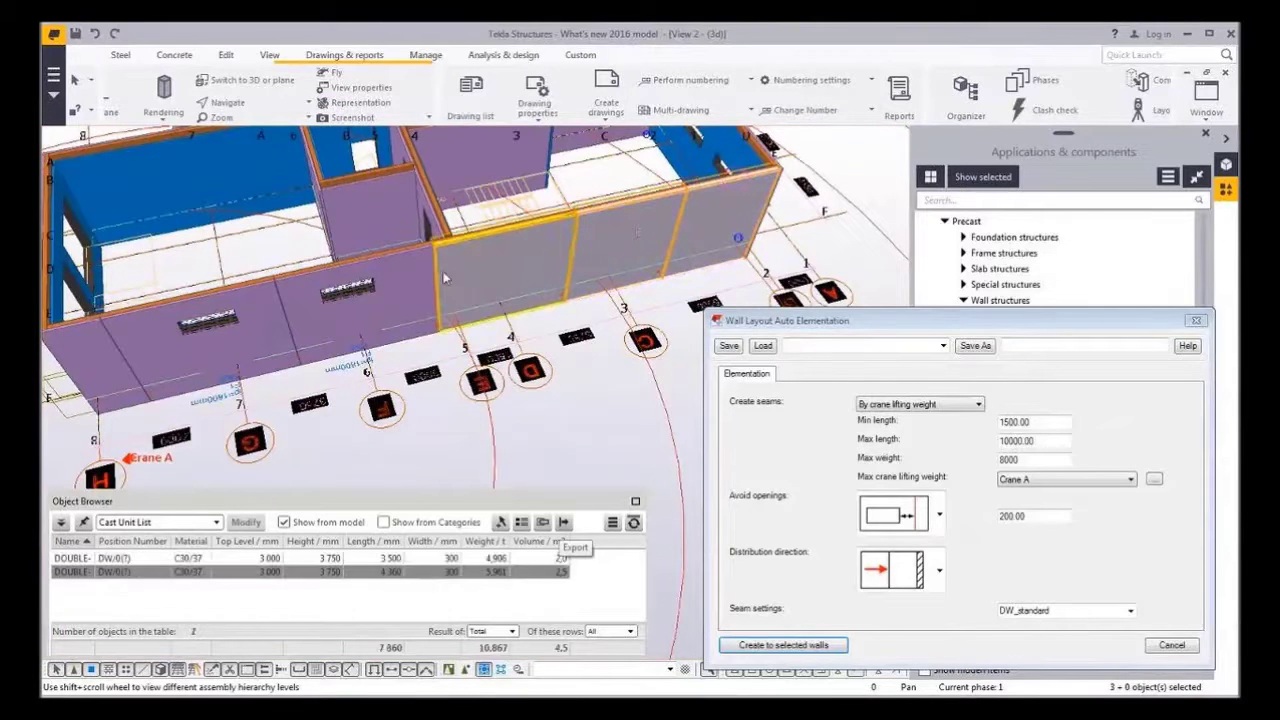
pyautogui.keyDown('shift'); pyautogui.click(405, 290); pyautogui.keyUp('shift')
pyautogui.keyDown('shift'); pyautogui.click(282, 321); pyautogui.keyUp('shift')
pyautogui.keyDown('shift'); pyautogui.click(267, 367); pyautogui.keyUp('shift')
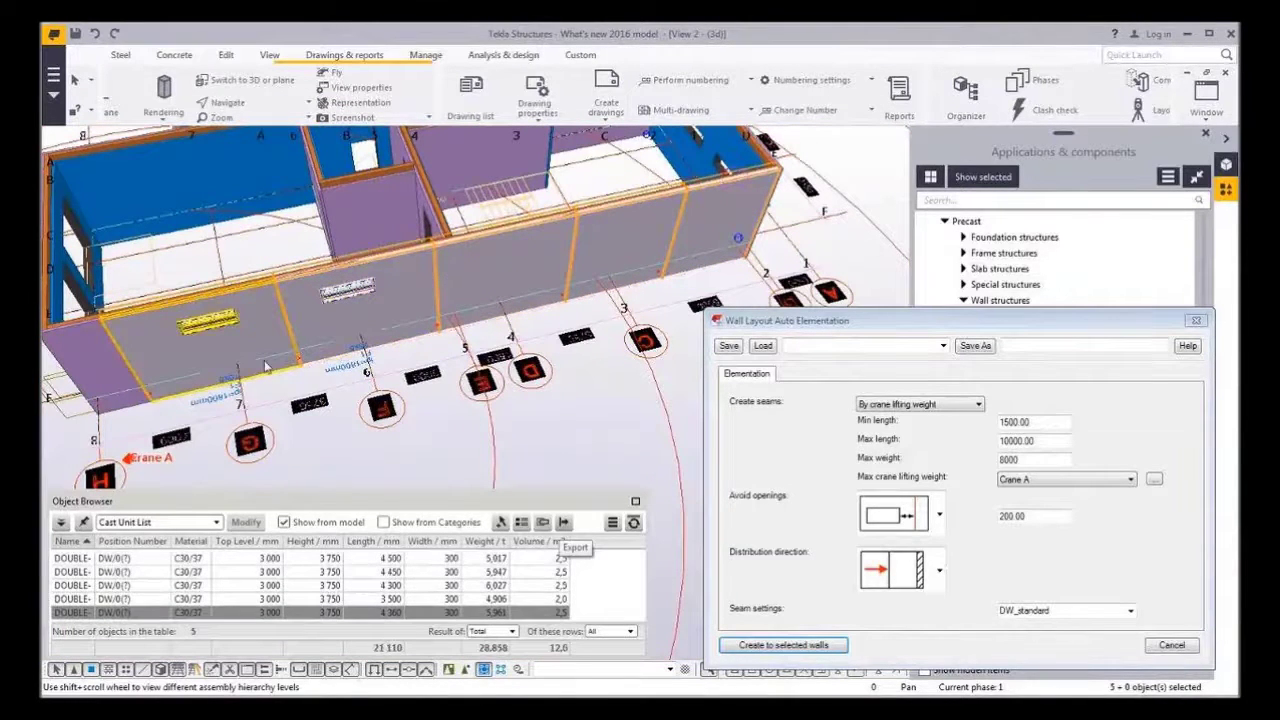
pyautogui.keyDown('shift'); pyautogui.click(104, 357); pyautogui.keyUp('shift')
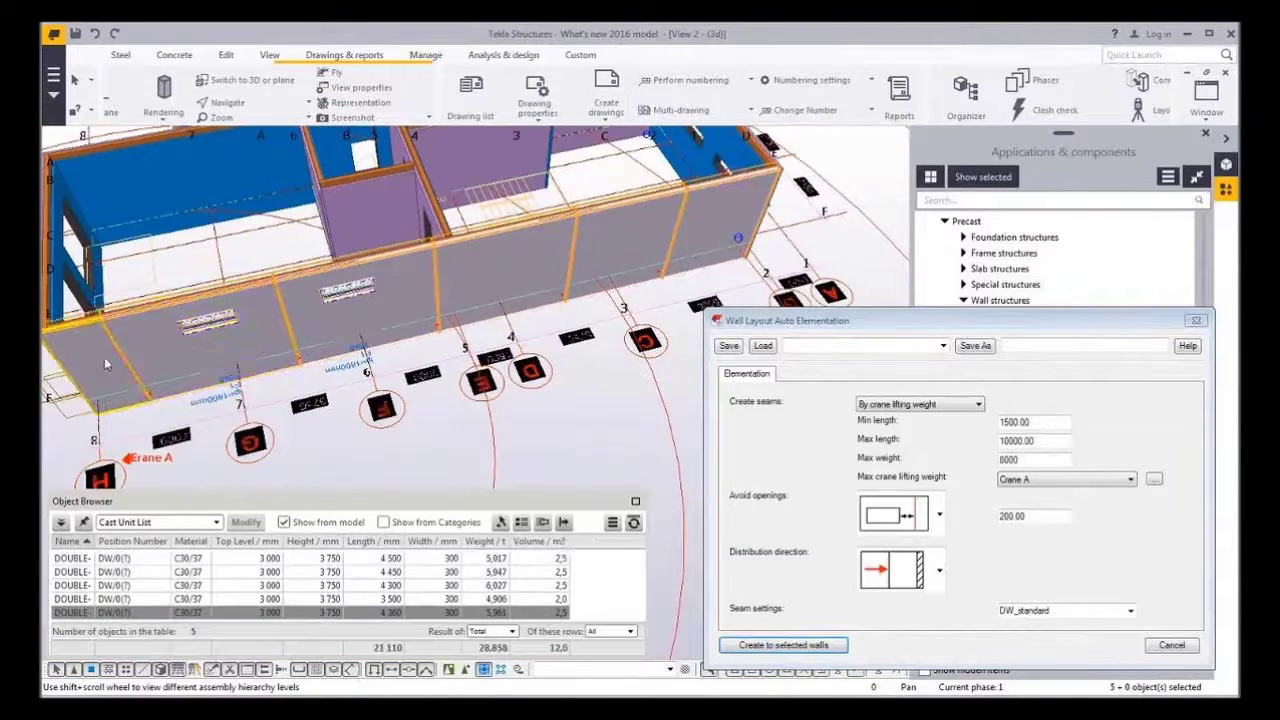
pyautogui.click(633, 523)
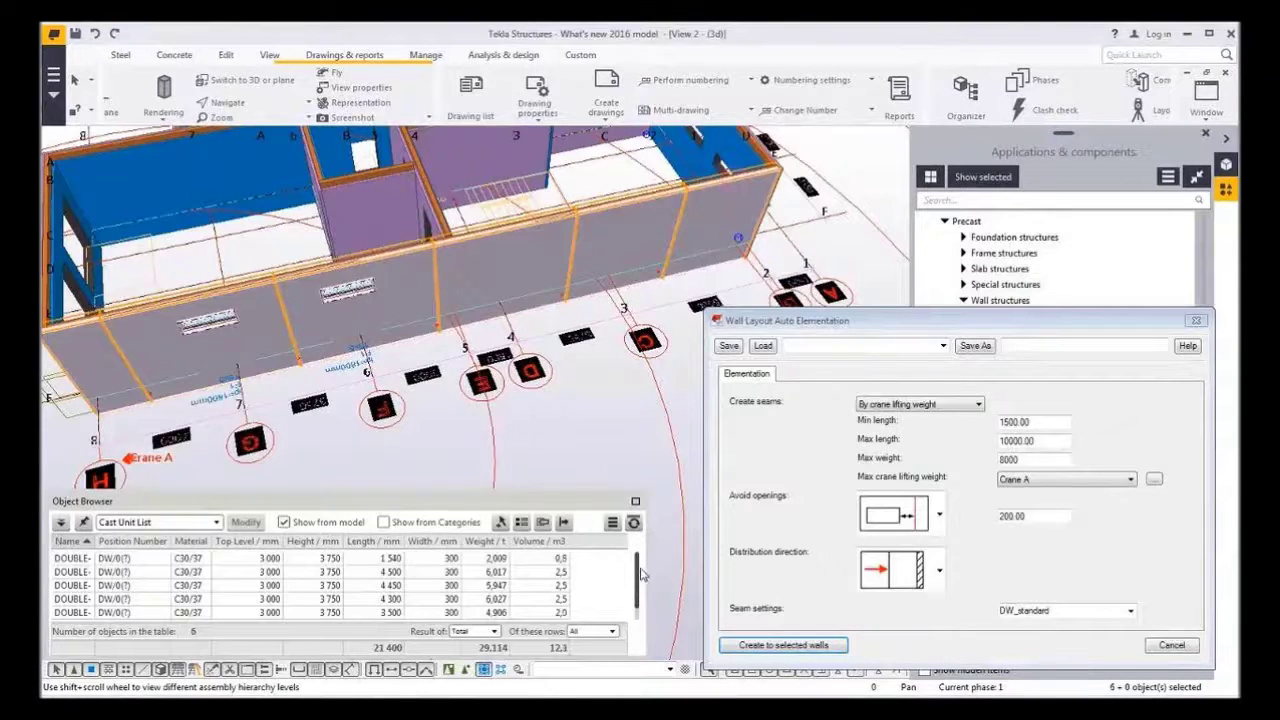
pyautogui.moveTo(640, 580)
pyautogui.mouseDown()
pyautogui.moveTo(637, 600)
pyautogui.moveTo(640, 568)
pyautogui.mouseUp()
# Create crane lifting weight seams for Crane A in all the remaining wall layouts of the building
pyautogui.click(628, 422)
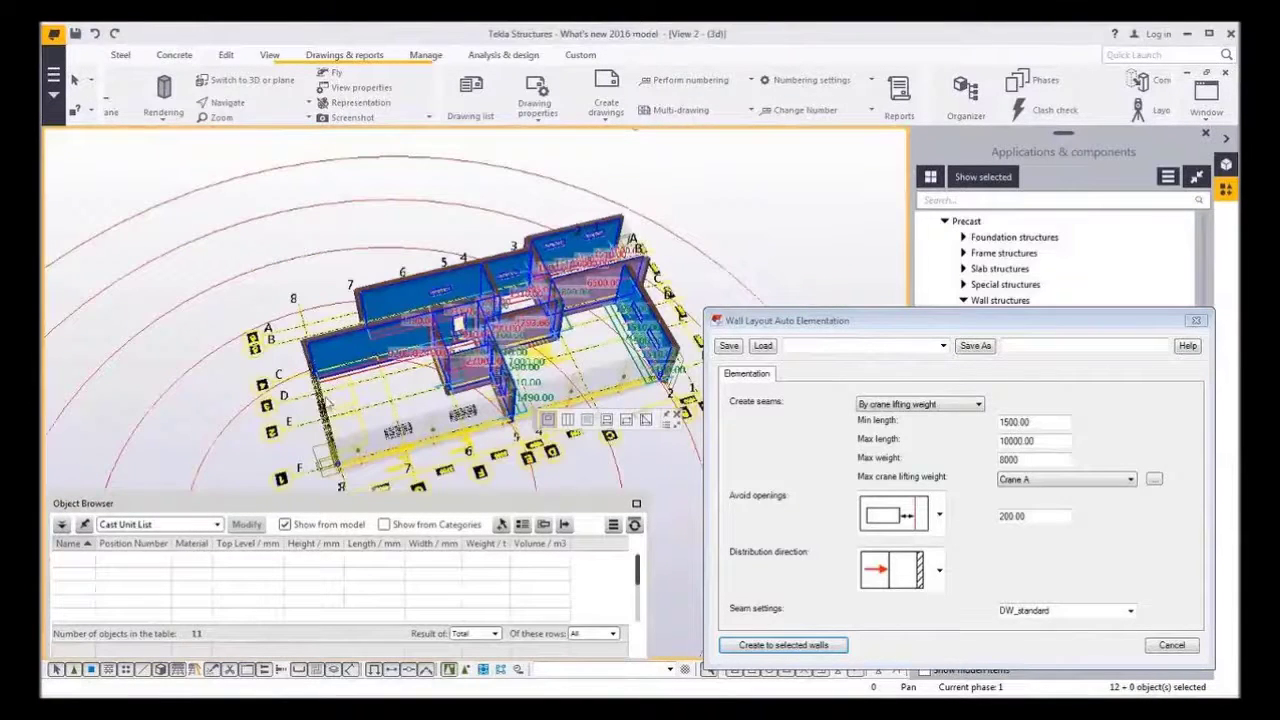
pyautogui.keyDown('ctrl'); pyautogui.click(323, 403); pyautogui.keyUp('ctrl')
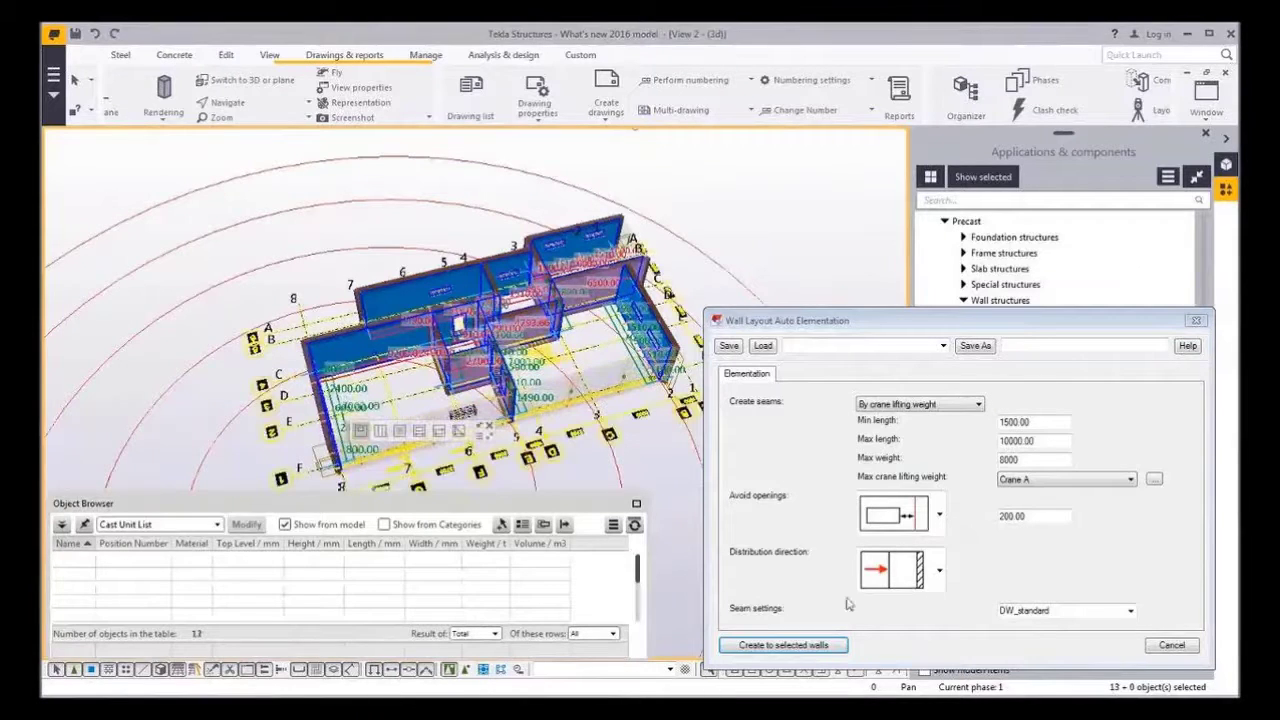
pyautogui.click(816, 647)
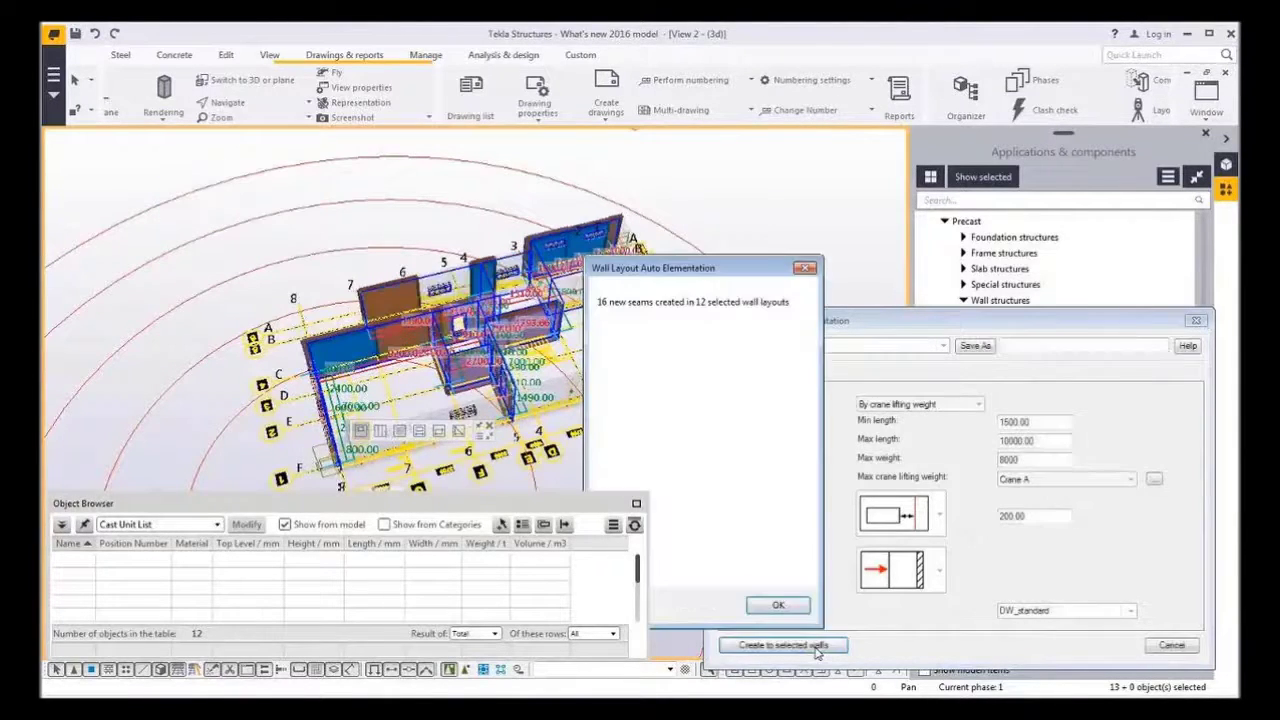
pyautogui.click(779, 607)
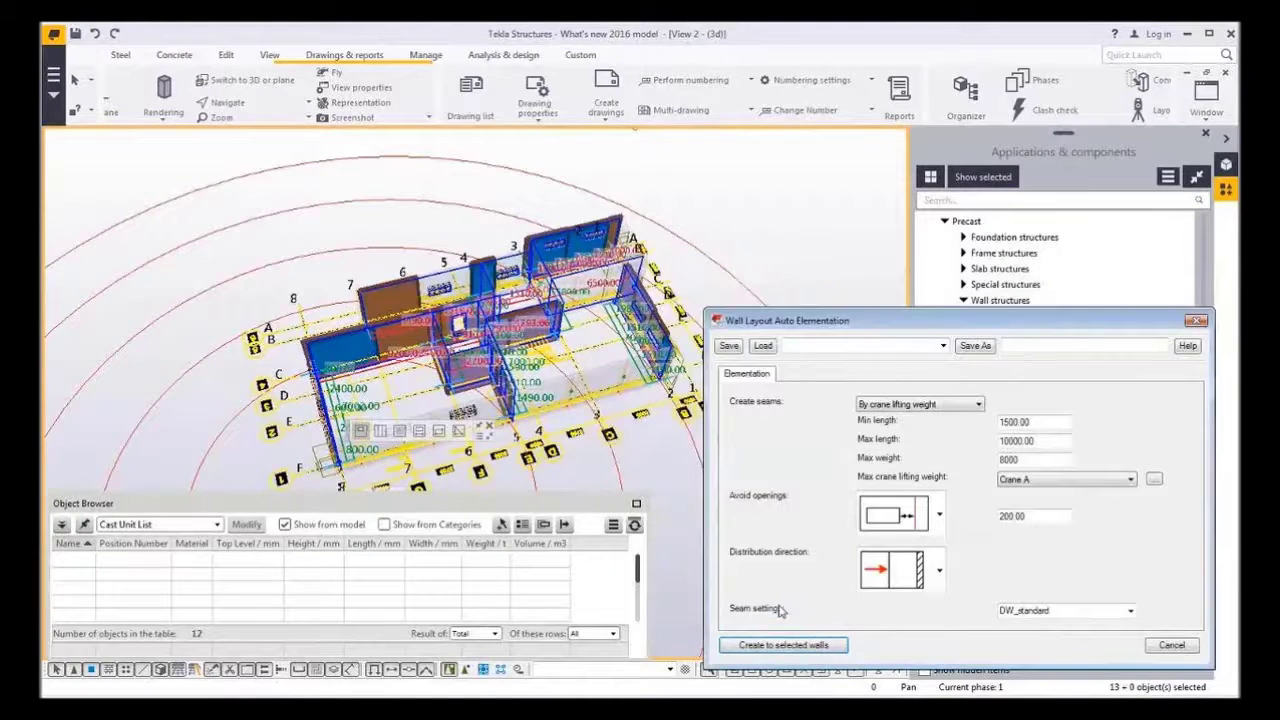
# List all wall elements of the building in the Object Browser and look through their weights
pyautogui.click(685, 531)
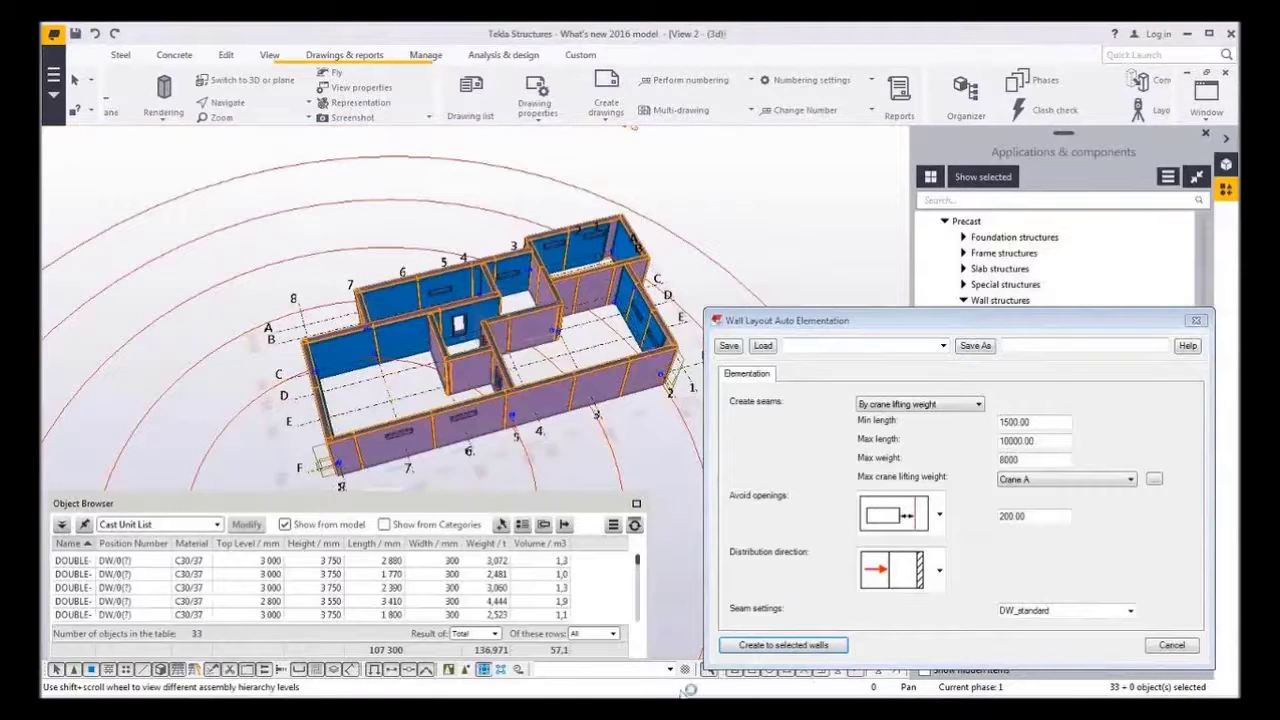
pyautogui.keyDown('ctrl'); pyautogui.moveTo(675, 593); pyautogui.dragTo(638, 568, button='middle'); pyautogui.keyUp('ctrl')
pyautogui.moveTo(638, 568); pyautogui.dragTo(642, 630)
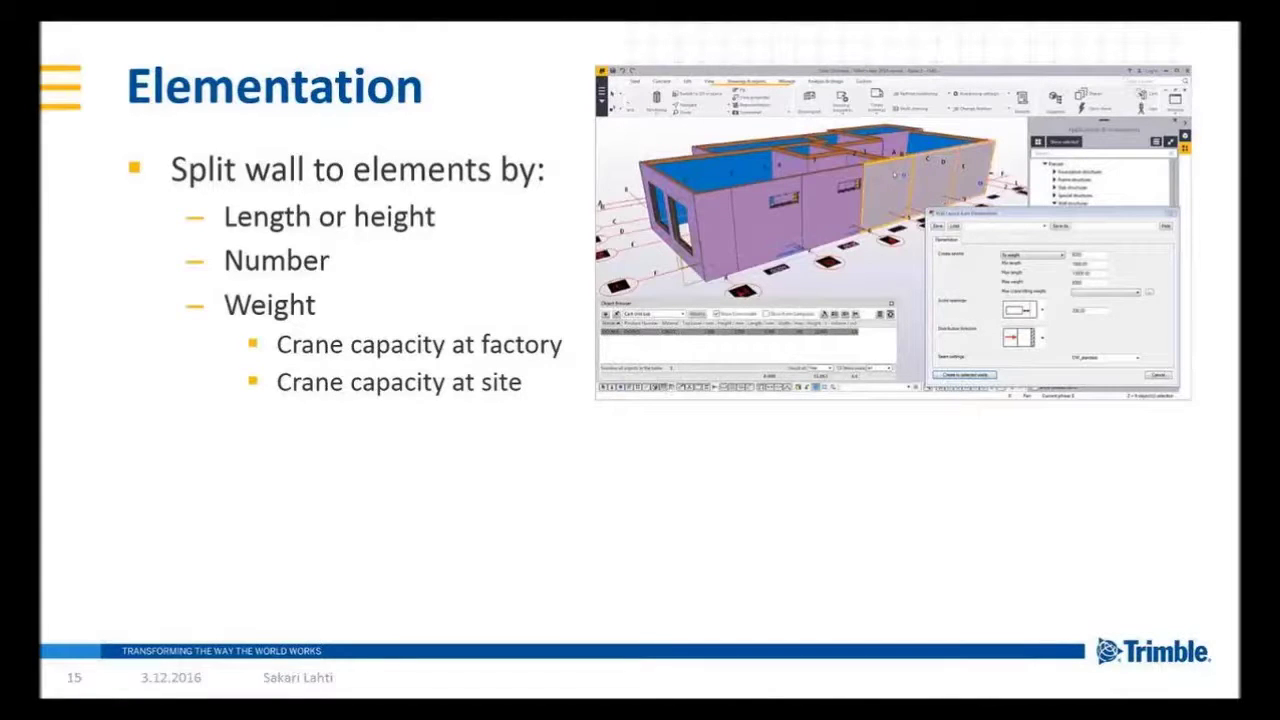
pyautogui.press('Right')
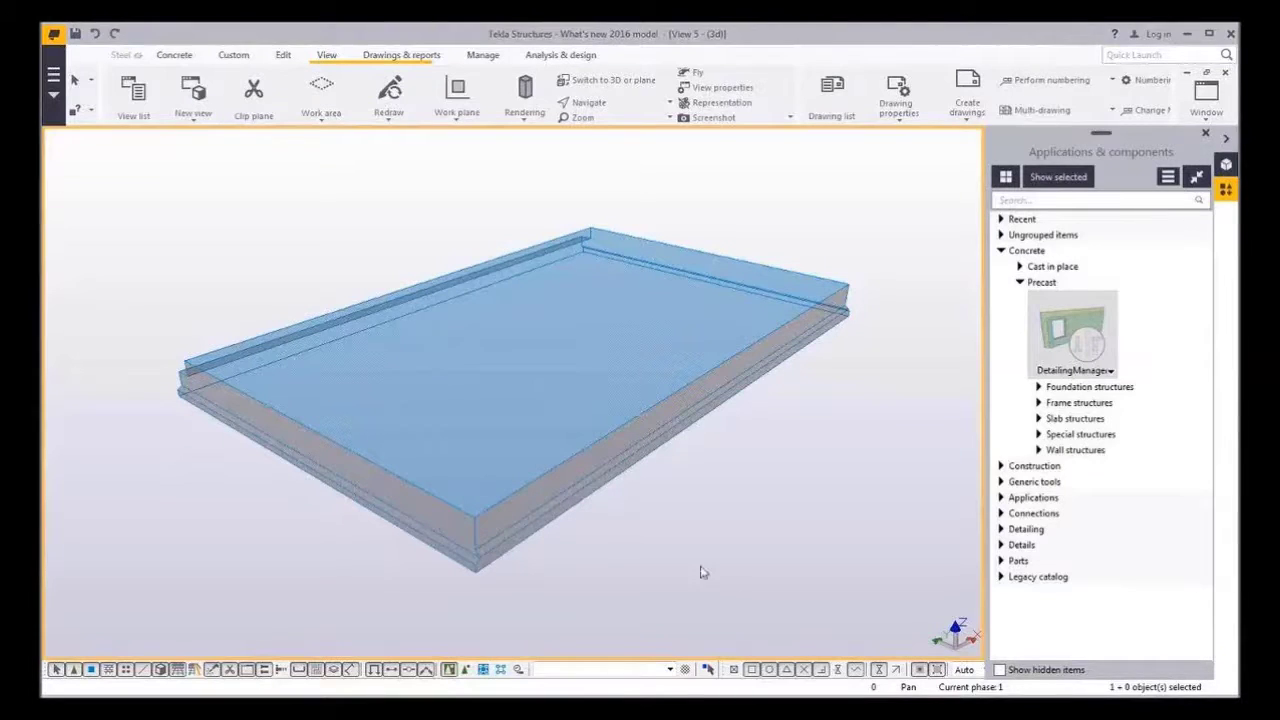
# Show the slab's parts rendered and open the Detailing Manager settings from the precast concrete components
pyautogui.moveTo(690, 563)
pyautogui.mouseDown(button='middle')
pyautogui.moveTo(666, 555)
pyautogui.moveTo(703, 556)
pyautogui.moveTo(699, 567)
pyautogui.mouseUp(button='middle')
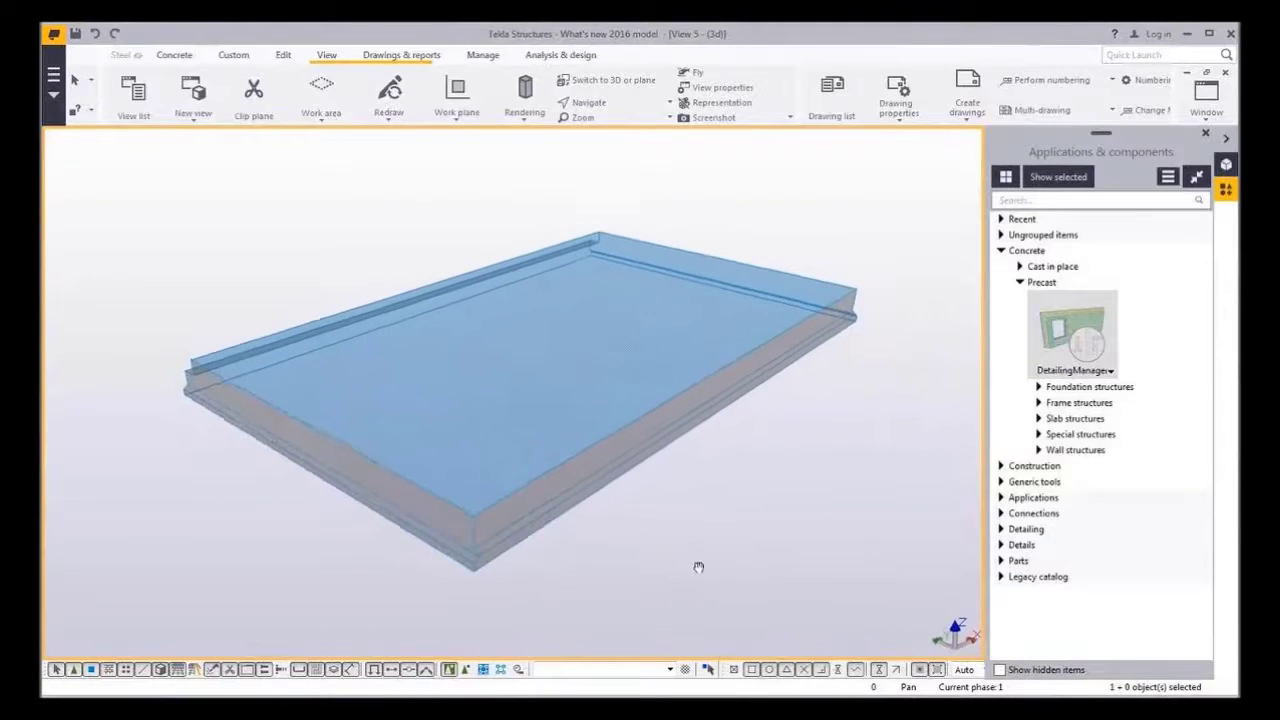
pyautogui.hotkey('ctrl', '4')
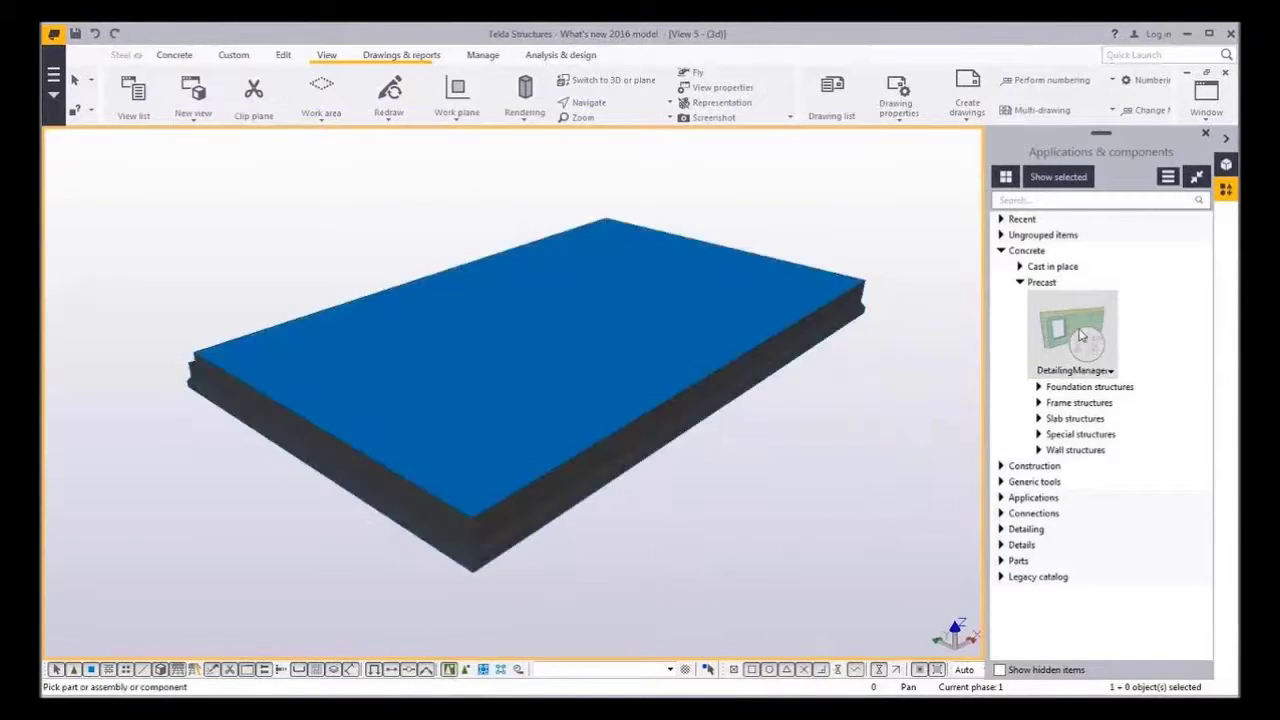
pyautogui.doubleClick(1080, 336)
pyautogui.moveTo(989, 196); pyautogui.dragTo(984, 219)
pyautogui.keyDown('ctrl'); pyautogui.moveTo(737, 437); pyautogui.dragTo(724, 451, button='middle'); pyautogui.keyUp('ctrl')
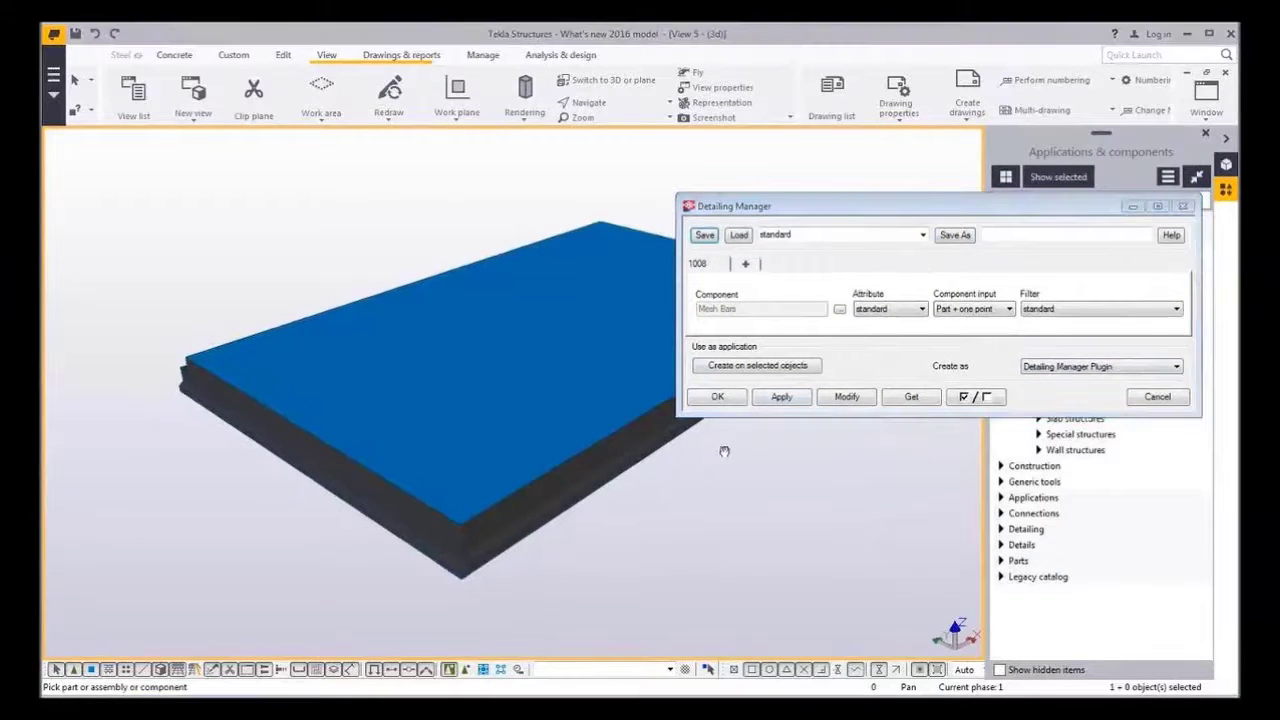
# Search the component catalog for 008 and choose Embedded anchors (008) as the Detailing Manager component
pyautogui.click(839, 311)
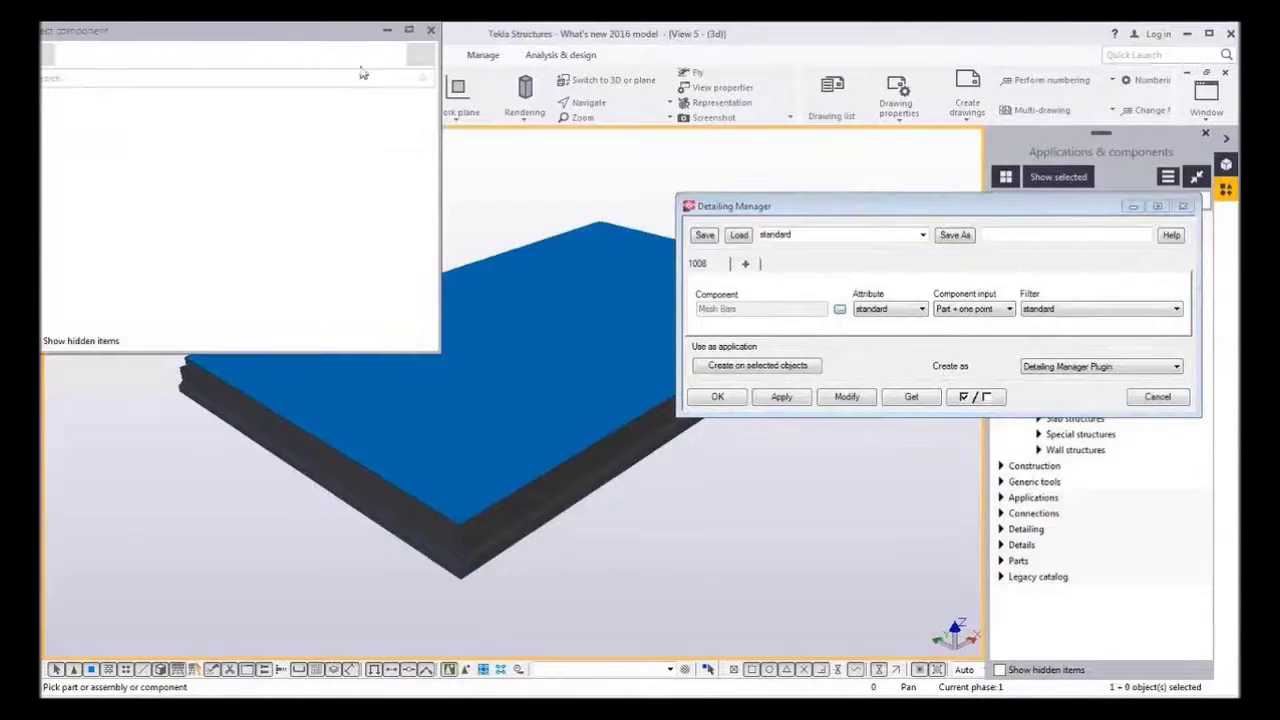
pyautogui.moveTo(365, 40); pyautogui.dragTo(538, 129)
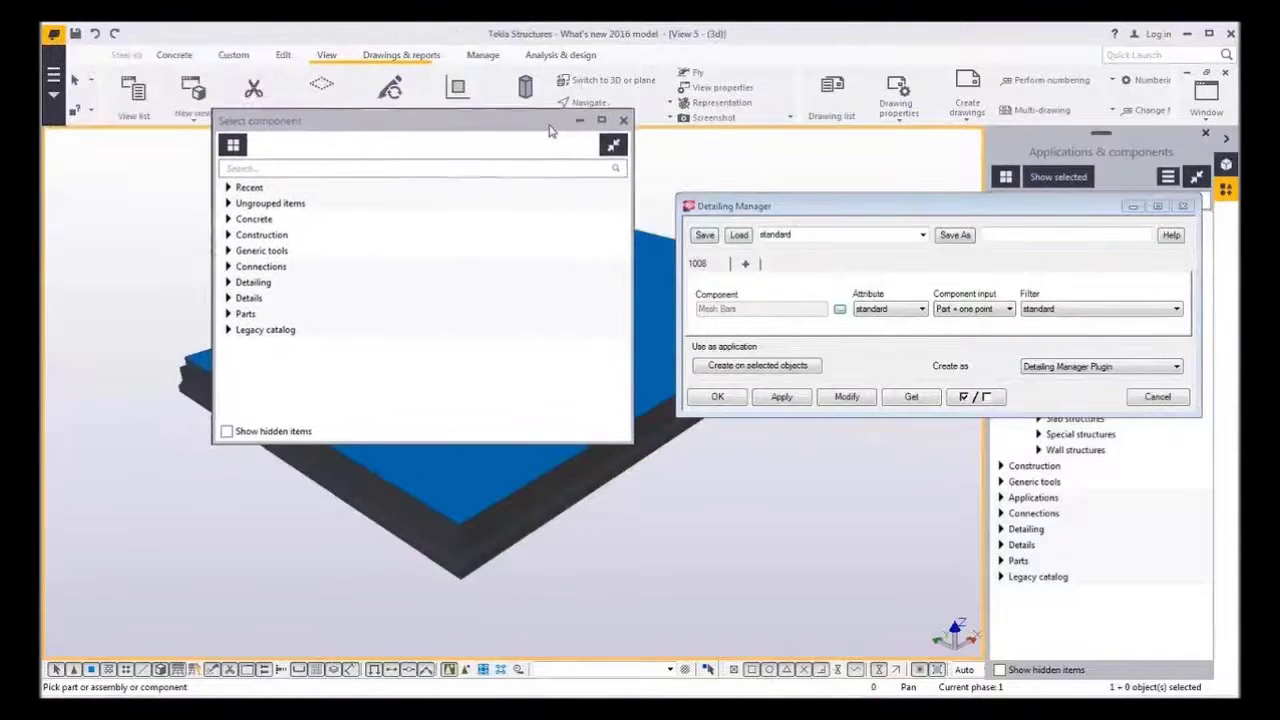
pyautogui.click(472, 169)
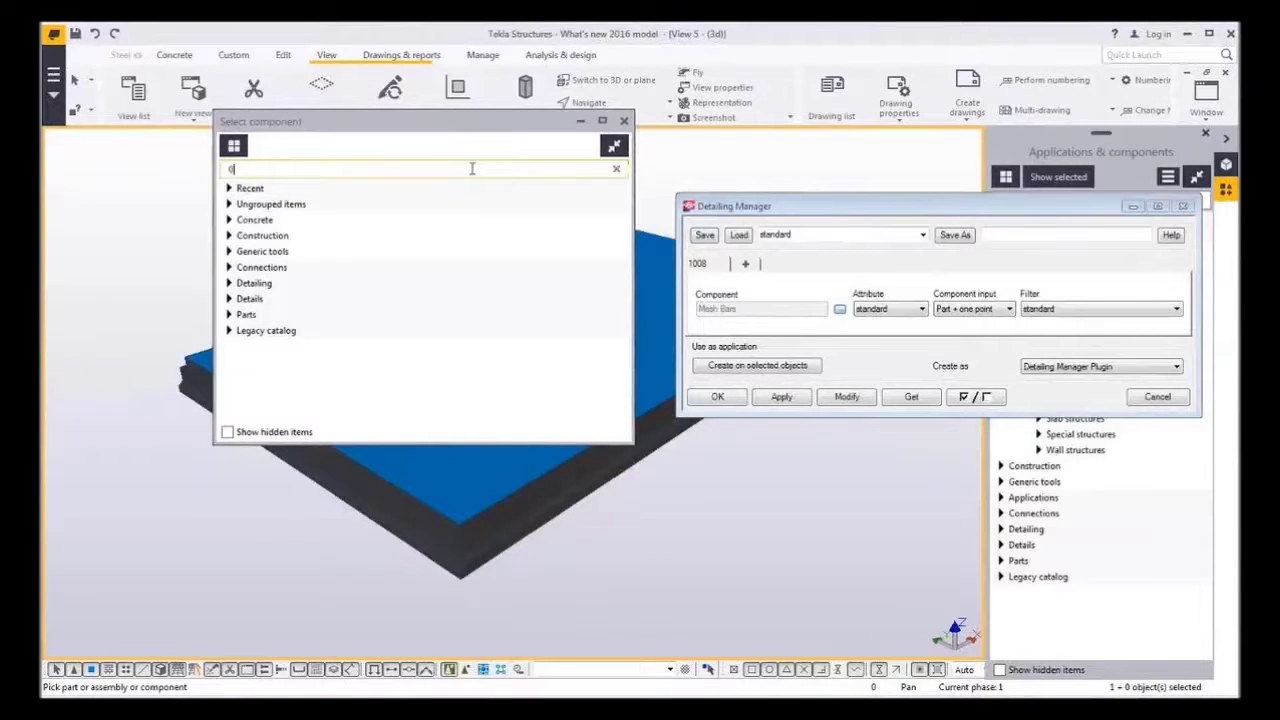
pyautogui.write('008')
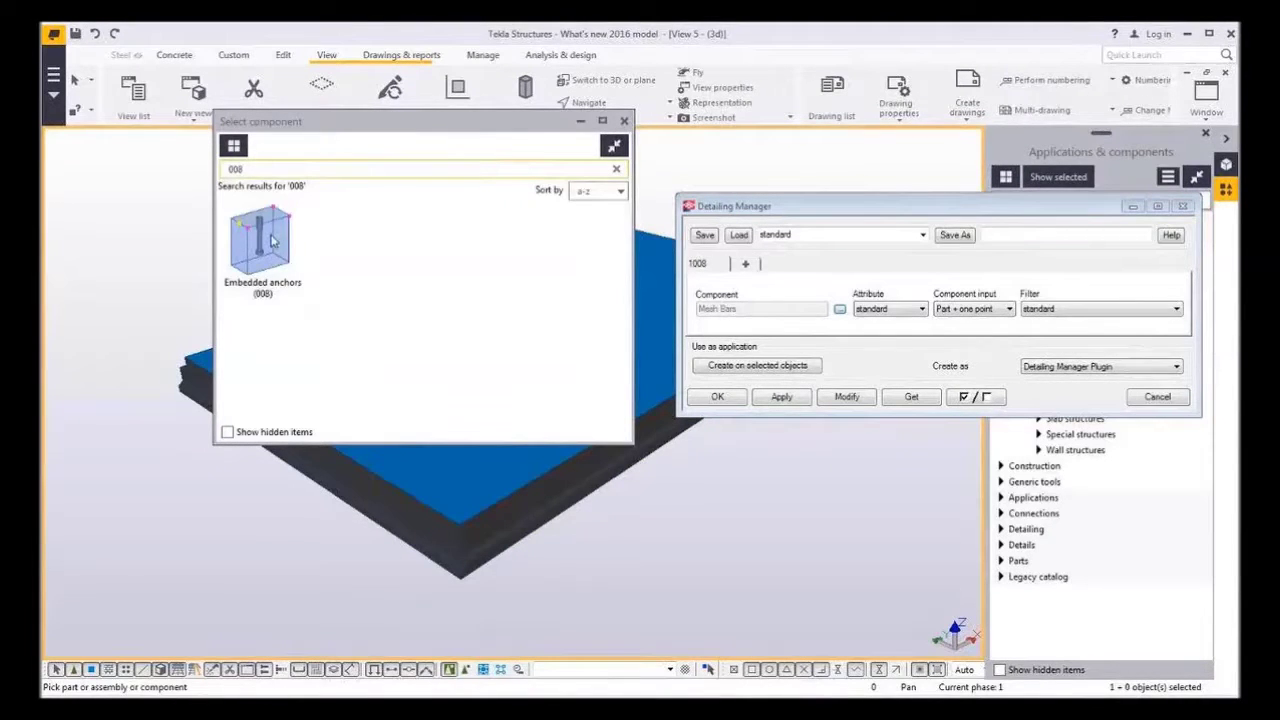
pyautogui.doubleClick(272, 240)
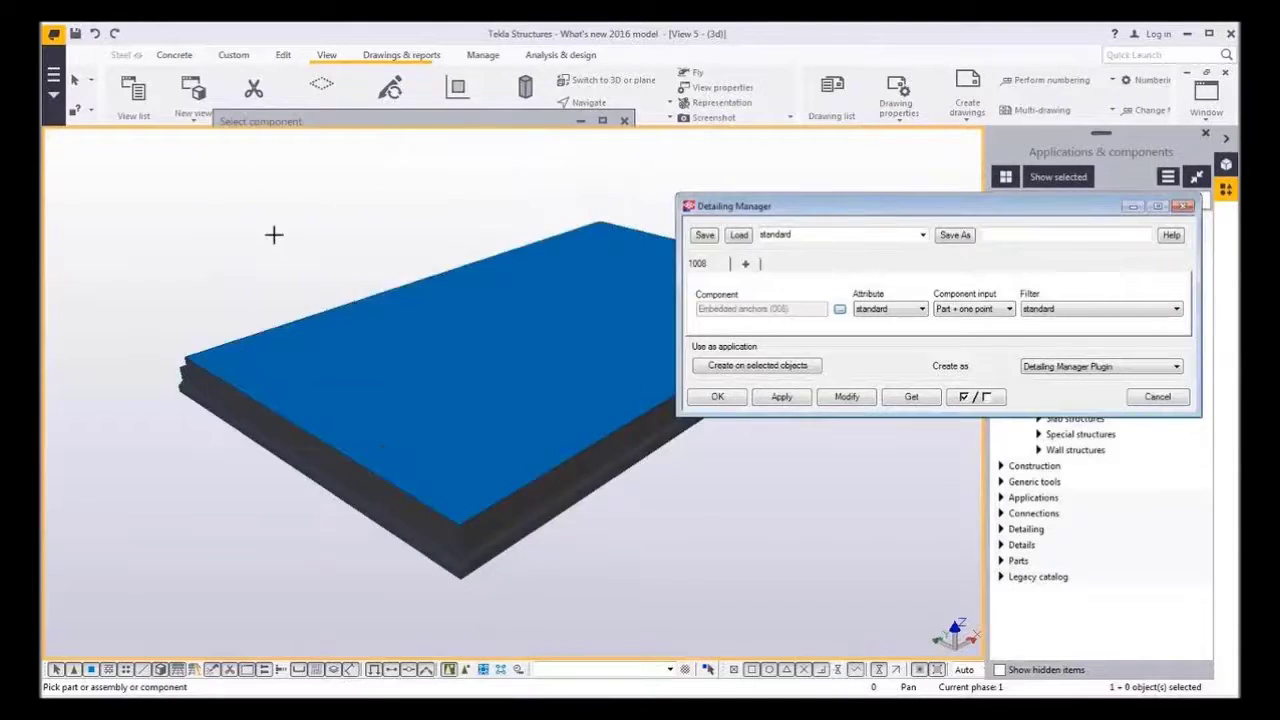
# Set the embedded anchors' attribute to Slab lifters and the component input to Part + two points
pyautogui.click(896, 310)
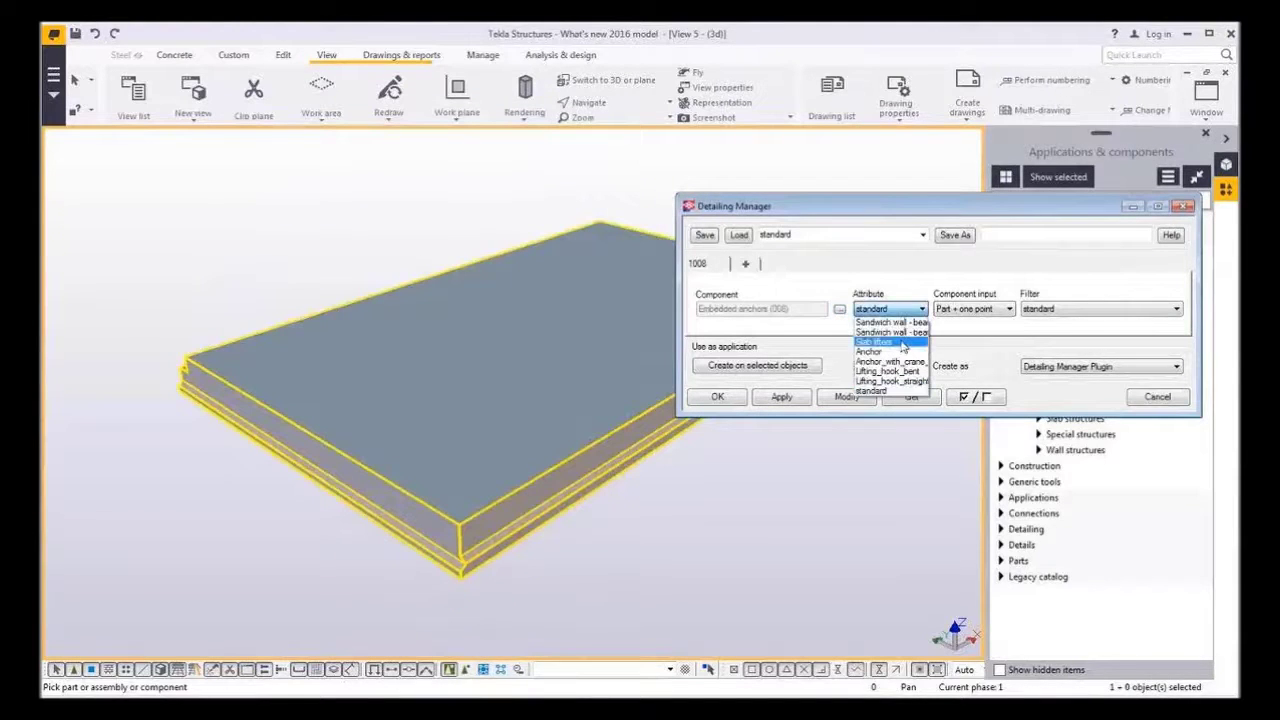
pyautogui.click(902, 346)
pyautogui.click(953, 310)
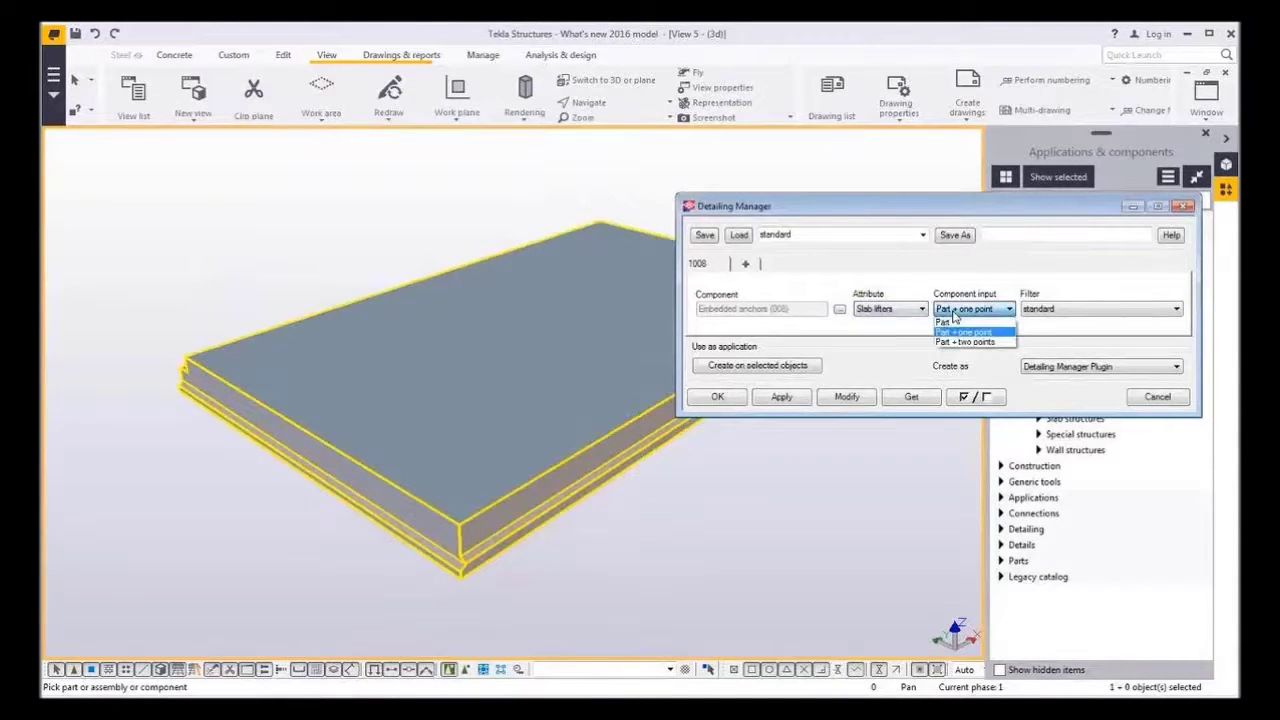
pyautogui.click(968, 336)
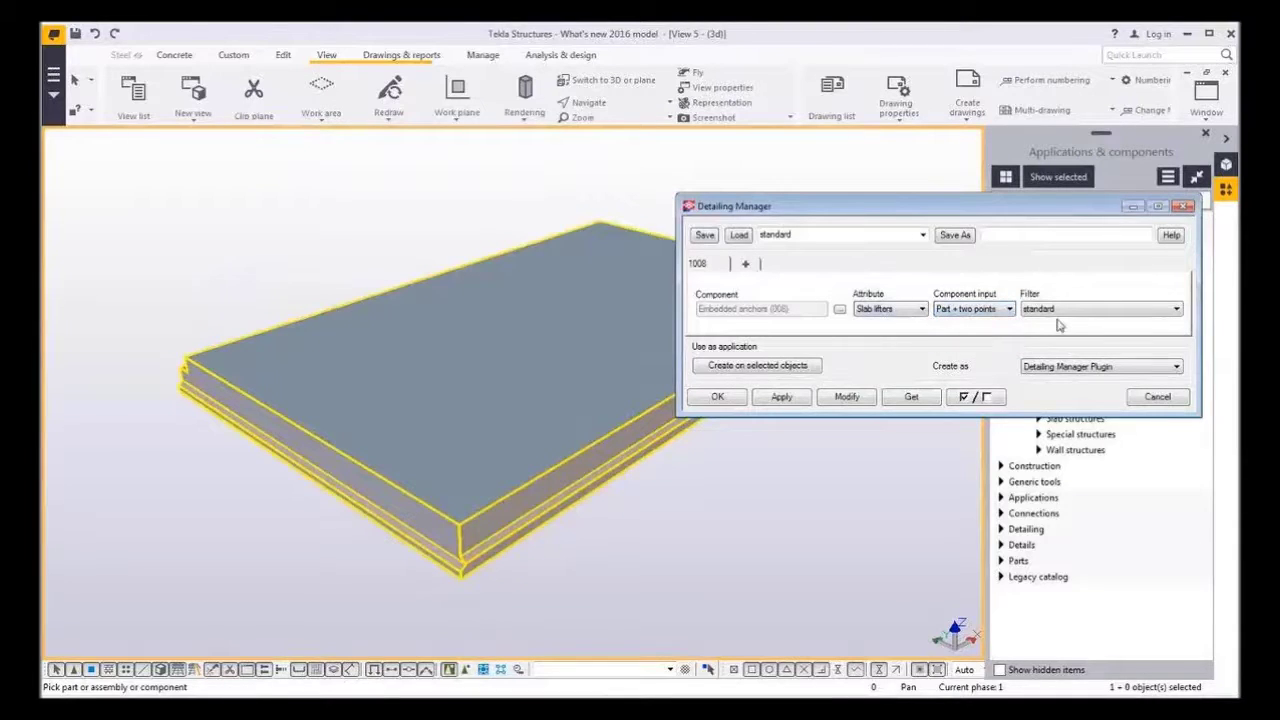
# Filter the embedded anchors rule by Name - Slab and add a second rule to the Detailing Manager
pyautogui.click(1054, 312)
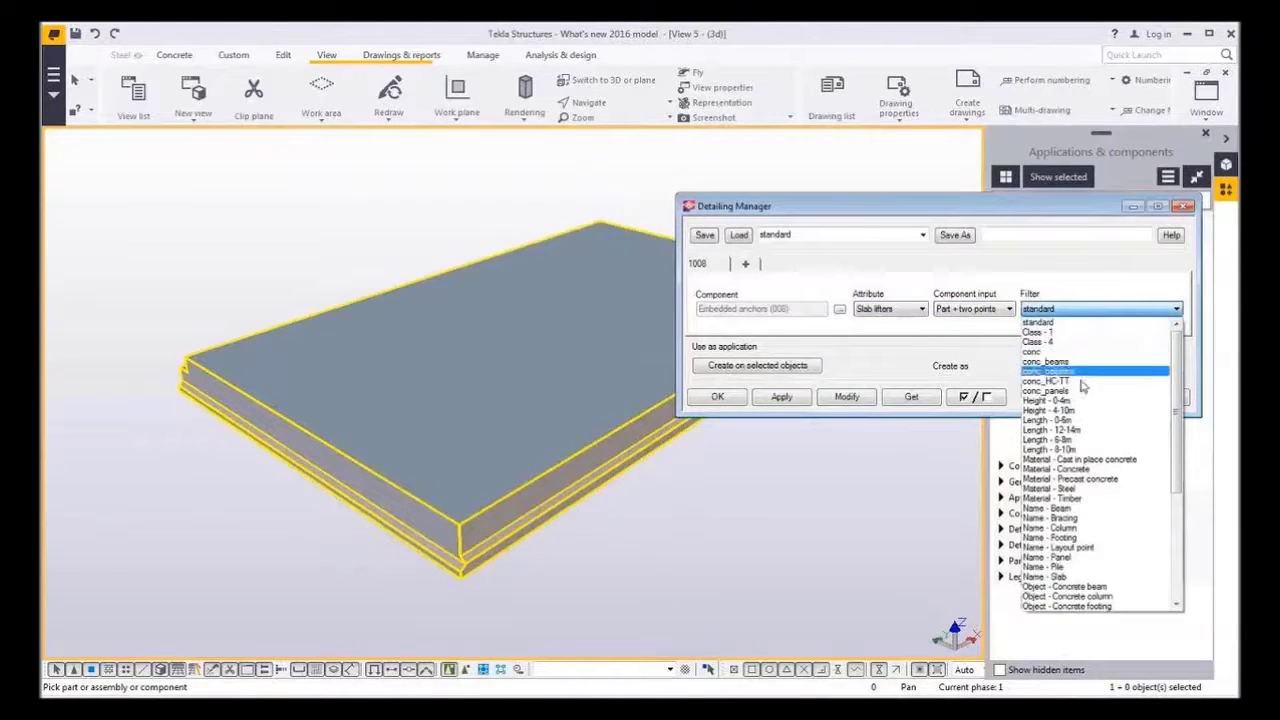
pyautogui.click(1060, 577)
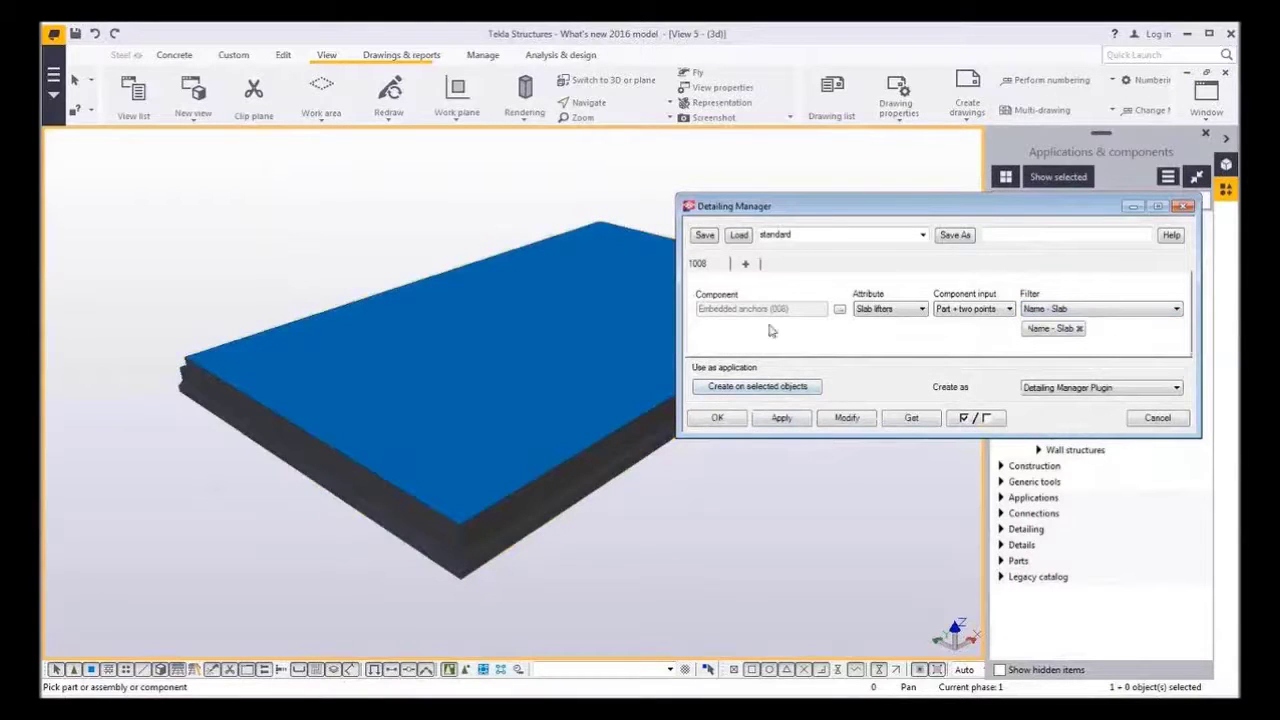
pyautogui.click(745, 265)
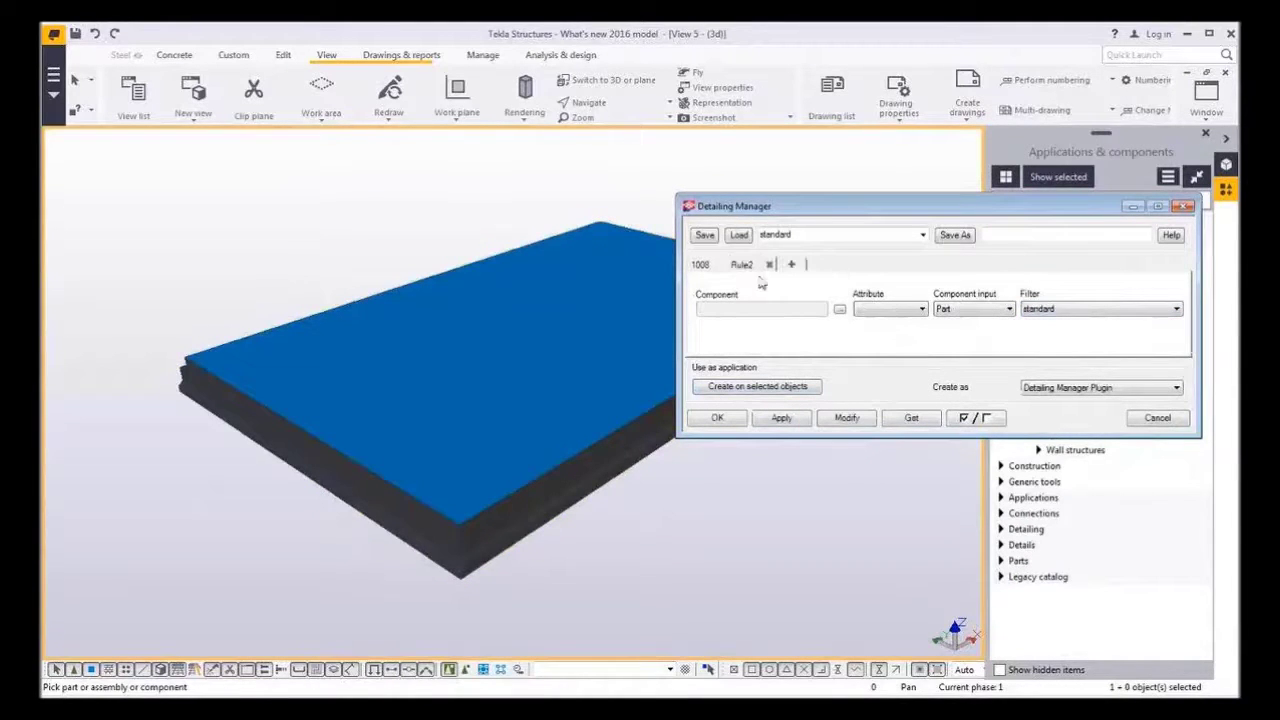
# Search the component catalog for mesh and choose Mesh Bars as the second rule's component
pyautogui.click(840, 311)
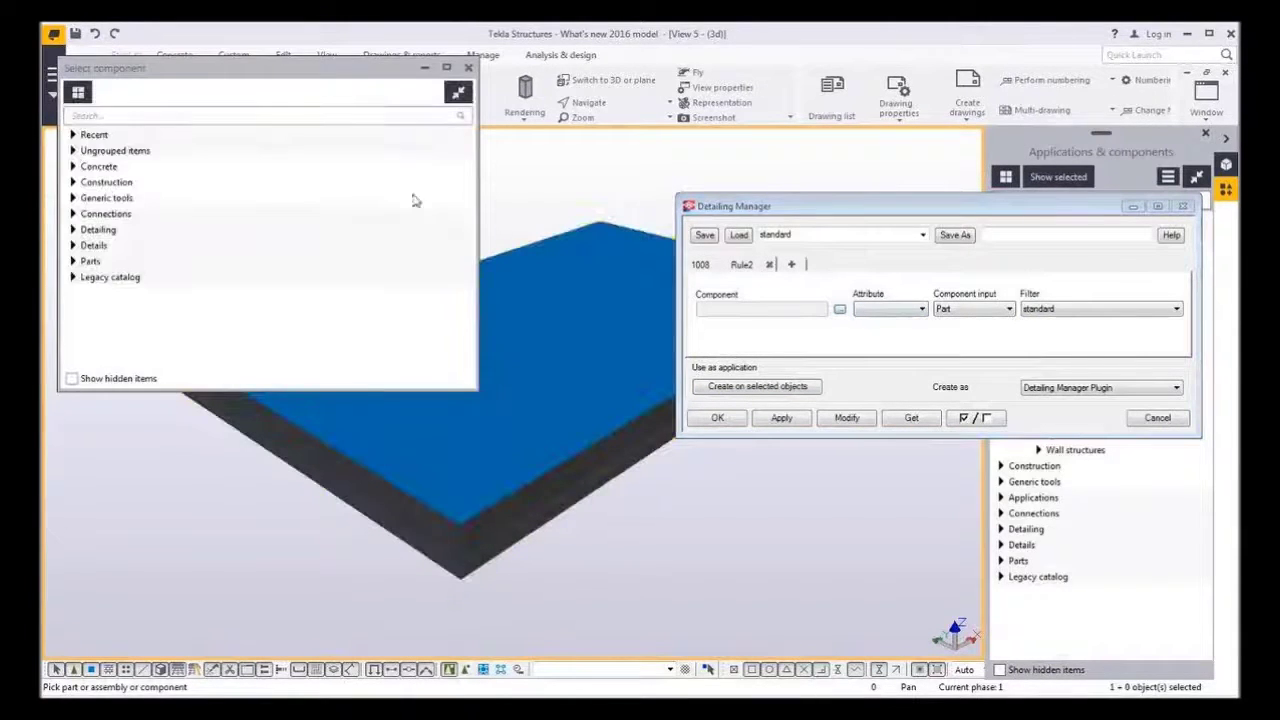
pyautogui.click(336, 115)
pyautogui.write('m')
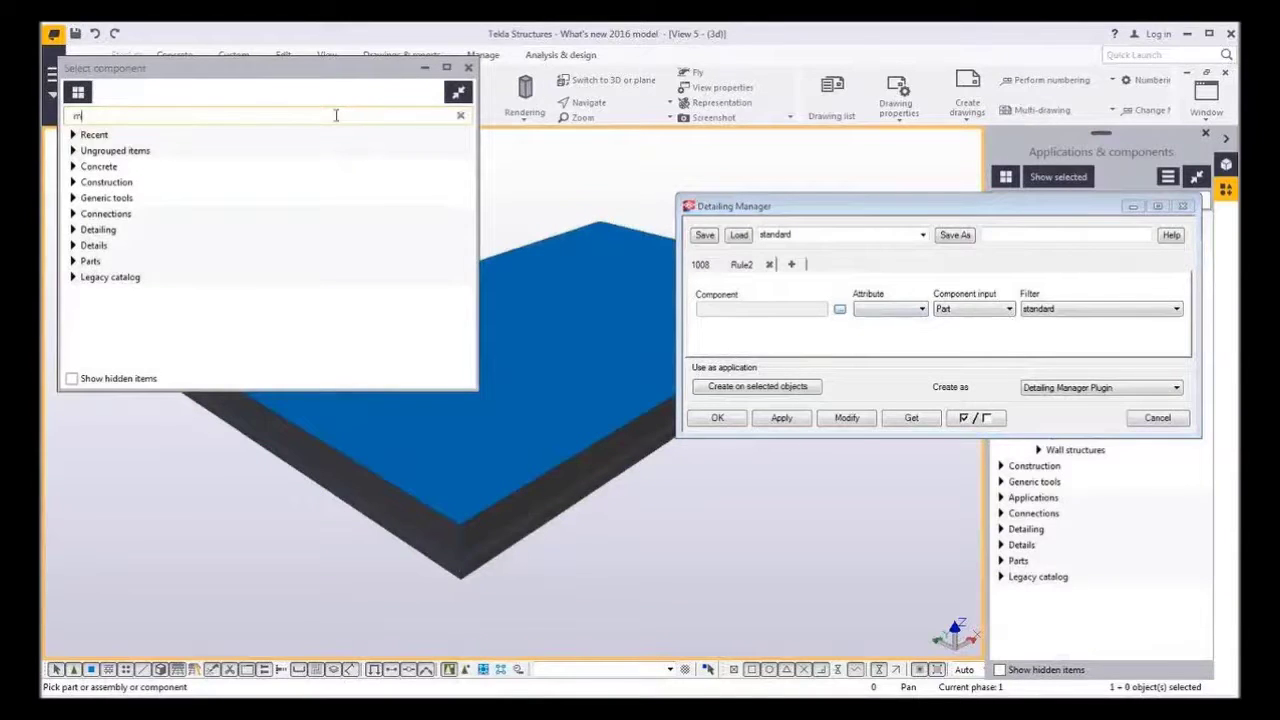
pyautogui.write('esh')
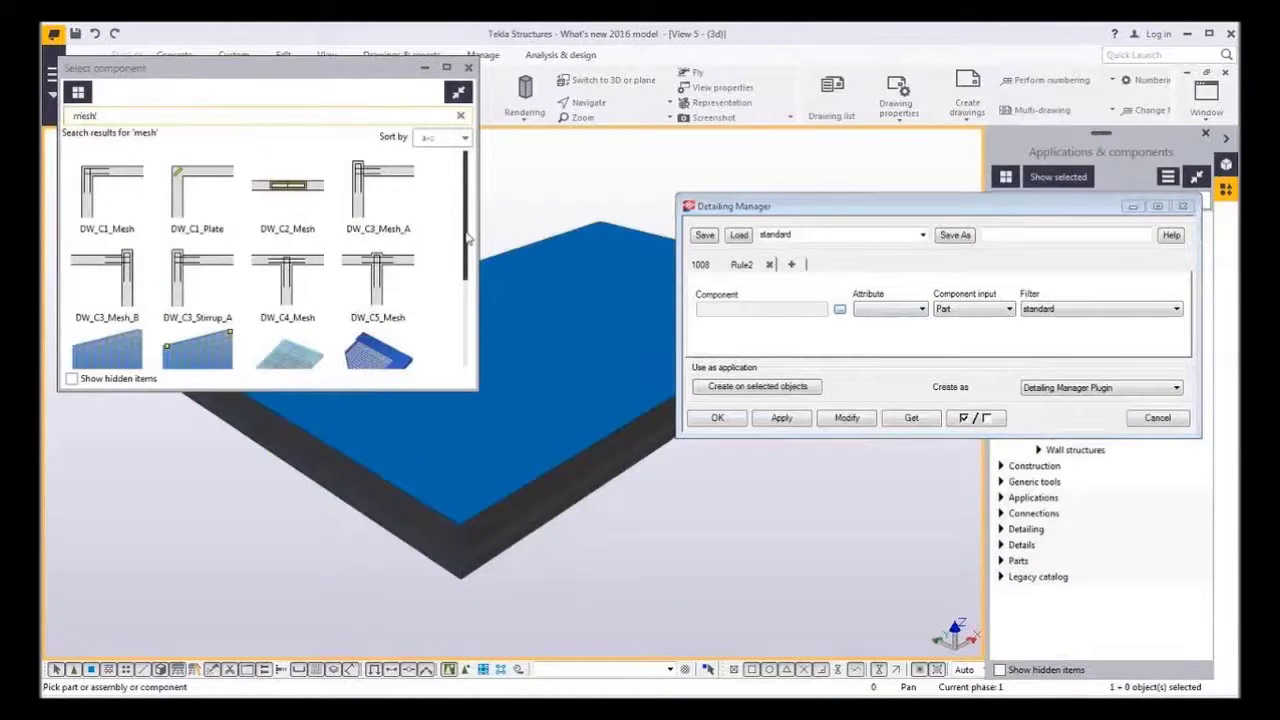
pyautogui.scroll(-2, 468, 237)
pyautogui.click(103, 262)
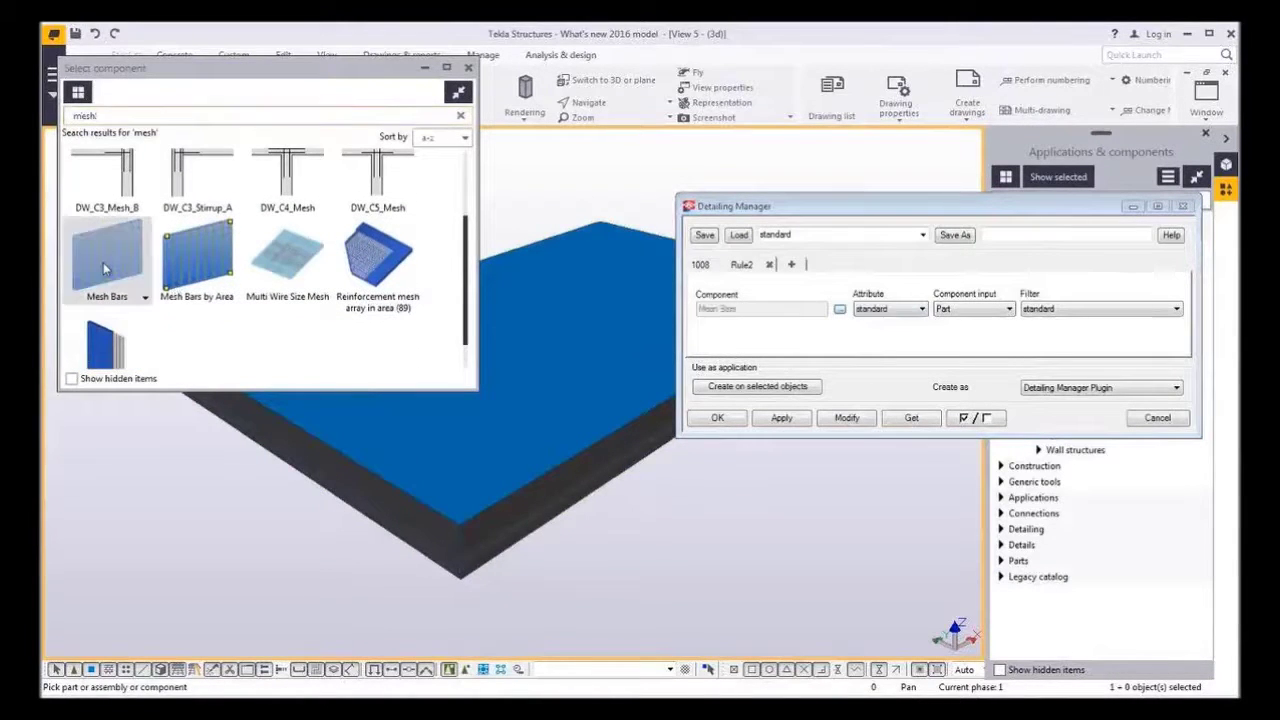
pyautogui.doubleClick(103, 262)
# Set the Mesh Bars rule's attribute to Slab and its filter to Name - Slab
pyautogui.click(890, 309)
pyautogui.click(887, 327)
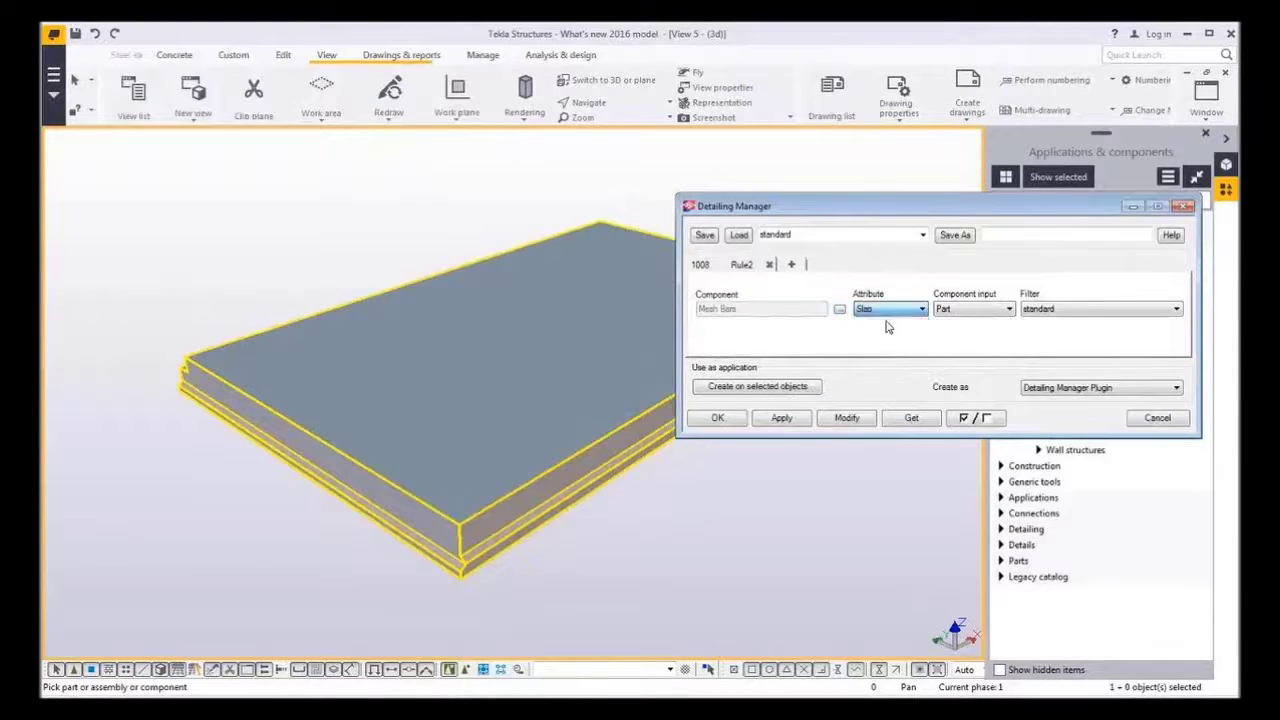
pyautogui.click(1052, 317)
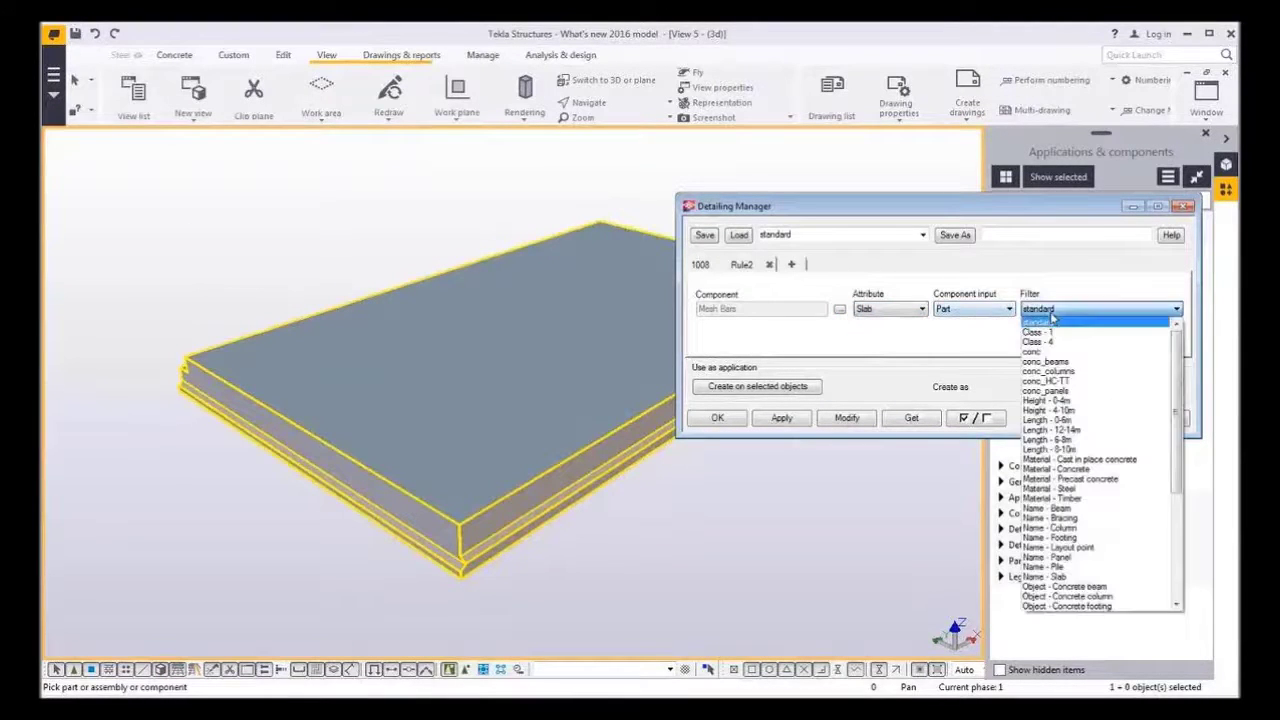
pyautogui.click(1050, 577)
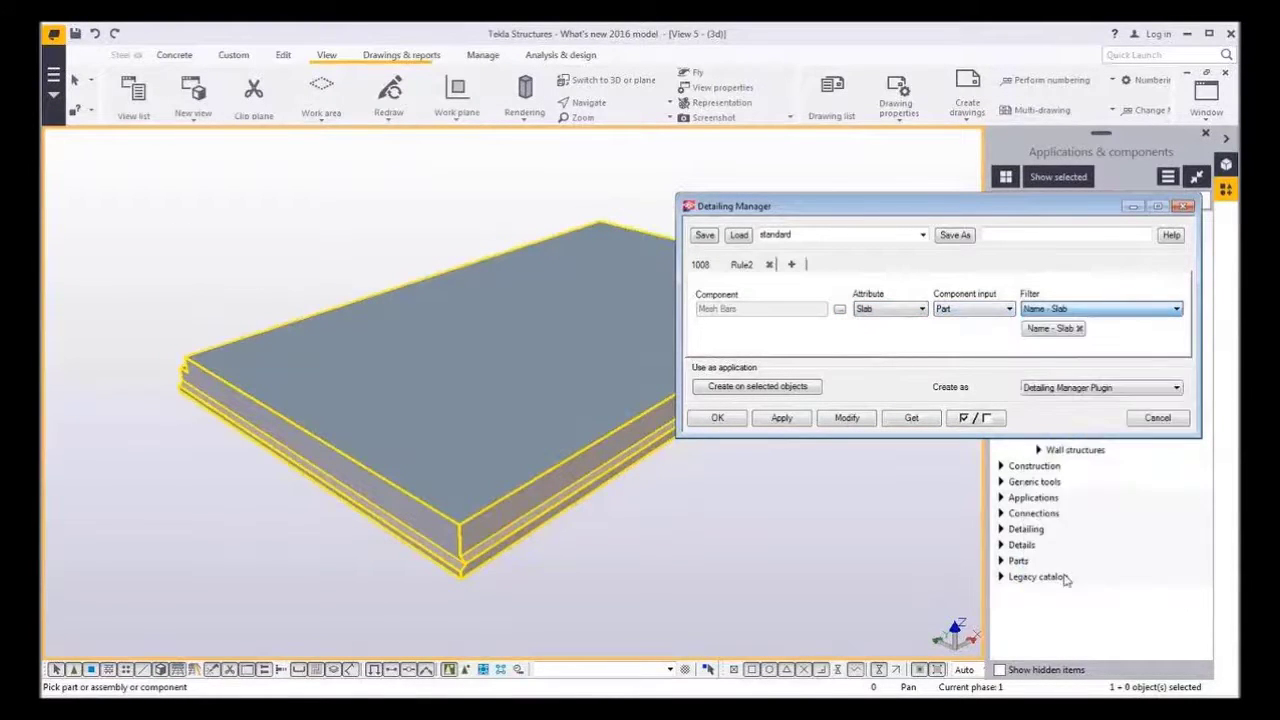
# Add a third rule, search the component catalog for 62 and choose Edge and Corner Reinforcement (62) as its component
pyautogui.click(792, 264)
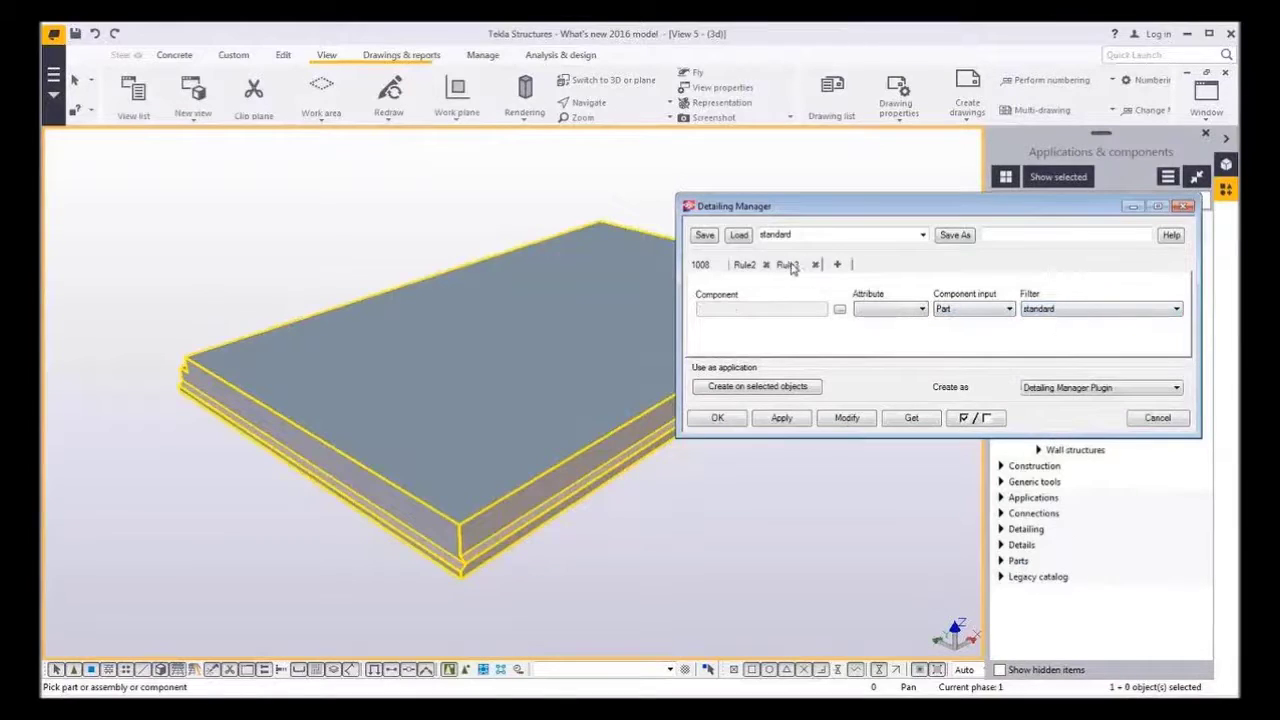
pyautogui.click(839, 310)
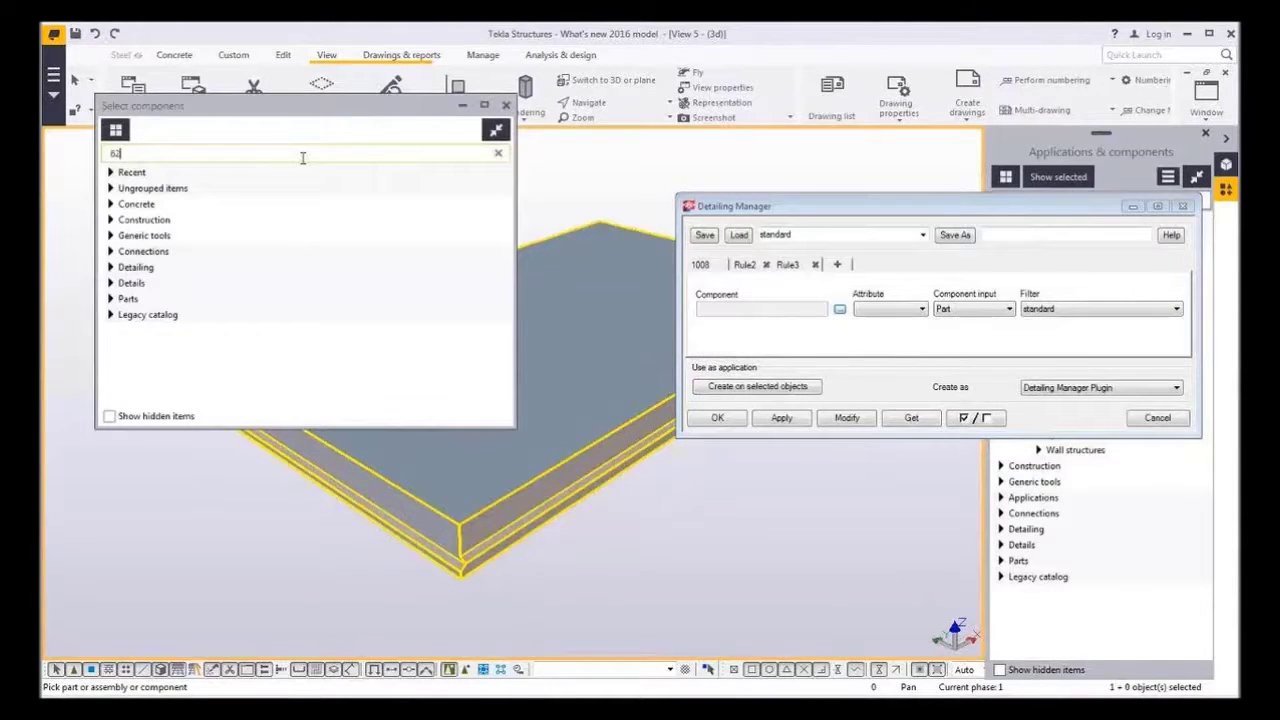
pyautogui.click(153, 215)
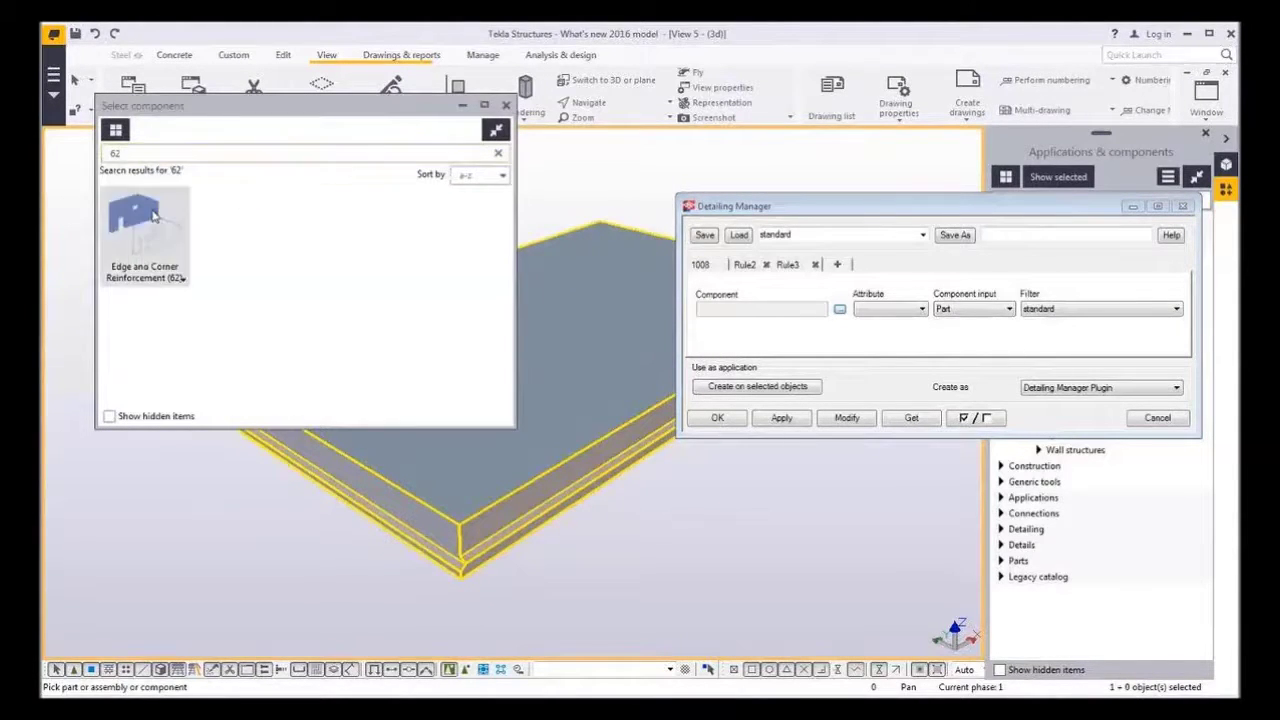
pyautogui.doubleClick(153, 215)
# Keep the edge and corner reinforcement's attribute as standard, filter it by Name - Slab and apply the Detailing Manager settings
pyautogui.click(910, 316)
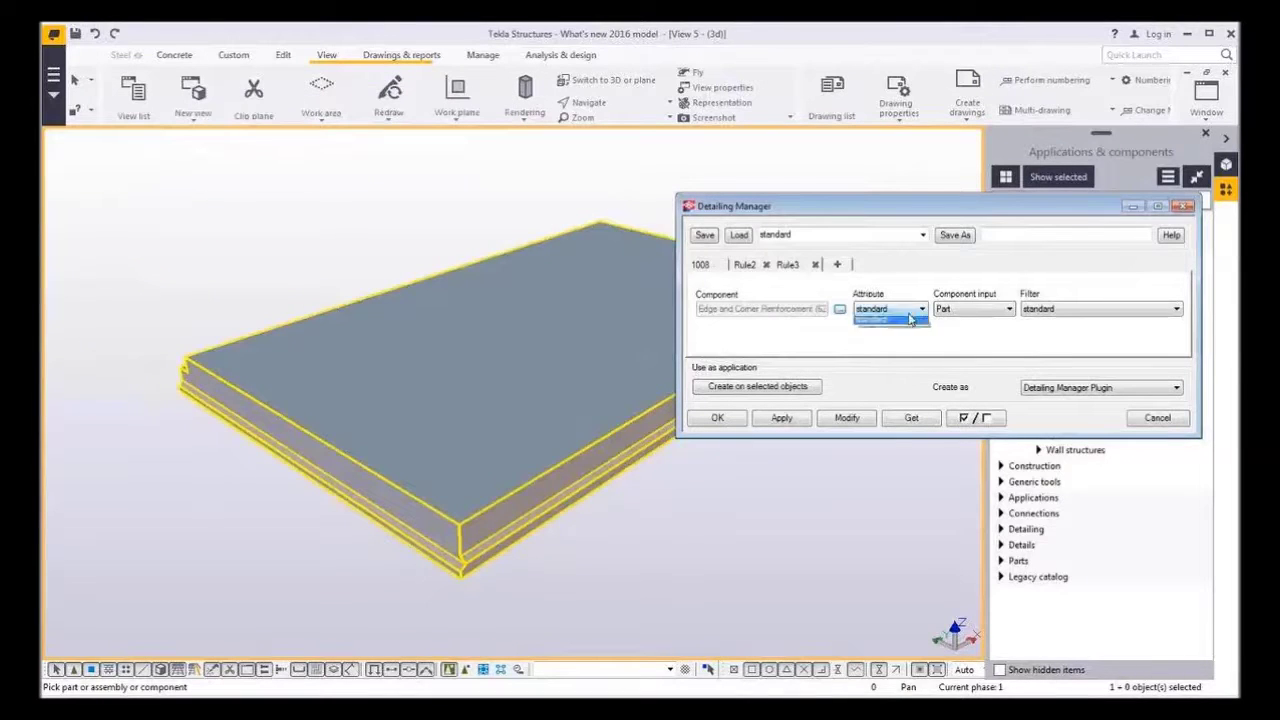
pyautogui.click(908, 318)
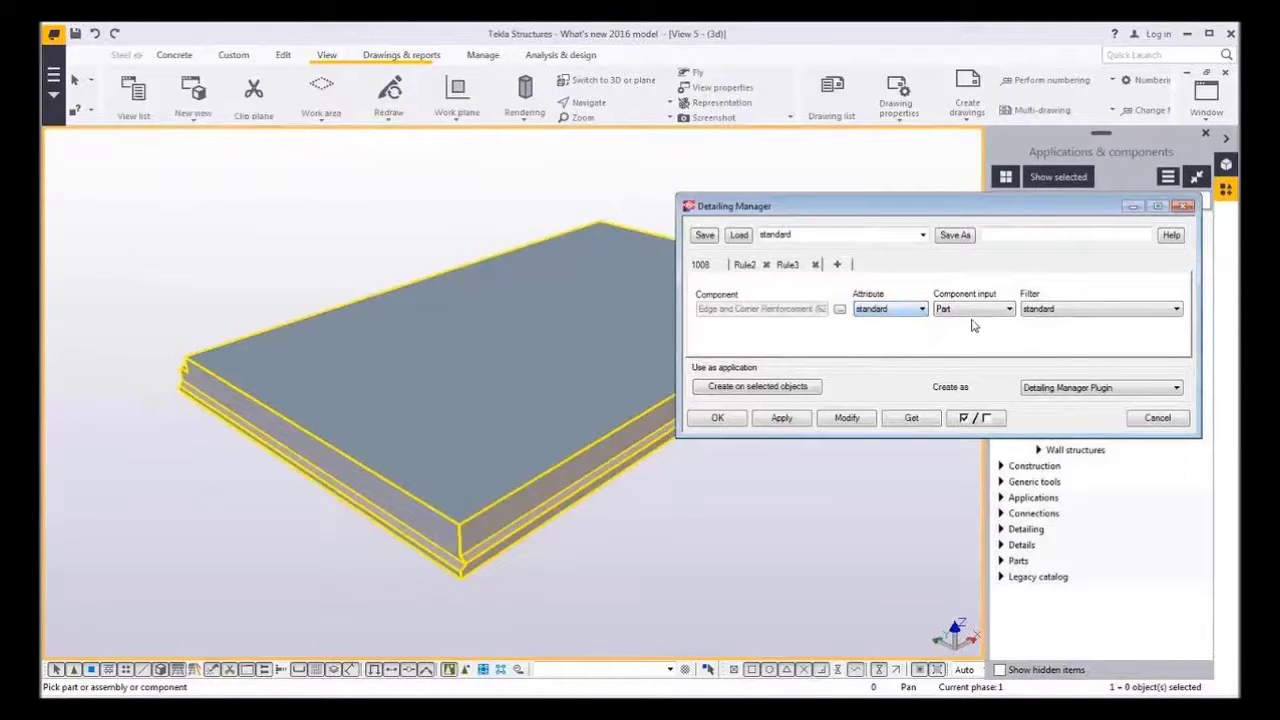
pyautogui.click(1043, 319)
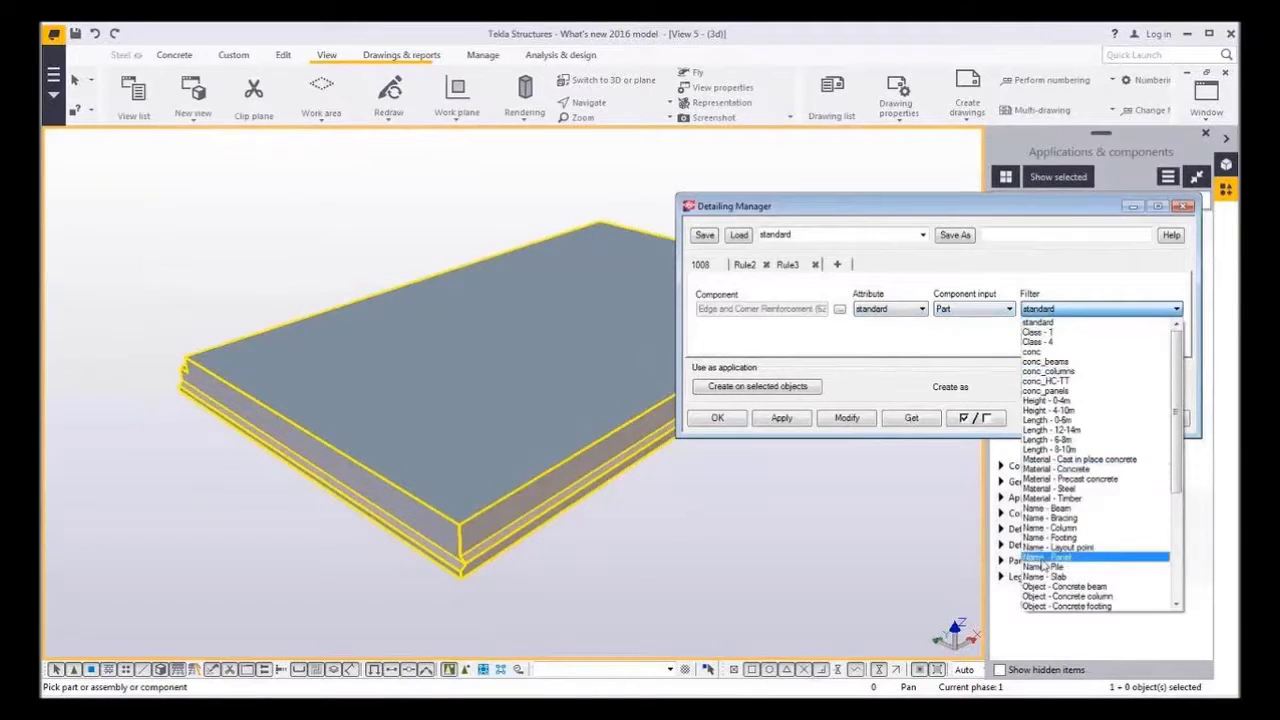
pyautogui.click(1044, 576)
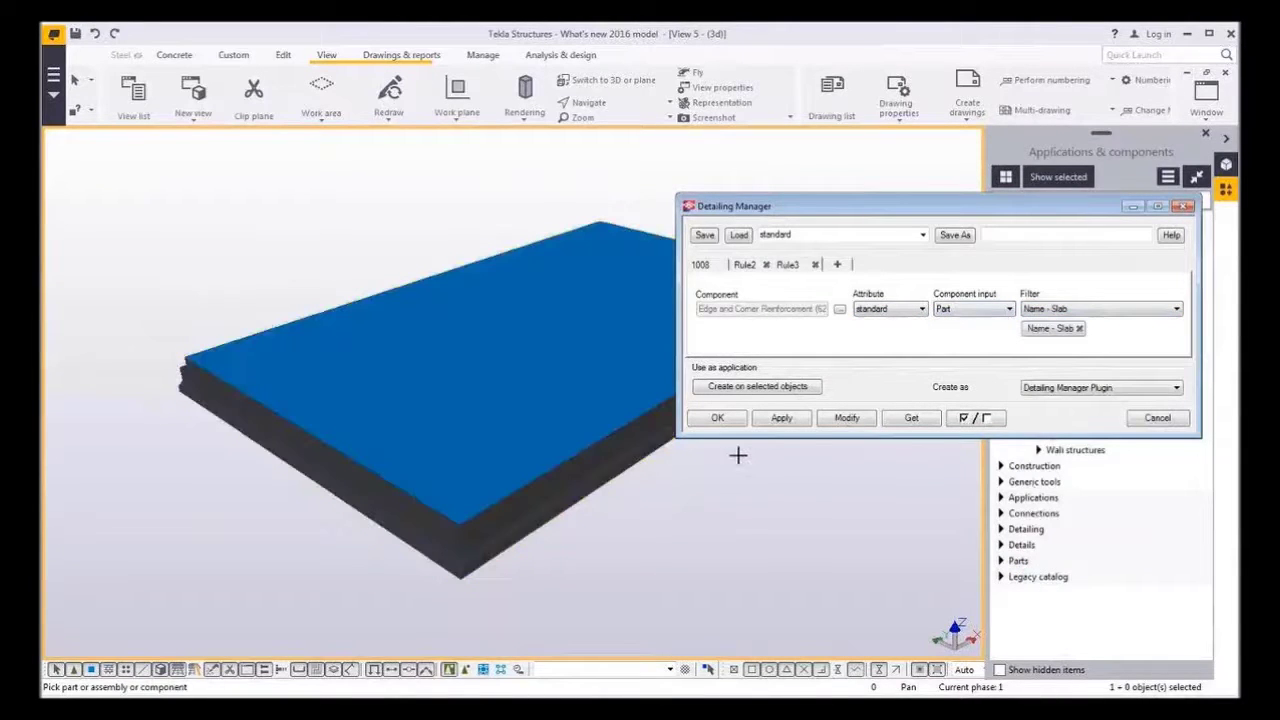
pyautogui.click(798, 422)
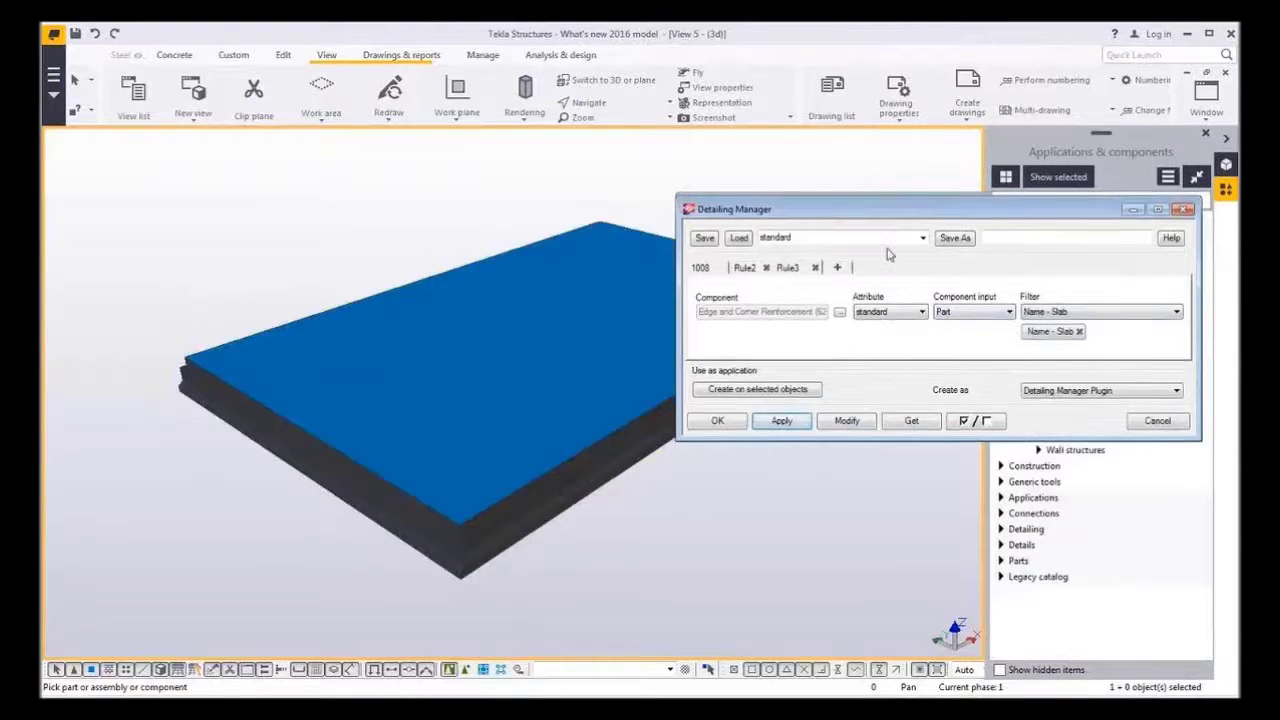
# Create the Detailing Manager component on the slab and undo it
pyautogui.moveTo(869, 209); pyautogui.dragTo(871, 342)
pyautogui.click(645, 340)
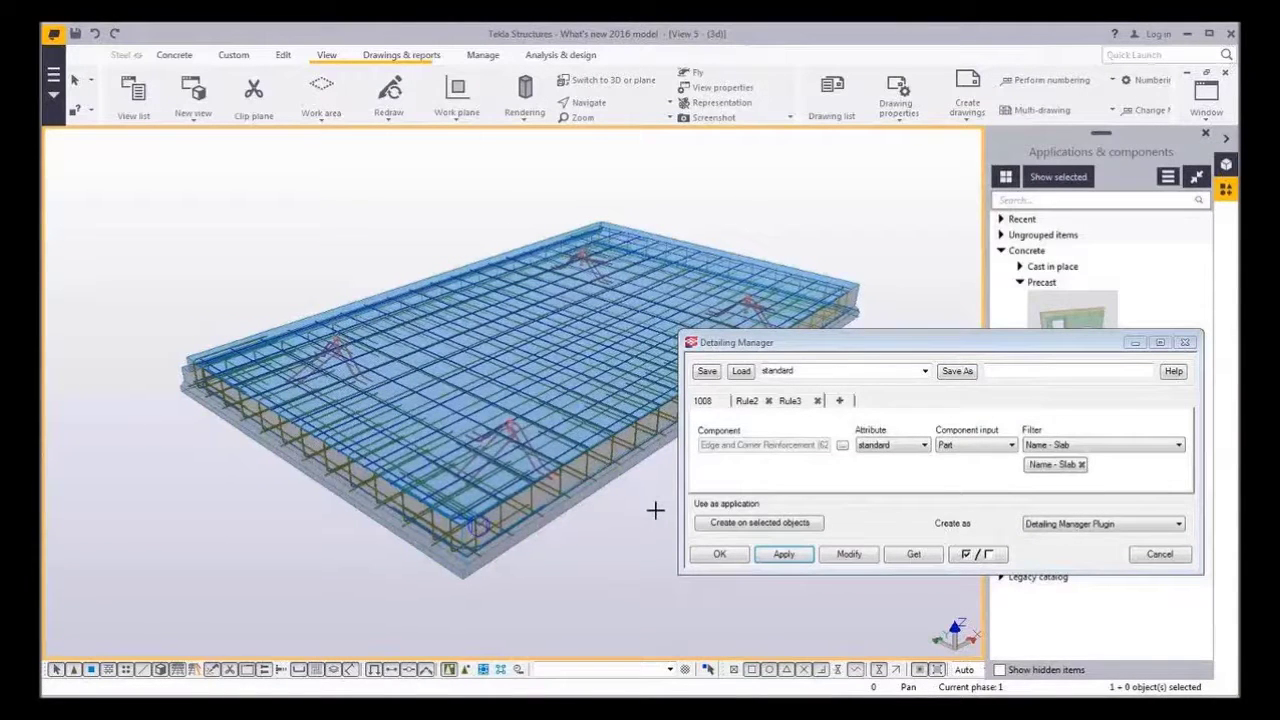
pyautogui.hotkey('ctrl', 'z')
pyautogui.scroll(-2, 658, 516)
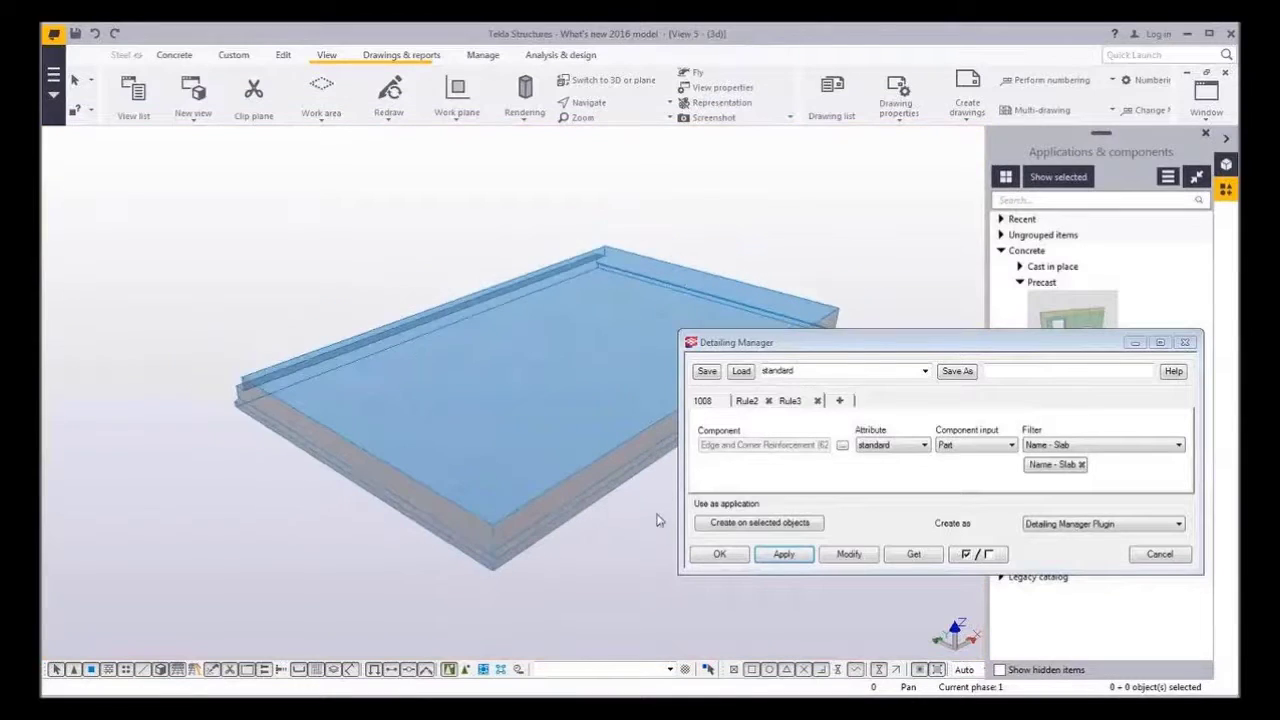
# Copy the slab at a distance of 3000 along its short edge direction and redraw the view
pyautogui.click(502, 555)
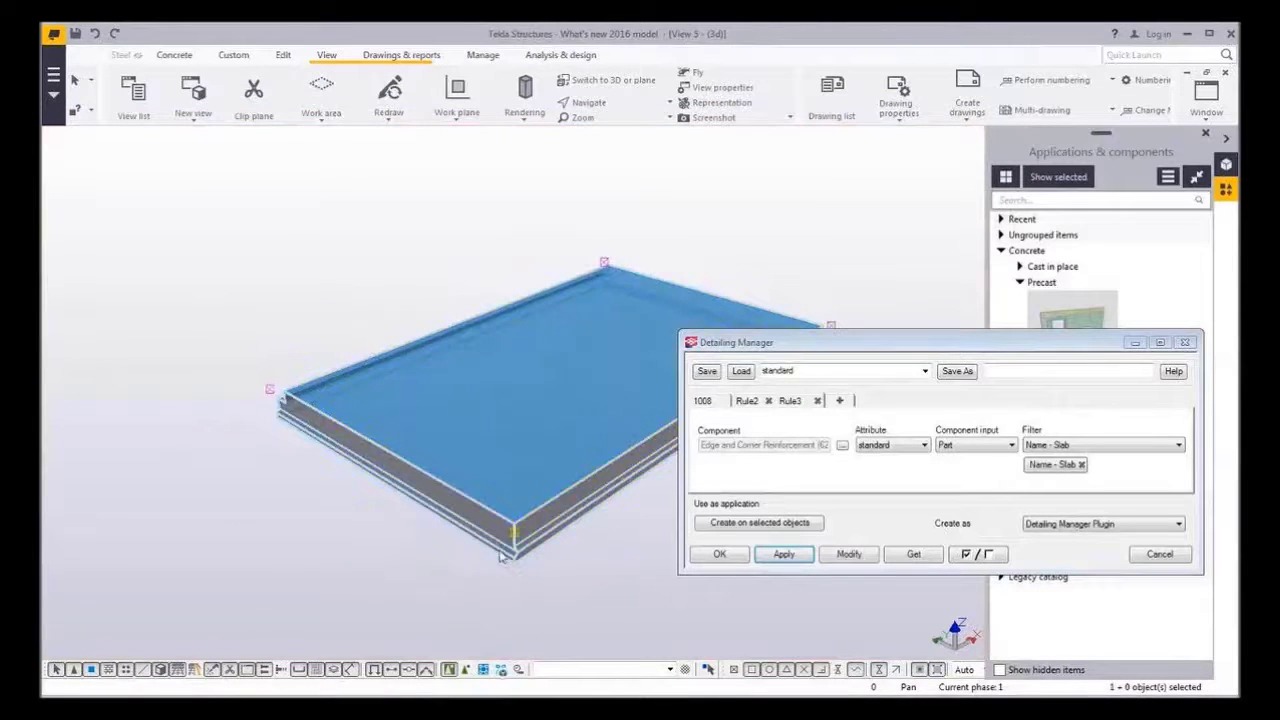
pyautogui.hotkey('ctrl', 'm')
pyautogui.click(270, 390)
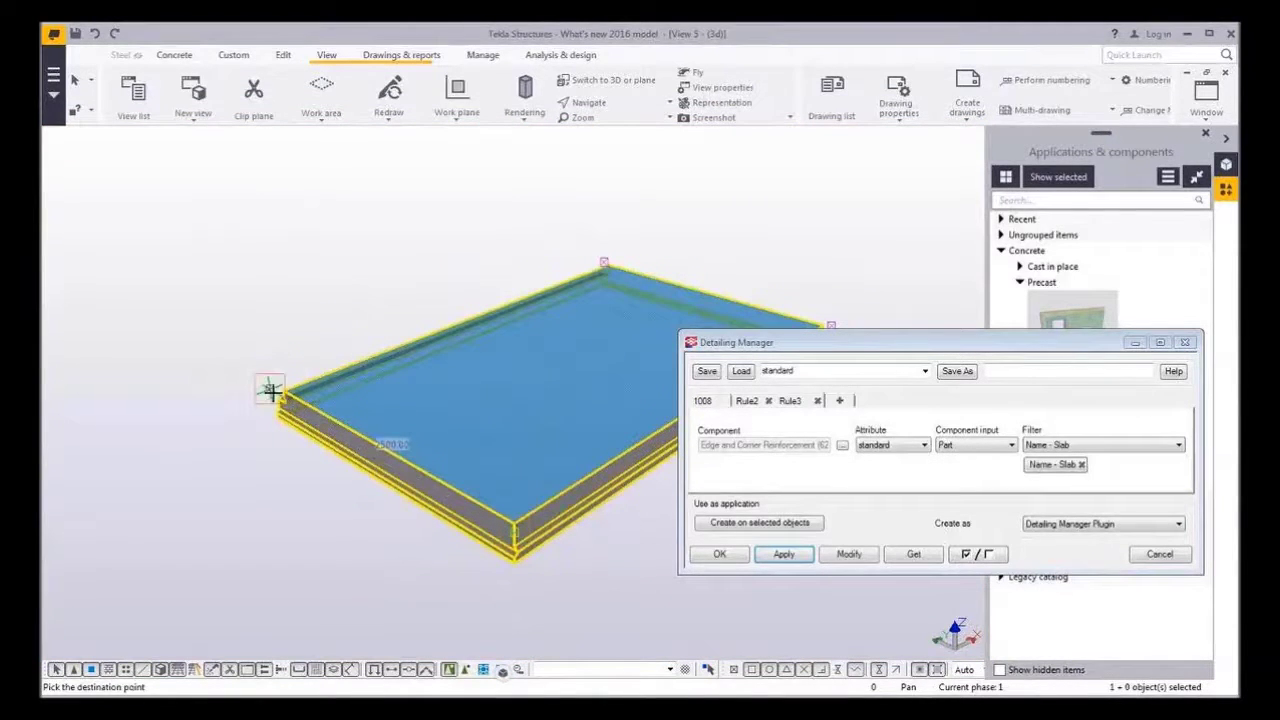
pyautogui.write('5000')
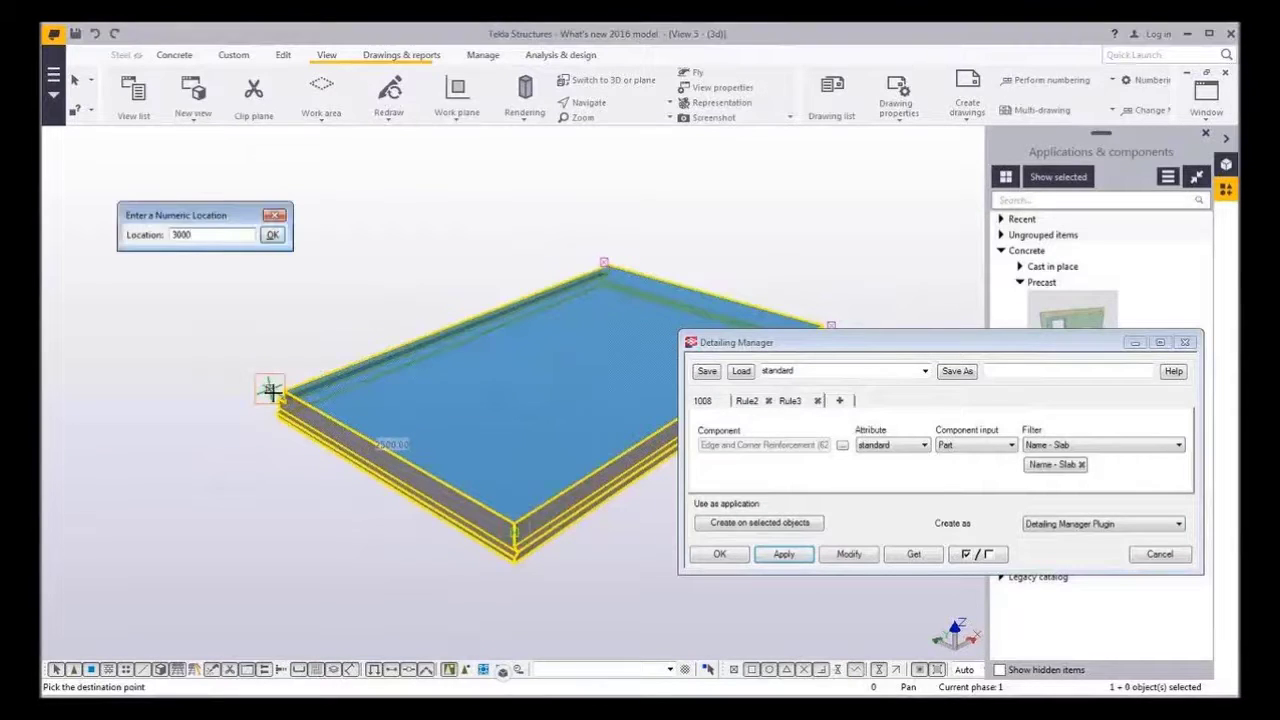
pyautogui.press('Return')
pyautogui.press('Escape')
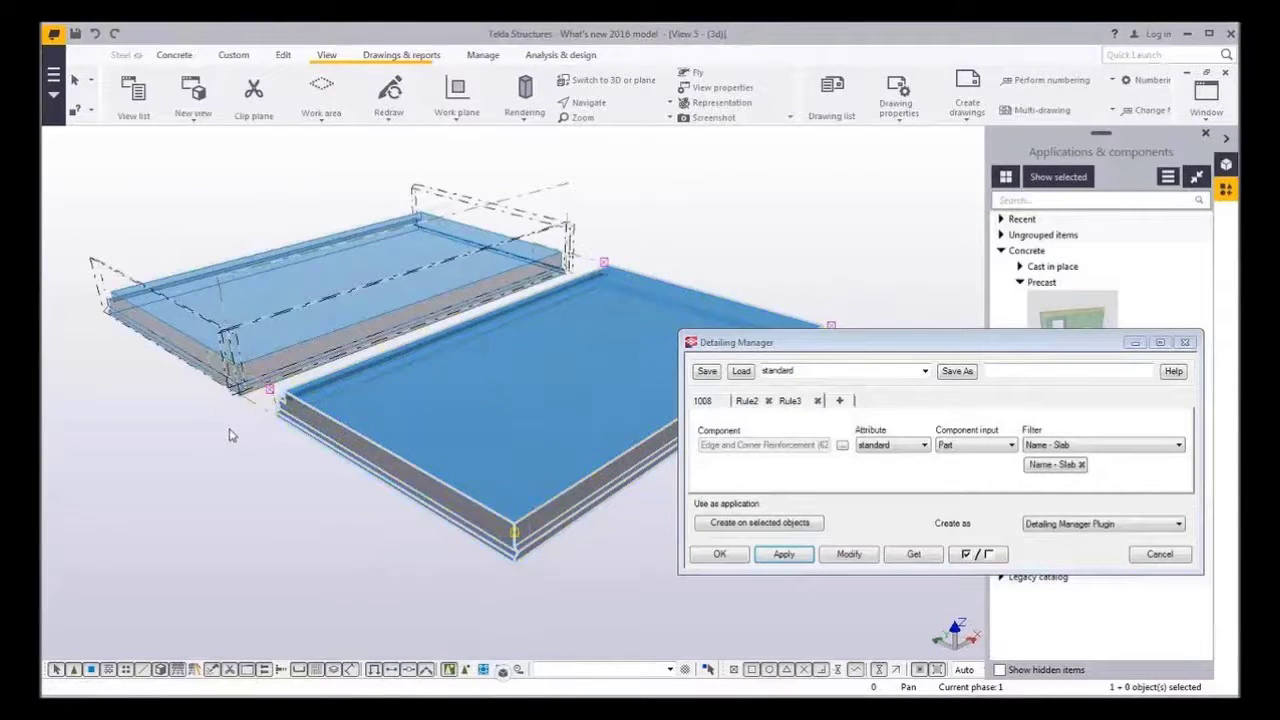
pyautogui.rightClick(229, 435)
pyautogui.click(275, 519)
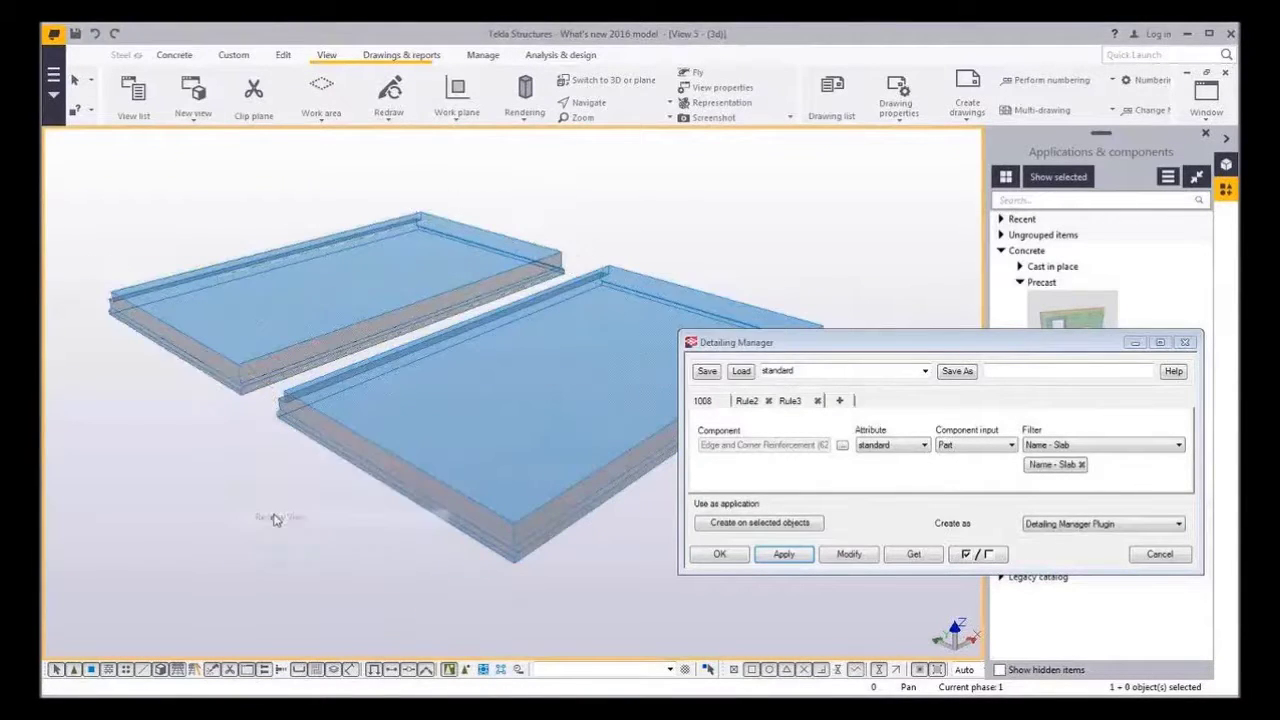
# Select both slabs and create the details on them with the Detailing Manager Plugin
pyautogui.click(739, 303)
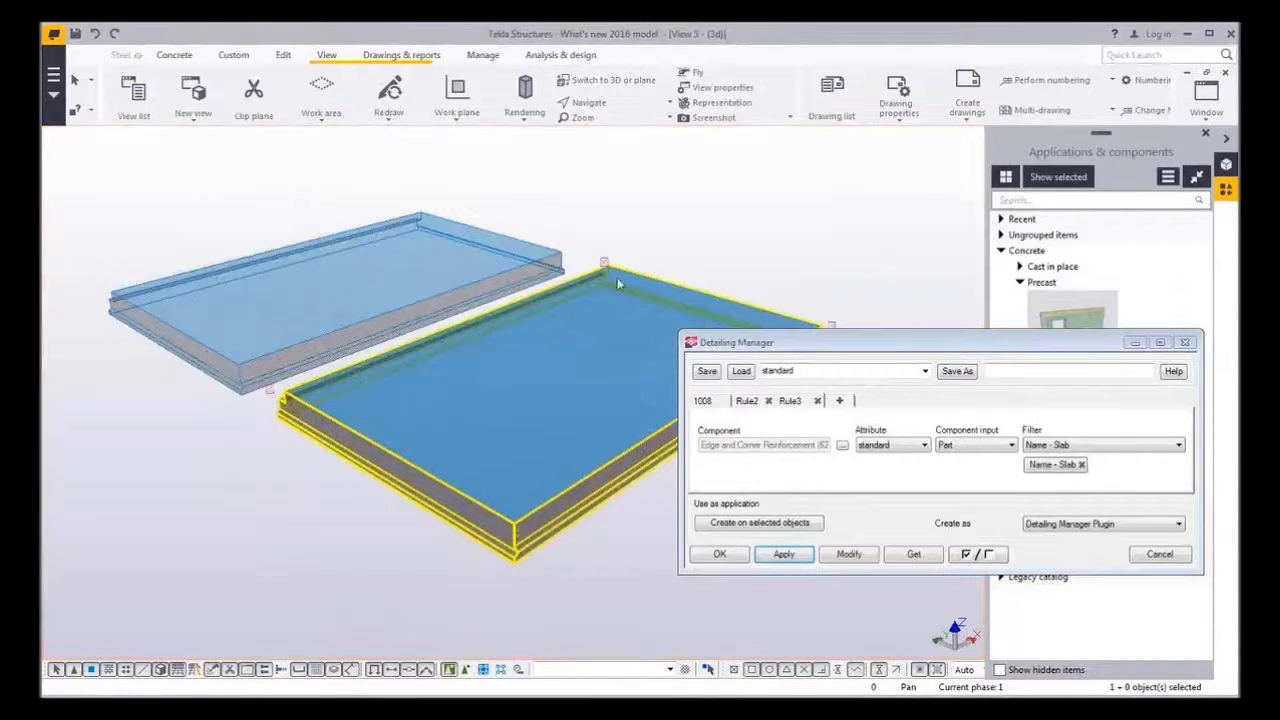
pyautogui.keyDown('shift'); pyautogui.click(537, 240); pyautogui.keyUp('shift')
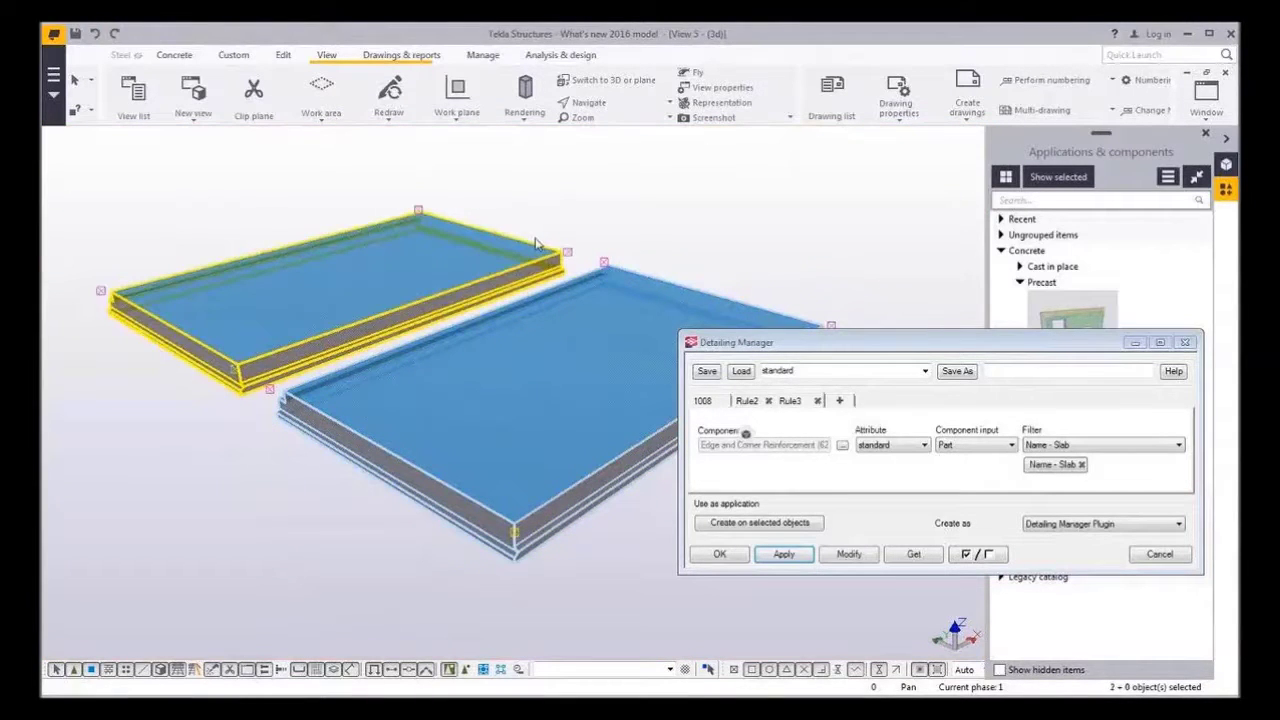
pyautogui.click(762, 525)
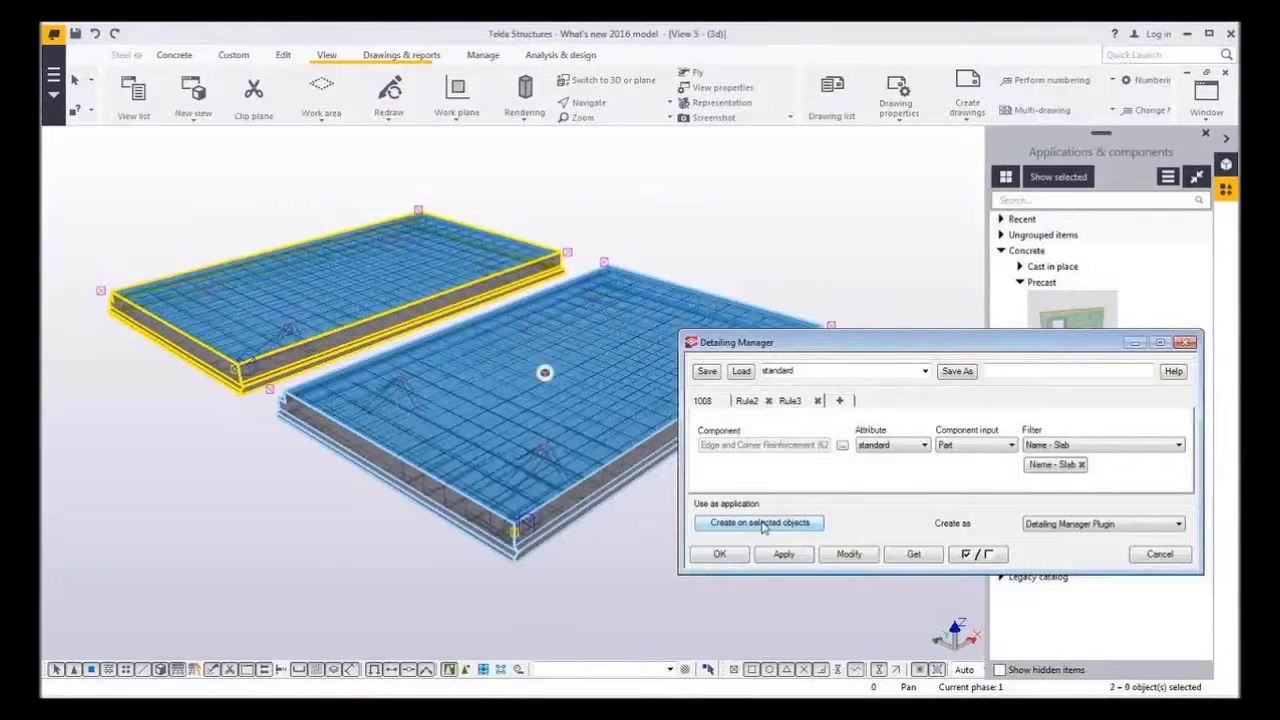
pyautogui.click(633, 585)
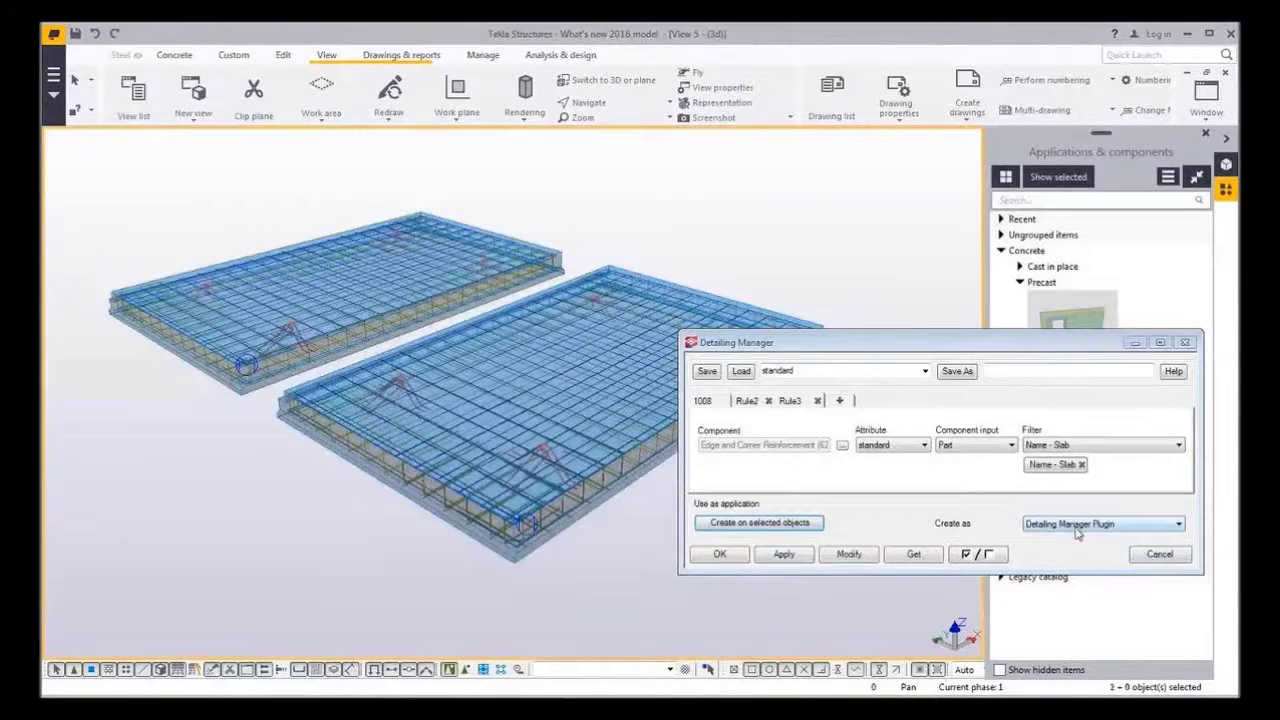
# Select the detailing component on the front slab and undo the detailing of both slabs
pyautogui.click(1078, 533)
pyautogui.click(608, 563)
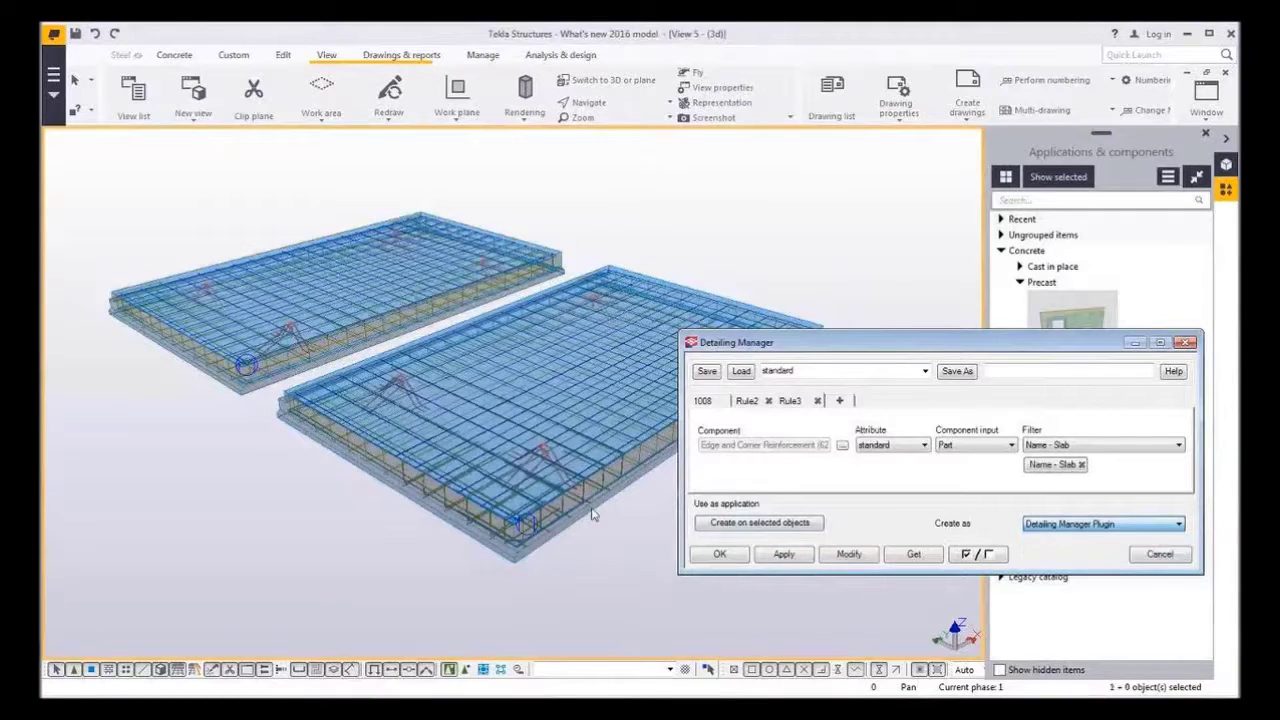
pyautogui.click(556, 460)
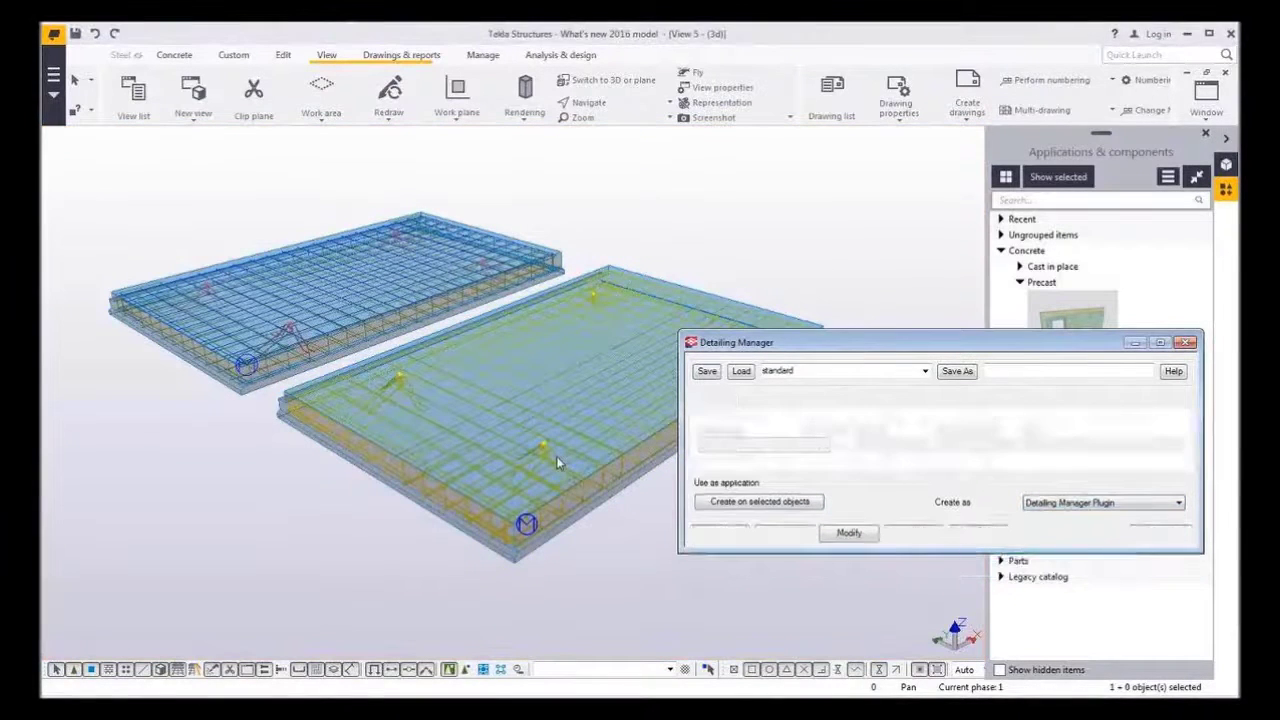
pyautogui.hotkey('ctrl', 'z')
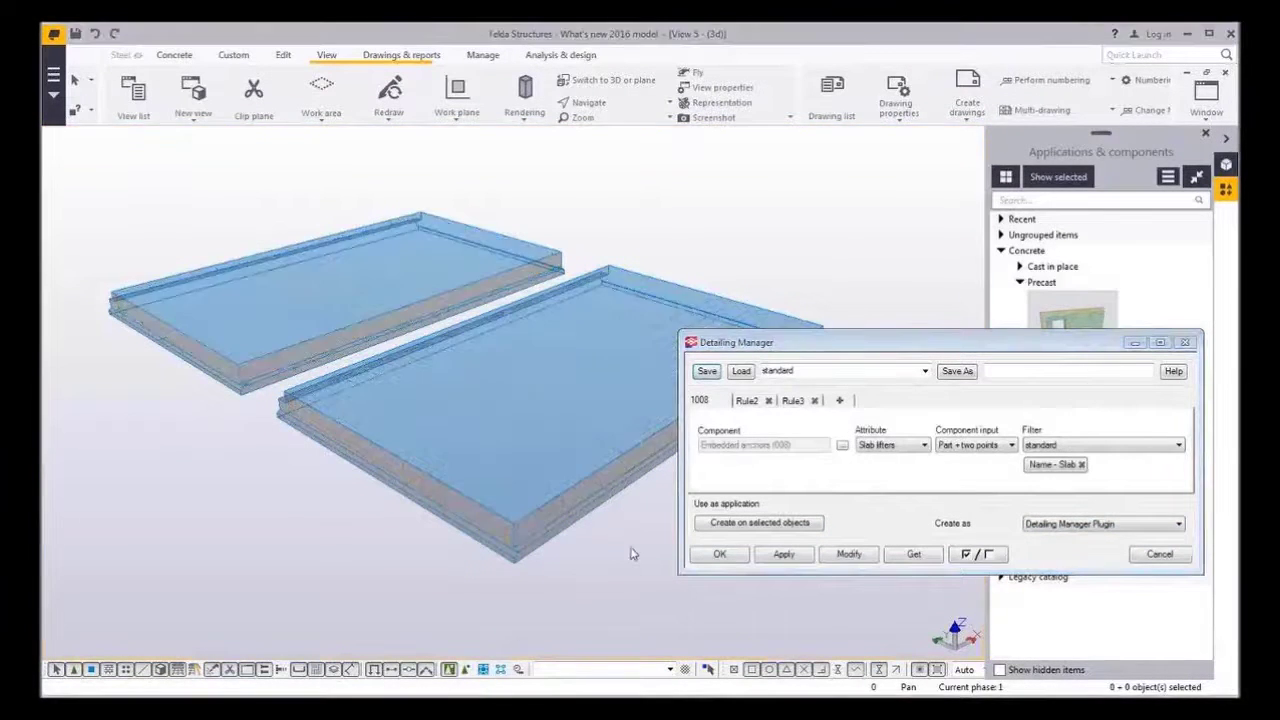
# Select both slabs, set the creation mode to Separate components and create the details on the selected slabs
pyautogui.click(577, 498)
pyautogui.keyDown('ctrl'); pyautogui.click(441, 303); pyautogui.keyUp('ctrl')
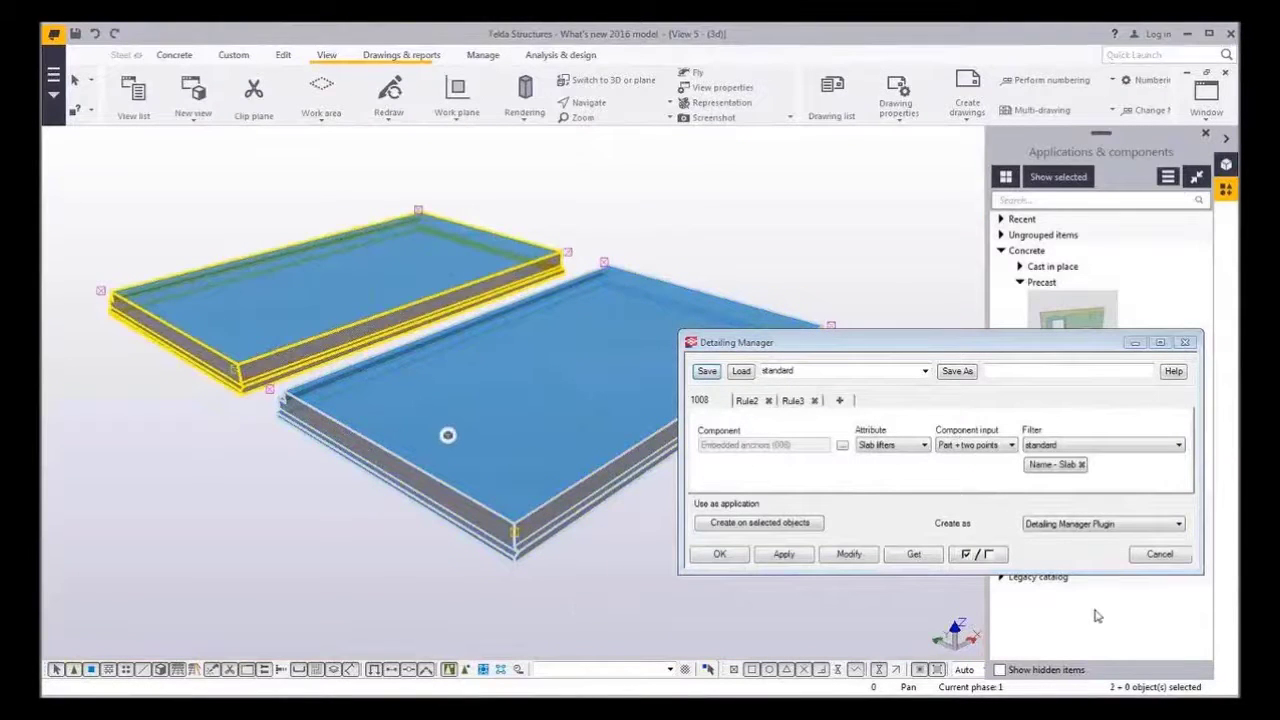
pyautogui.click(1105, 523)
pyautogui.click(1075, 538)
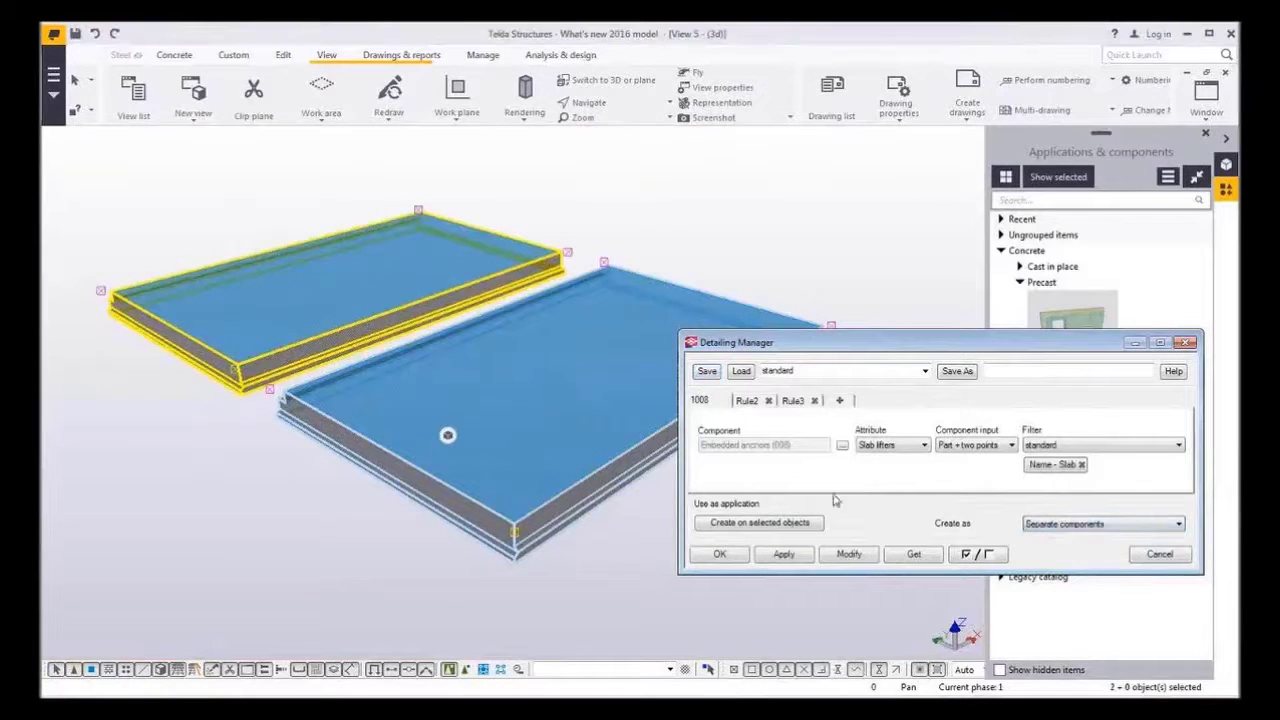
pyautogui.click(787, 526)
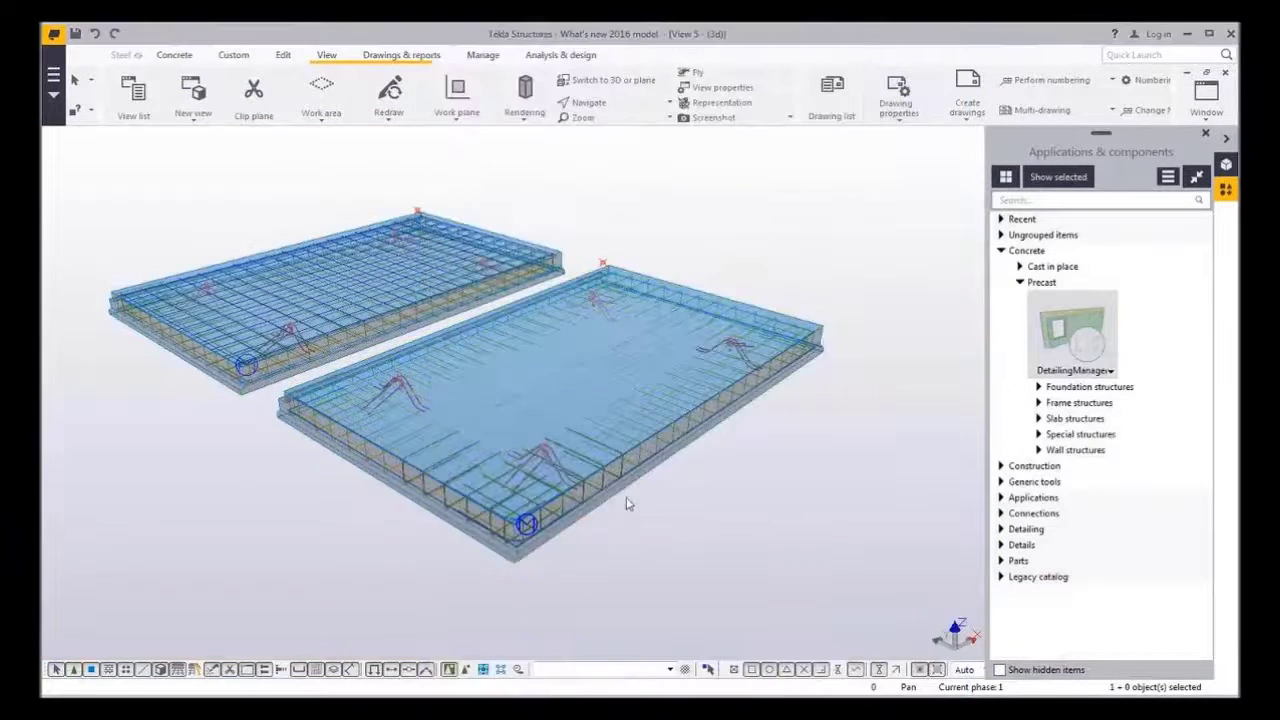
# Inspect the separate detailing component on the front slab and return to the building model in View 4
pyautogui.doubleClick(555, 460)
pyautogui.moveTo(940, 161); pyautogui.dragTo(897, 150)
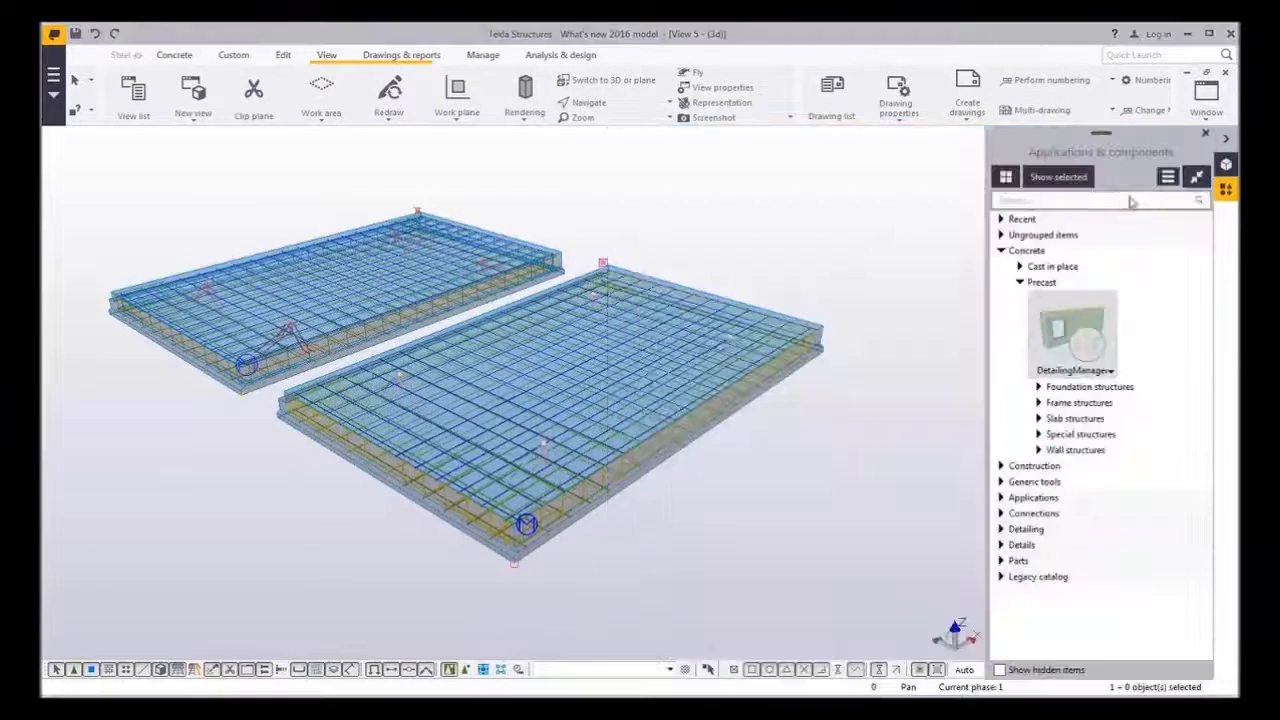
pyautogui.click(1192, 142)
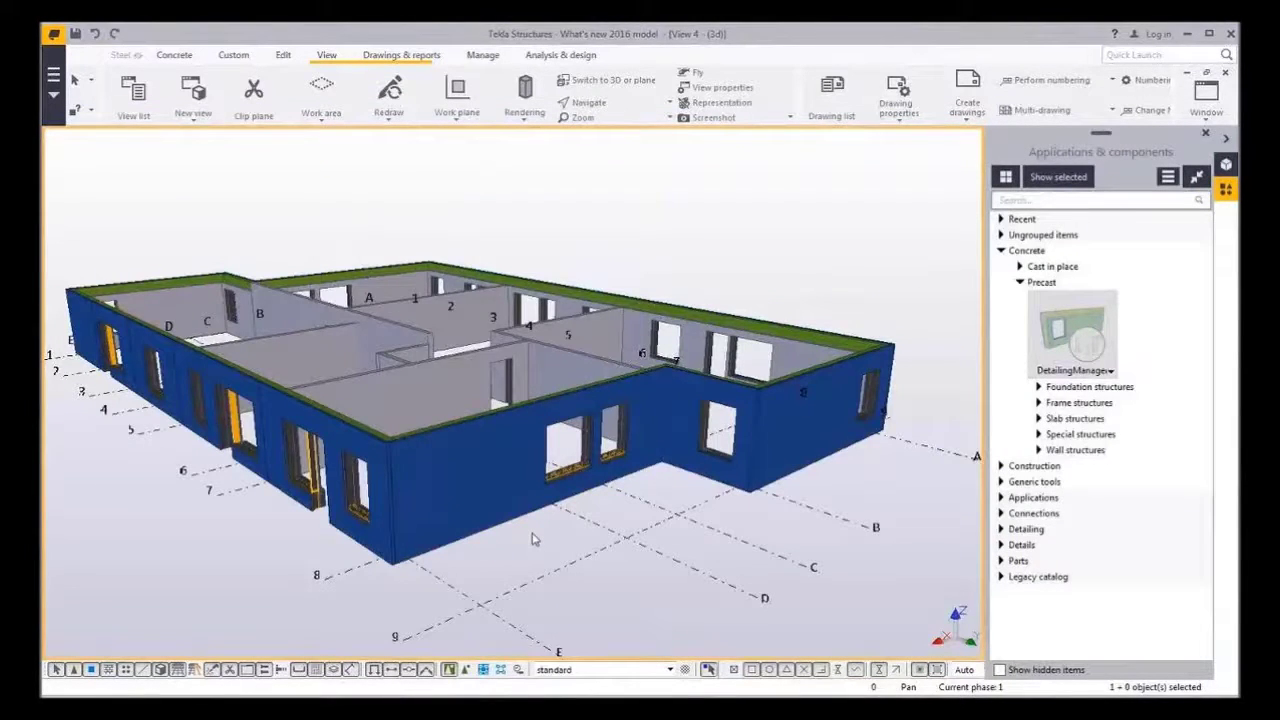
# Make the building's parts transparent and select the end wall layout that has the two adjacent windows
pyautogui.hotkey('ctrl', '2')
pyautogui.click(388, 487)
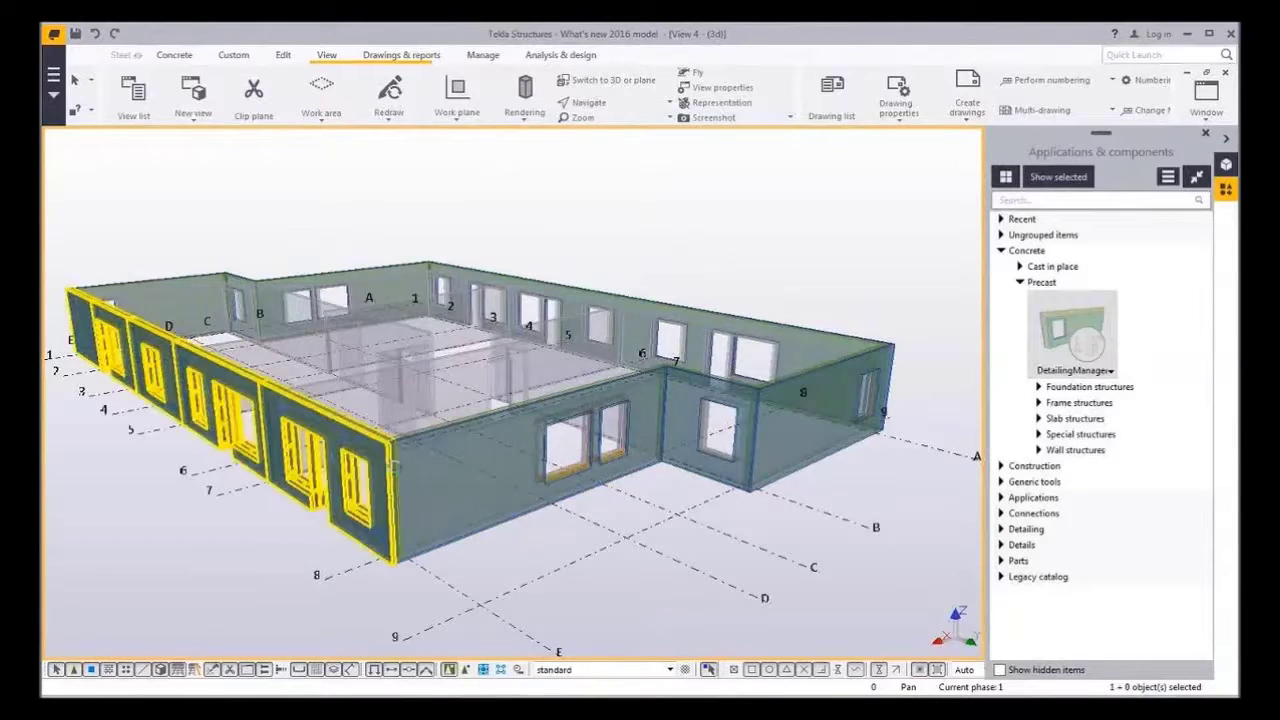
pyautogui.click(466, 466)
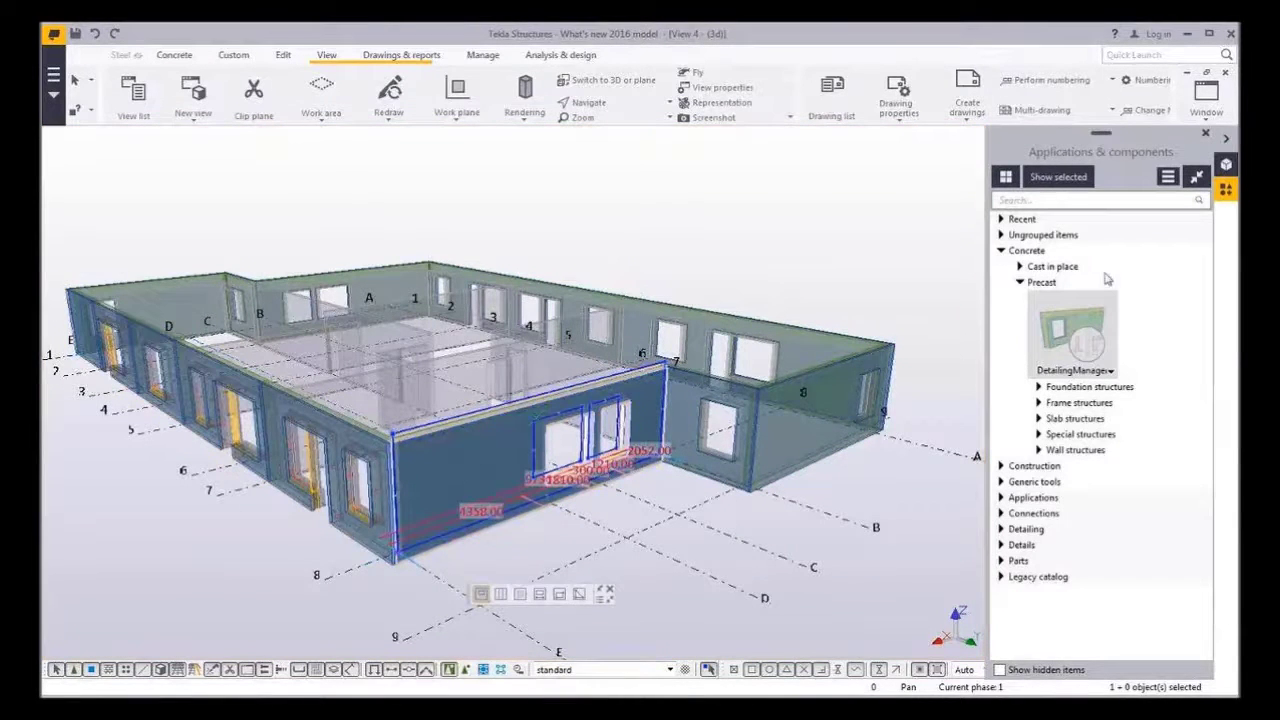
# Open the Detailing Manager, load the Sandwich wall settings and end the running part selection
pyautogui.click(1093, 310)
pyautogui.doubleClick(1093, 310)
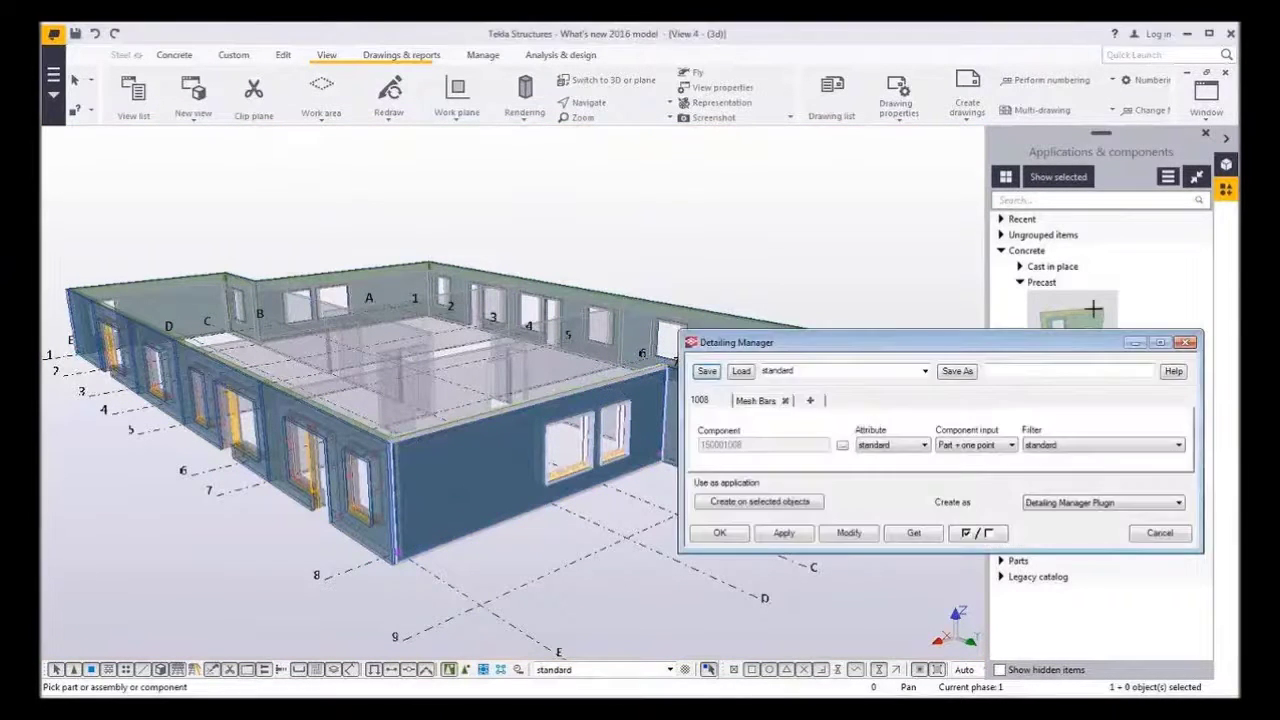
pyautogui.click(925, 371)
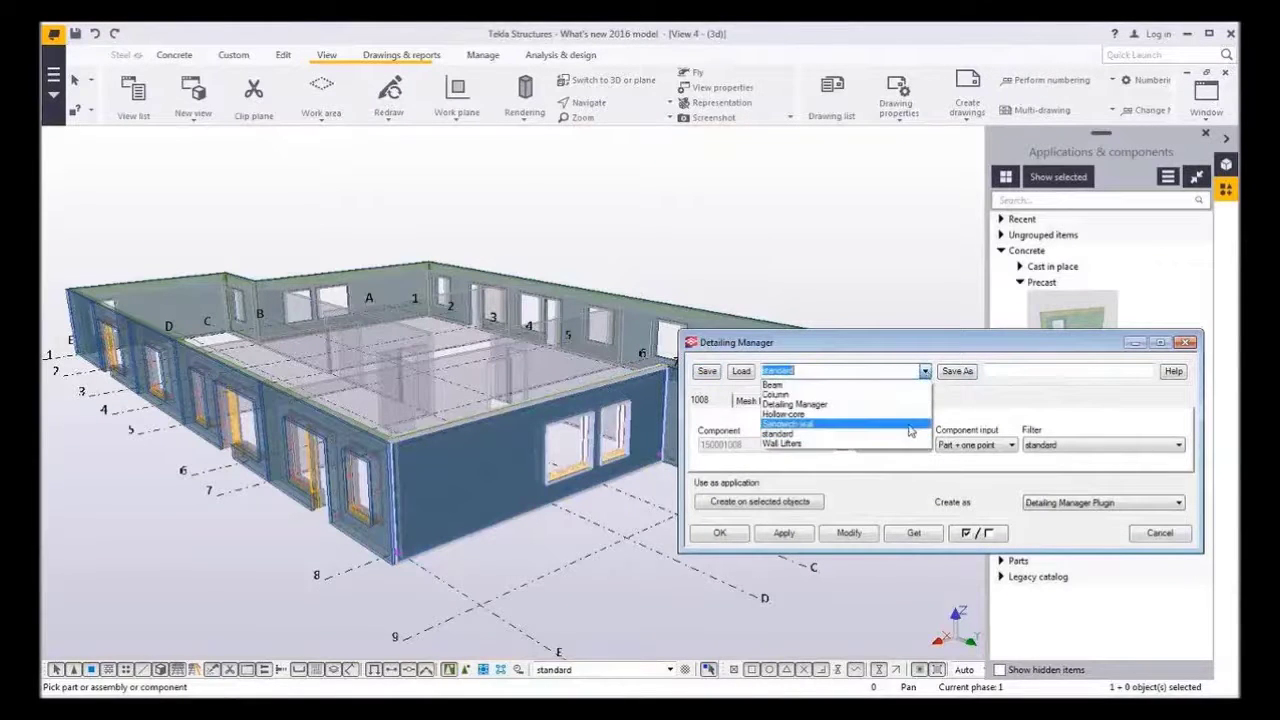
pyautogui.click(788, 423)
pyautogui.click(741, 371)
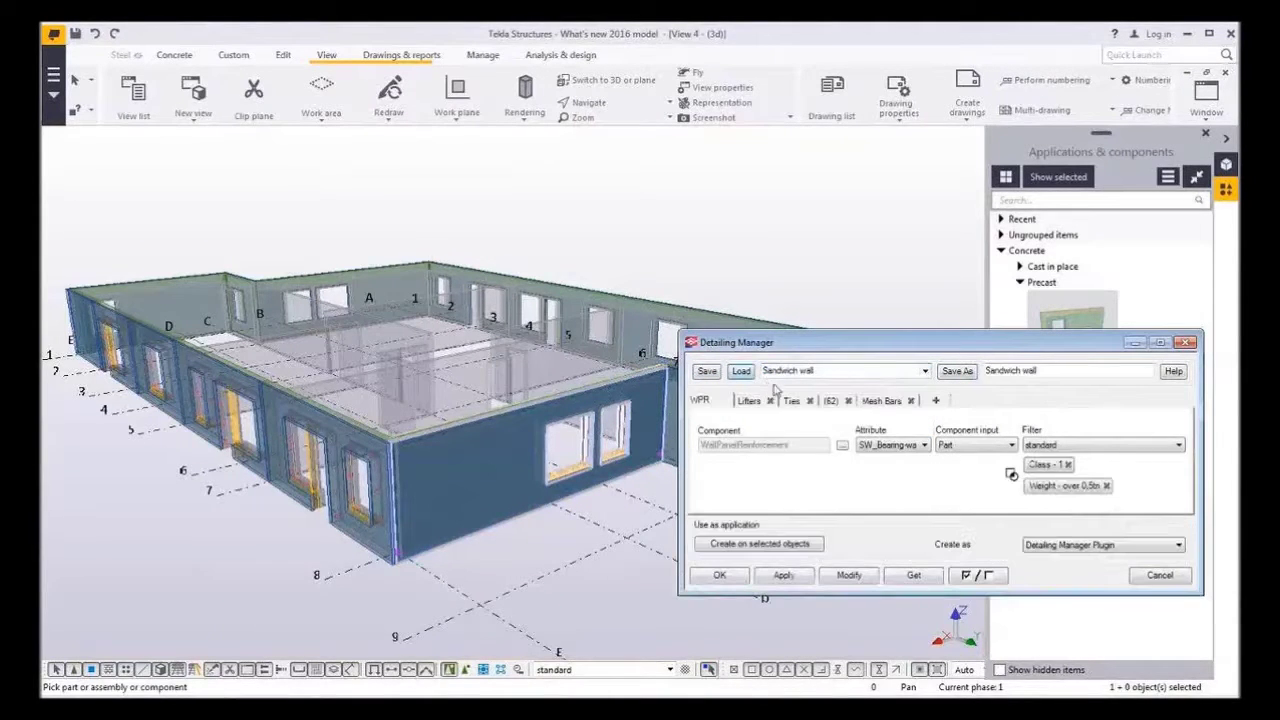
pyautogui.rightClick(570, 524)
pyautogui.click(614, 287)
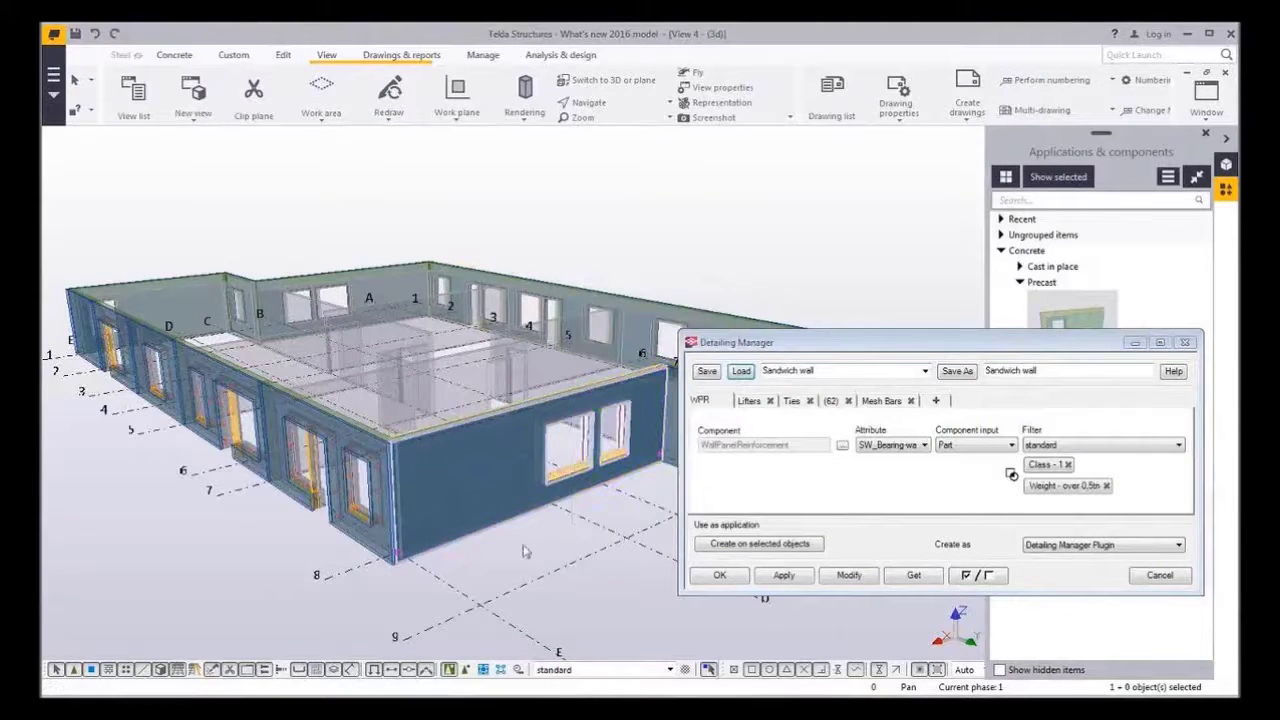
# Select the end wall and the adjoining long wall and create the sandwich wall details on both with the Detailing Manager Plugin
pyautogui.click(497, 455)
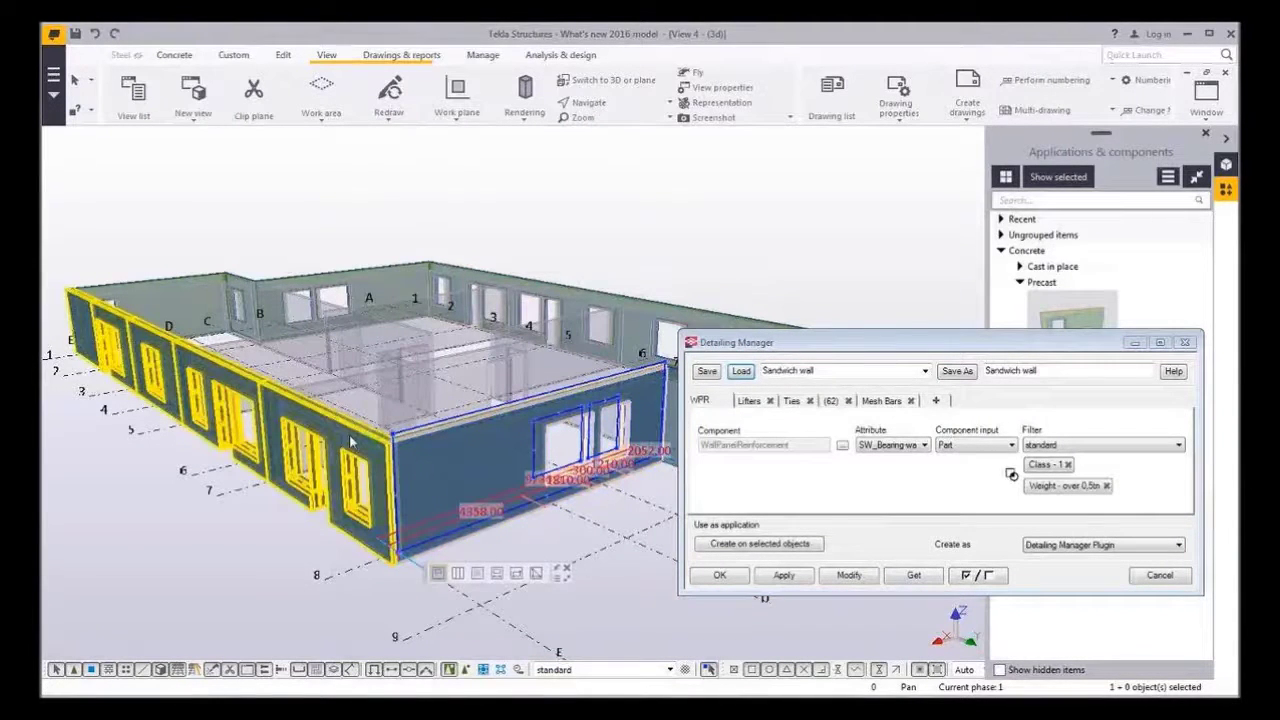
pyautogui.keyDown('shift'); pyautogui.click(362, 441); pyautogui.keyUp('shift')
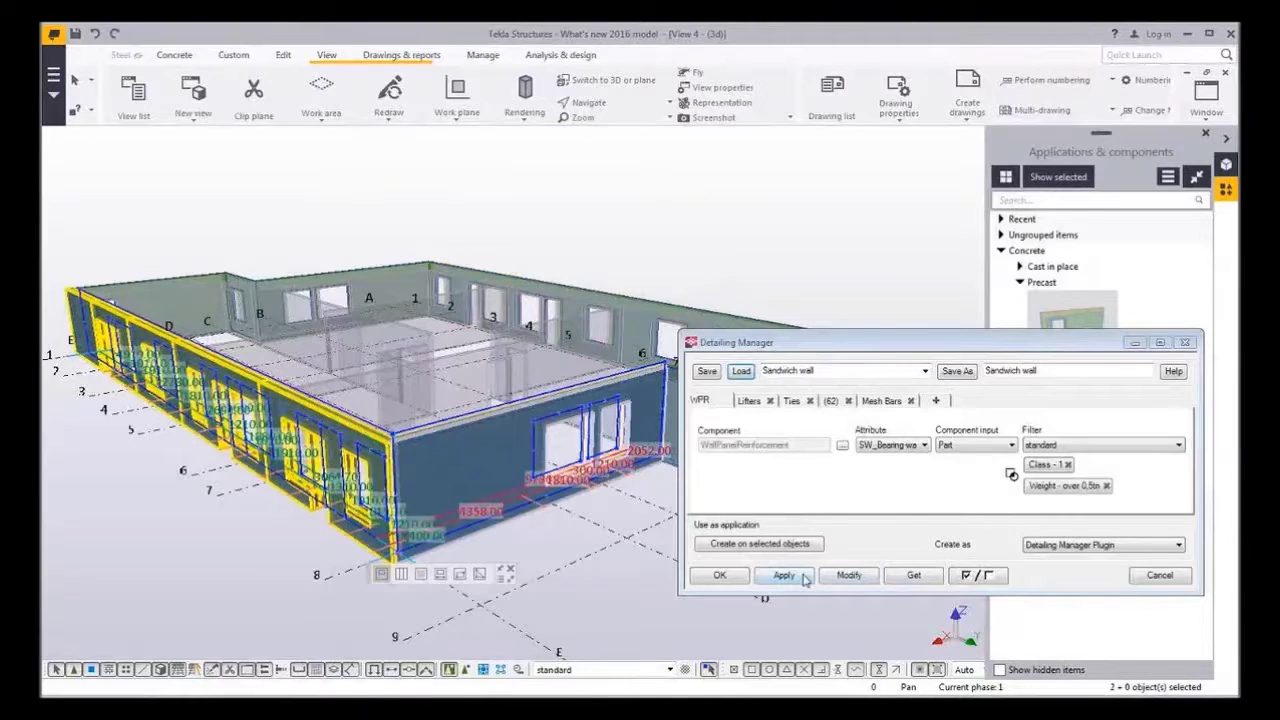
pyautogui.click(760, 544)
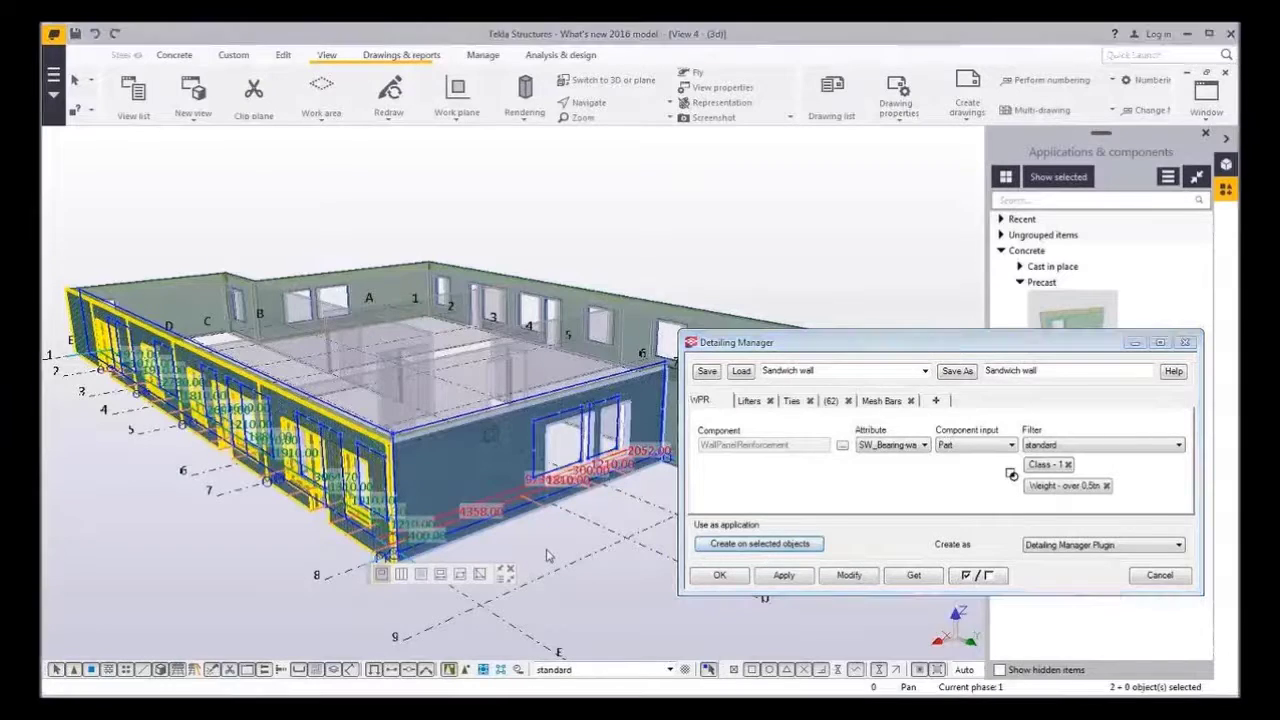
# Examine the reinforcement, ties and lifters created around the corner, windows and face of the two detailed walls
pyautogui.click(550, 565)
pyautogui.click(435, 484)
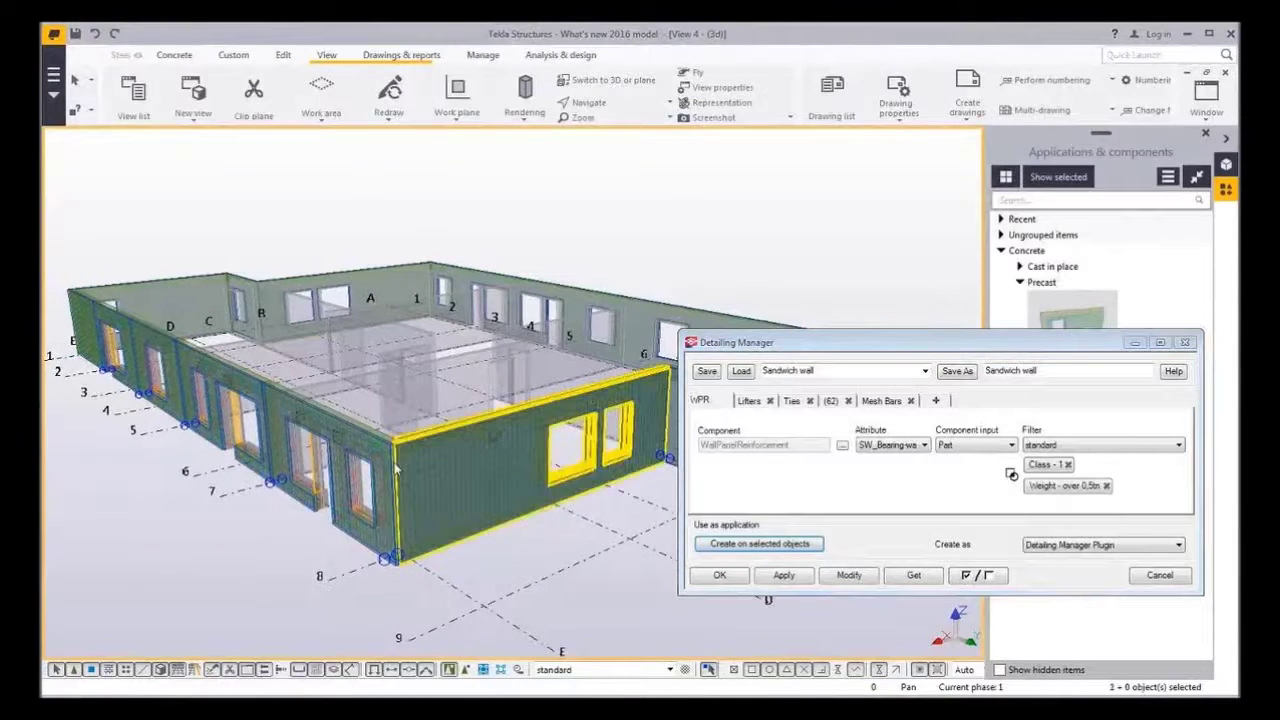
pyautogui.click(388, 482)
pyautogui.keyDown('ctrl'); pyautogui.moveTo(388, 482); pyautogui.dragTo(336, 487, button='middle'); pyautogui.keyUp('ctrl')
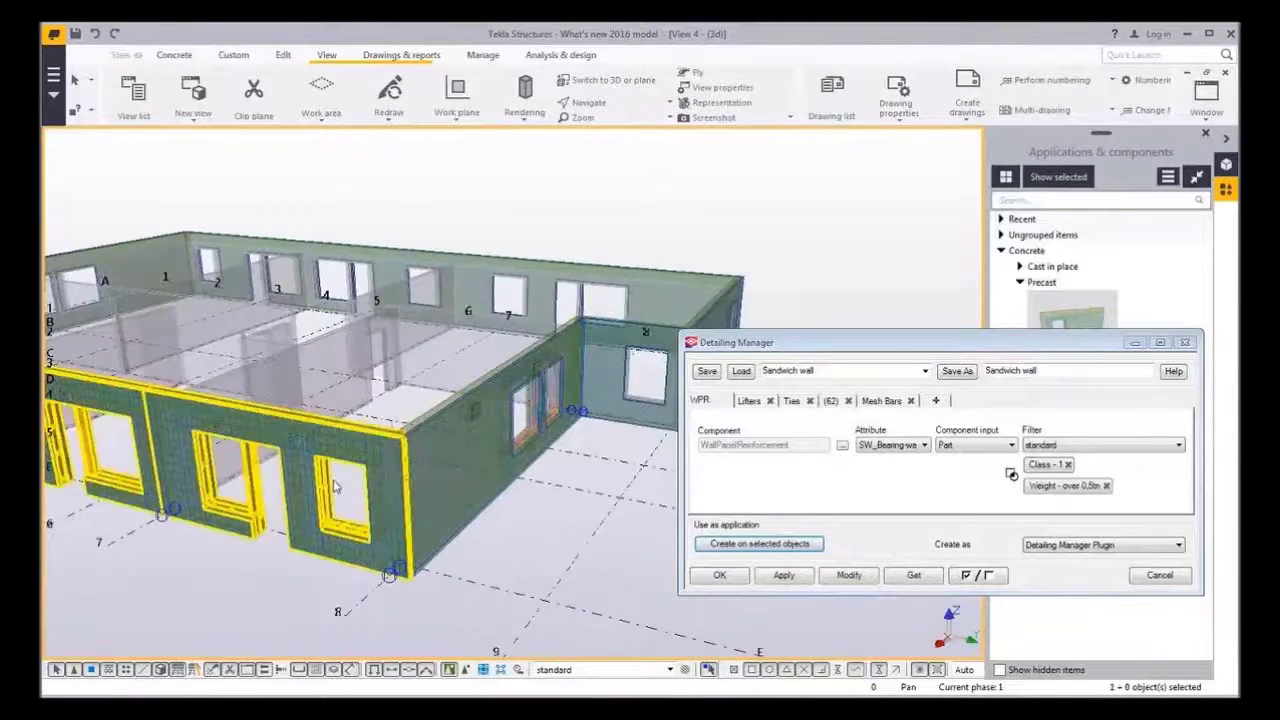
pyautogui.scroll(3, 336, 487)
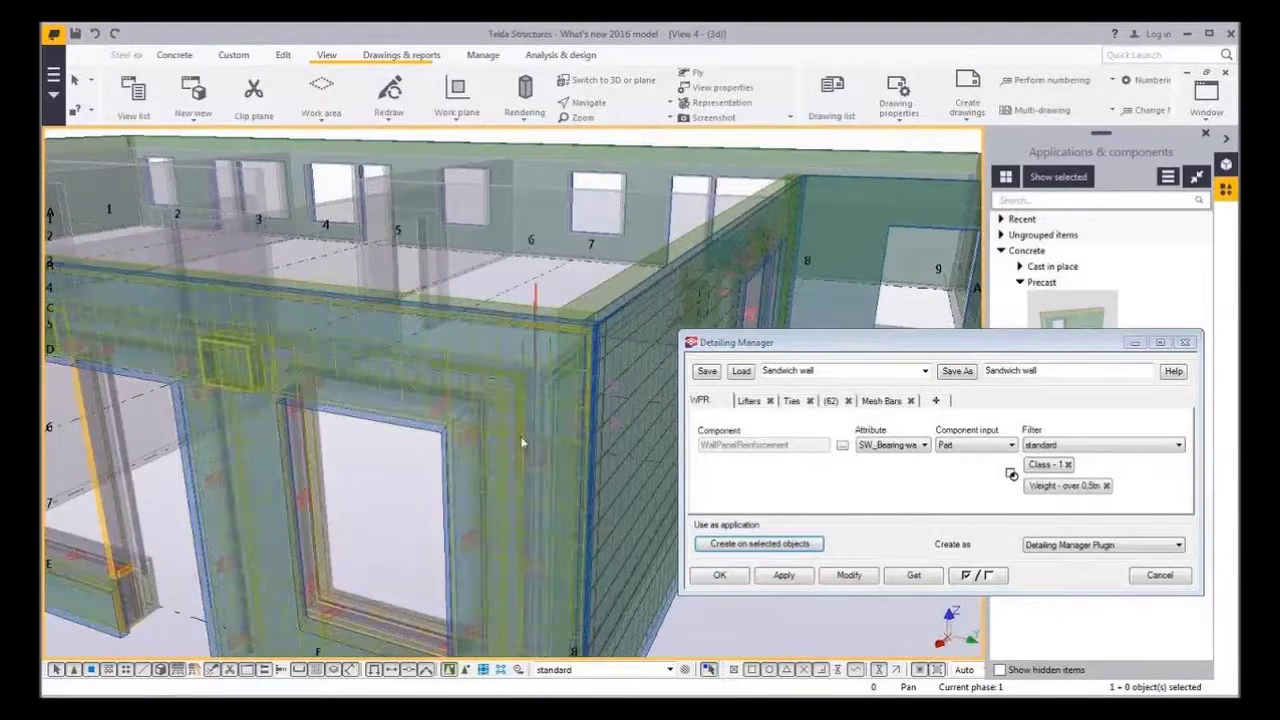
pyautogui.keyDown('ctrl'); pyautogui.moveTo(582, 505); pyautogui.dragTo(487, 509, button='middle'); pyautogui.keyUp('ctrl')
pyautogui.moveTo(592, 526); pyautogui.dragTo(593, 554, button='middle')
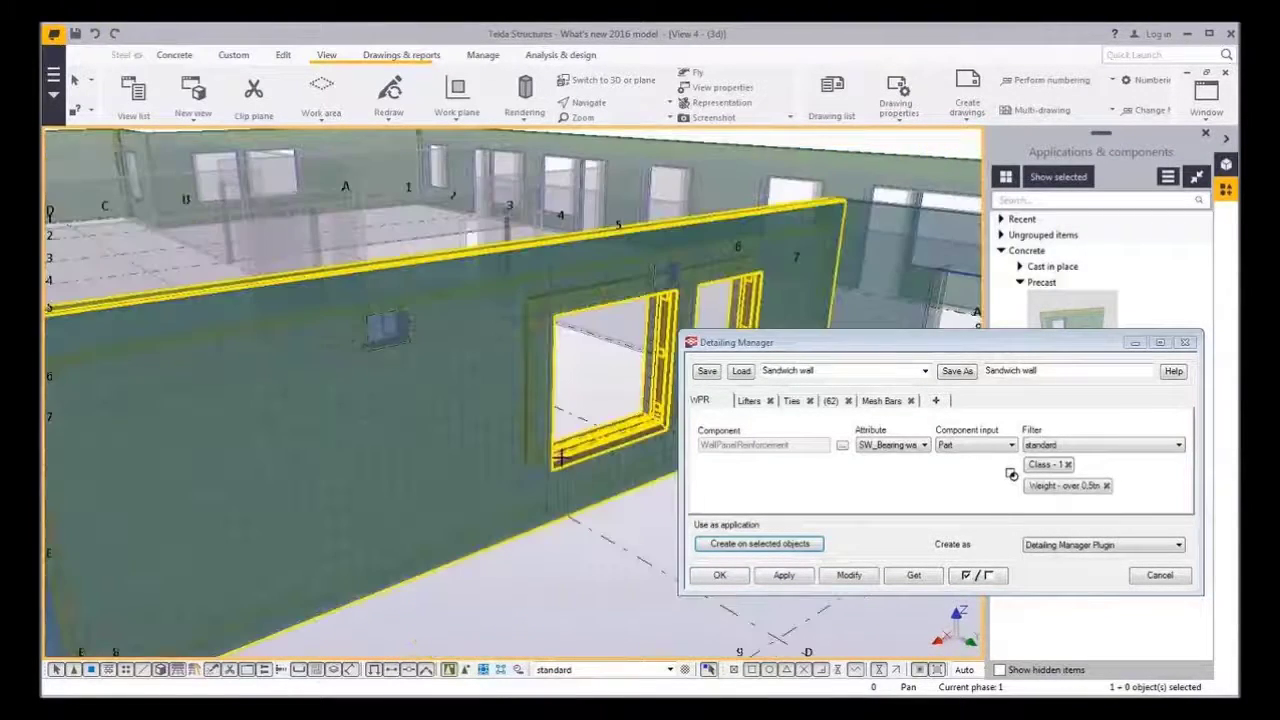
pyautogui.keyDown('ctrl'); pyautogui.moveTo(580, 512); pyautogui.dragTo(503, 508, button='middle'); pyautogui.keyUp('ctrl')
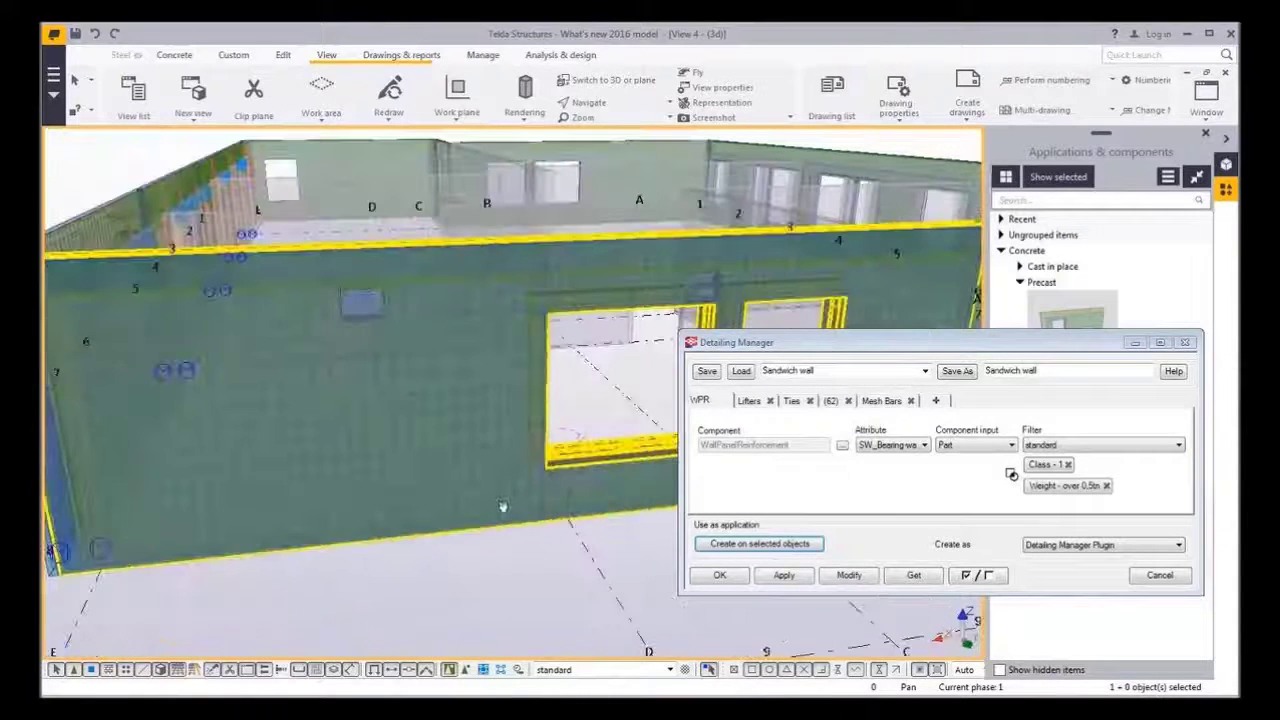
# Add a vertical Sandwich_wall seam to the end wall between its corner and the first window, about 3750 from the wall's end
pyautogui.click(555, 308)
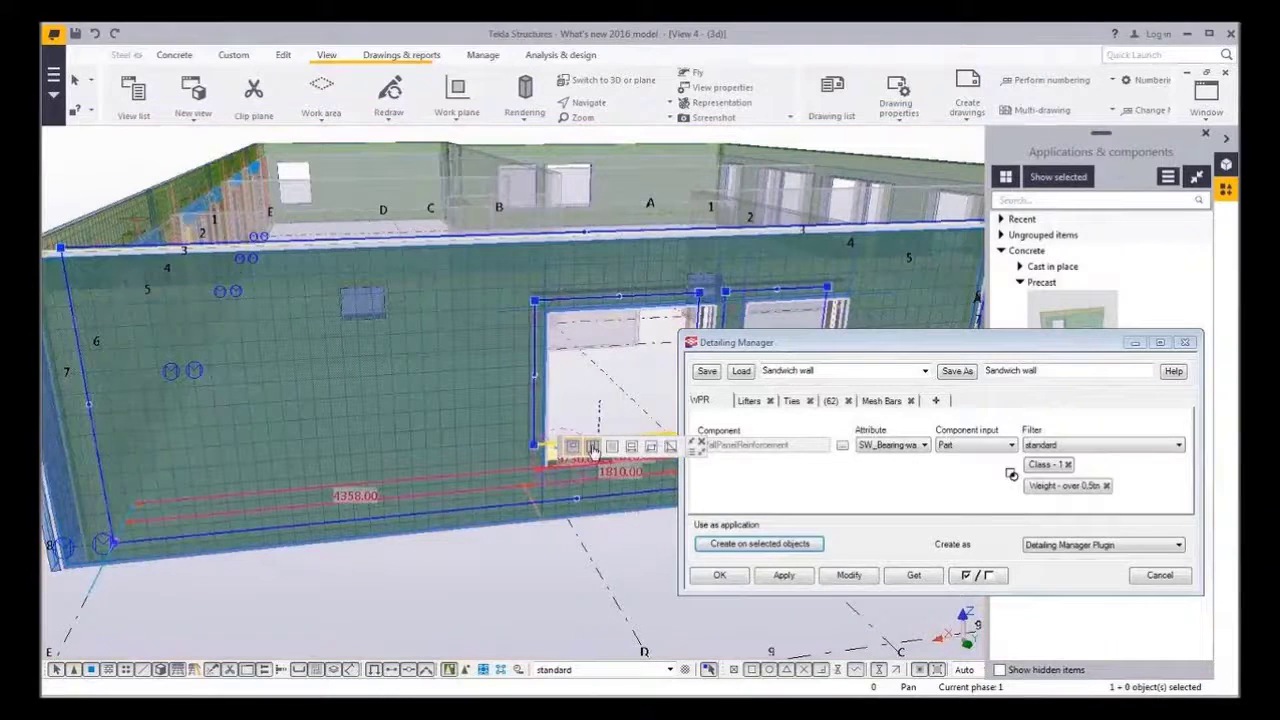
pyautogui.click(631, 446)
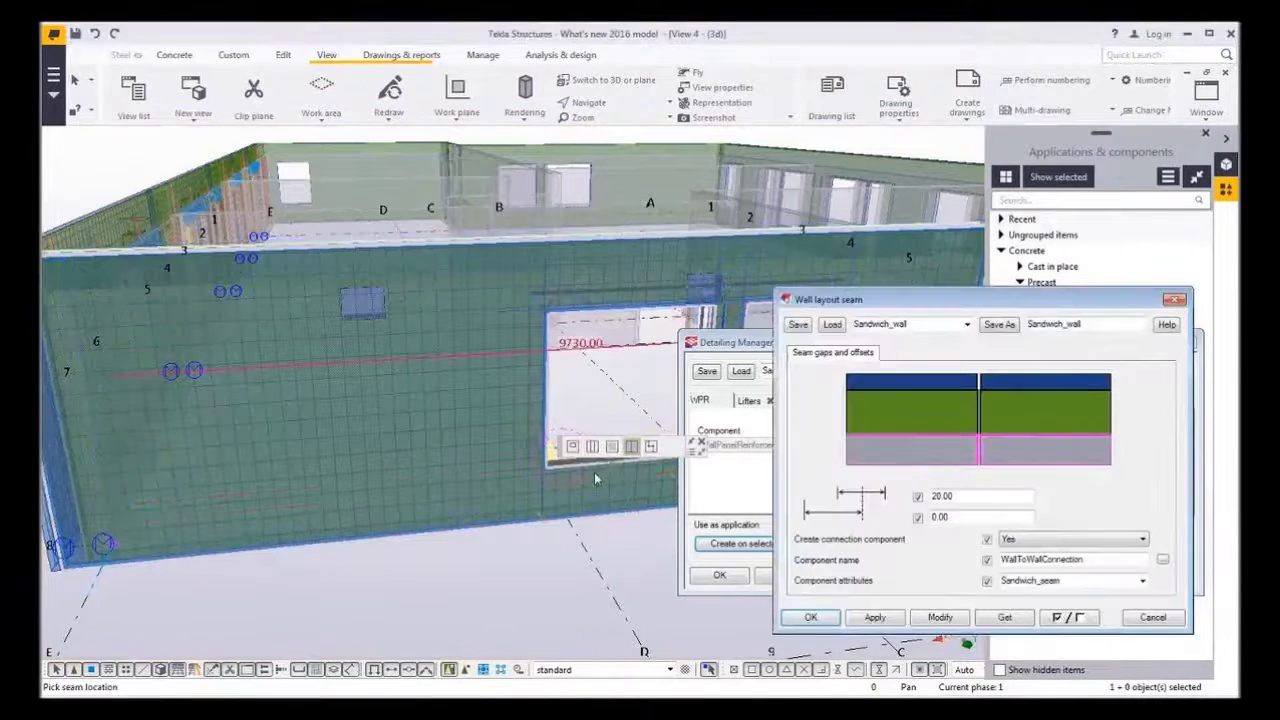
pyautogui.click(488, 526)
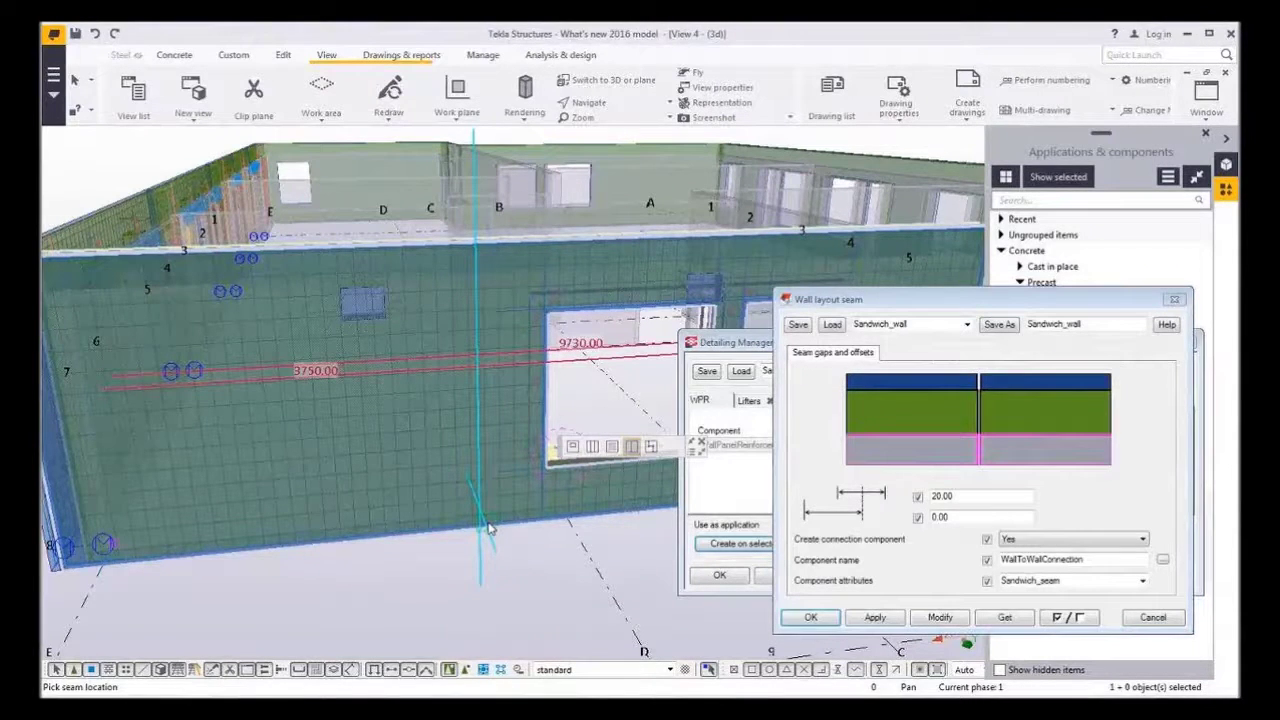
pyautogui.click(487, 528)
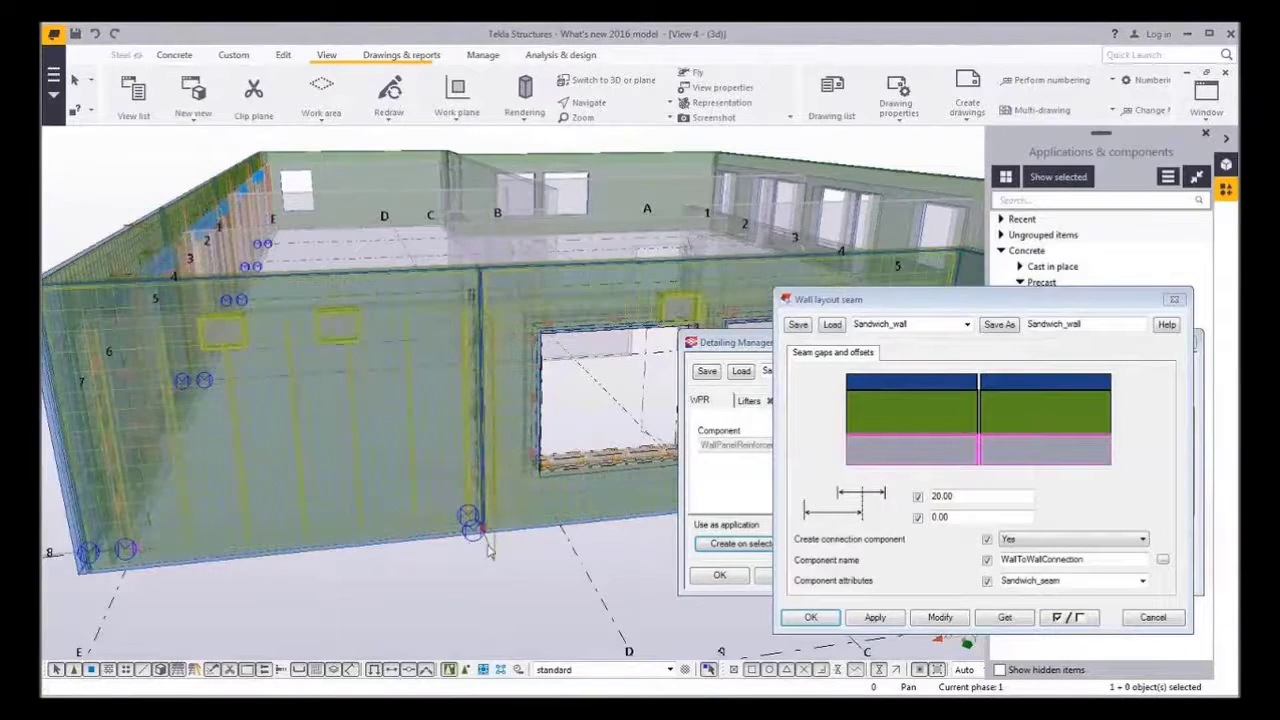
pyautogui.keyDown('ctrl'); pyautogui.moveTo(463, 489); pyautogui.dragTo(595, 559, button='middle'); pyautogui.keyUp('ctrl')
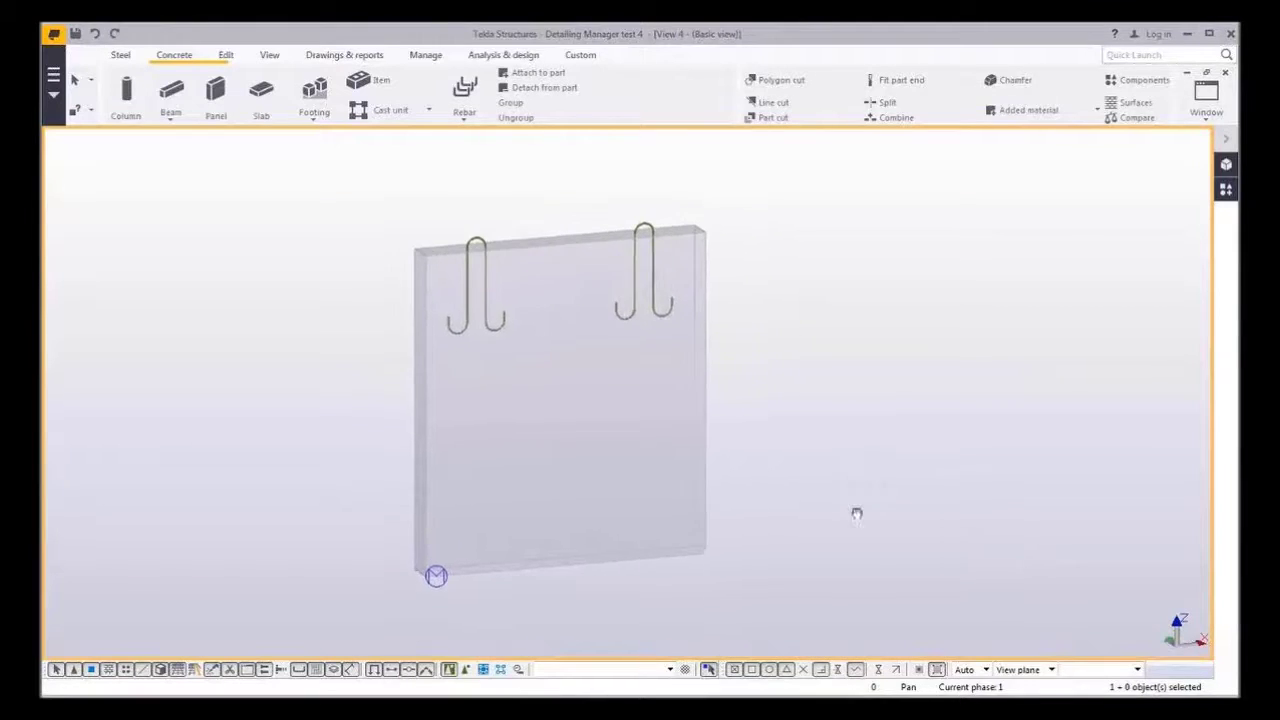
# Stretch the panel with the two lifting loops to a length of about 6300 and raise its upper edge
pyautogui.click(645, 452)
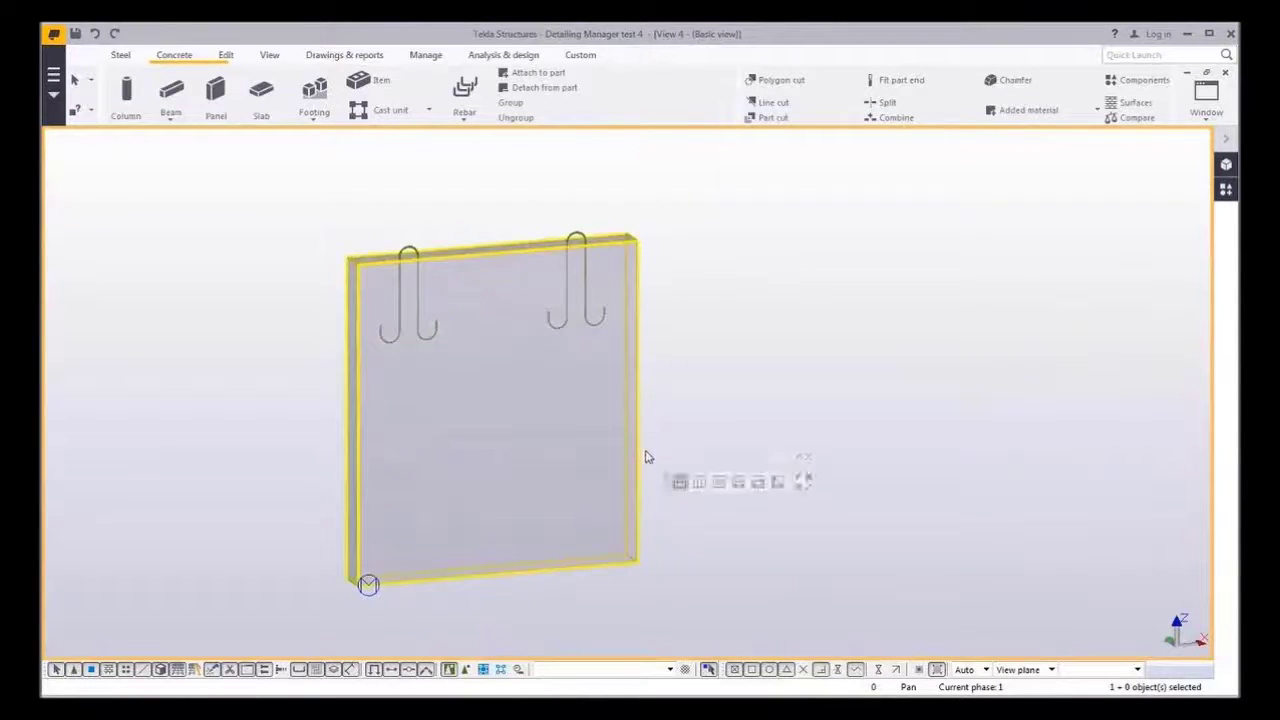
pyautogui.moveTo(638, 452); pyautogui.dragTo(1017, 433)
pyautogui.moveTo(1071, 306); pyautogui.dragTo(993, 413, button='middle')
pyautogui.scroll(-1, 993, 413)
pyautogui.moveTo(928, 344); pyautogui.dragTo(920, 229)
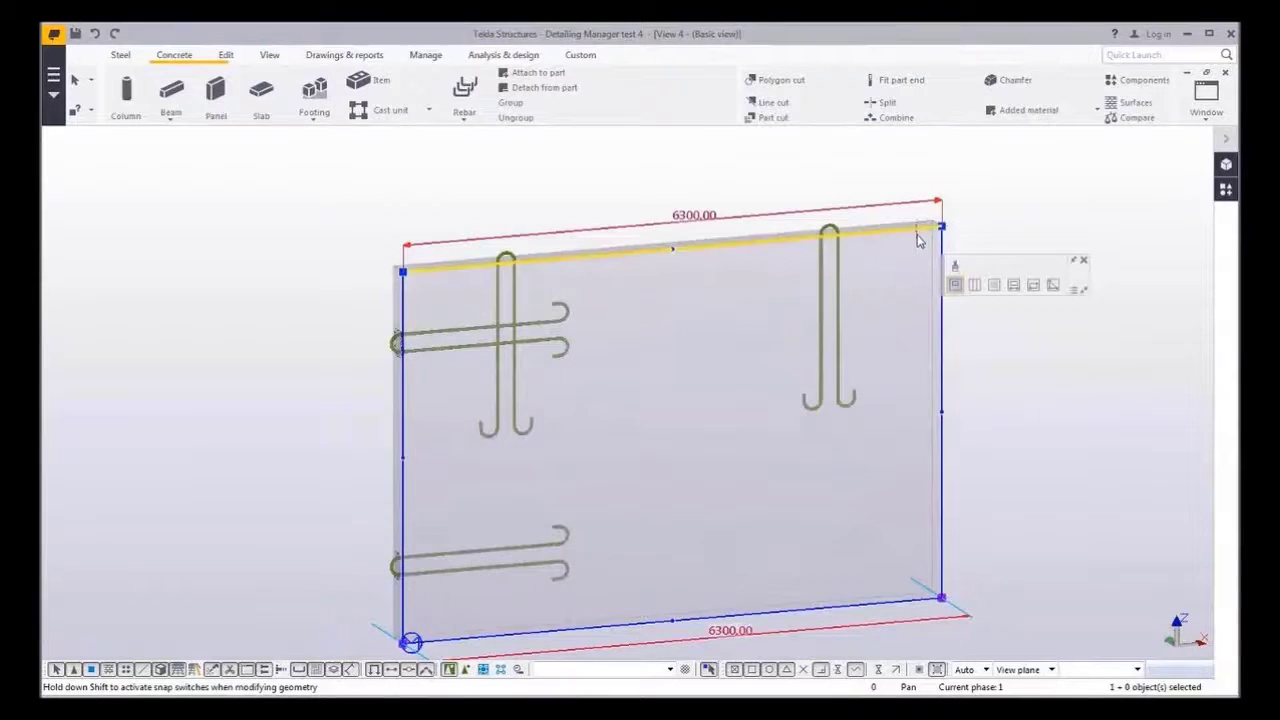
# Add a rectangular opening about 2100 wide and 2900 high in the panel, about 2300 from its side edge and 700 above its base
pyautogui.click(1033, 287)
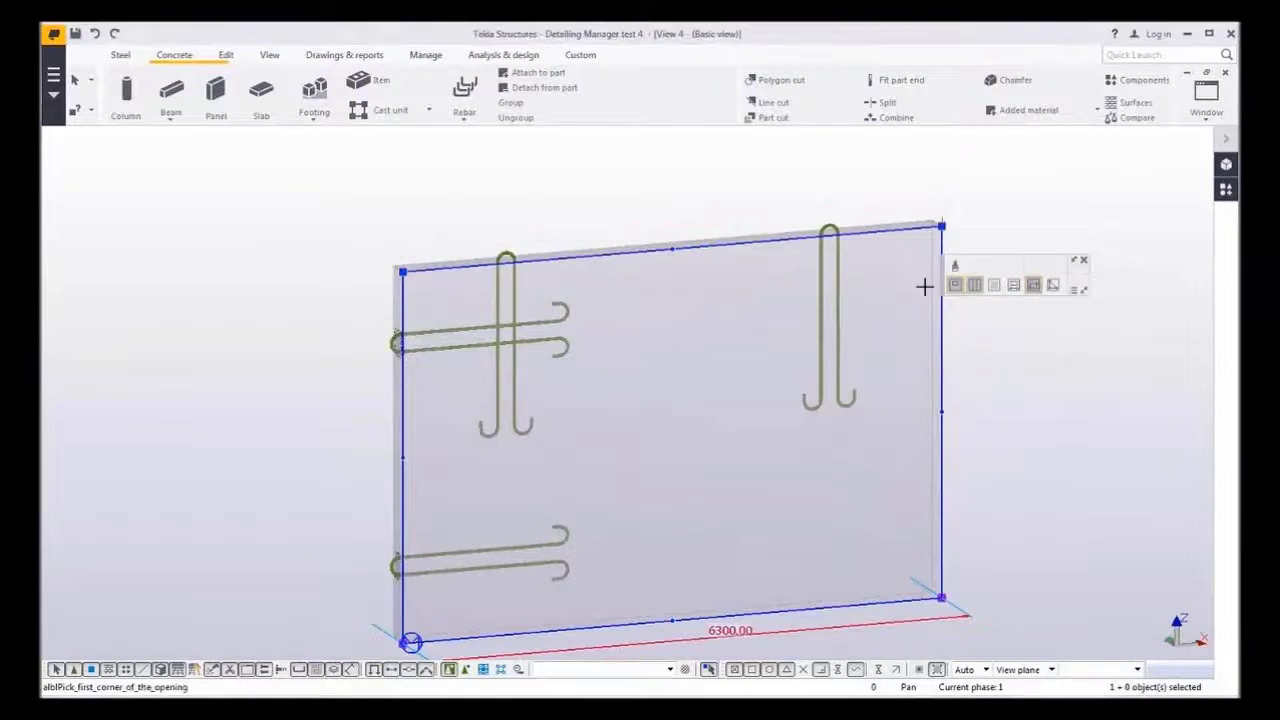
pyautogui.click(782, 297)
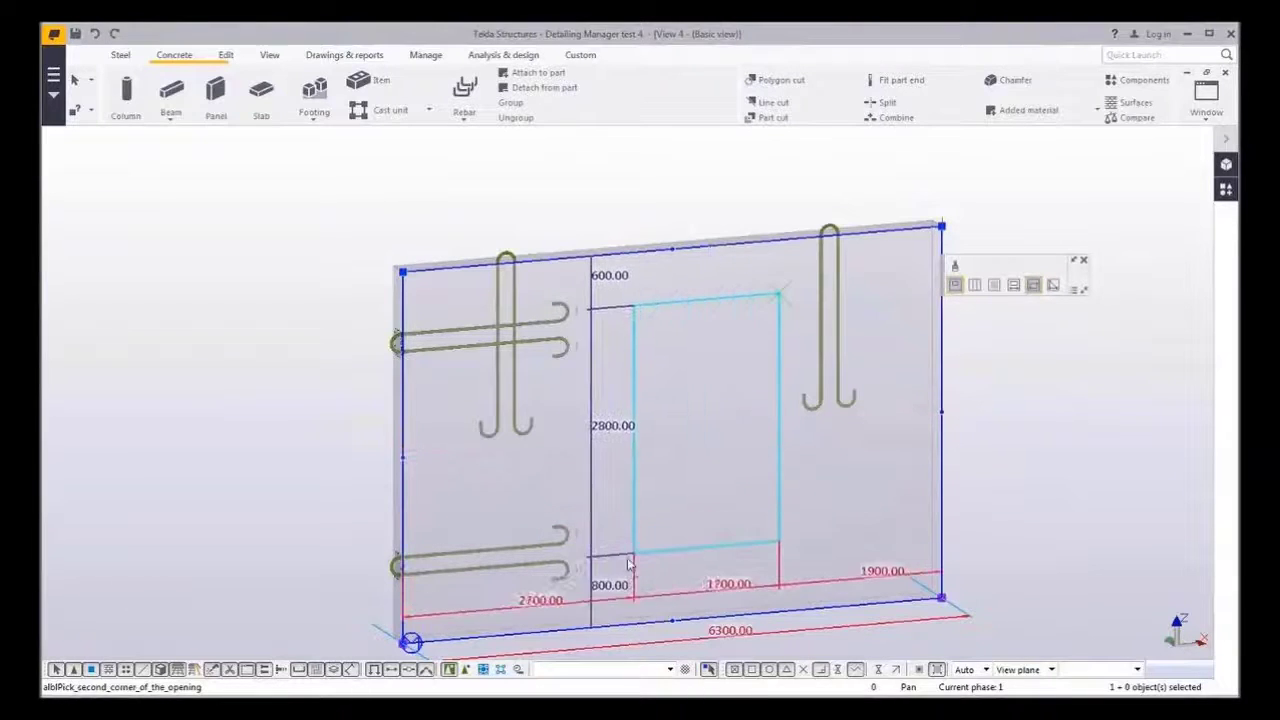
pyautogui.click(600, 563)
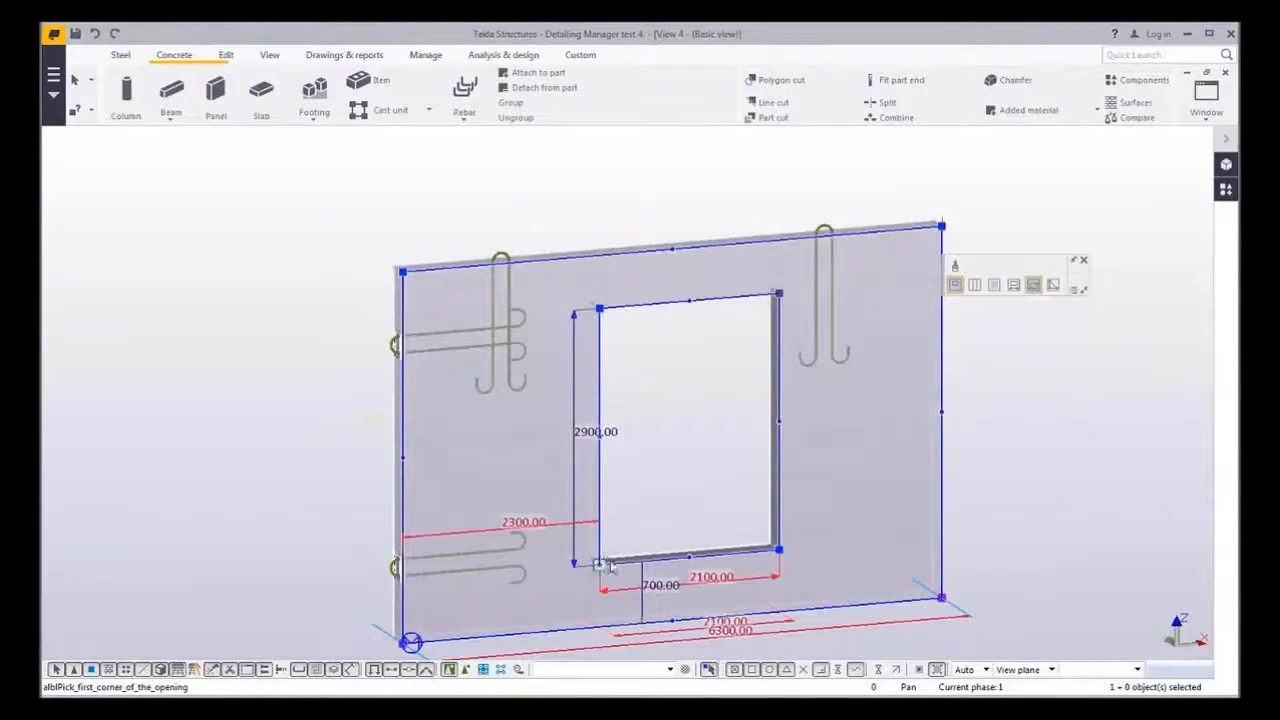
pyautogui.press('Escape')
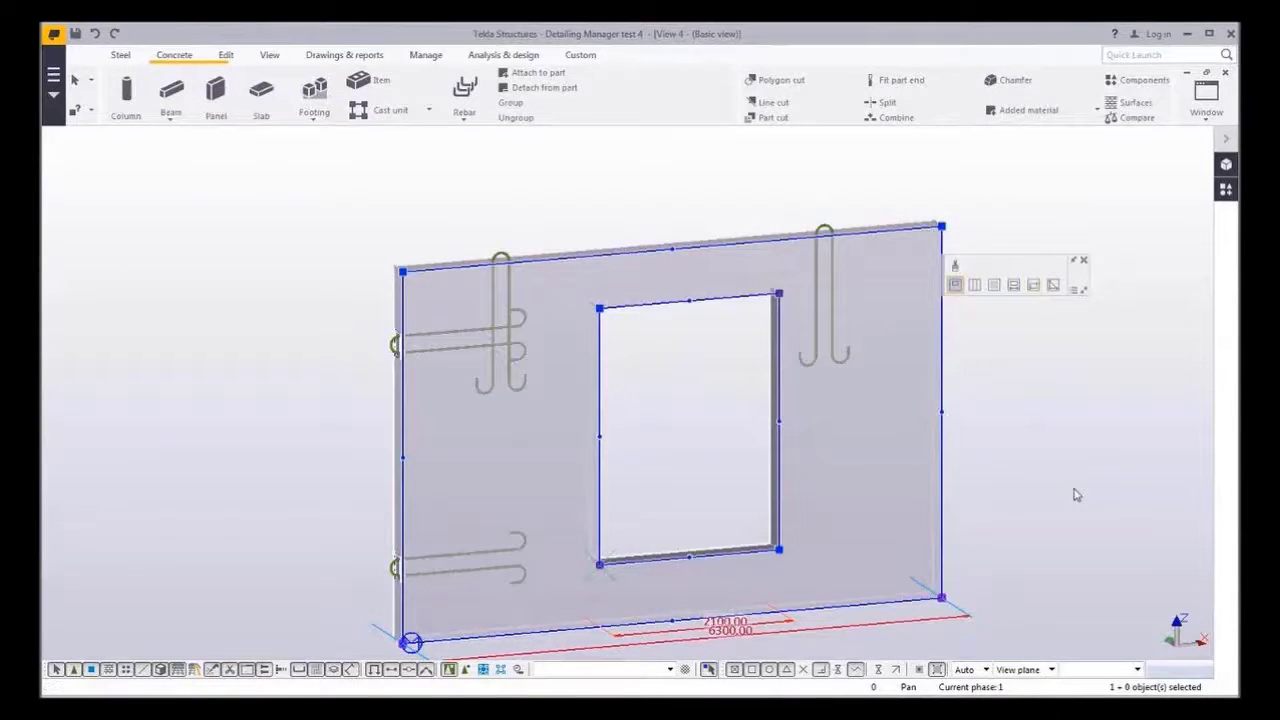